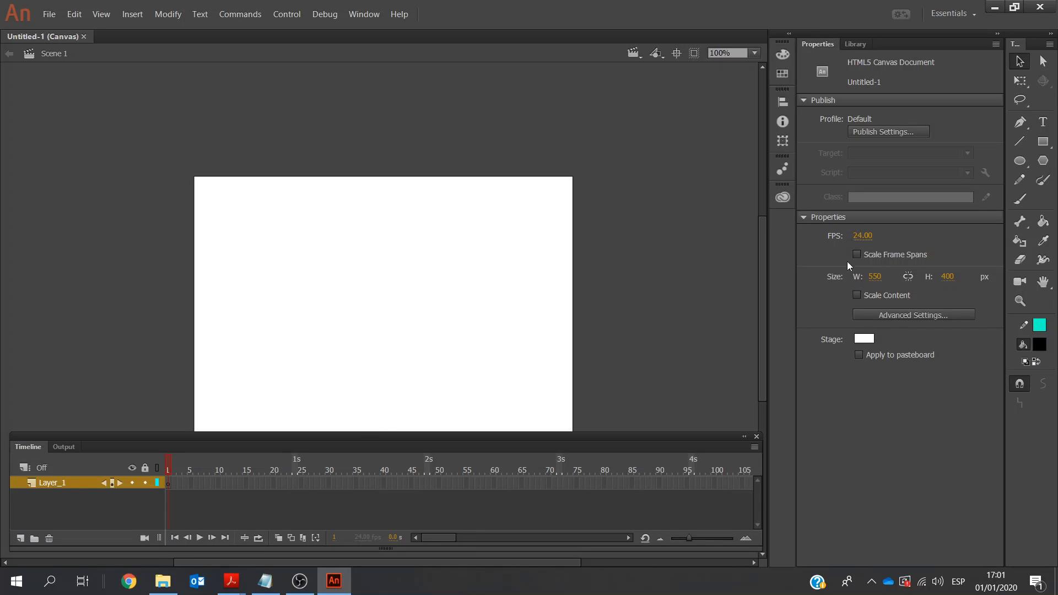
Set the stage size to 500 px wide by 300 px high.
left_click(876, 276)
type("500")
left_click(945, 277)
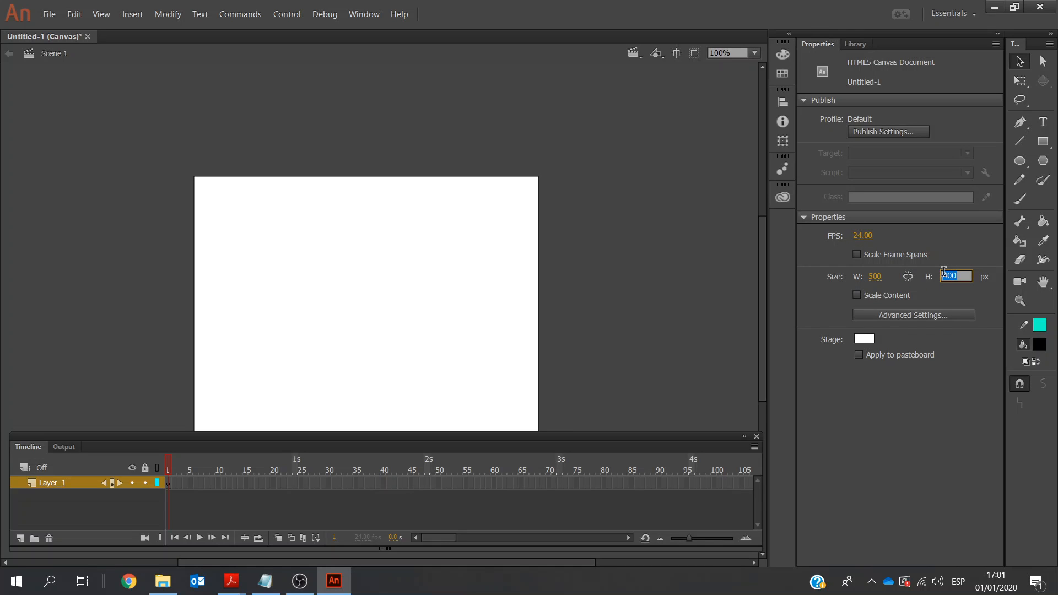
type("300")
left_click(926, 450)
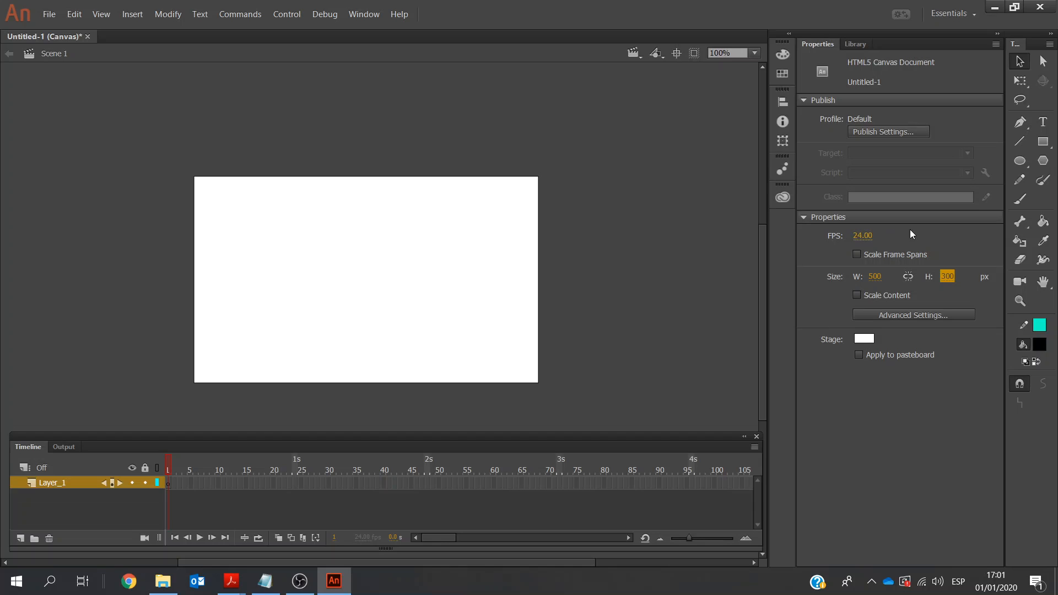
Set the document's frame rate to 30 FPS.
left_click(866, 236)
type("30")
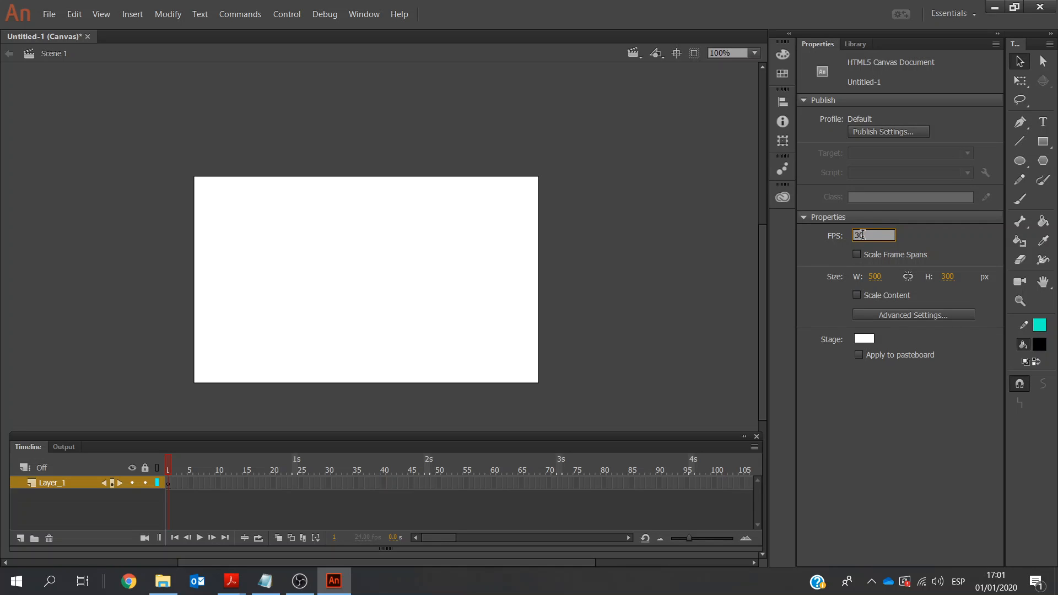
key("Return")
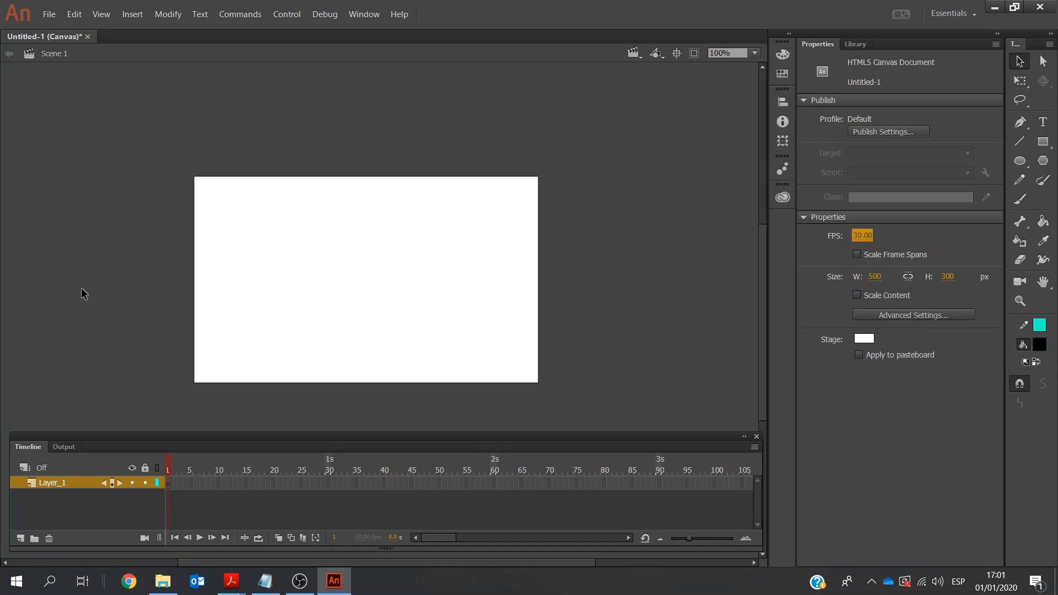
Switch to Acrobat Reader to review the animated advertisement requirements in 9626_y17_sp_4.pdf, and return to Animate.
left_click(231, 581)
left_click(279, 530)
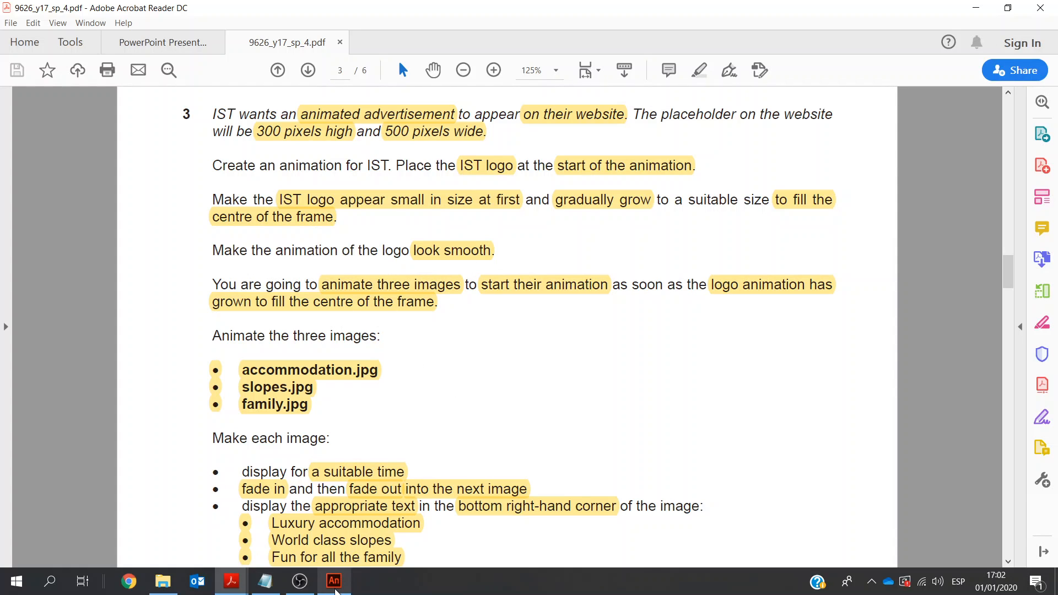
left_click(336, 591)
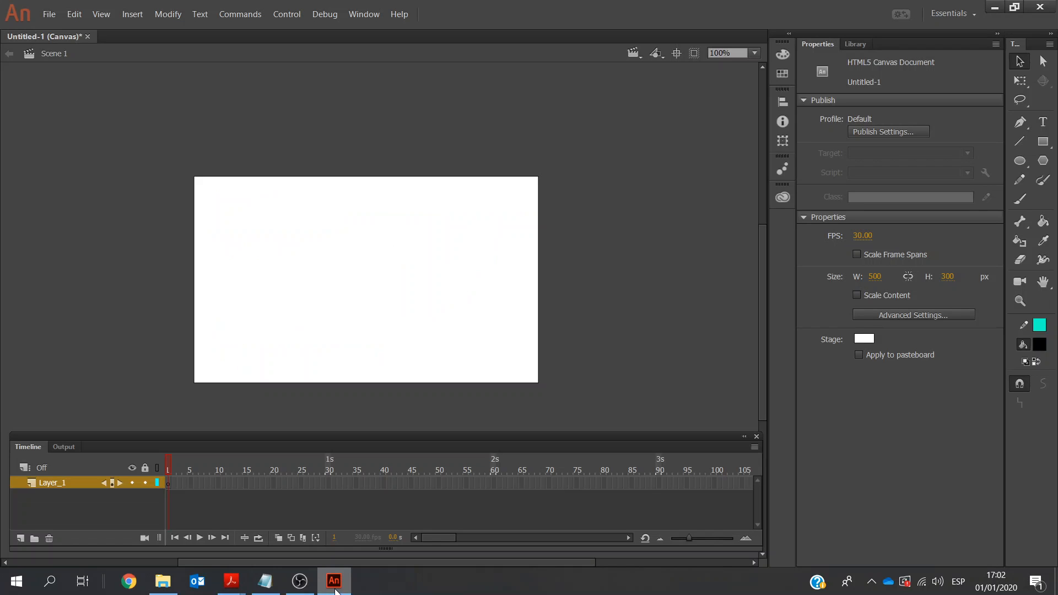
Rename Layer_1 in the timeline as Logo.
left_click(54, 484)
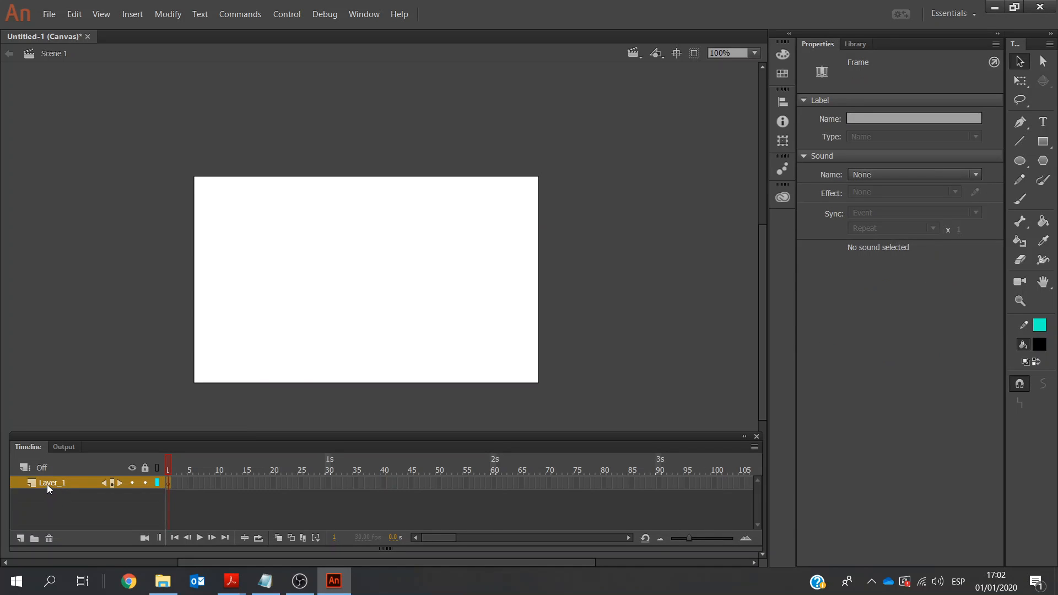
double_click(46, 483)
type("Logo")
left_click(45, 508)
left_click(48, 483)
left_click(162, 582)
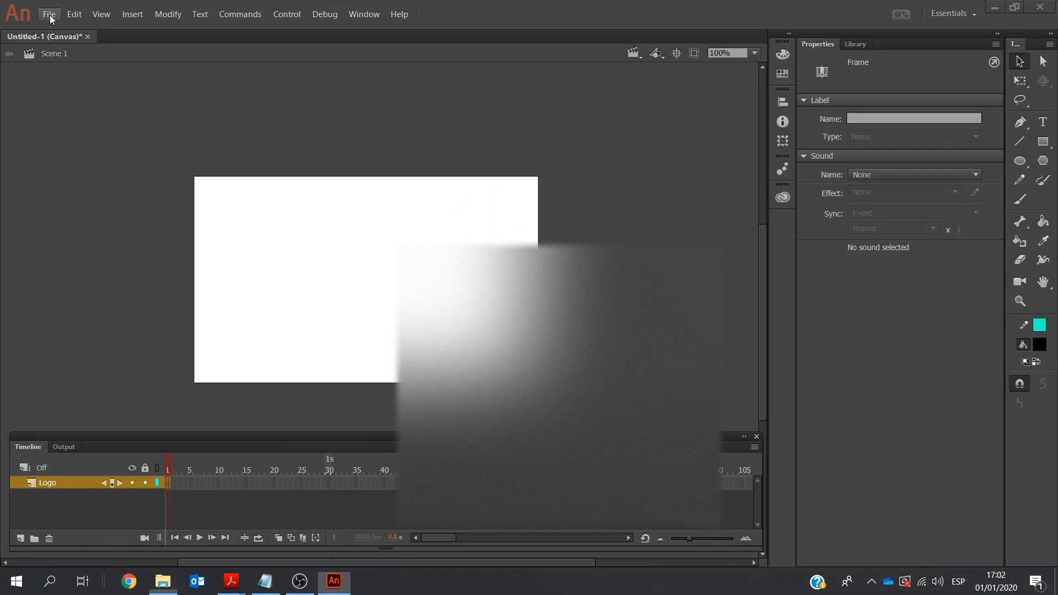
left_click(51, 19)
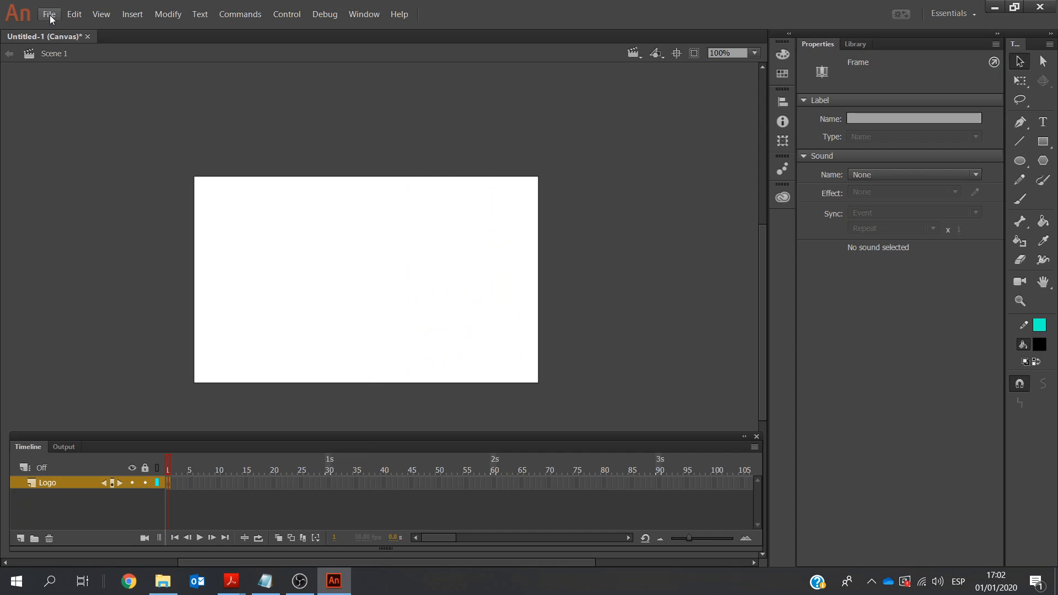
left_click(51, 20)
mouse_move(68, 203)
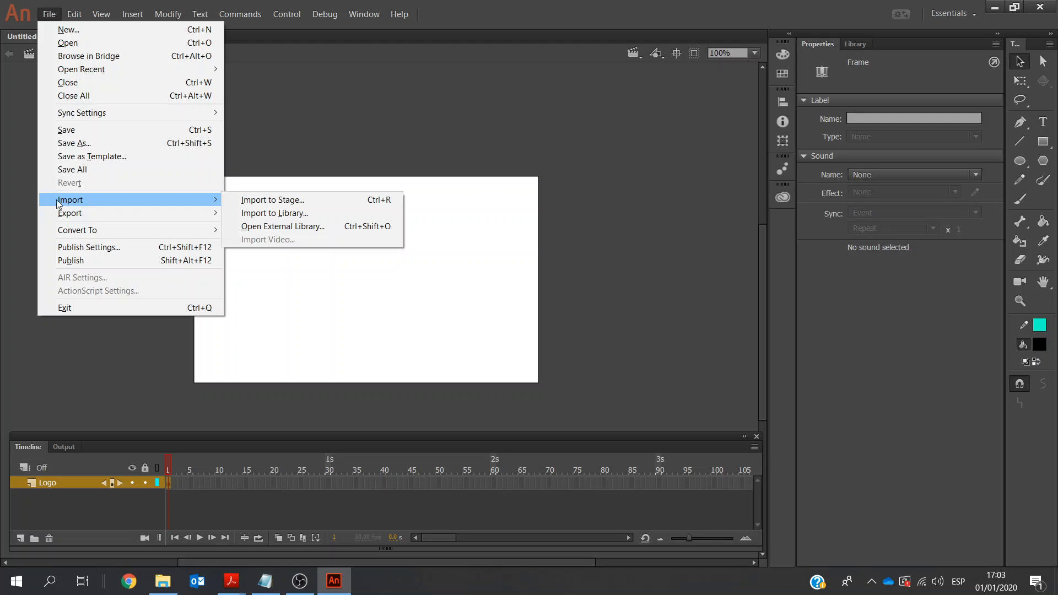
left_click(12, 190)
Place the IST_logo_ JPG file from the Exam_CentreNo_Candidate_No folder in File Explorer onto the stage in the Logo layer.
left_click(164, 581)
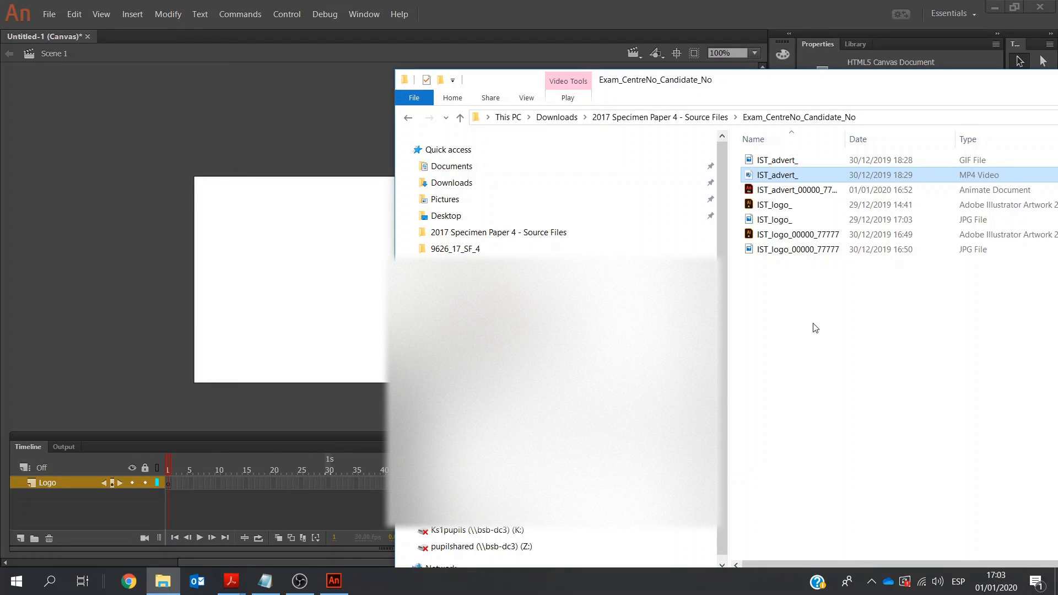
left_click_drag(772, 220, 329, 277)
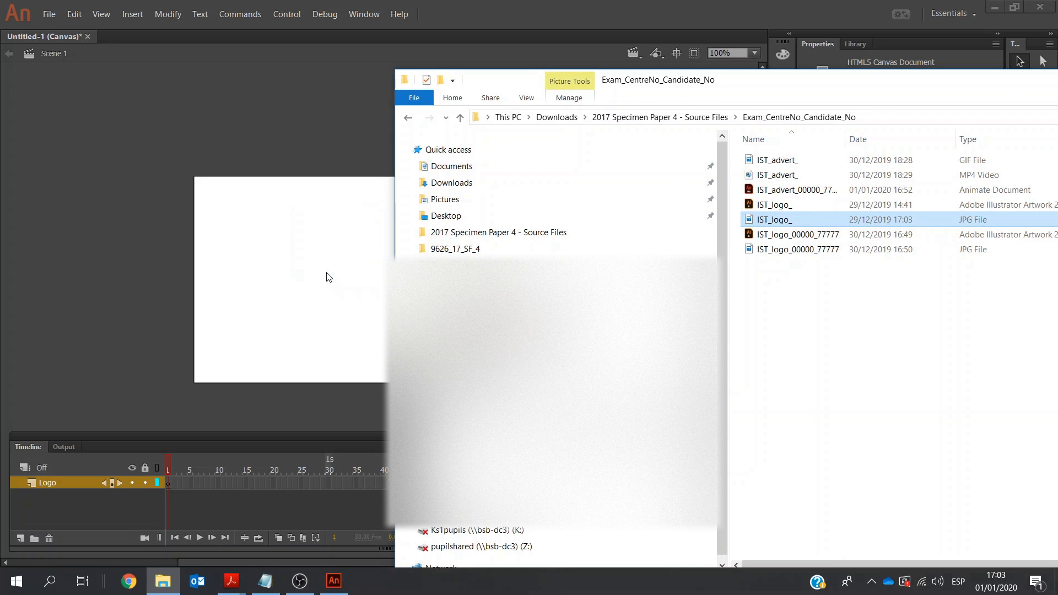
left_click(283, 74)
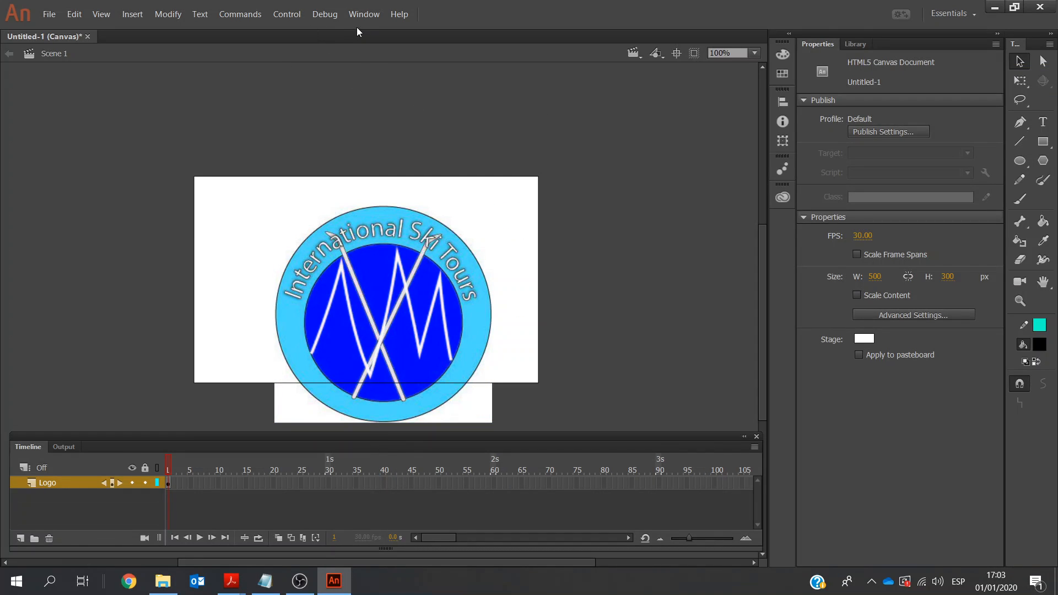
Center the logo bitmap on the stage both horizontally and vertically.
left_click(363, 14)
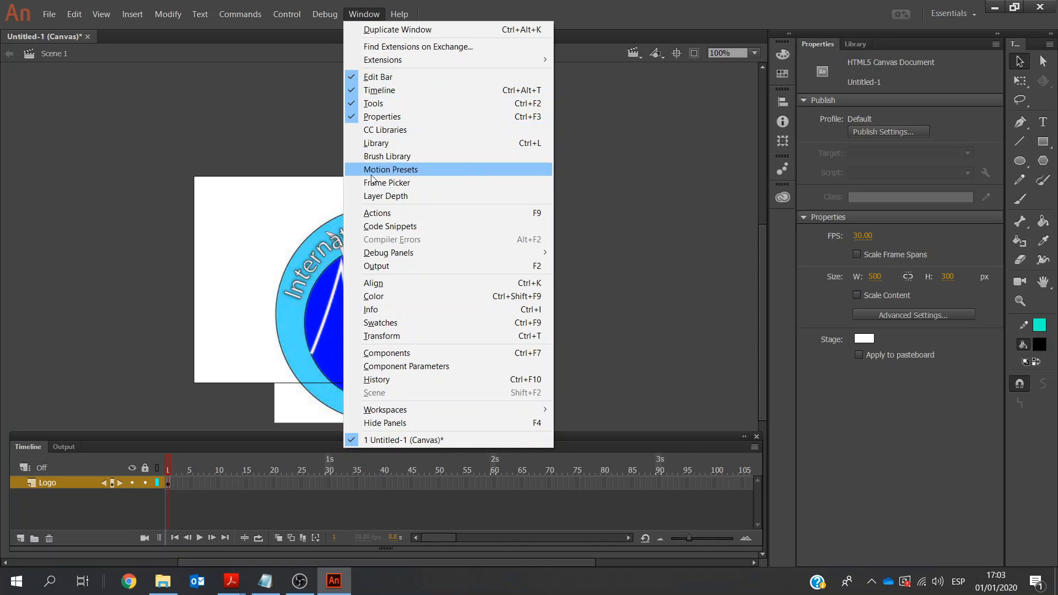
left_click(385, 283)
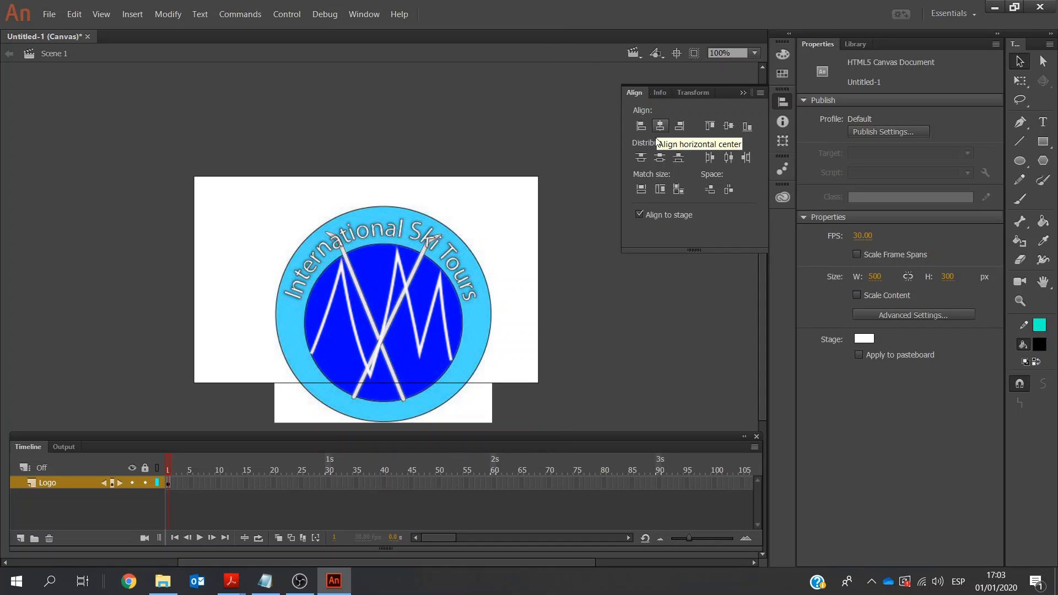
left_click(383, 279)
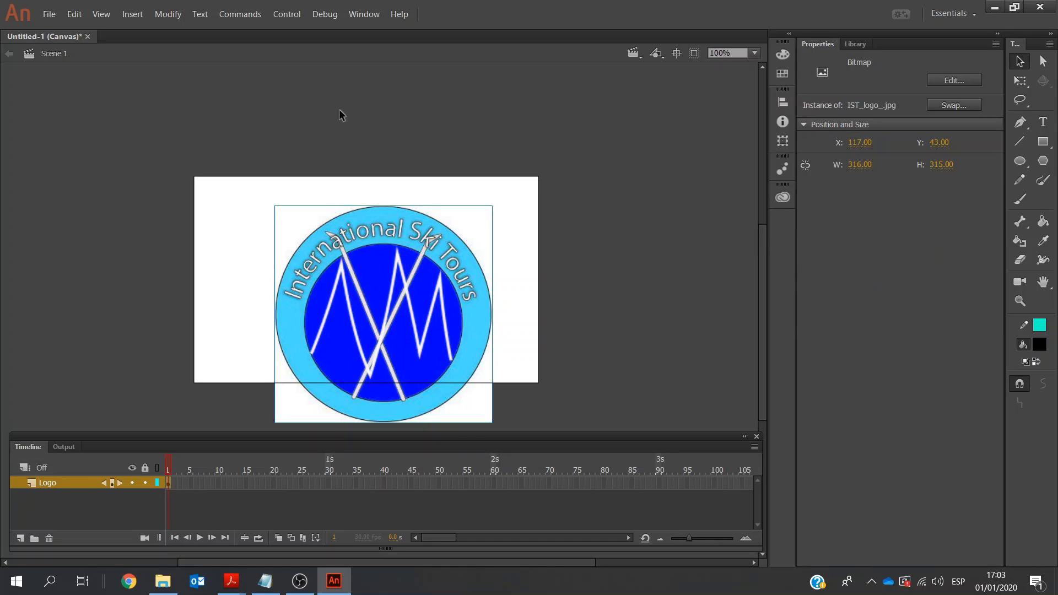
left_click(366, 14)
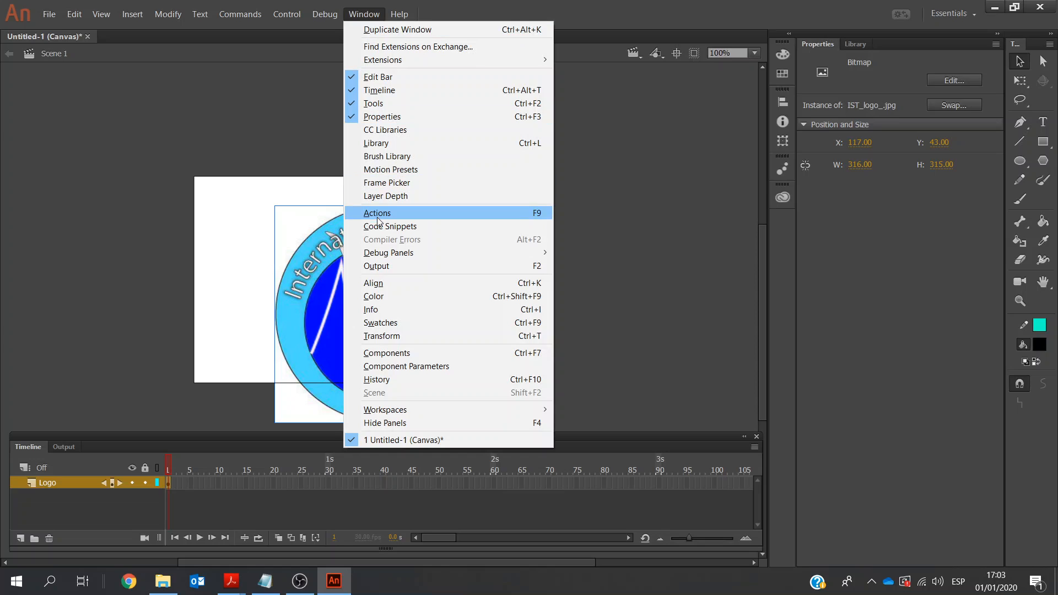
left_click(373, 283)
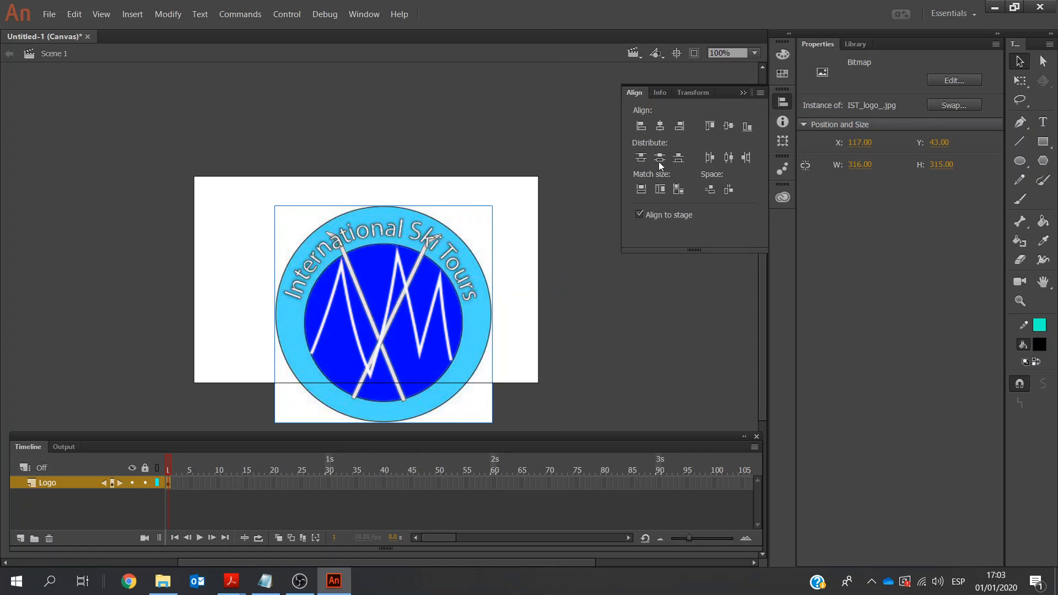
left_click(660, 127)
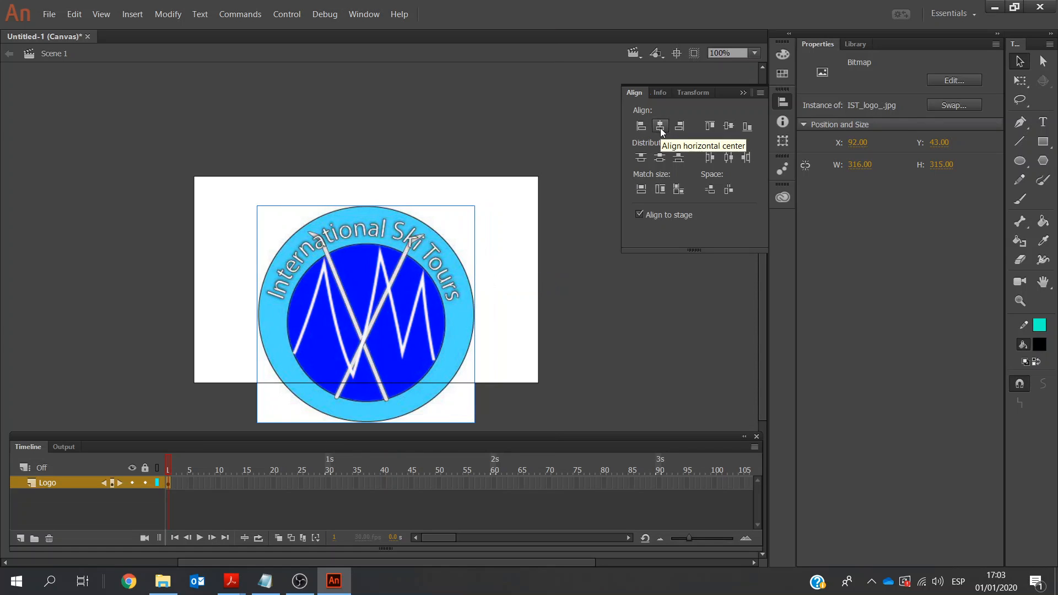
left_click(659, 158)
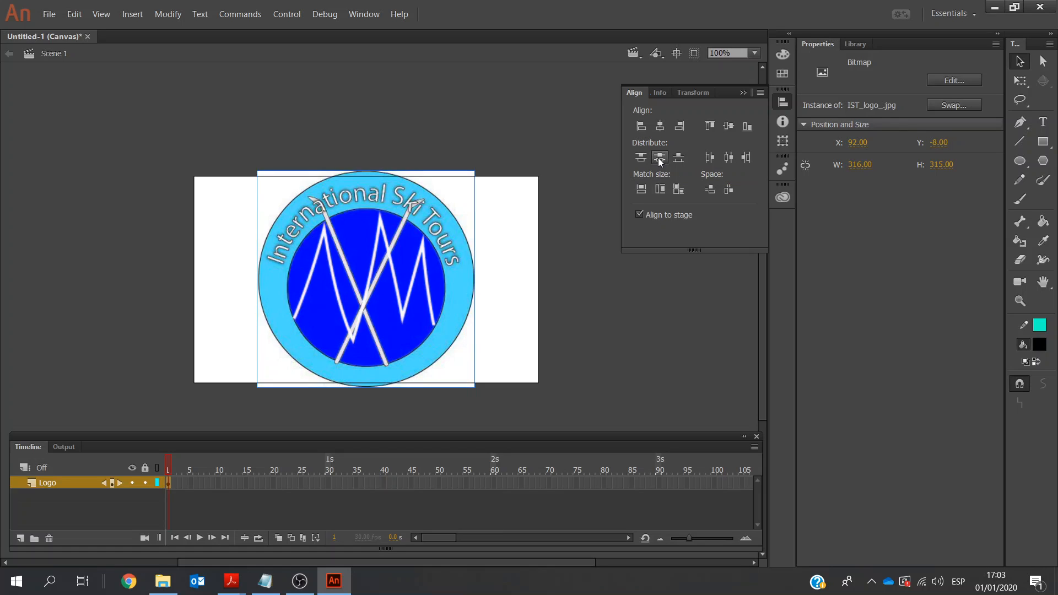
left_click(419, 113)
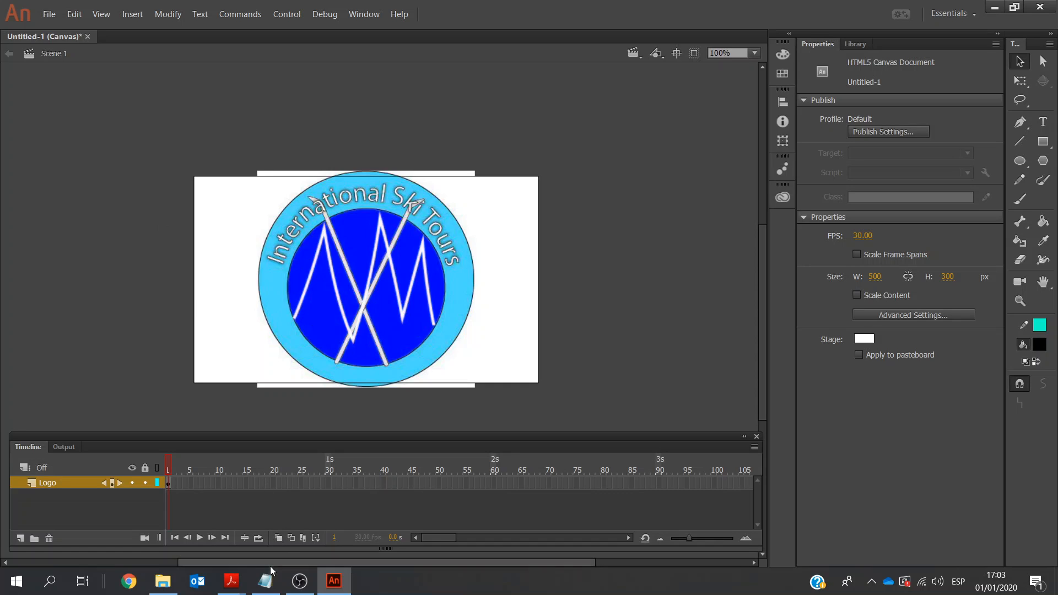
Copy the file name IST_advert_00000_77777 from the Notepad notes.
left_click(264, 587)
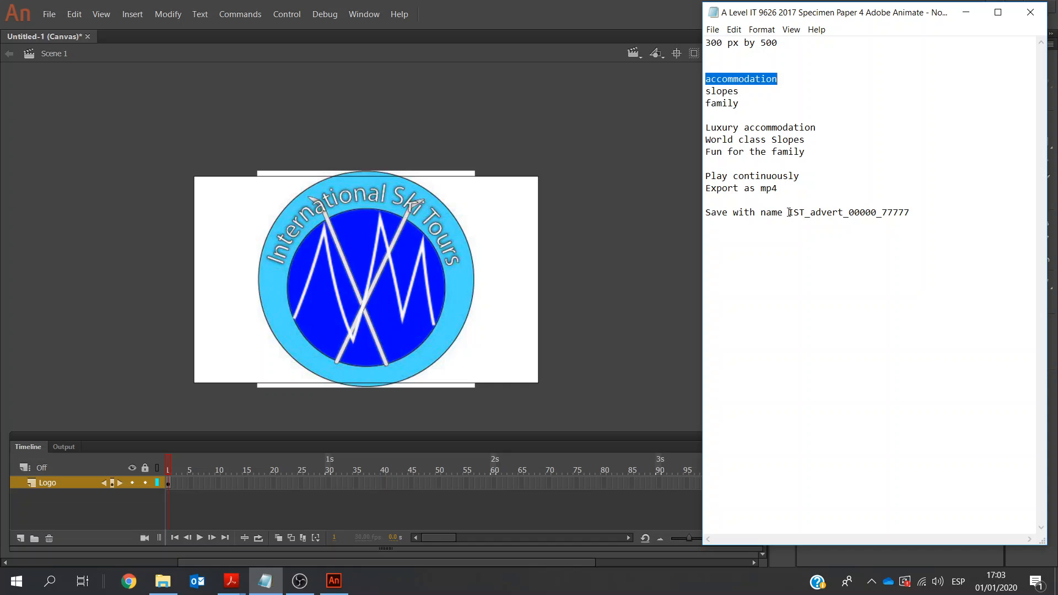
left_click_drag(790, 212, 912, 212)
key("ctrl+c")
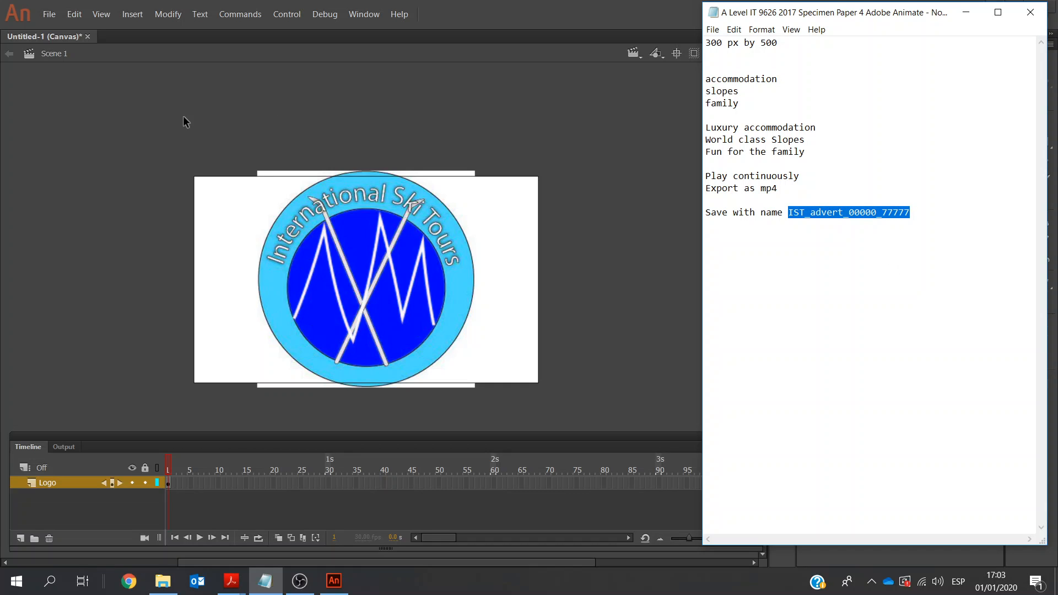
Save the Animate document as IST_advert_00000_77777 in the Exam_CentreNo_Candidate_No folder, replacing the existing file.
left_click(43, 15)
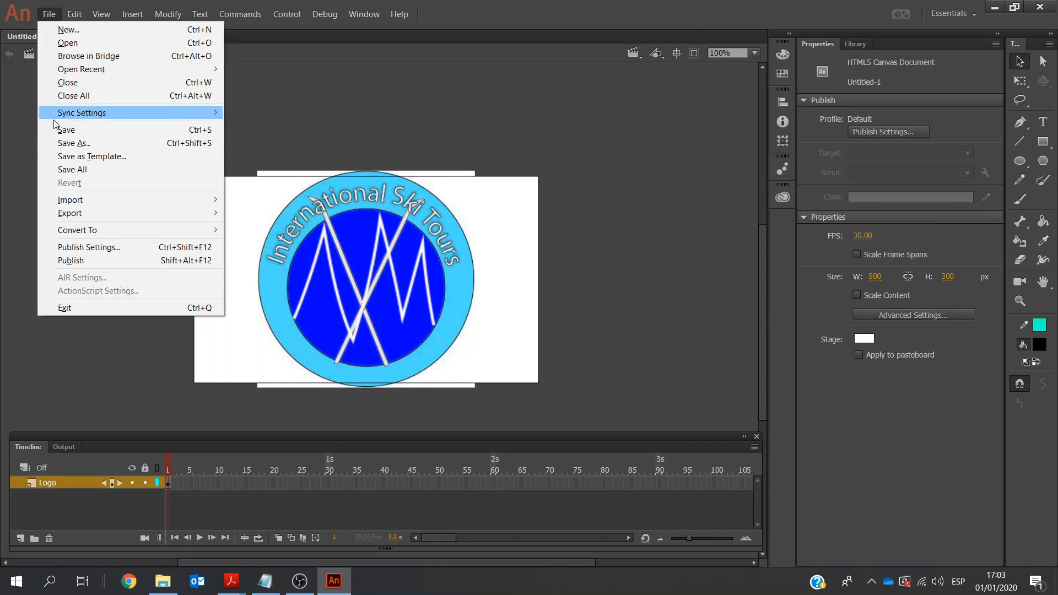
left_click(59, 144)
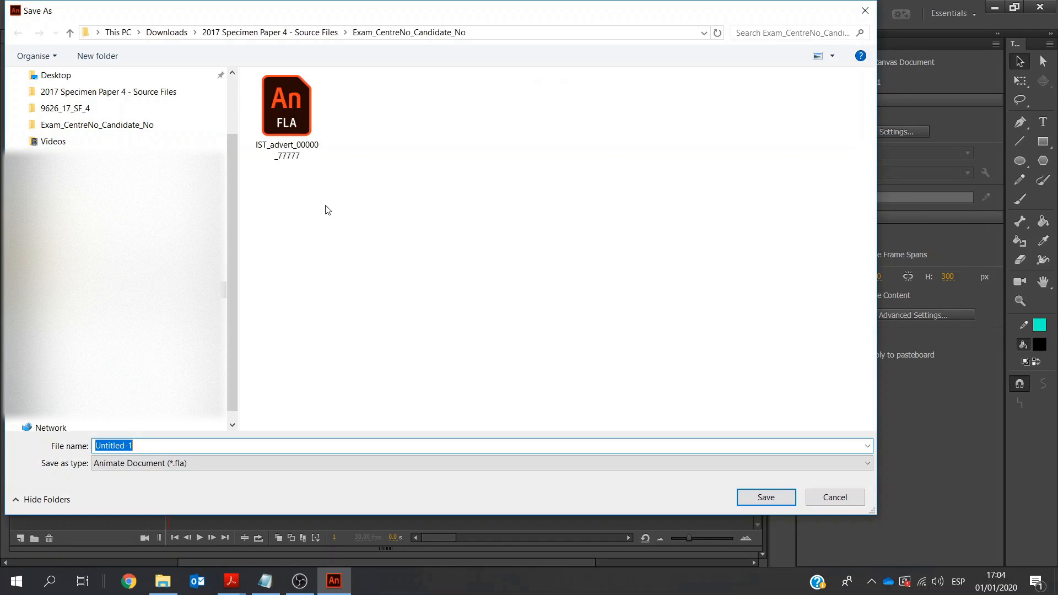
left_click(261, 441)
left_click_drag(261, 441, 96, 446)
key("ctrl+v")
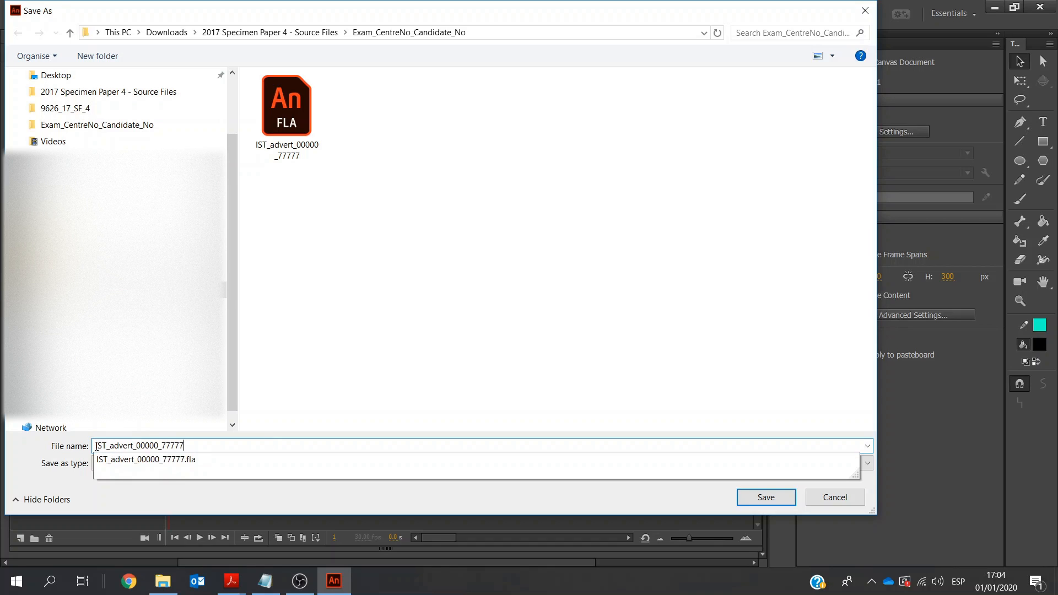
left_click(362, 372)
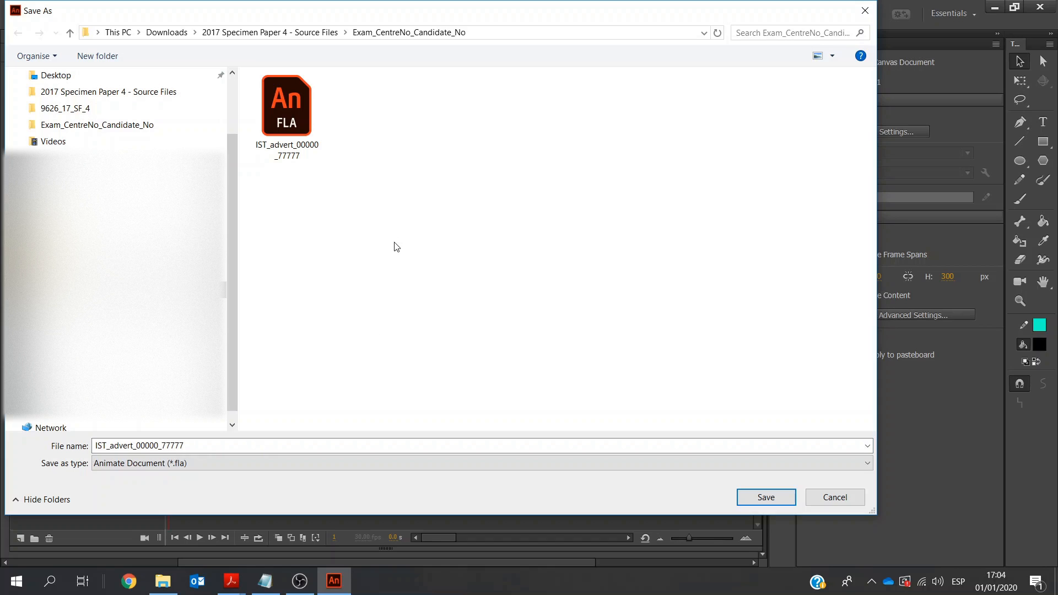
left_click(749, 499)
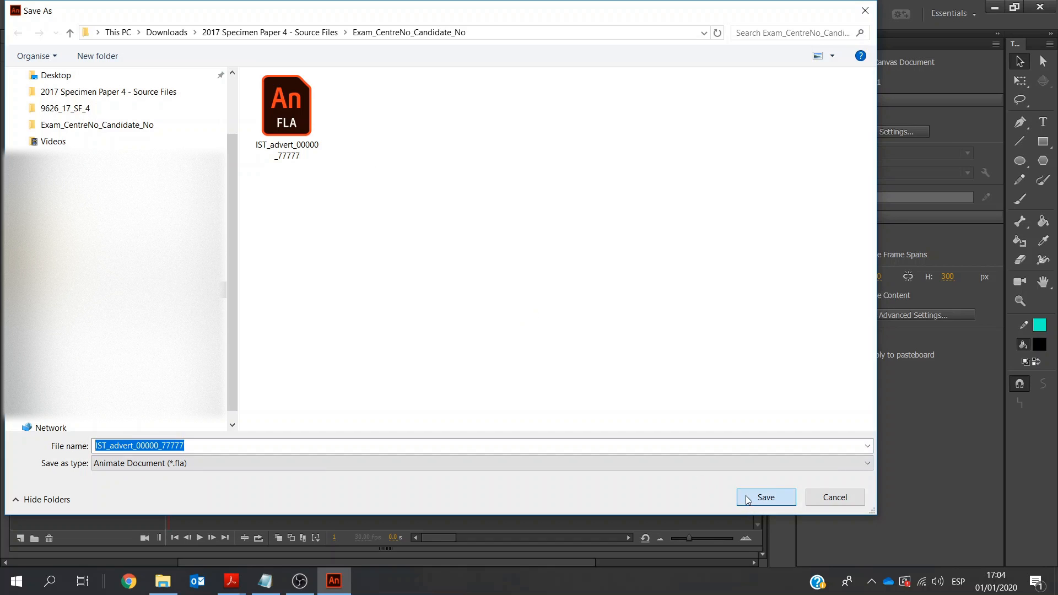
left_click(520, 293)
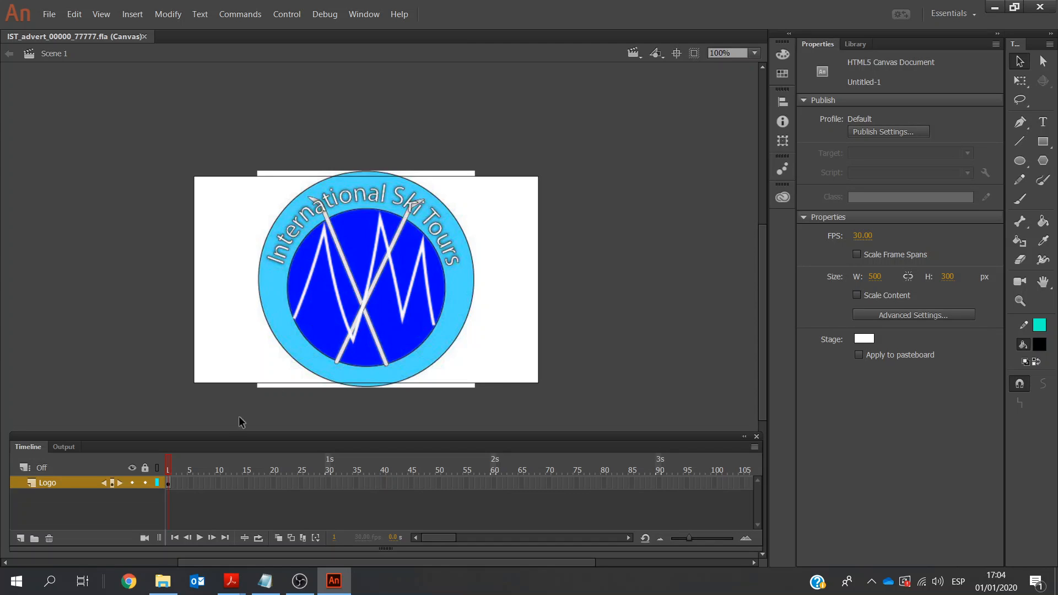
Scale the logo in frame 1 down about its center with Free Transform to about 102 by 131 px.
left_click(170, 483)
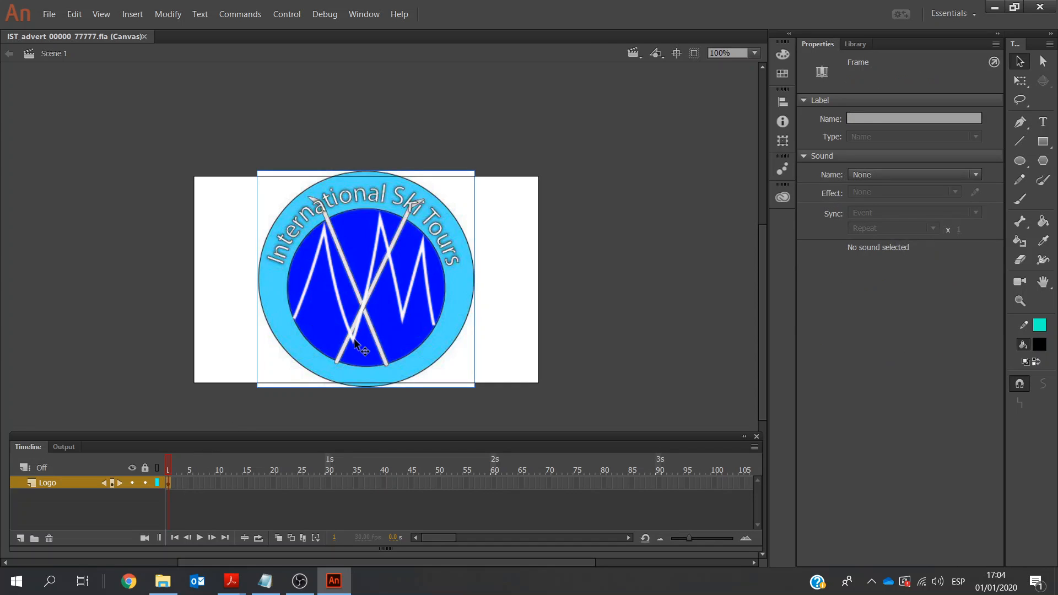
left_click(355, 344)
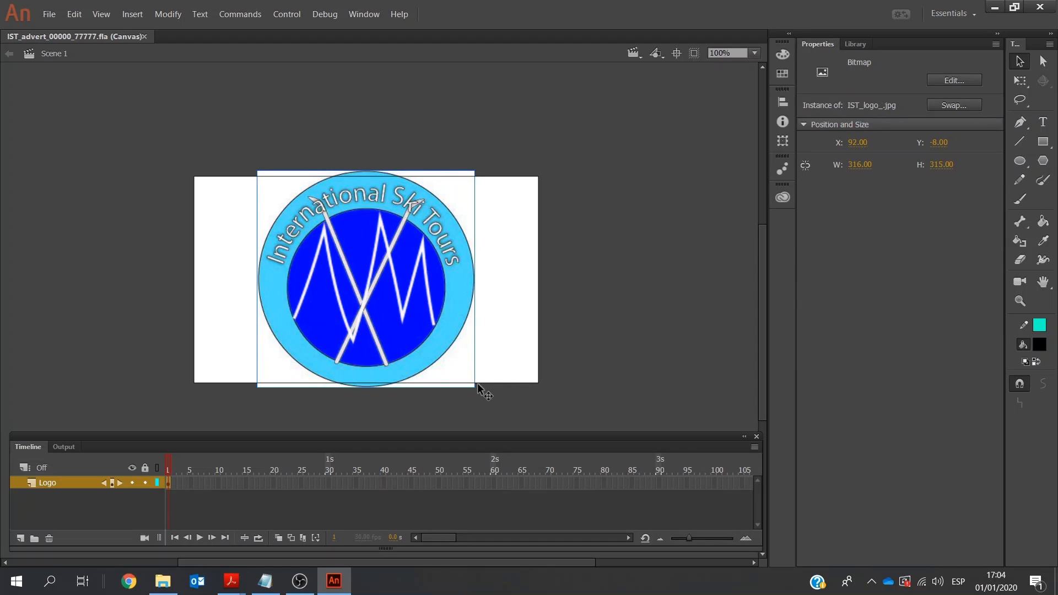
left_click(1017, 86)
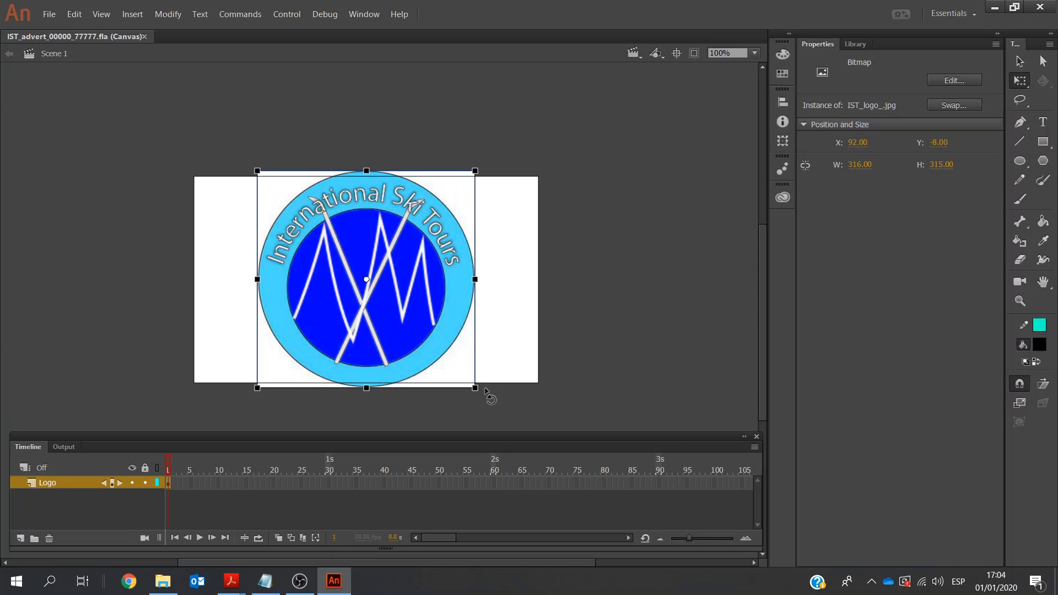
left_click_drag(476, 390, 403, 327)
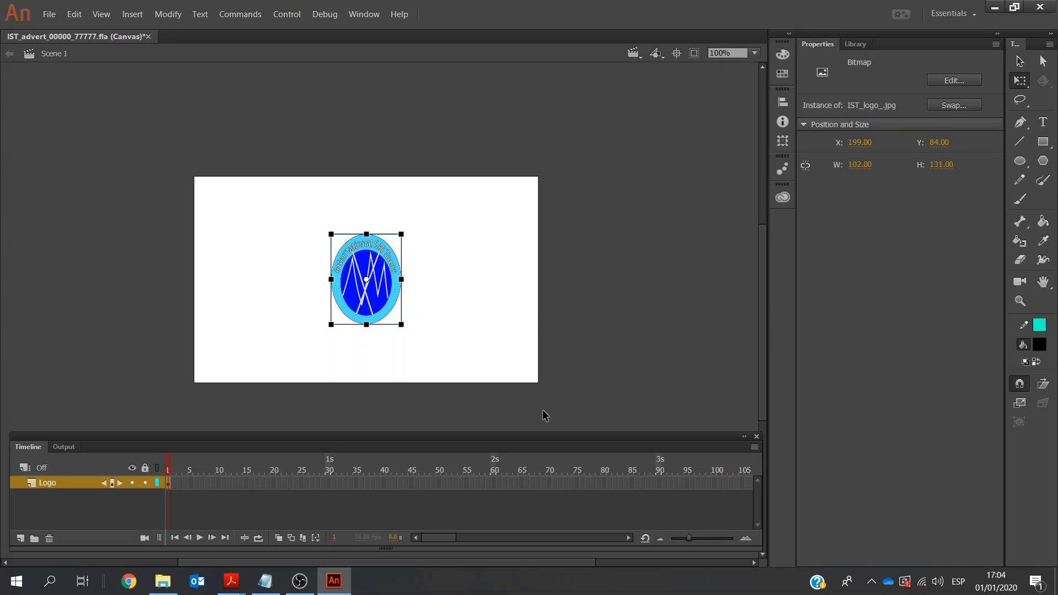
Extend the Logo layer by inserting a frame at frame 90.
left_click(660, 483)
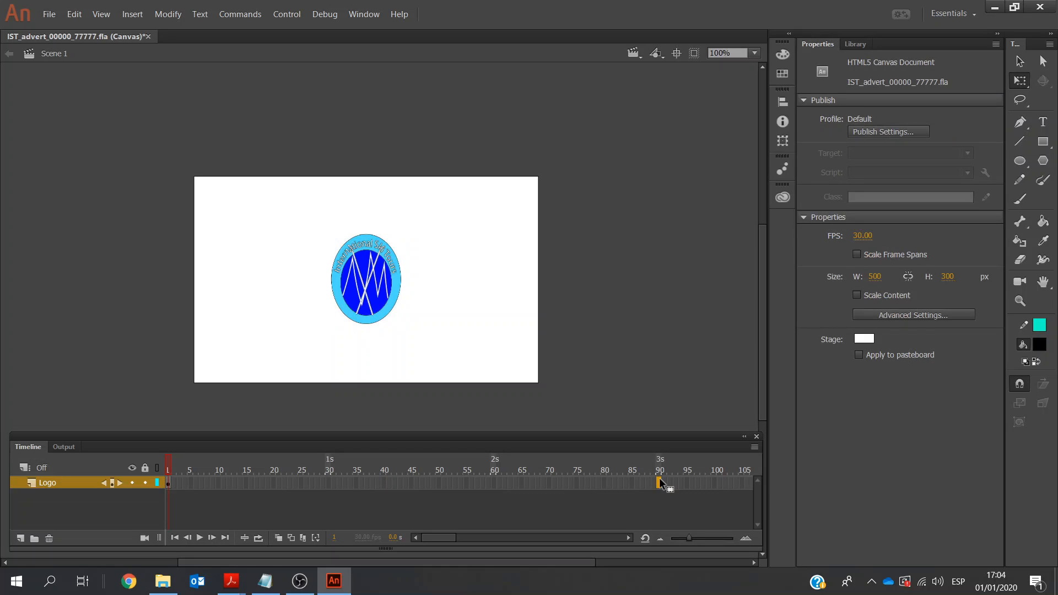
right_click(660, 483)
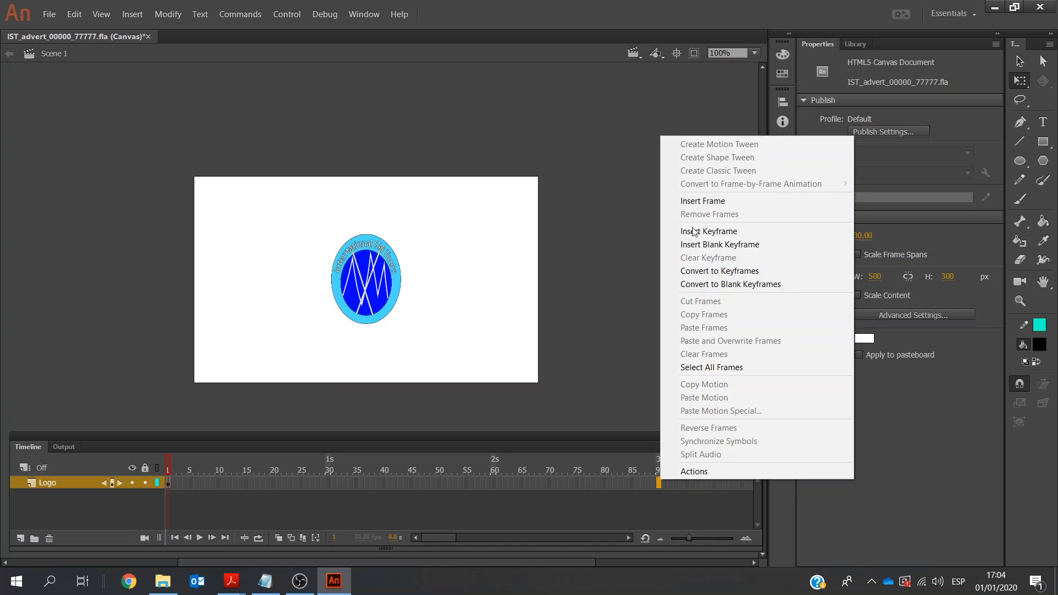
left_click(696, 201)
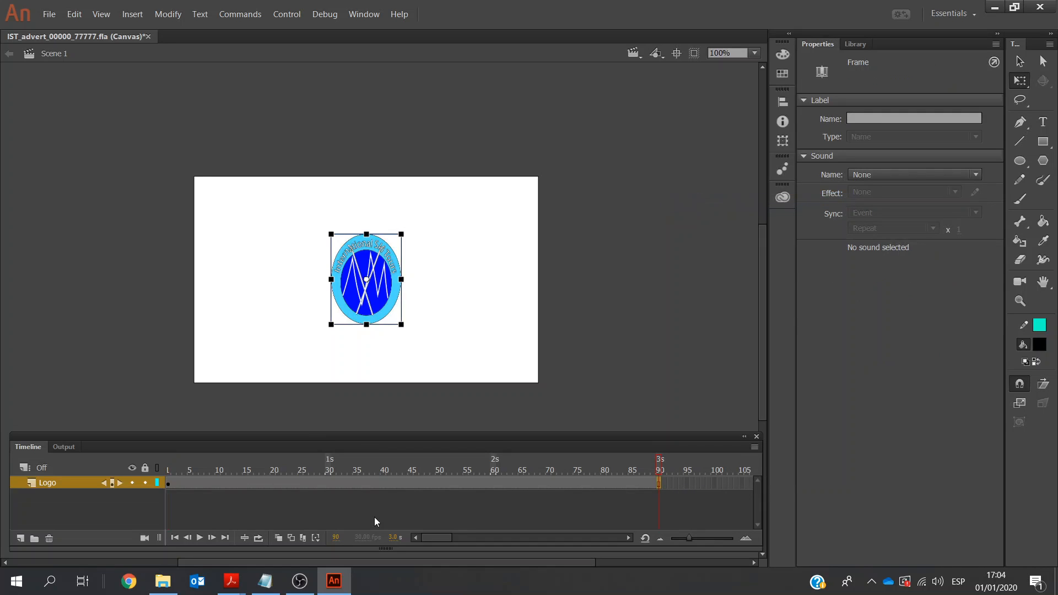
Convert the logo bitmap in frame 1 to a Graphic symbol named logo.
left_click(173, 486)
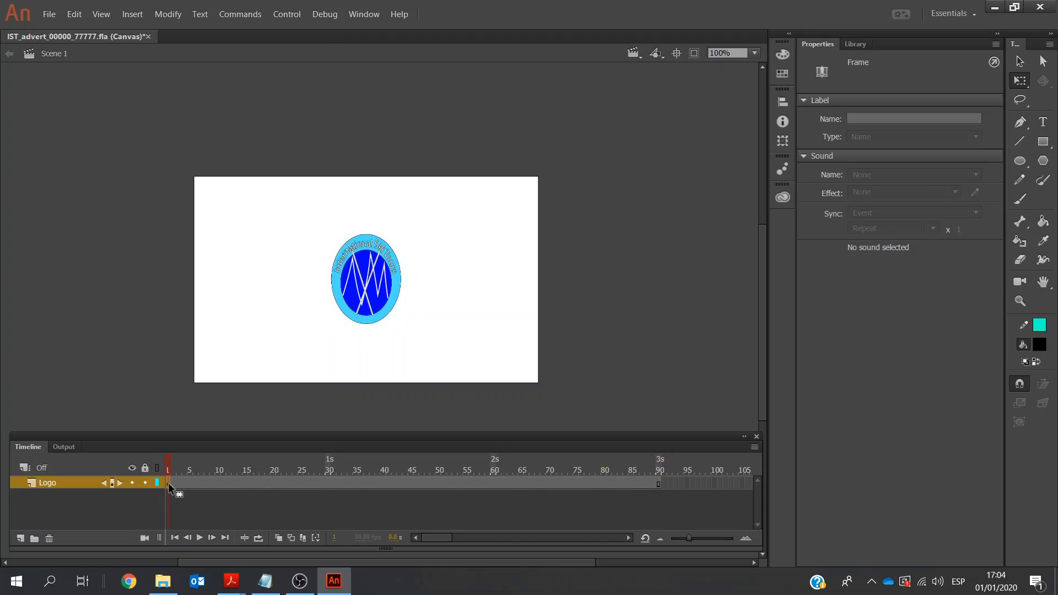
left_click(362, 310)
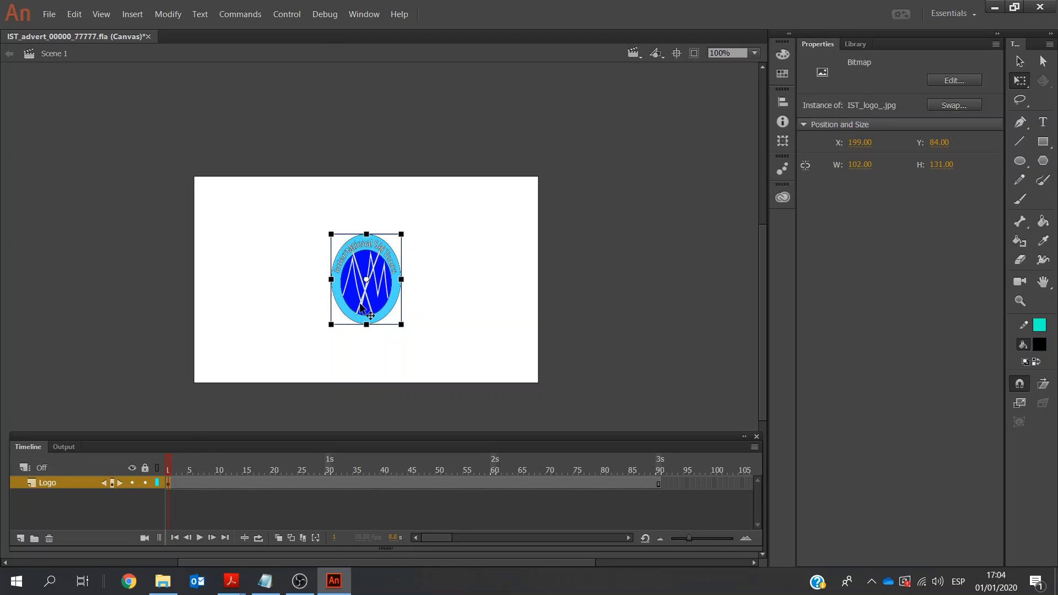
right_click(361, 308)
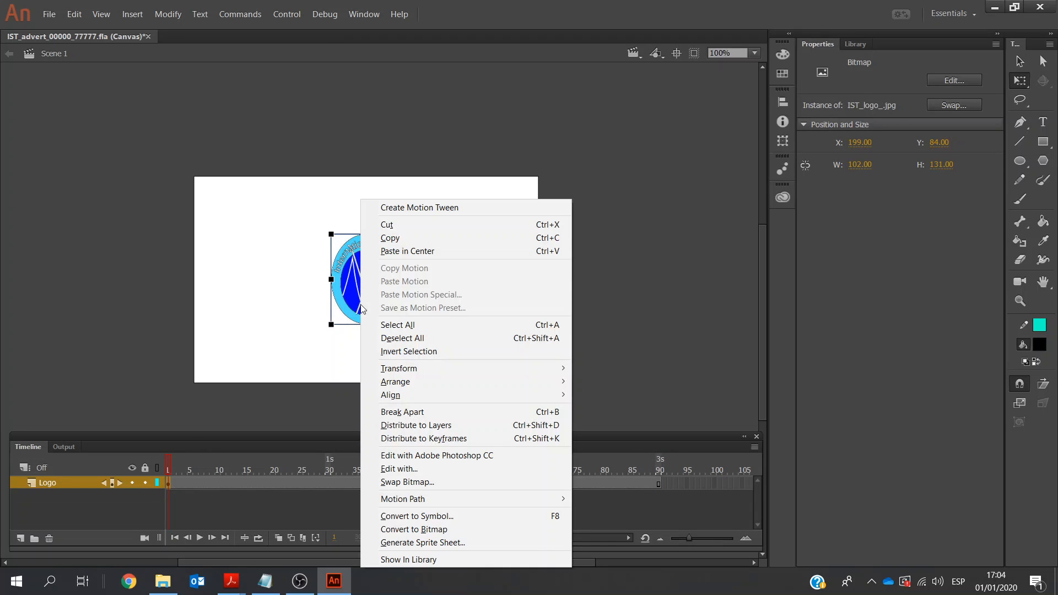
left_click(405, 515)
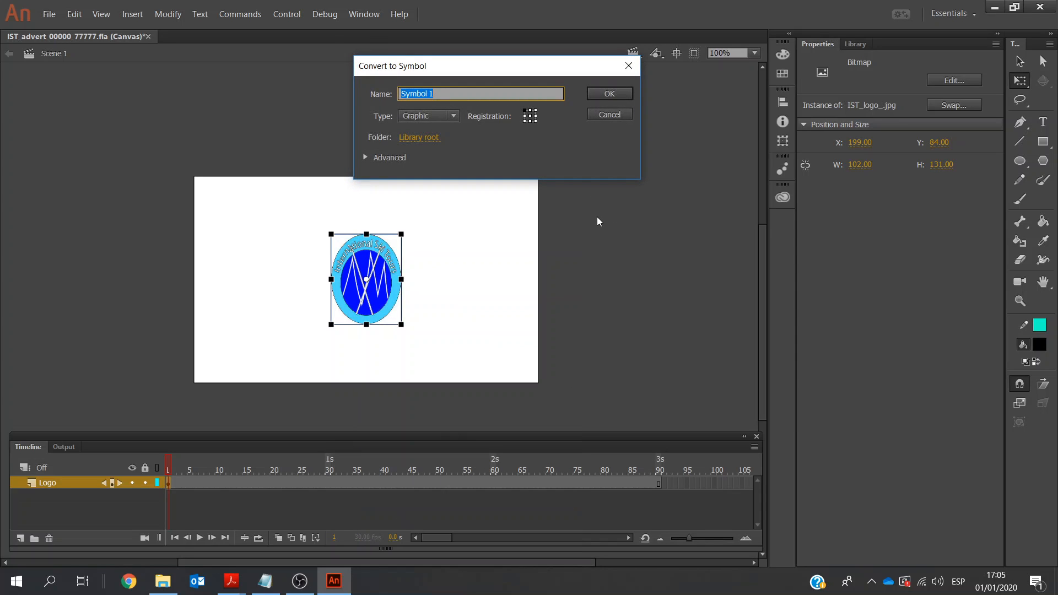
type("logo")
left_click(607, 95)
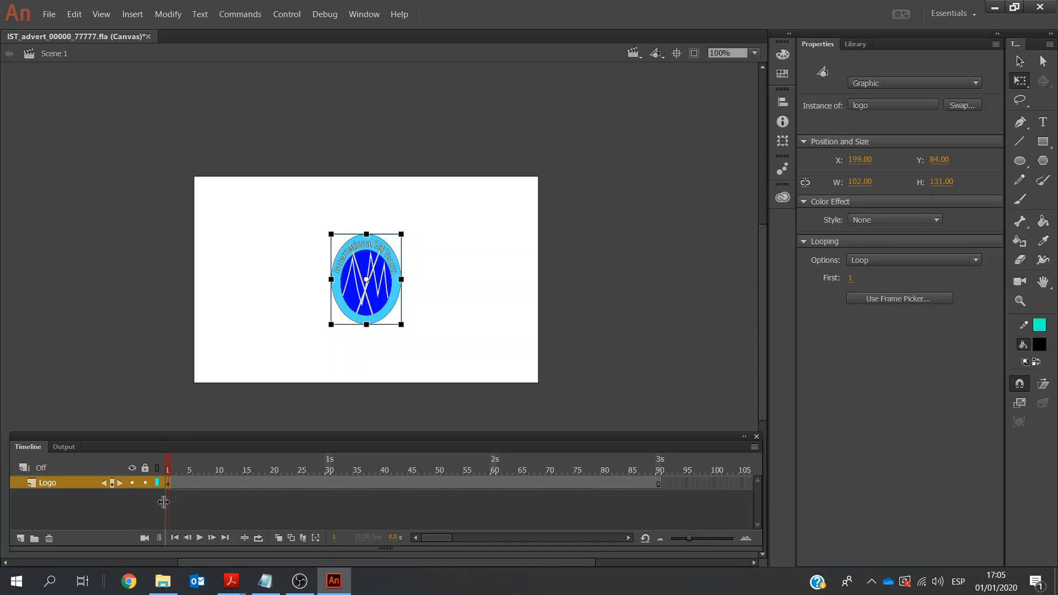
Apply a motion tween to the logo and enlarge it at frame 90 about its center to about 292 by 301 px.
left_click(132, 14)
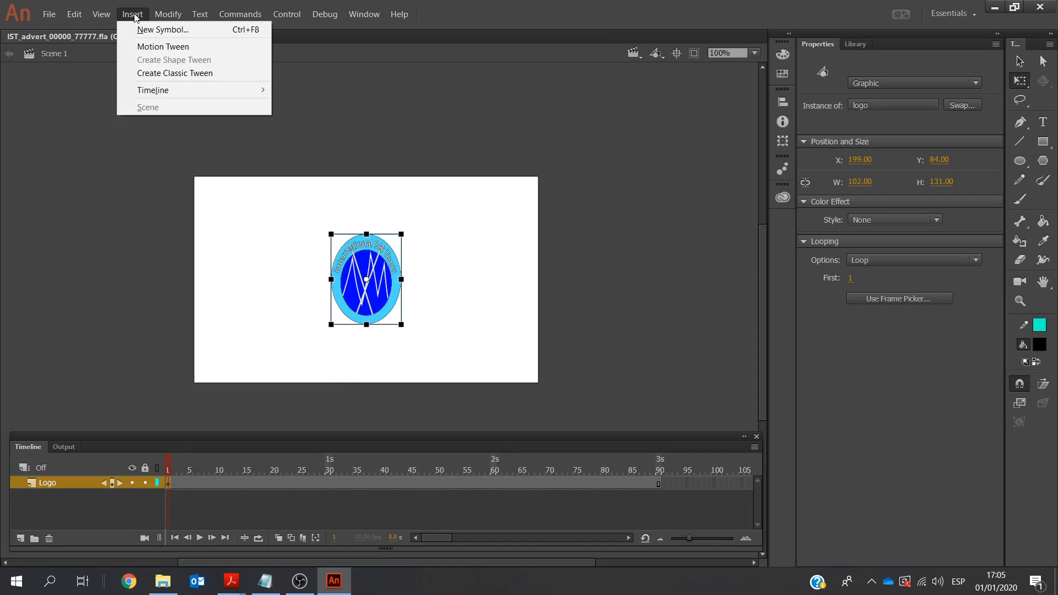
left_click(149, 48)
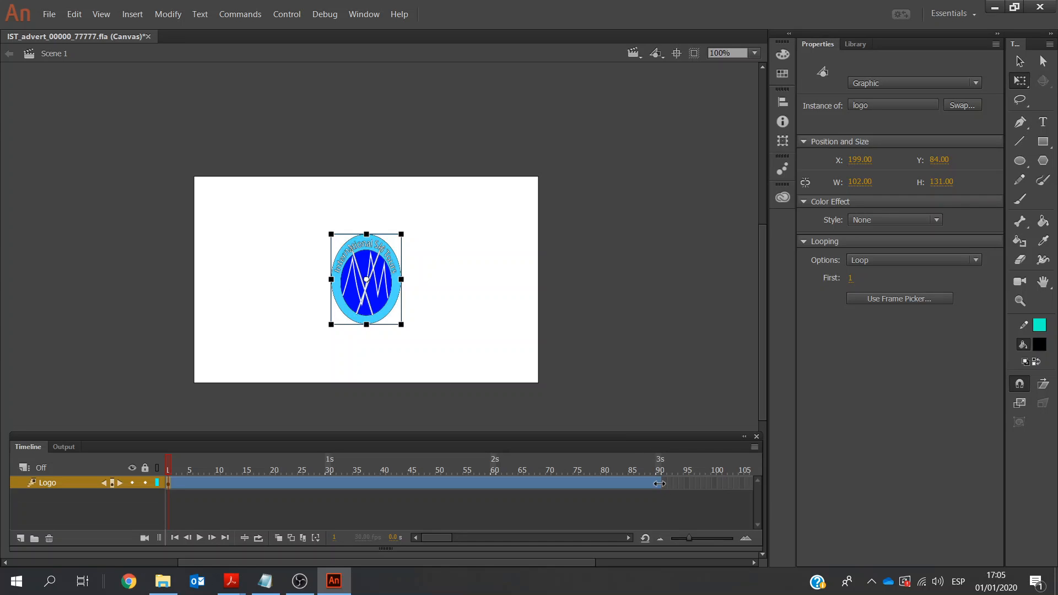
left_click(660, 486)
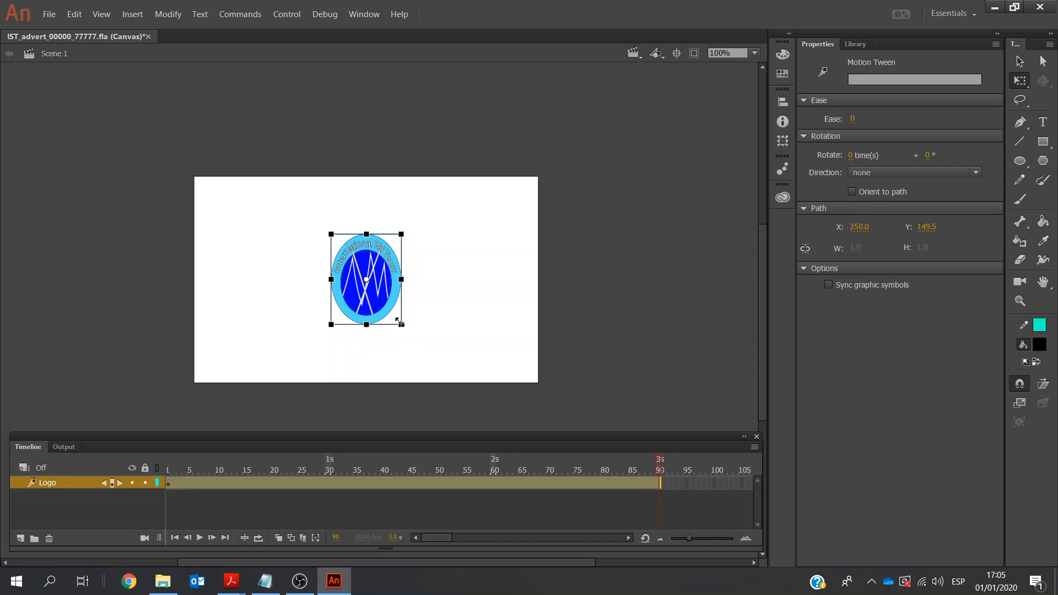
left_click_drag(401, 326, 467, 383)
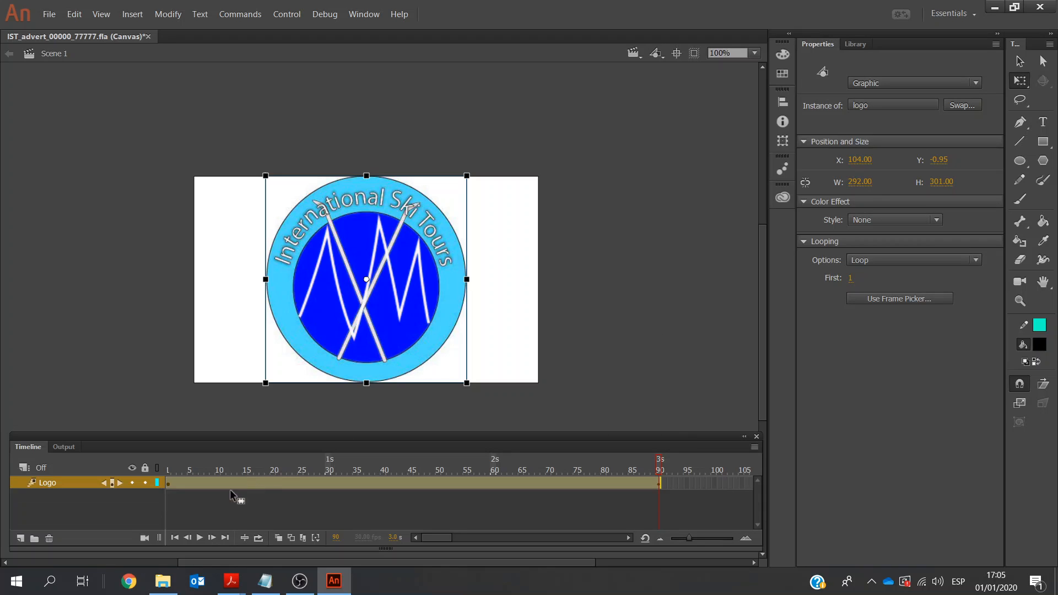
Play the logo's growth animation from the first frame to check it, and return to frame 1.
left_click(176, 537)
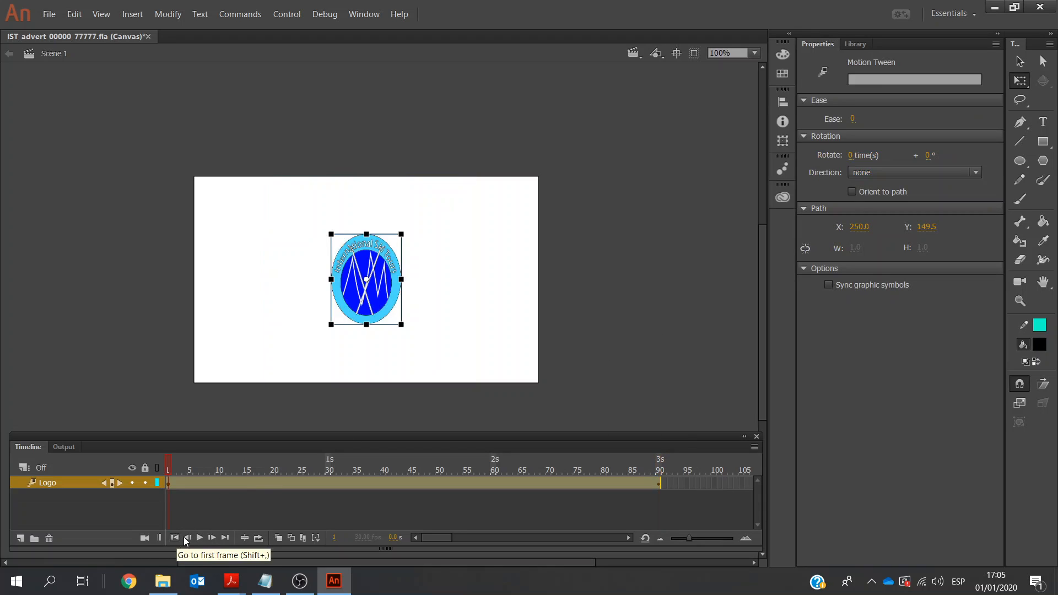
left_click(199, 538)
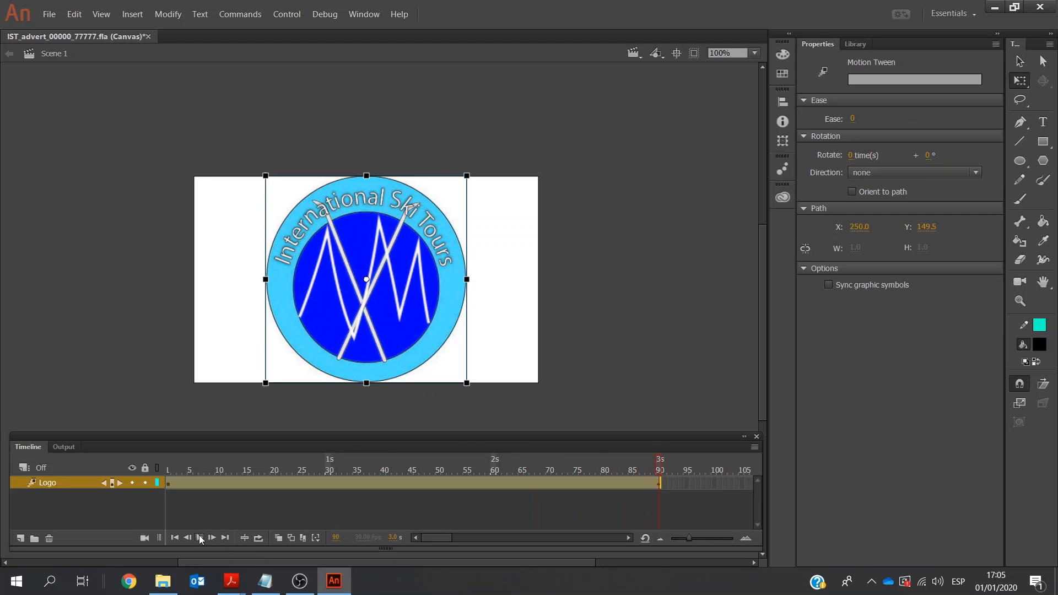
left_click(200, 538)
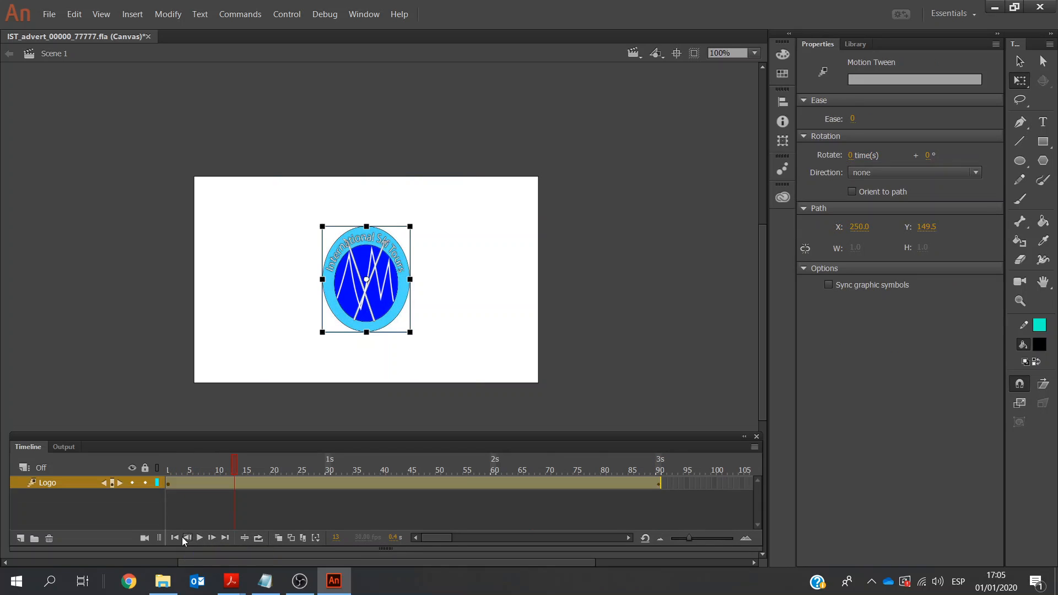
left_click(173, 537)
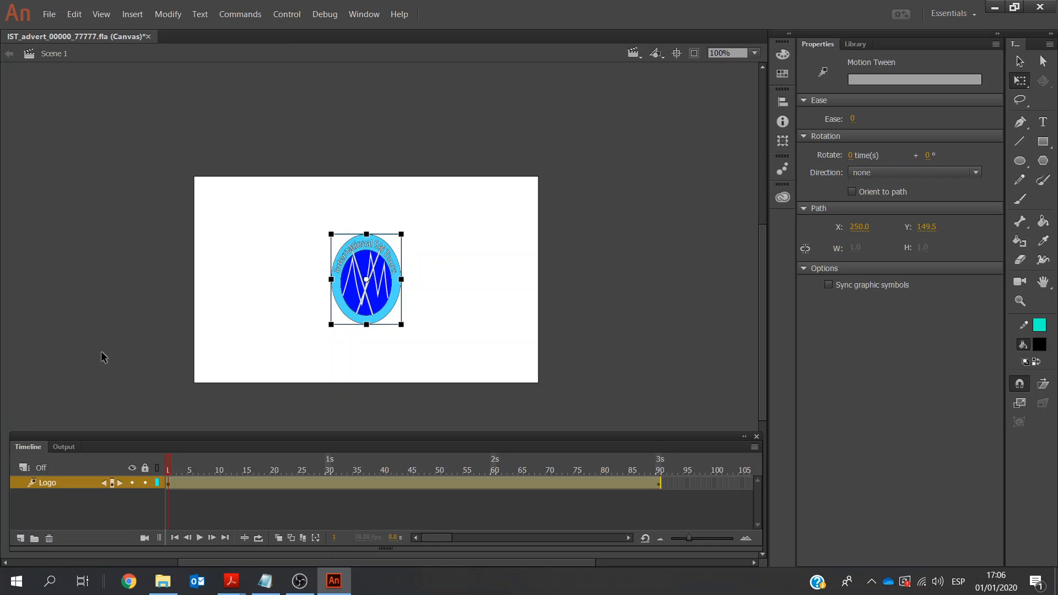
Check the 9626_y17_sp_4.pdf brief for the images to animate after the logo, and return to Animate.
mouse_move(235, 585)
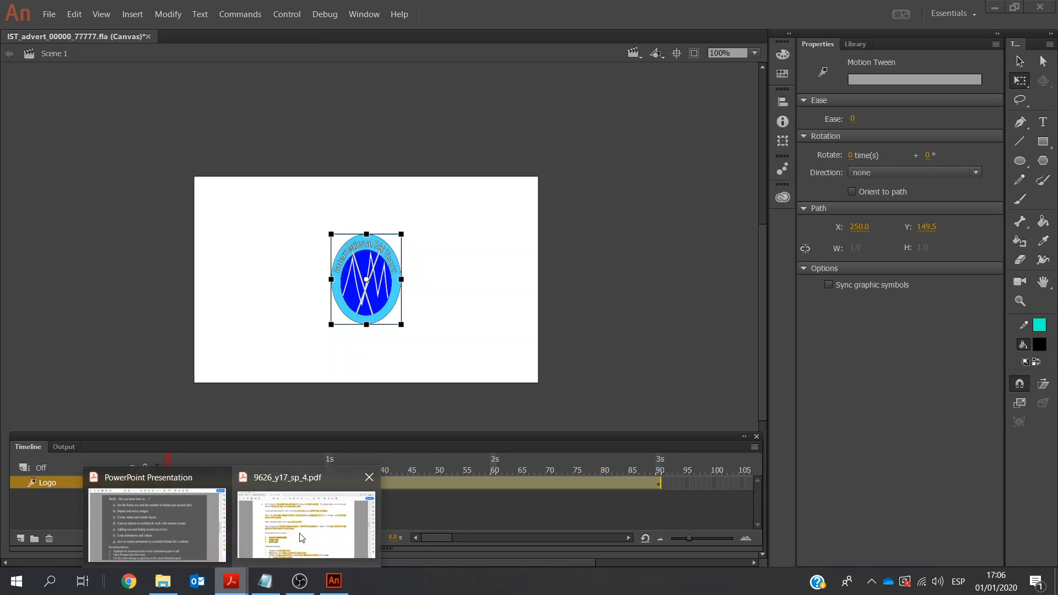
left_click(302, 535)
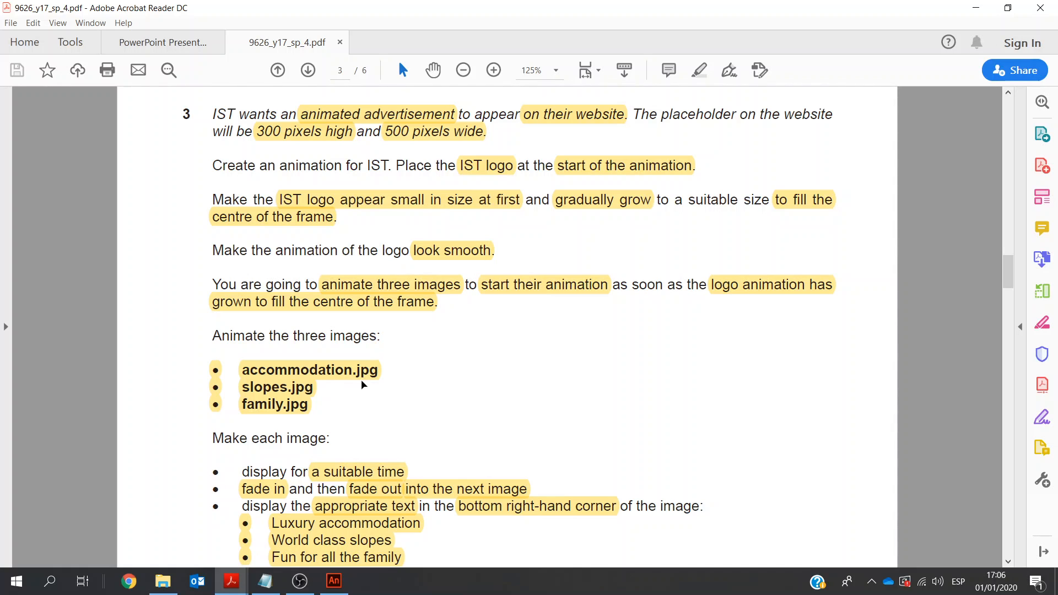
left_click(334, 582)
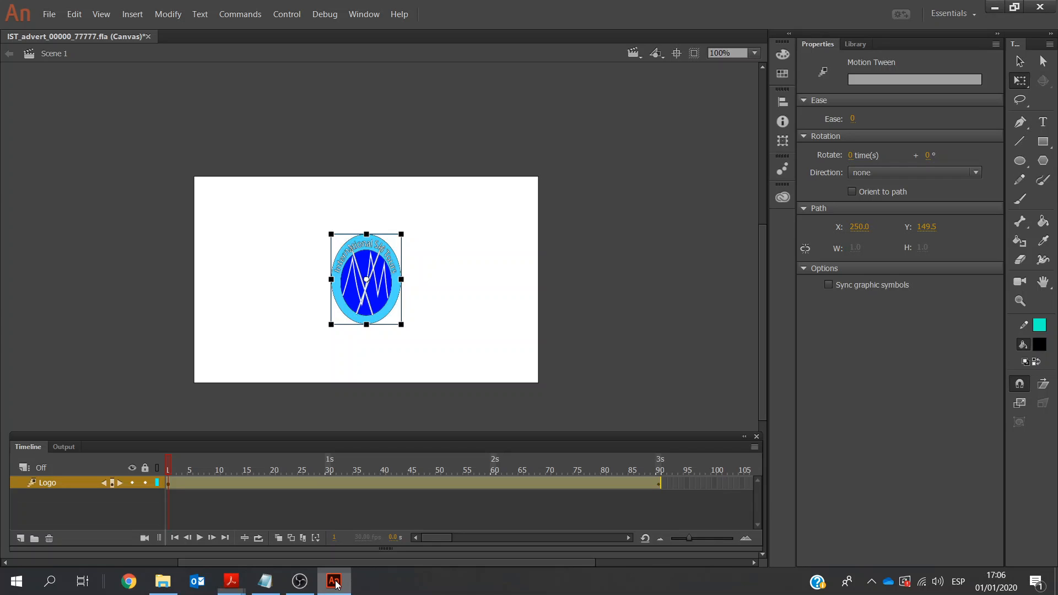
Add a layer above Logo and name it accommodation, copying the name from the Notepad notes.
left_click(21, 539)
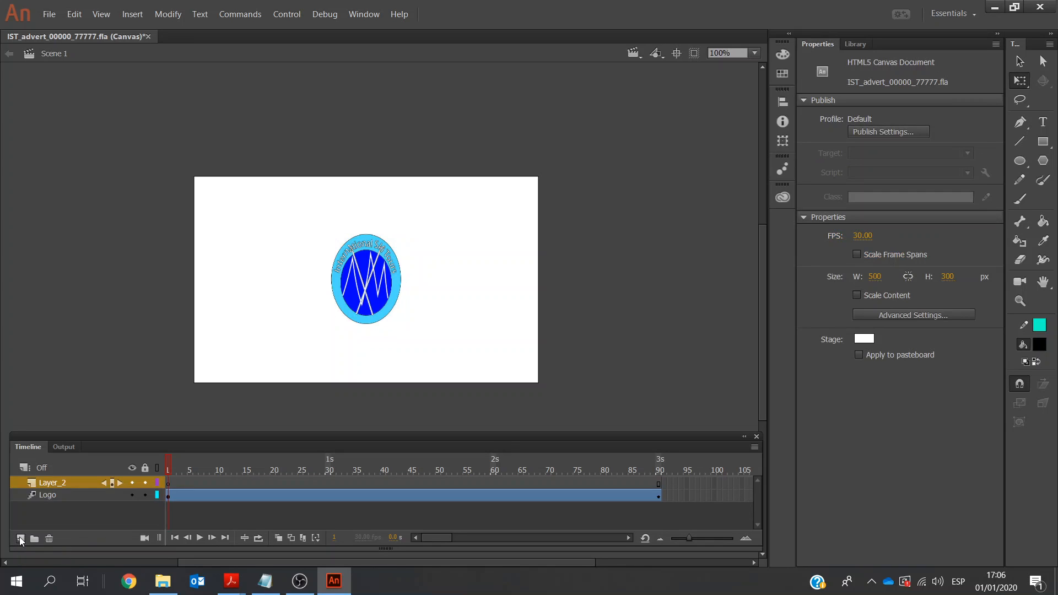
left_click(265, 581)
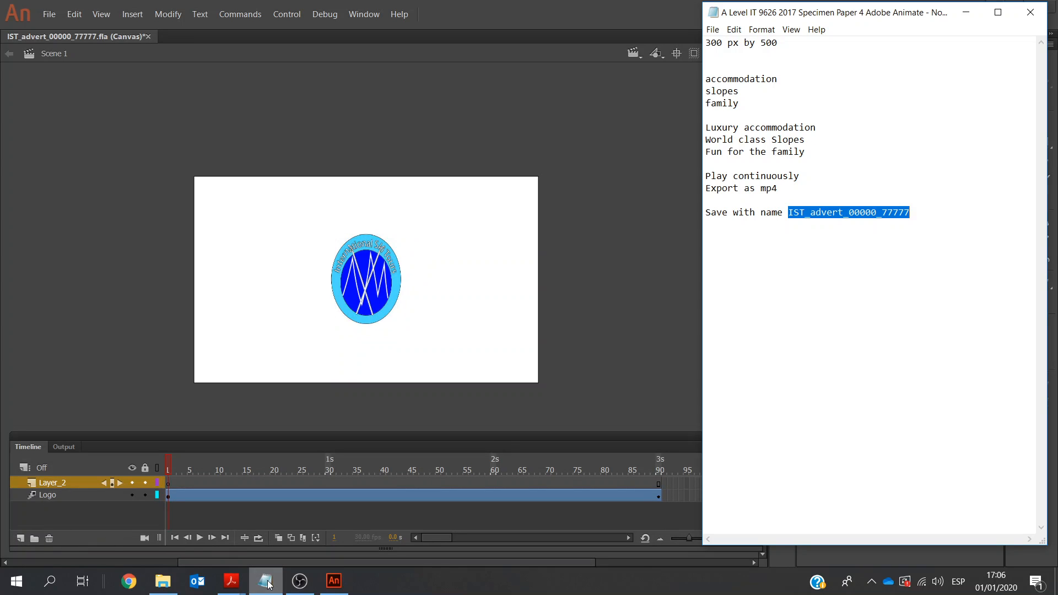
left_click_drag(777, 79, 707, 78)
key("ctrl+c")
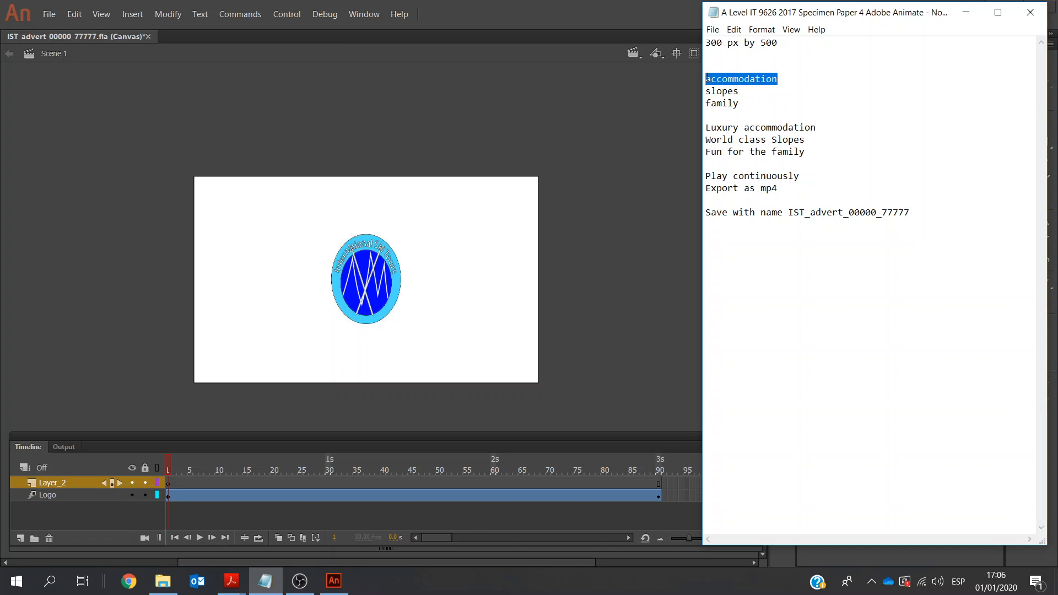
left_click(63, 481)
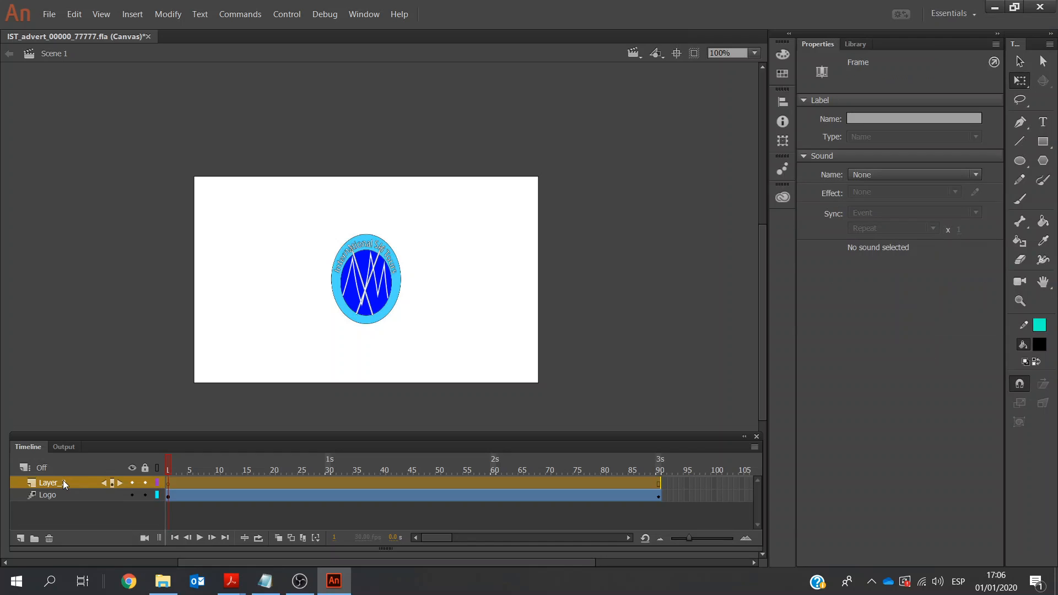
double_click(54, 483)
key("ctrl+v")
left_click(79, 378)
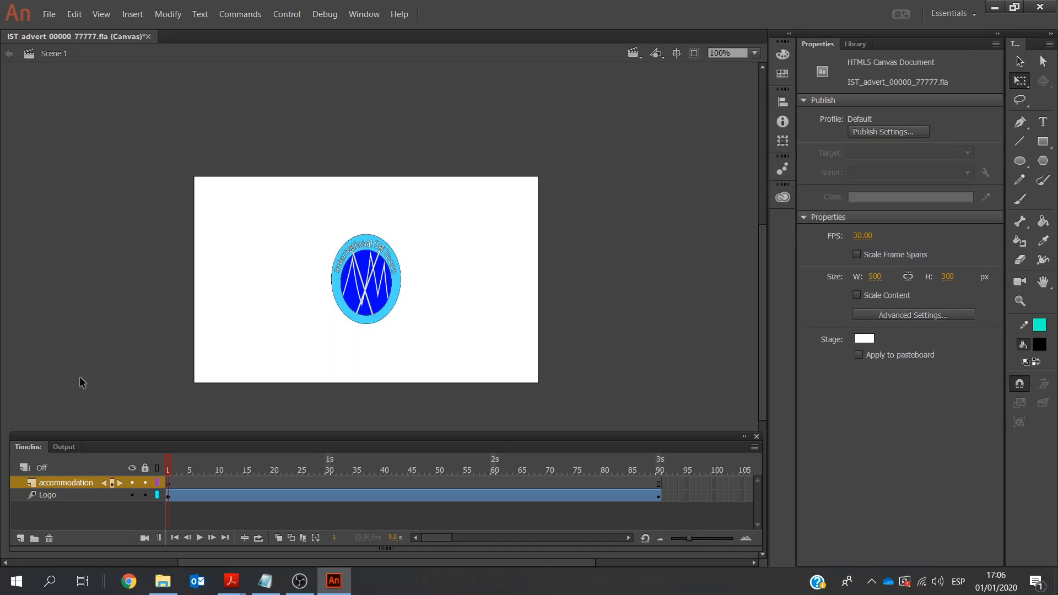
Lock the Logo layer and insert a keyframe at frame 91 of the accommodation layer.
left_click(664, 485)
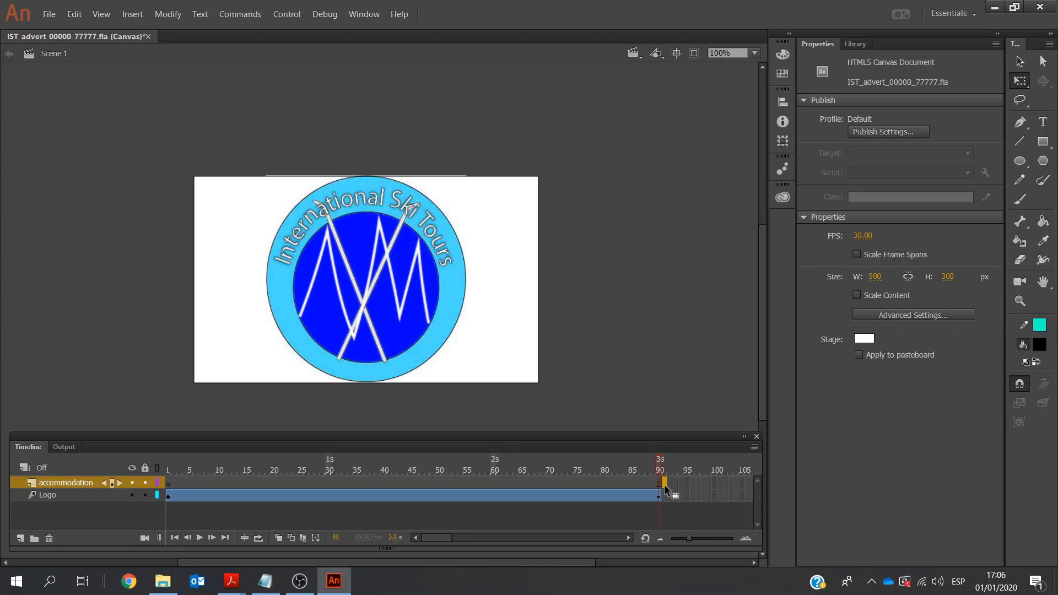
left_click(629, 538)
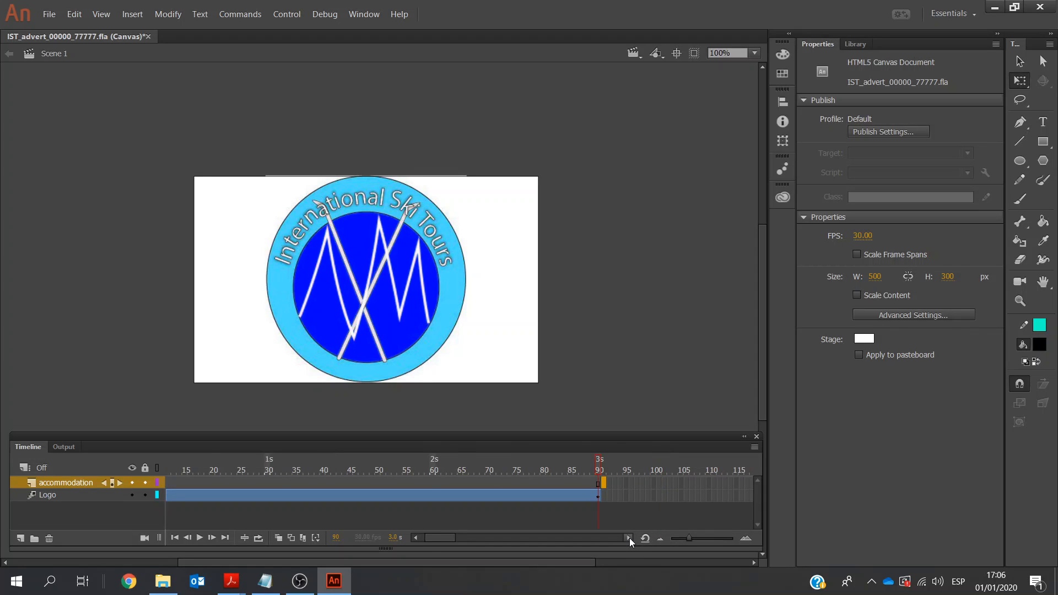
left_click(630, 538)
left_click(629, 538)
left_click(630, 538)
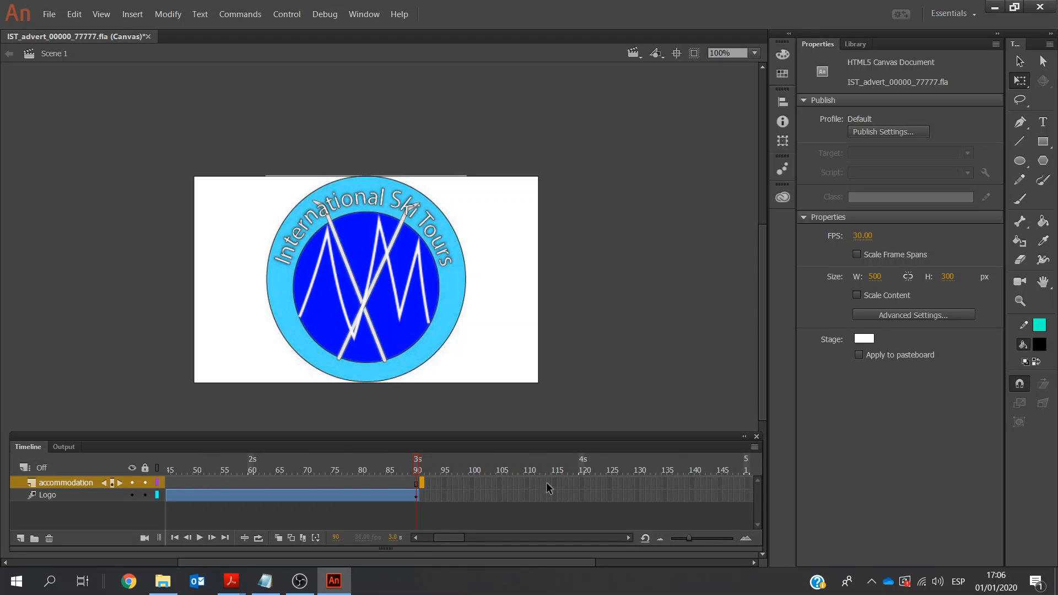
left_click(629, 537)
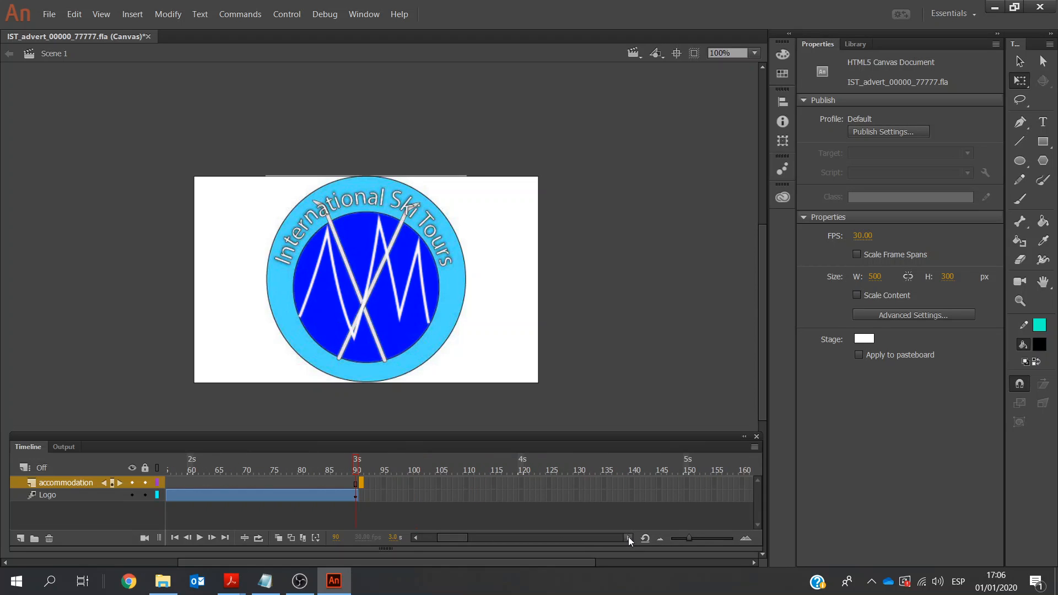
left_click(629, 537)
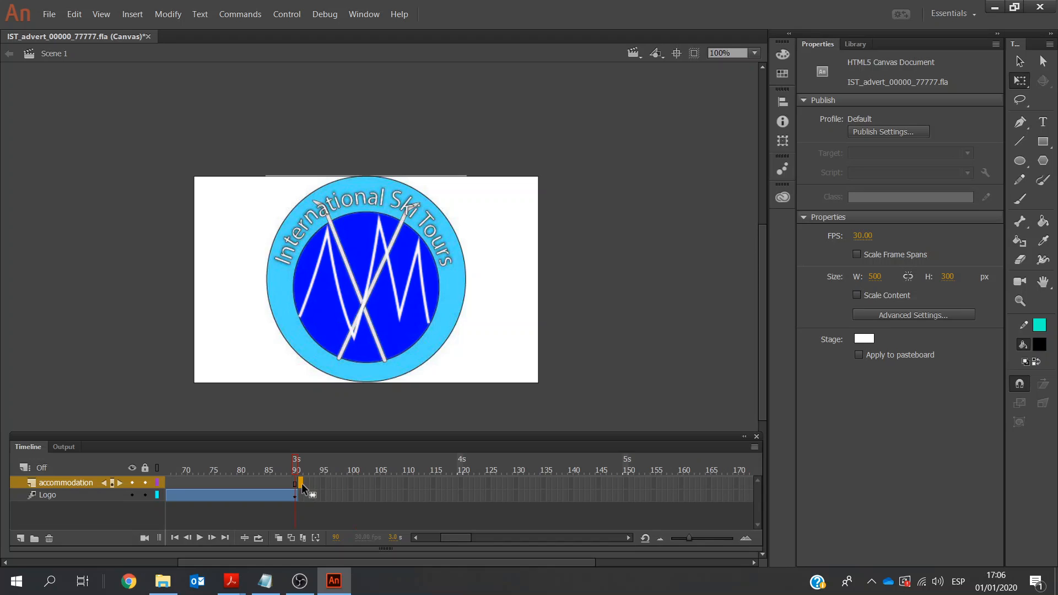
left_click(146, 494)
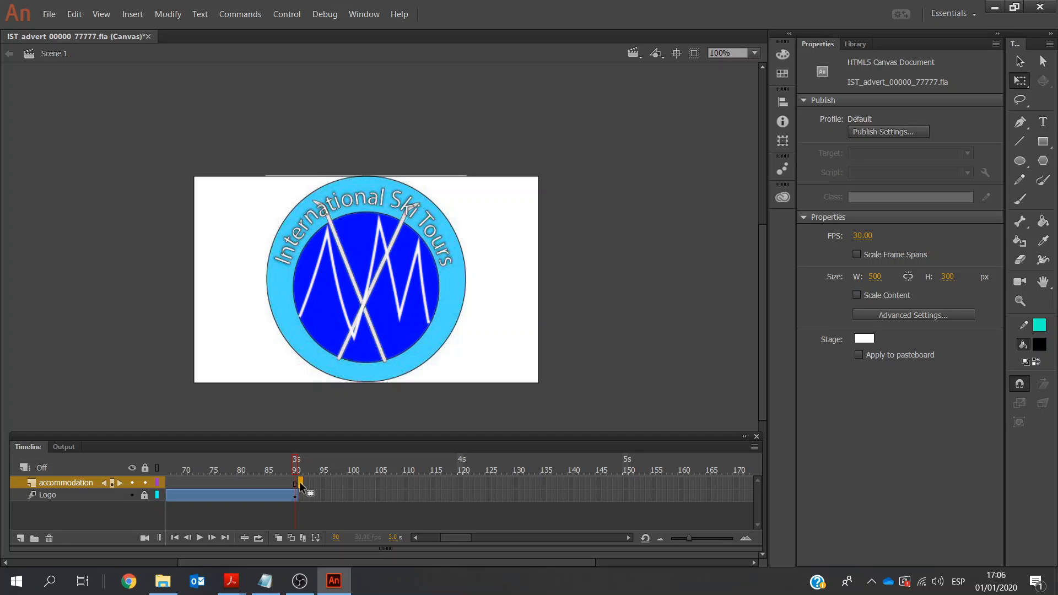
right_click(299, 483)
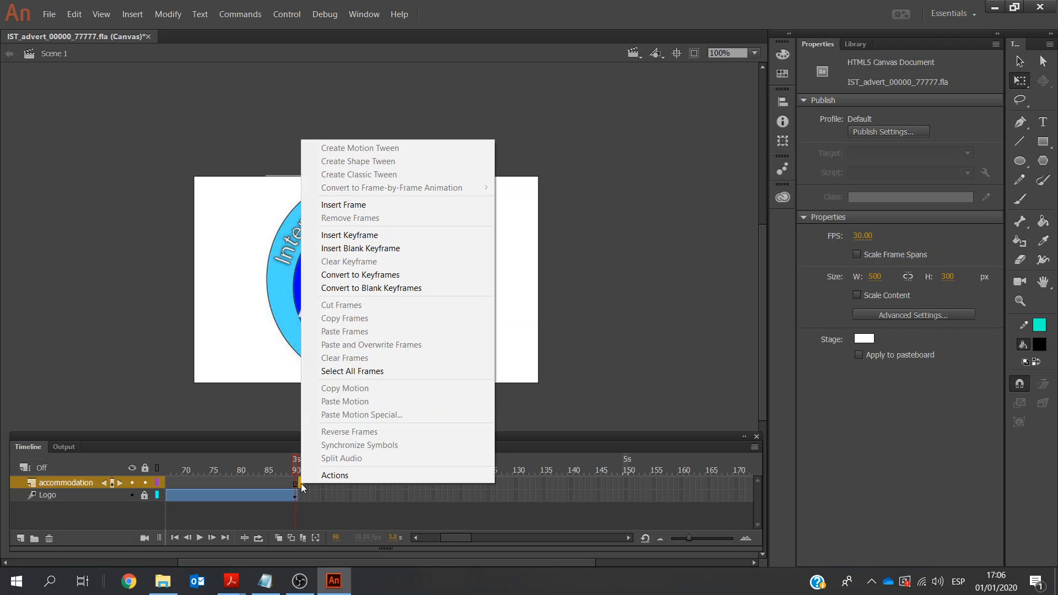
left_click(340, 235)
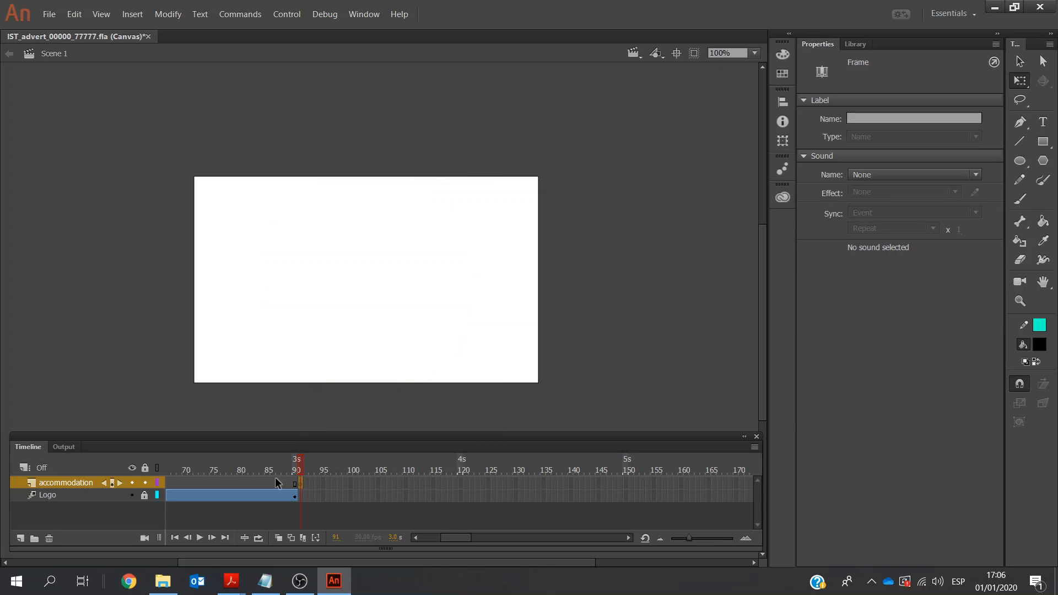
Bring accommodation.jpg from the 9626_17_SF_4 source folder onto the stage at frame 91 of the accommodation layer.
left_click(165, 584)
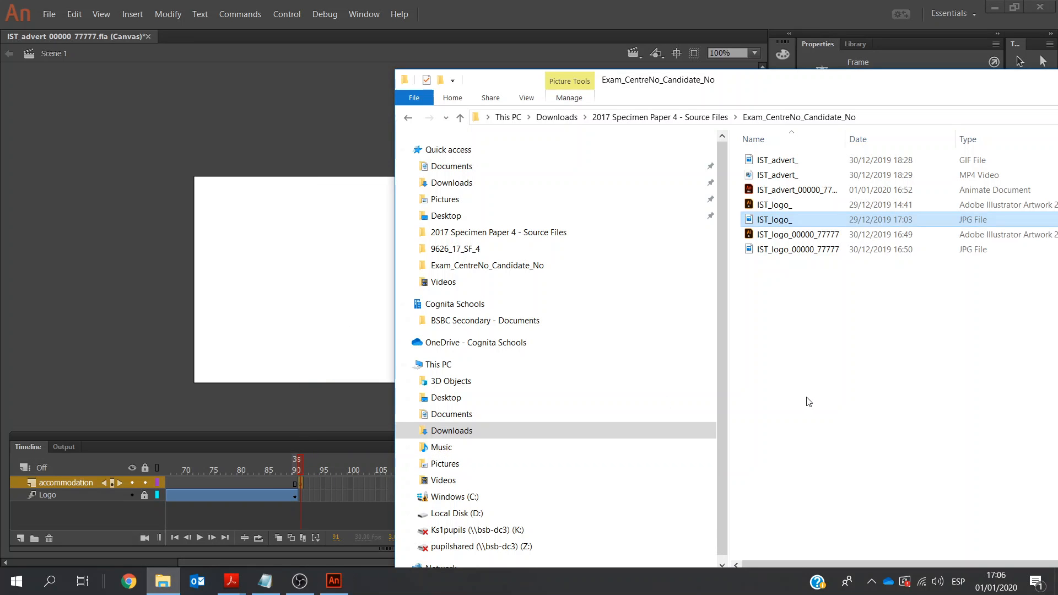
left_click(652, 117)
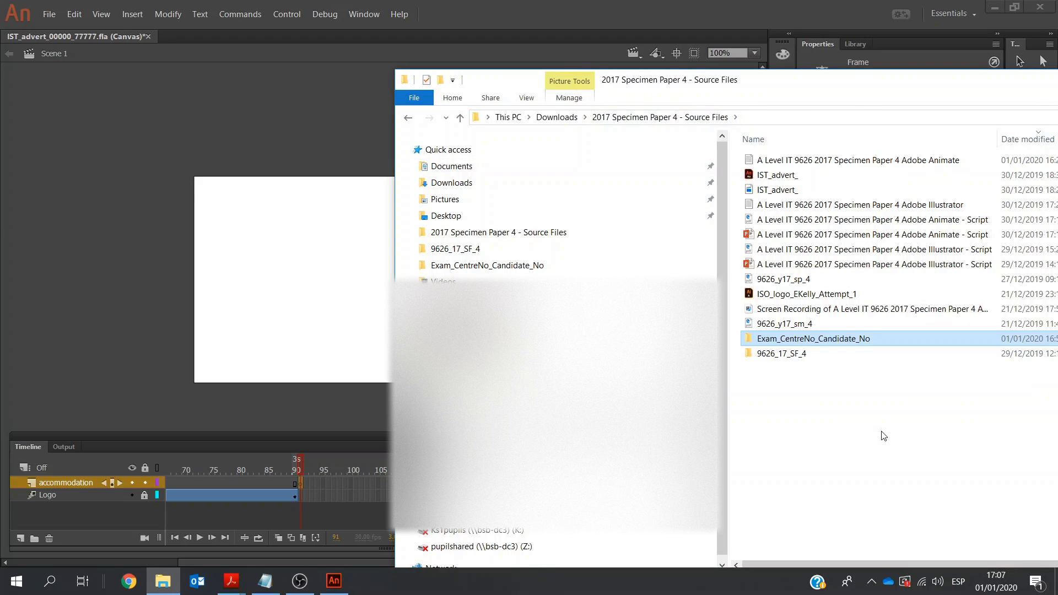
double_click(784, 356)
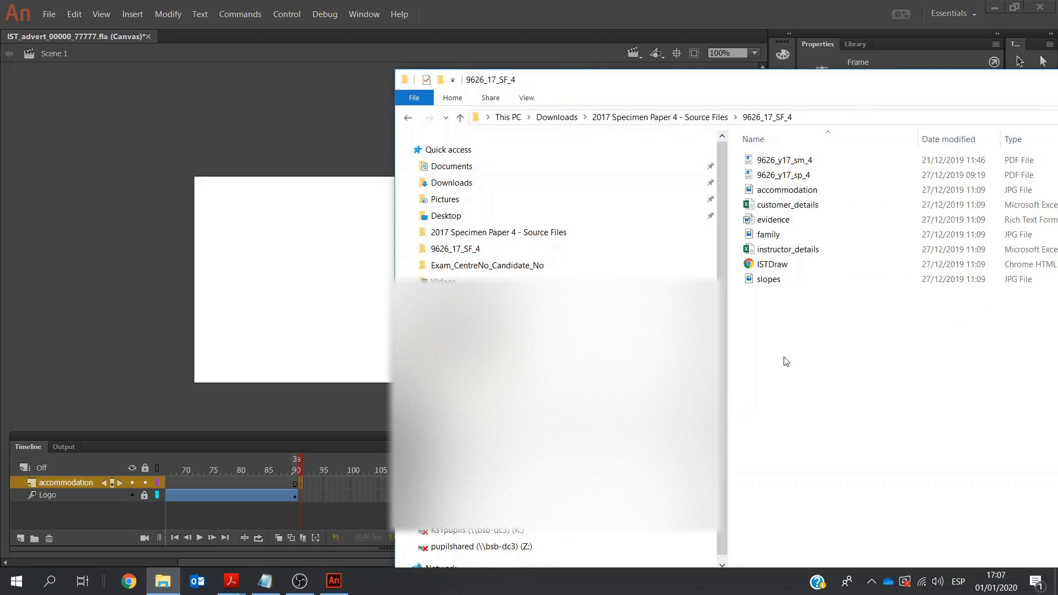
left_click_drag(779, 191, 299, 229)
left_click(317, 111)
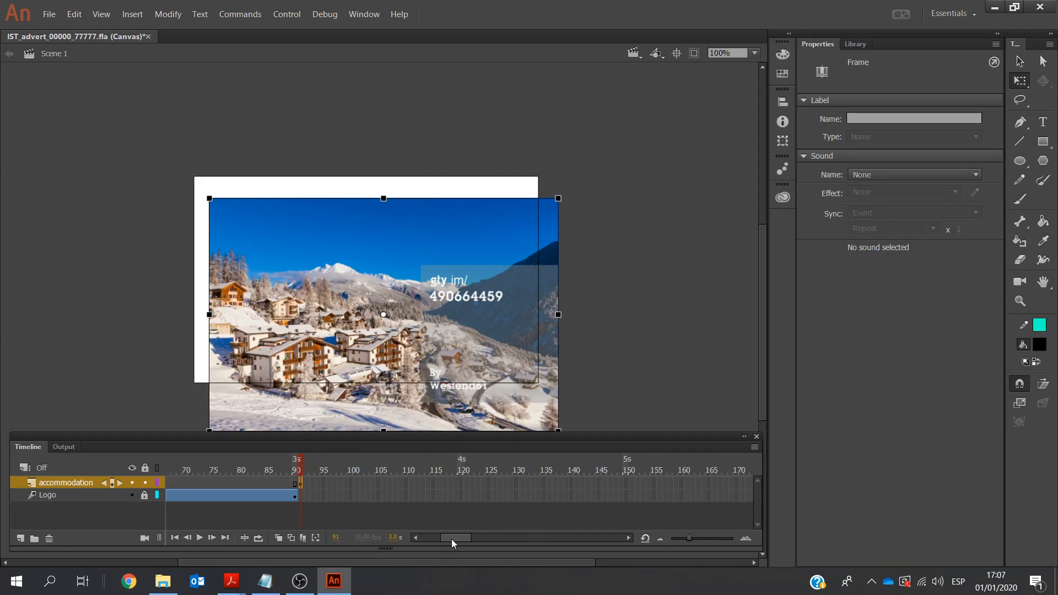
Extend the accommodation layer to frame 180 by inserting a frame there.
left_click_drag(451, 538, 454, 537)
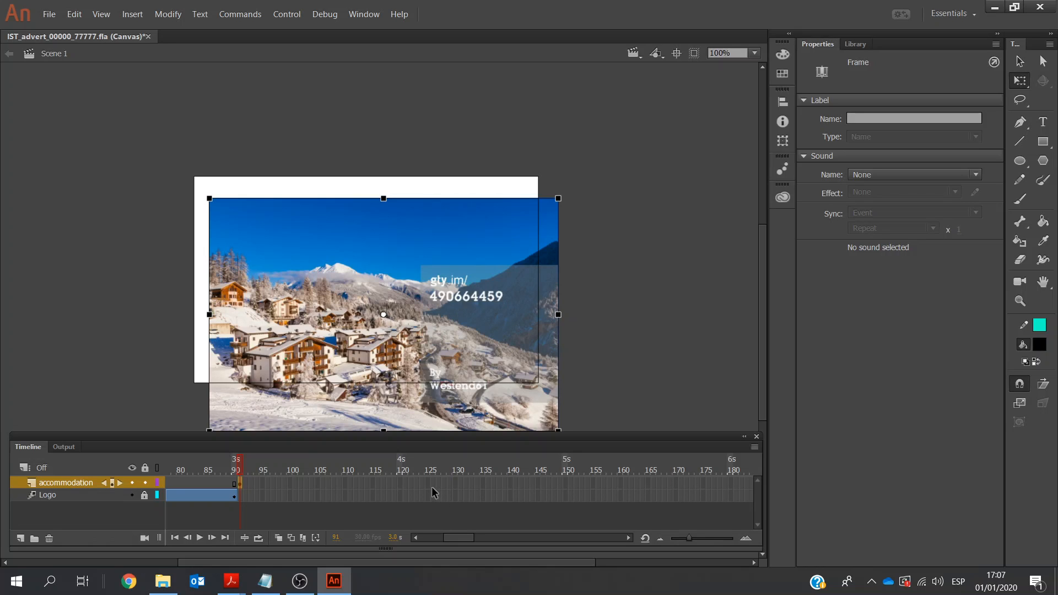
left_click(732, 484)
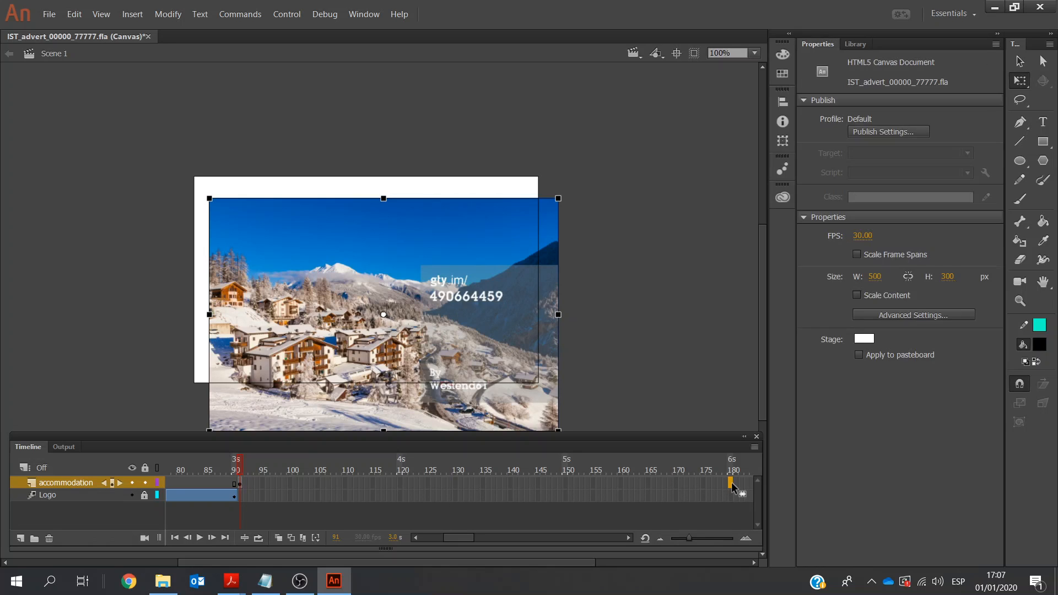
right_click(732, 484)
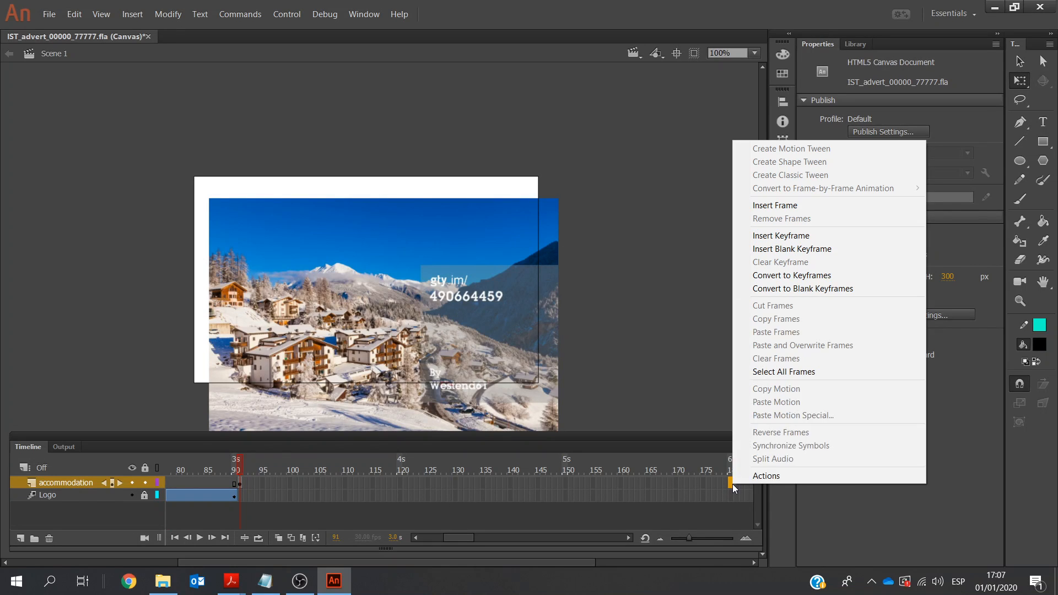
left_click(761, 210)
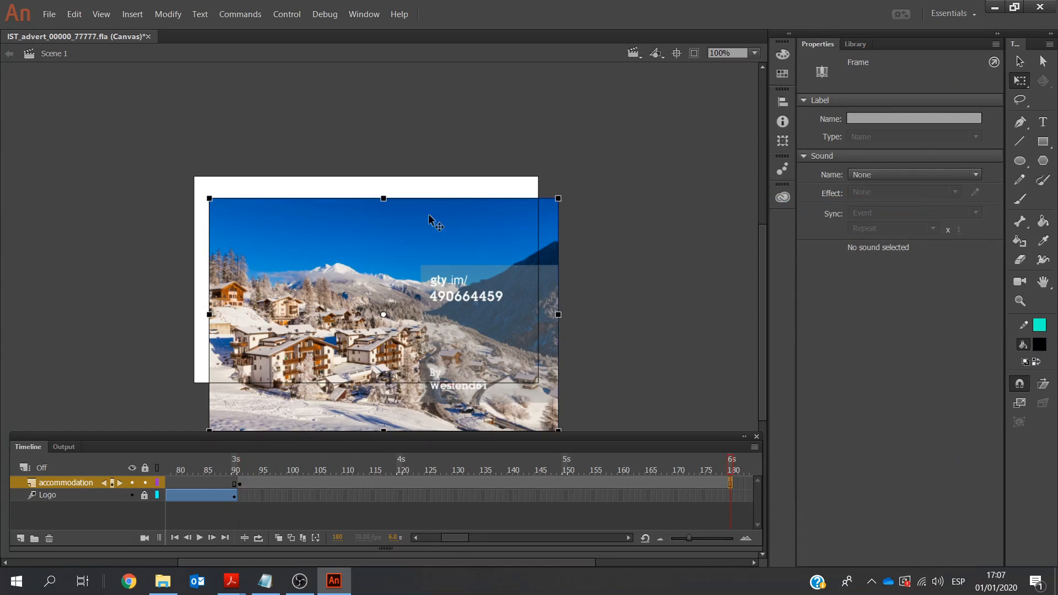
Position the accommodation image at X 0 and Y 0 in frame 91.
left_click(240, 484)
left_click(318, 264)
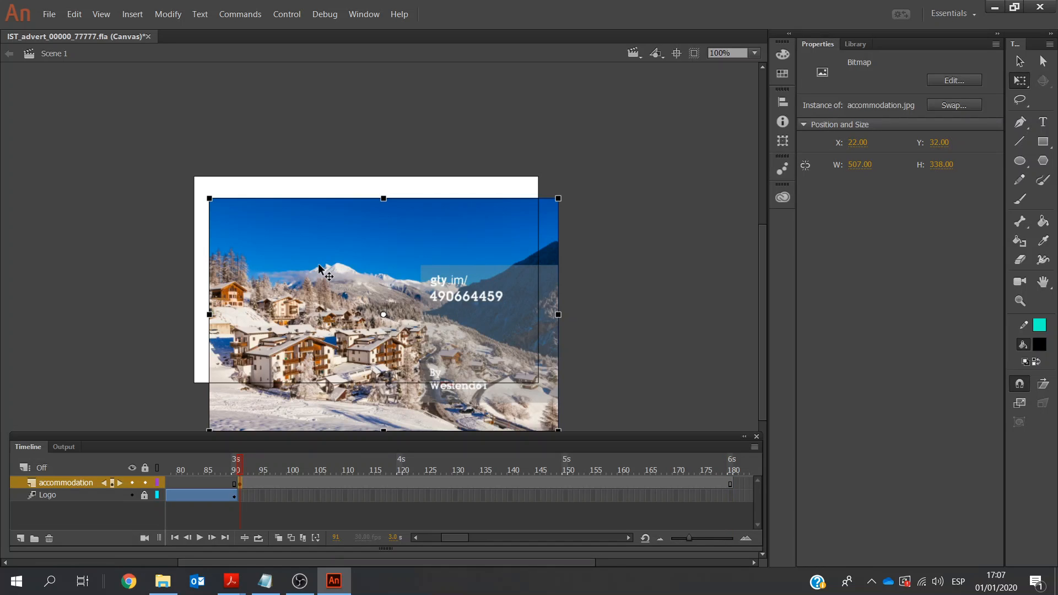
left_click(859, 143)
type("0")
left_click(940, 141)
type("0")
left_click(862, 241)
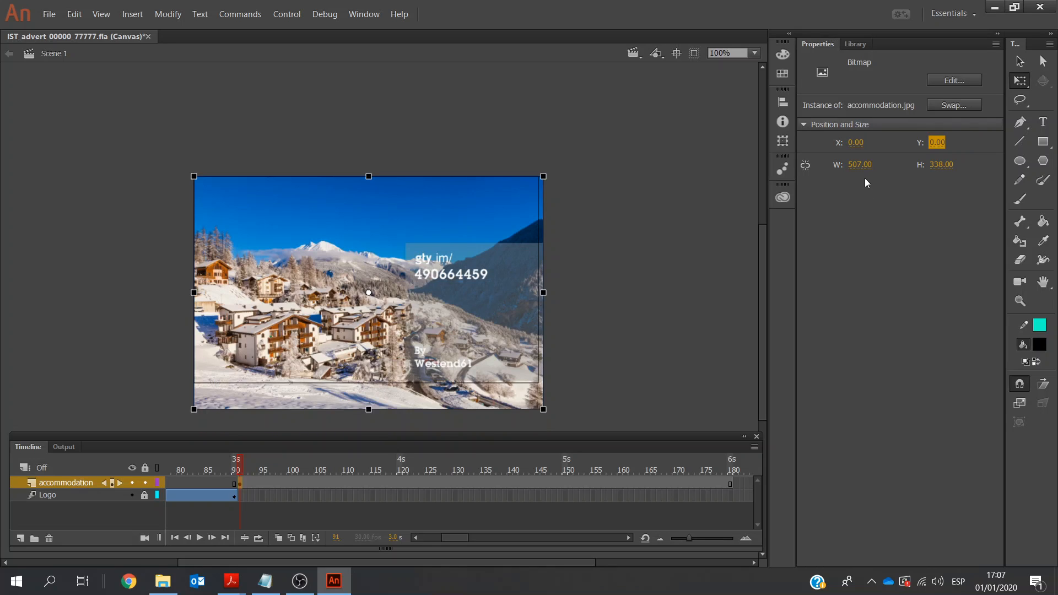
Resize the accommodation image to a width of 500 and a height of 300.
left_click(860, 164)
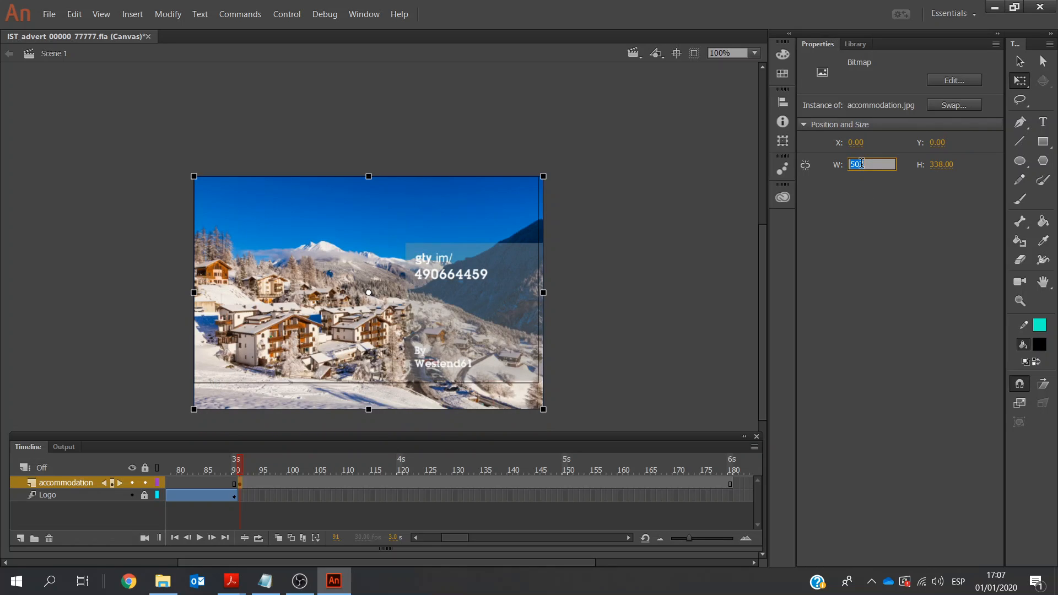
type("500")
left_click(940, 165)
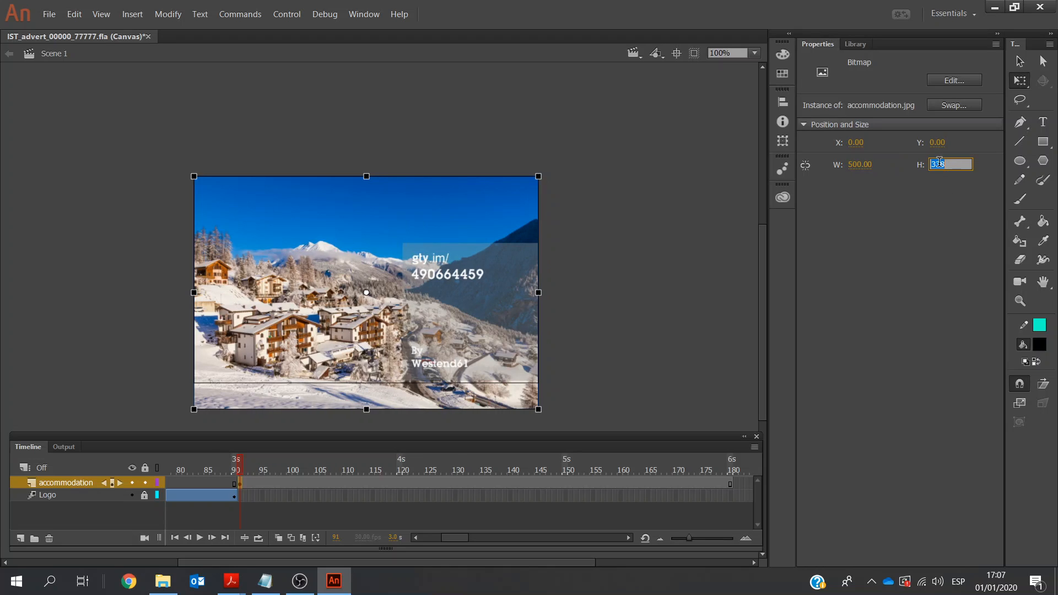
type("00")
key("Return")
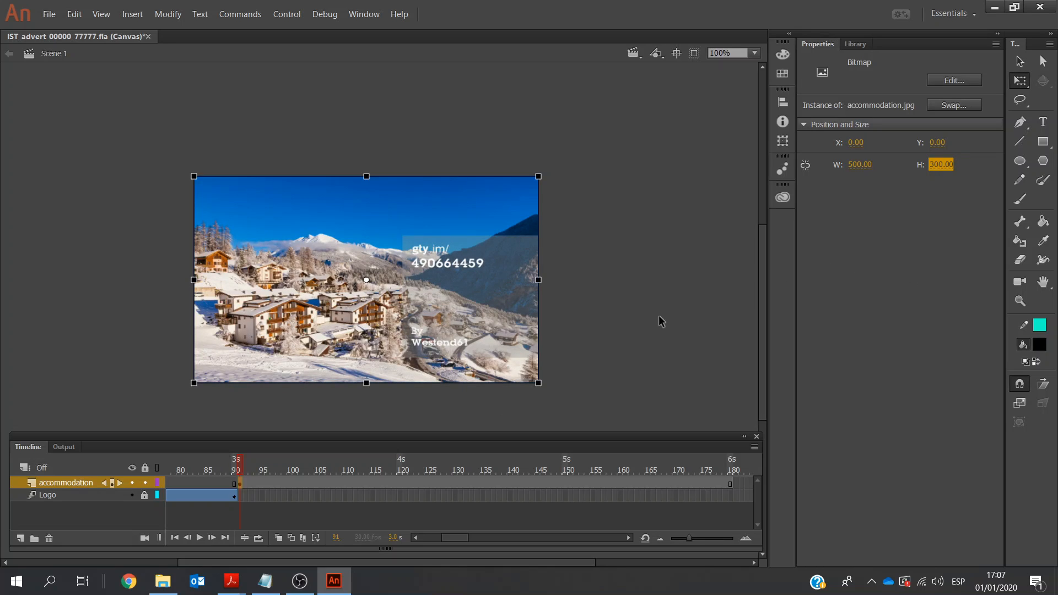
Check the 9626_y17_sp_4.pdf brief for the display time, fading and caption requirements of each image, and return to Animate.
left_click(231, 581)
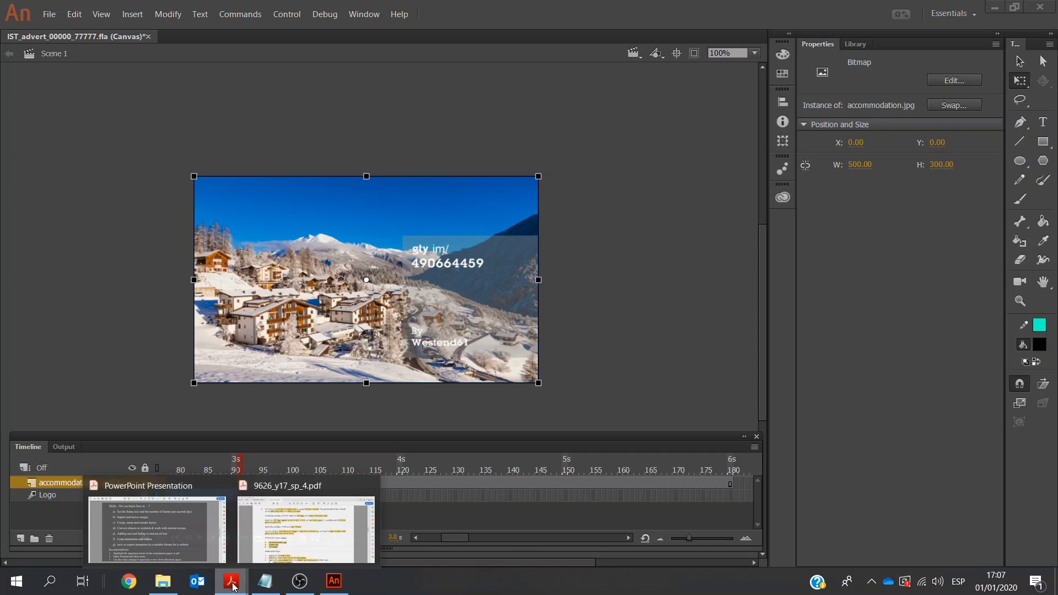
left_click(285, 542)
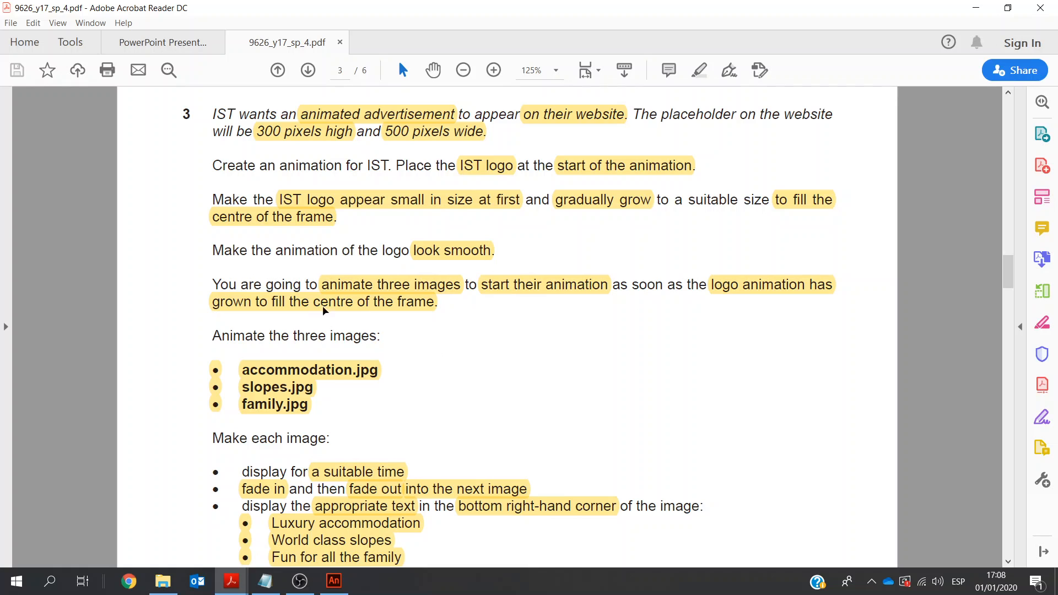
left_click(1008, 562)
scroll(1008, 563, "down", 5)
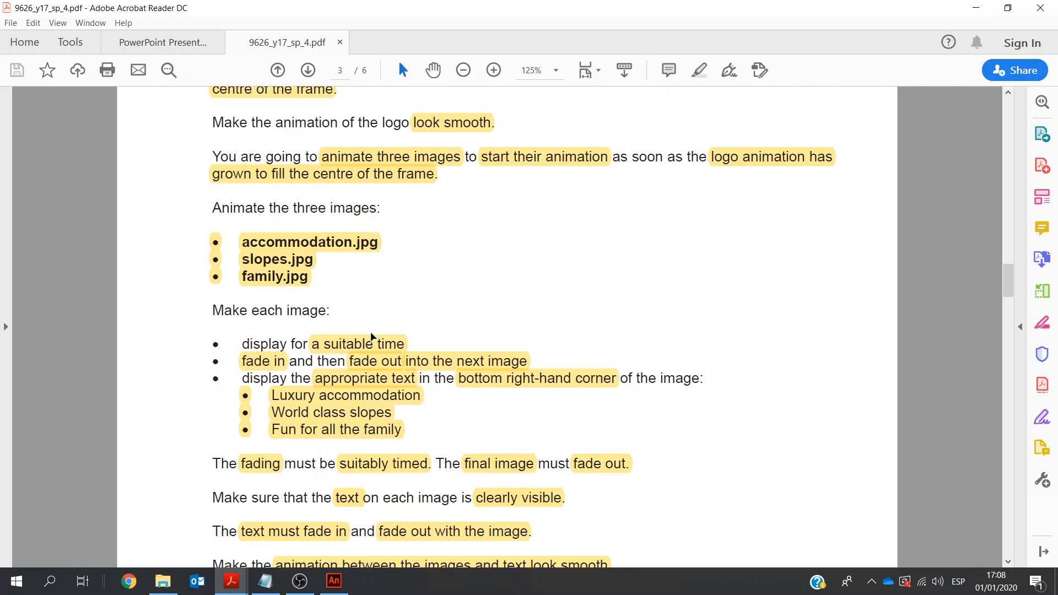
left_click(335, 582)
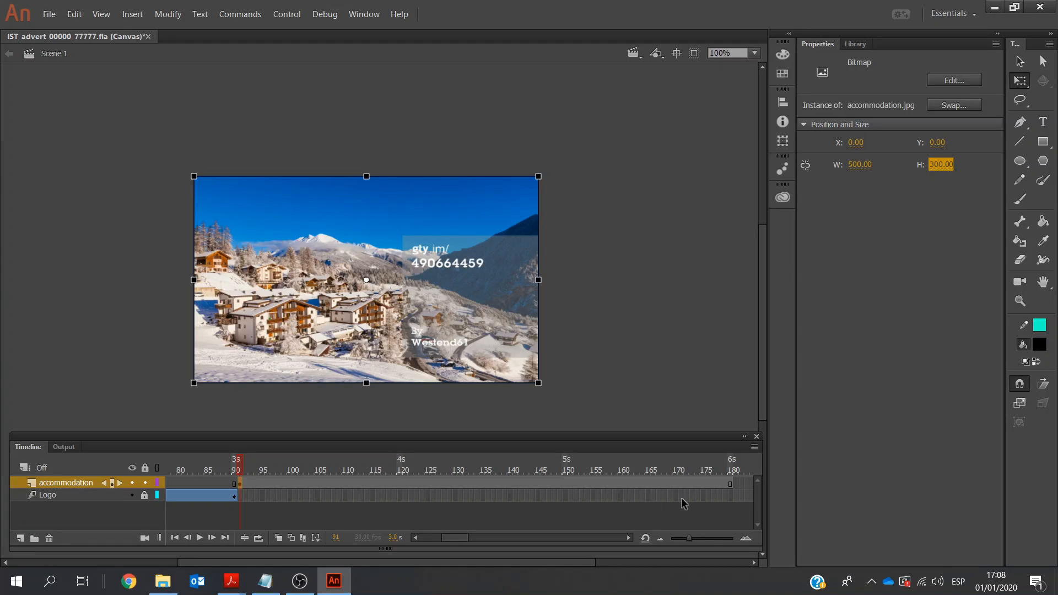
Try to convert the accommodation image to a graphic symbol named accommodation.
left_click(326, 329)
right_click(287, 279)
left_click(330, 517)
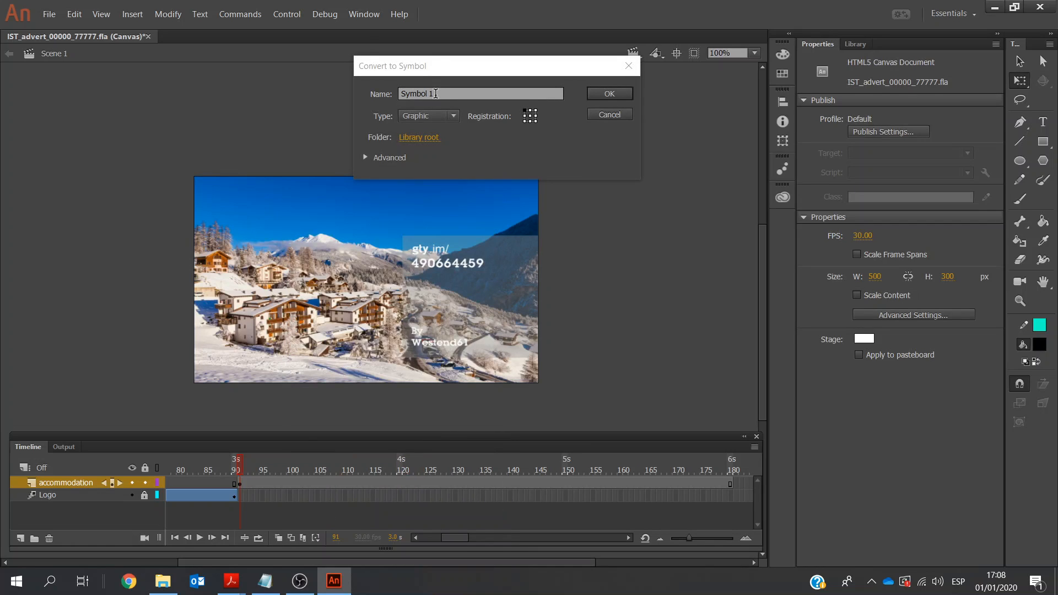
left_click_drag(436, 93, 385, 99)
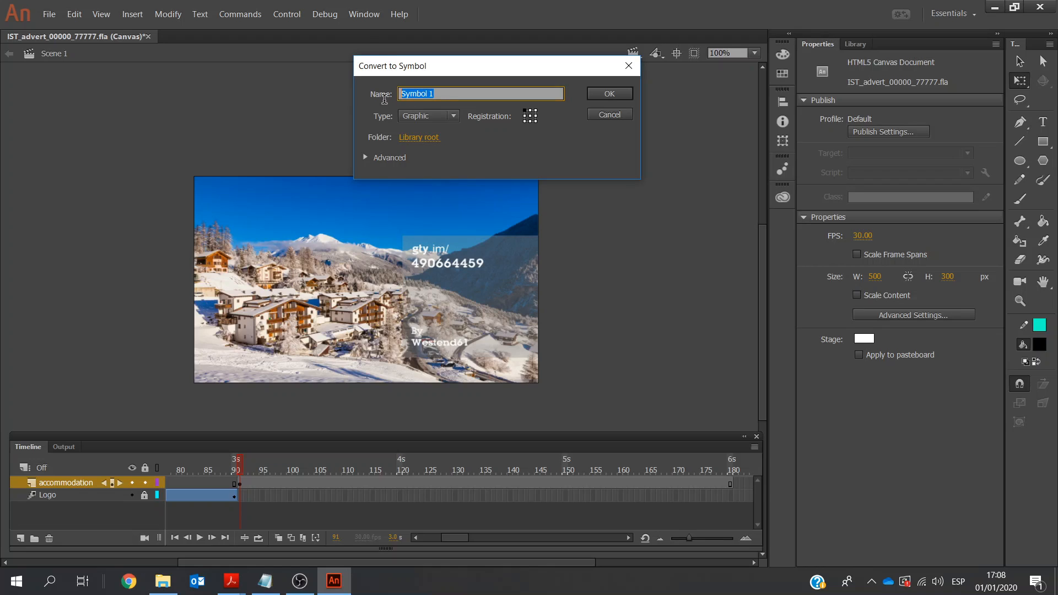
type("accommodation")
left_click(604, 91)
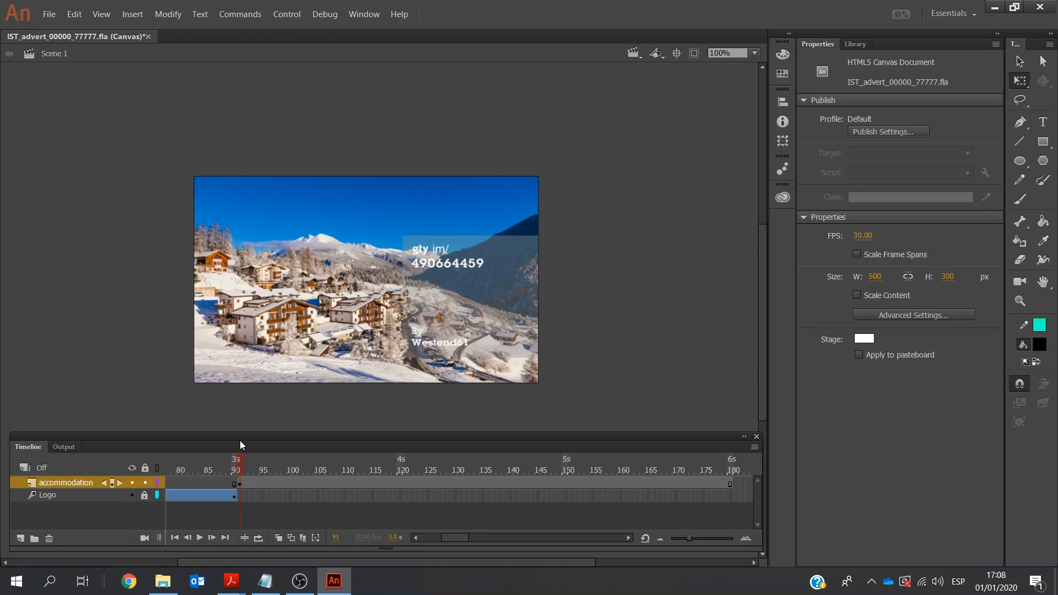
Create a motion tween from frame 91 of the accommodation layer, agreeing to convert the image to a symbol.
left_click(241, 481)
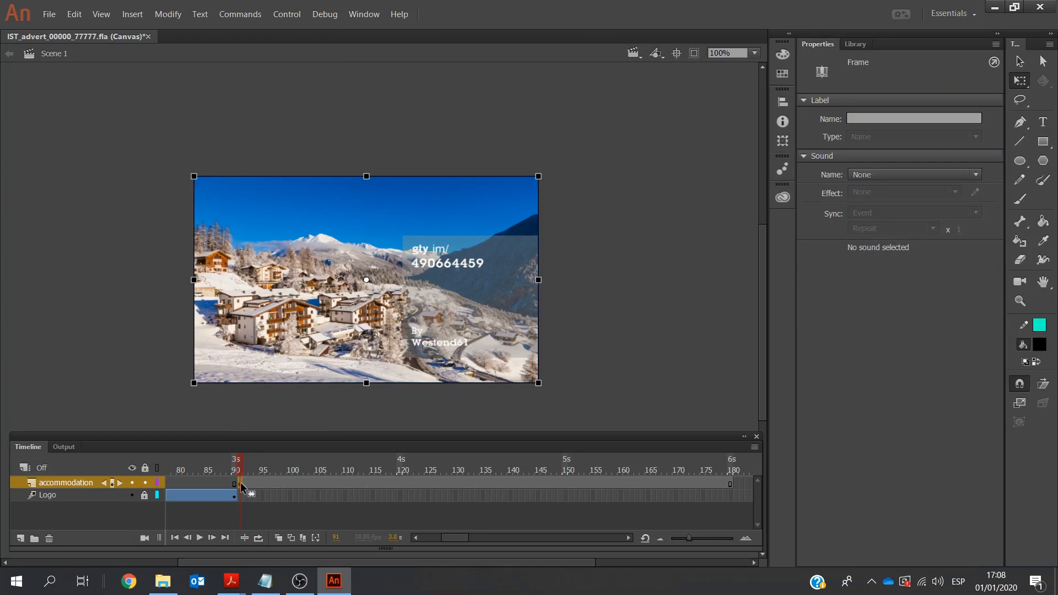
left_click(132, 13)
left_click(145, 45)
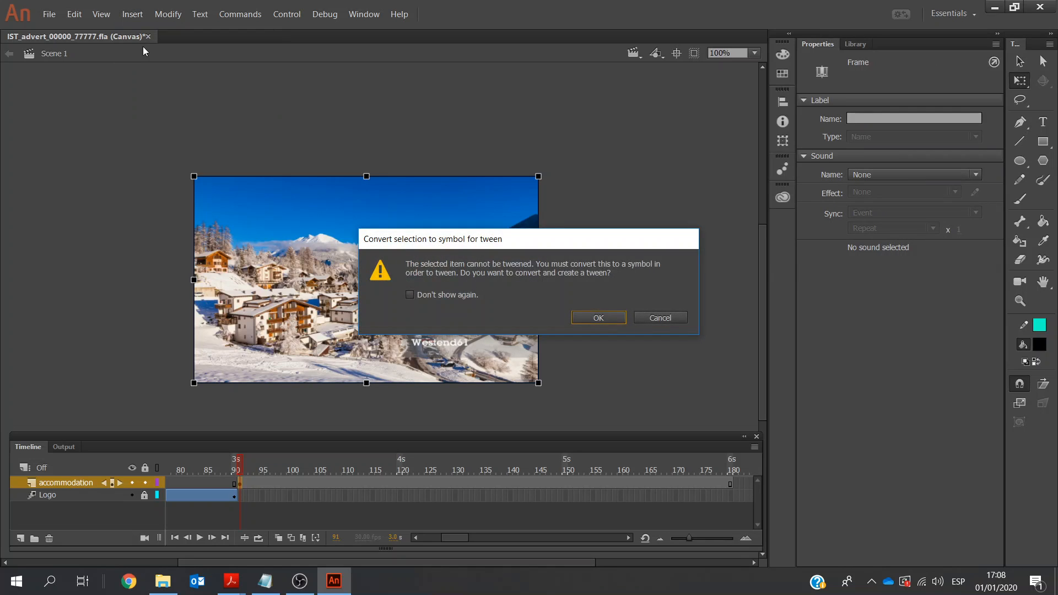
left_click(601, 318)
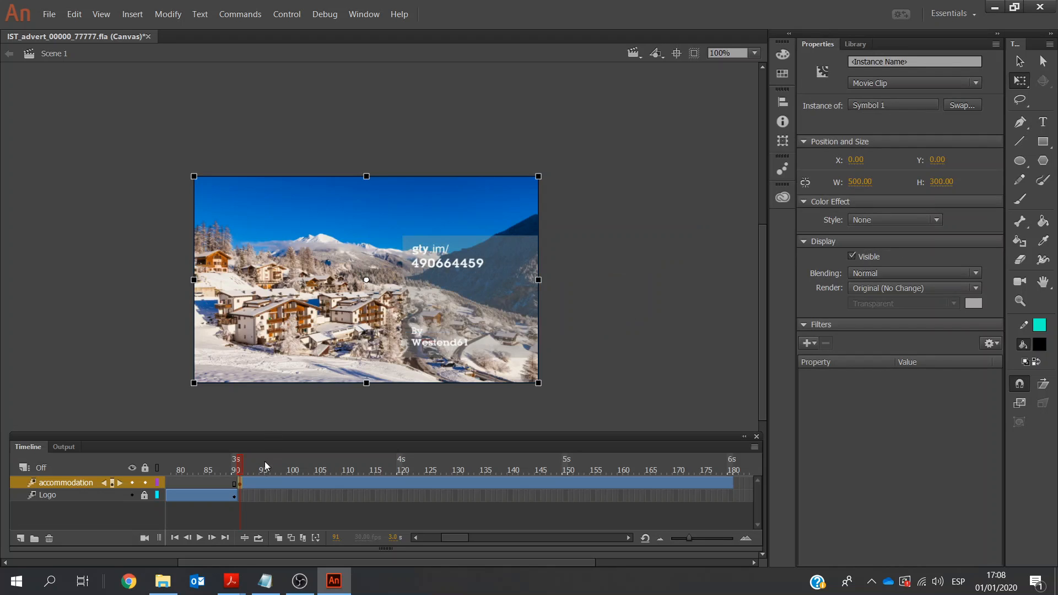
Give the accommodation image an Alpha color effect of 20% at frame 91.
left_click(239, 485)
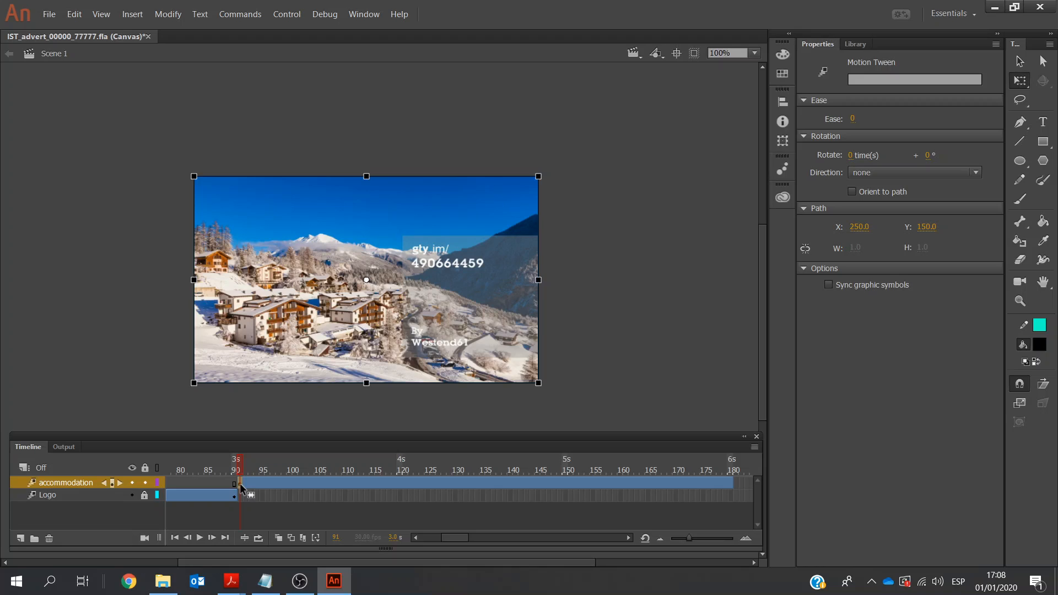
left_click(338, 305)
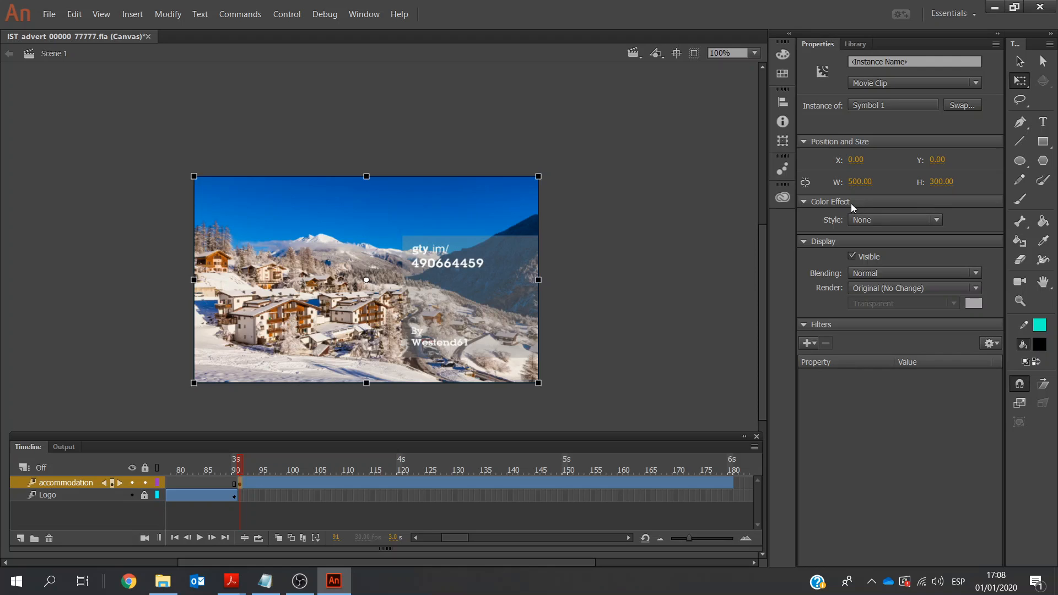
left_click(937, 220)
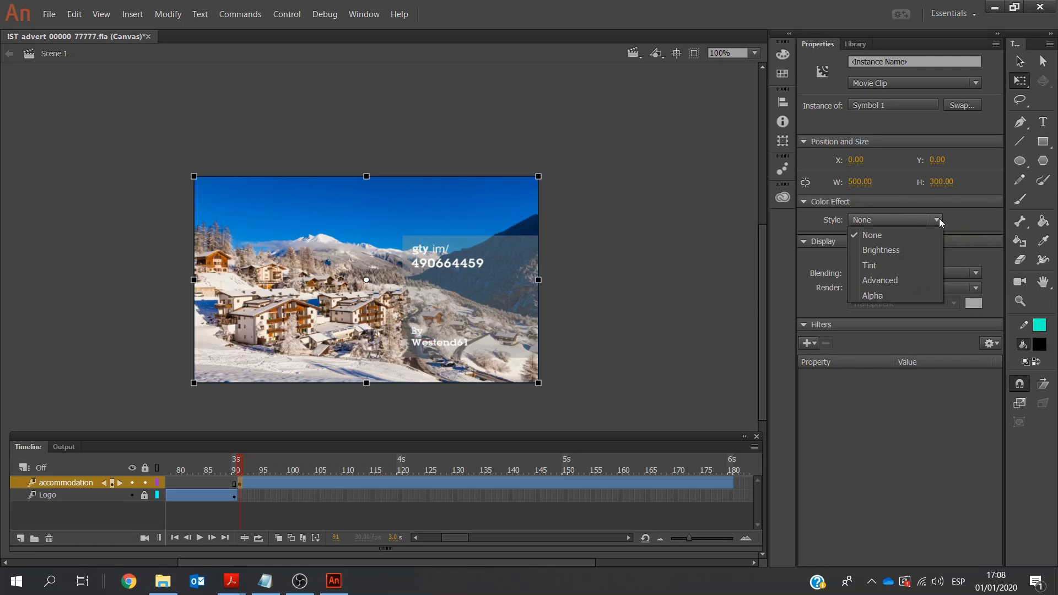
left_click(898, 294)
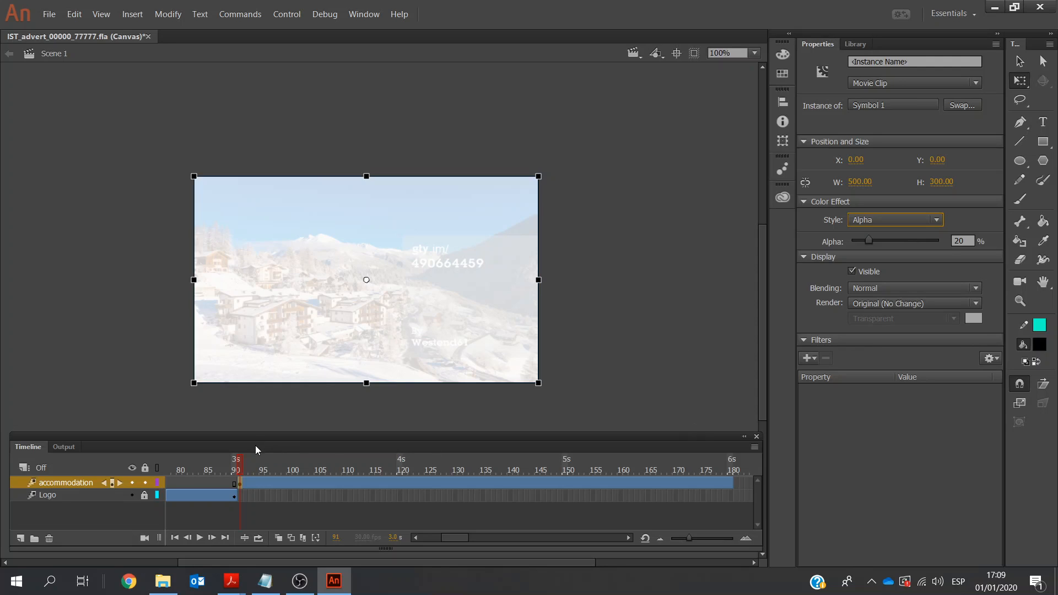
Set the accommodation image's alpha to 100% at frame 136 so it fades in.
left_click(485, 482)
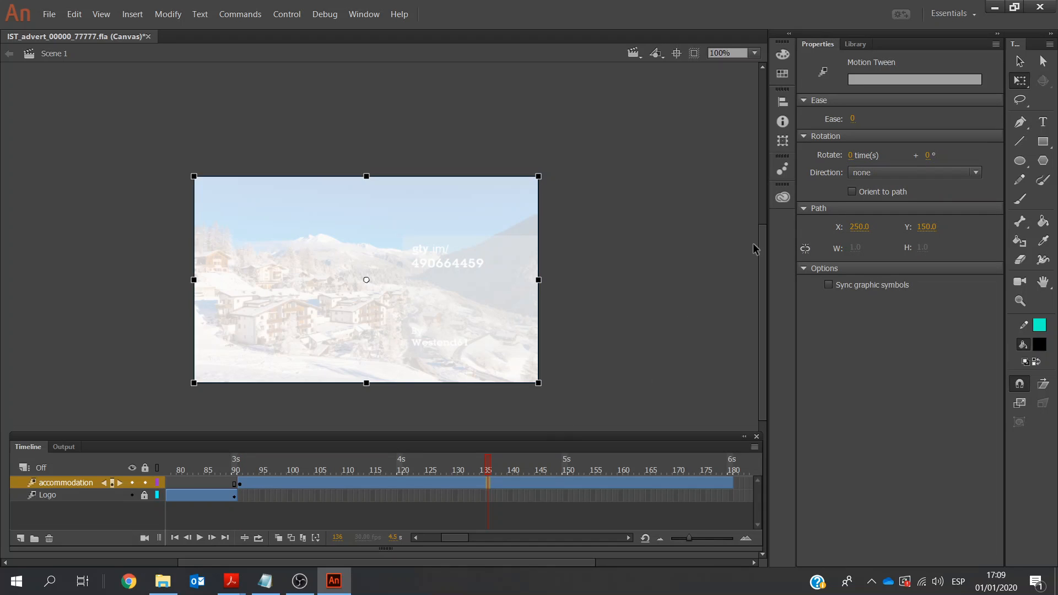
left_click(425, 303)
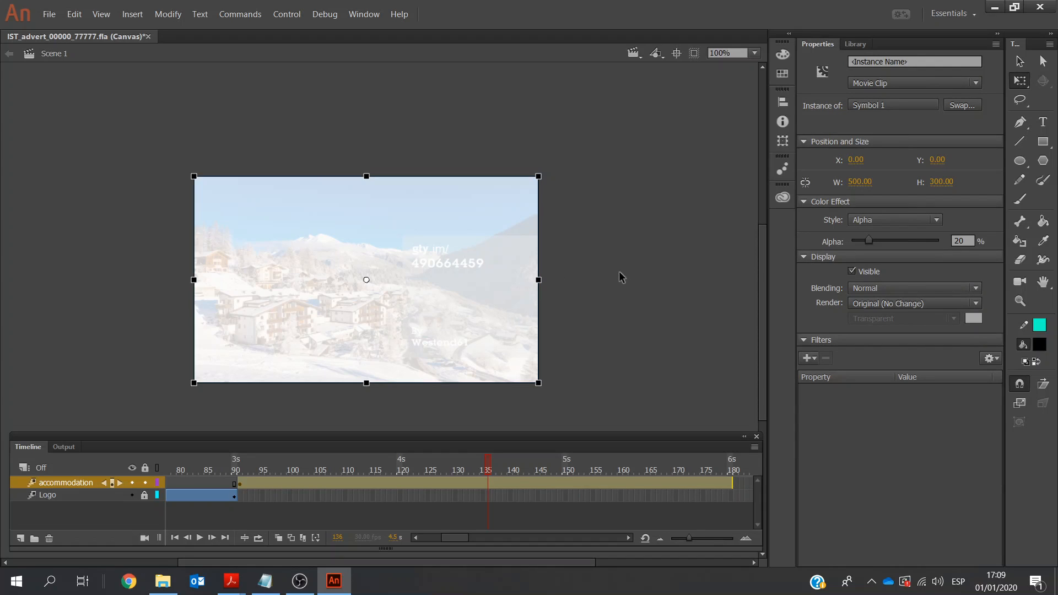
left_click(962, 241)
left_click(824, 425)
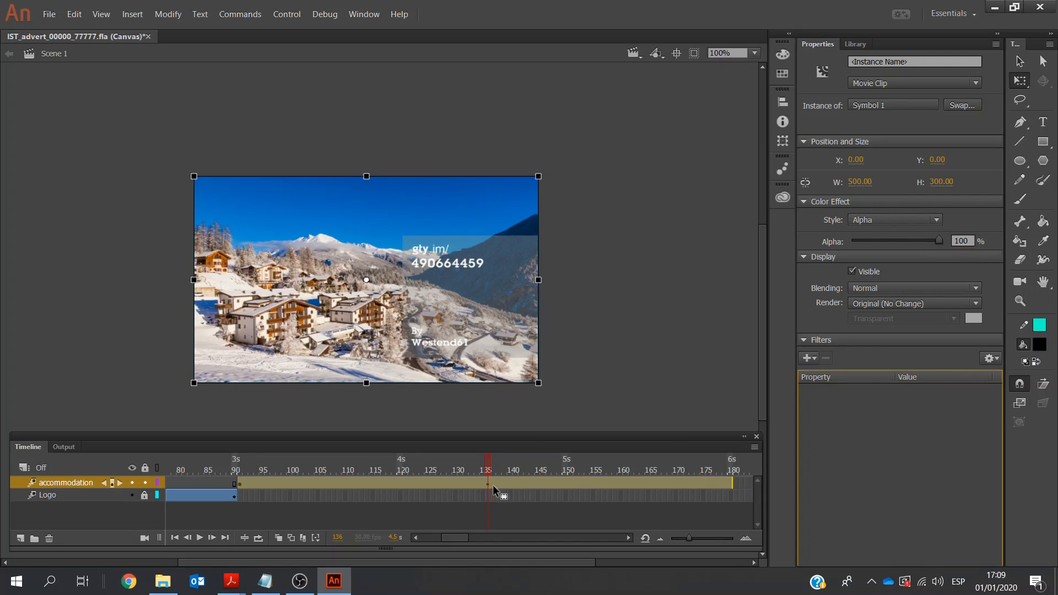
Set the accommodation image's alpha to 20% at frame 180 so it fades out.
left_click(731, 484)
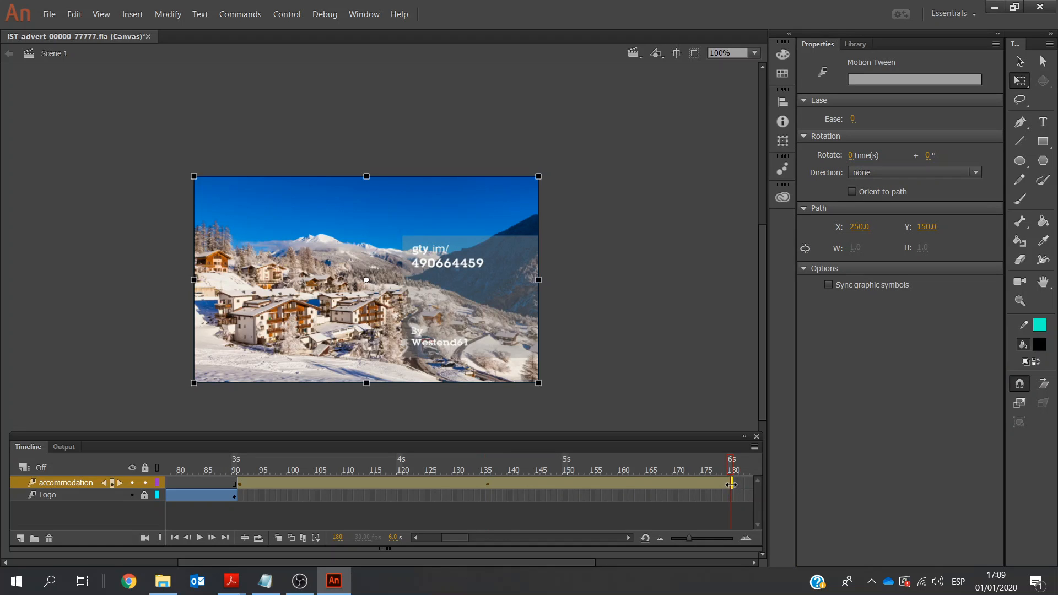
left_click(474, 313)
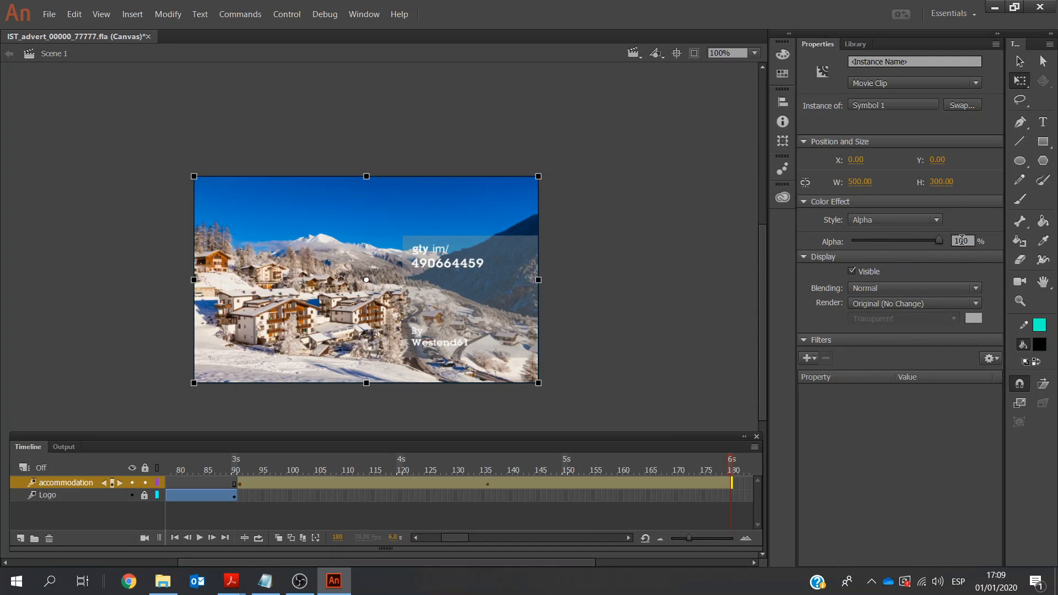
left_click(941, 242)
left_click(871, 460)
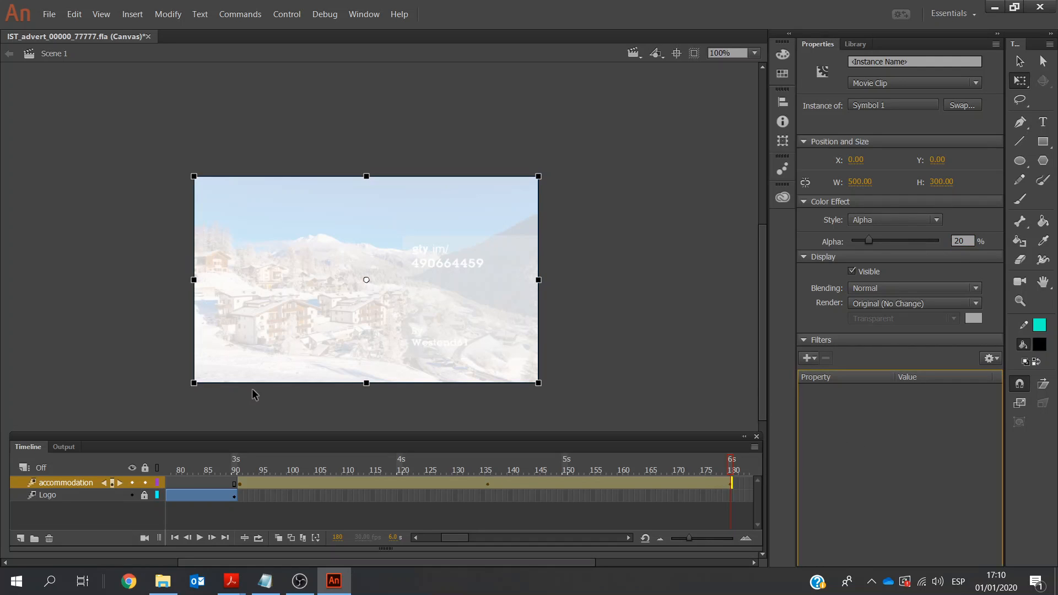
Play the animation from the first frame to check the logo growth and the accommodation image's fade in and out.
left_click(175, 539)
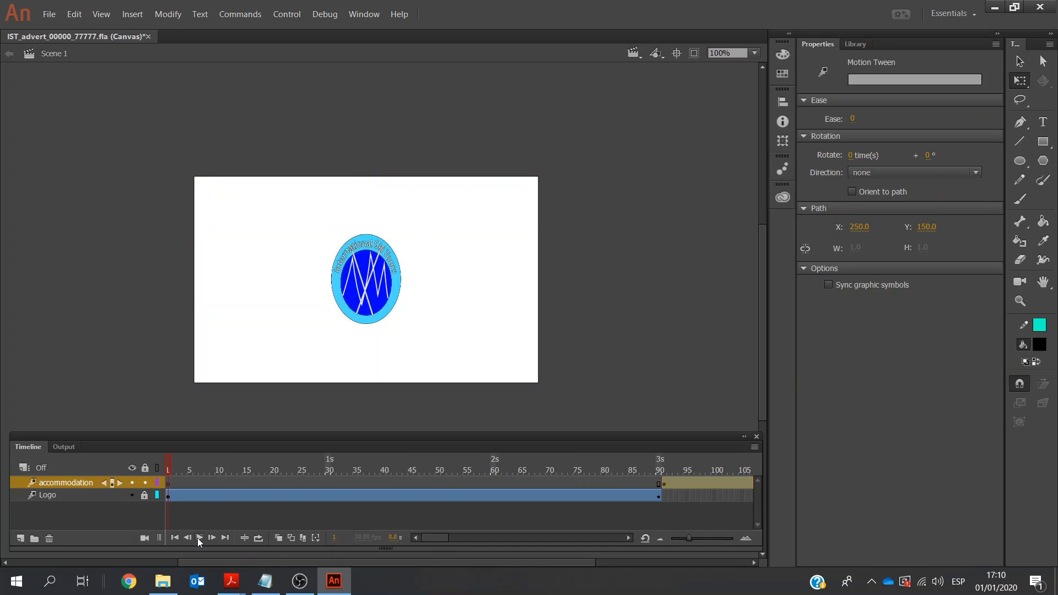
left_click(200, 537)
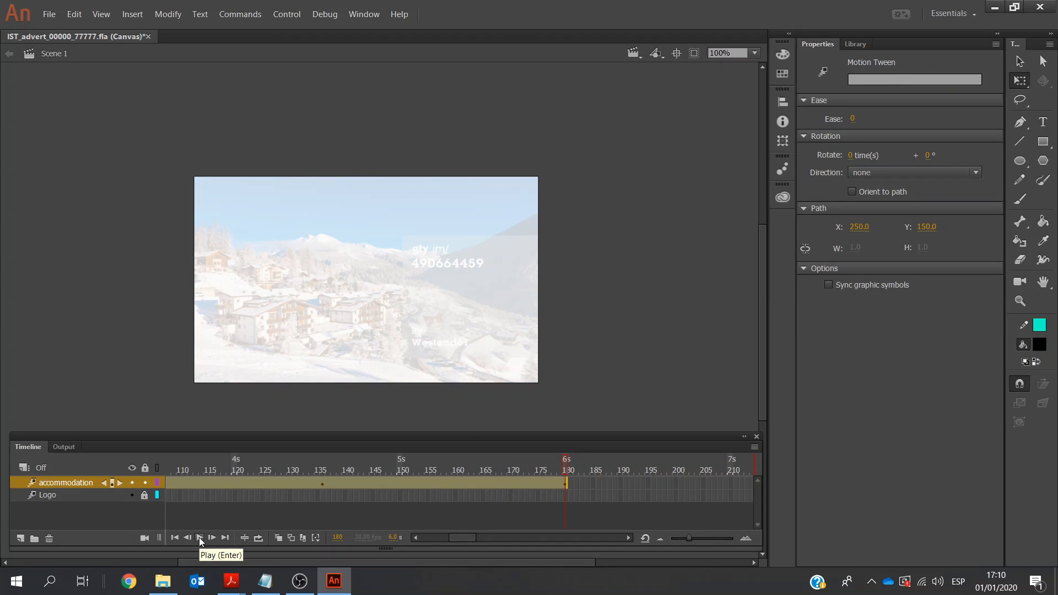
Go to frame 91 and add a new layer named Text - accommodation above the accommodation layer.
left_click(416, 538)
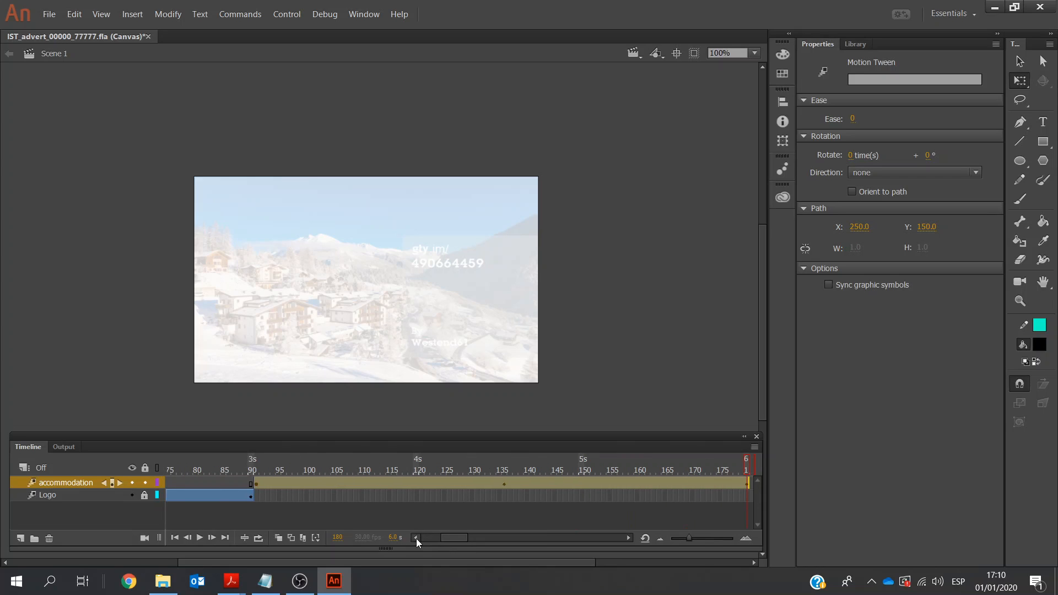
left_click(416, 538)
left_click(316, 485)
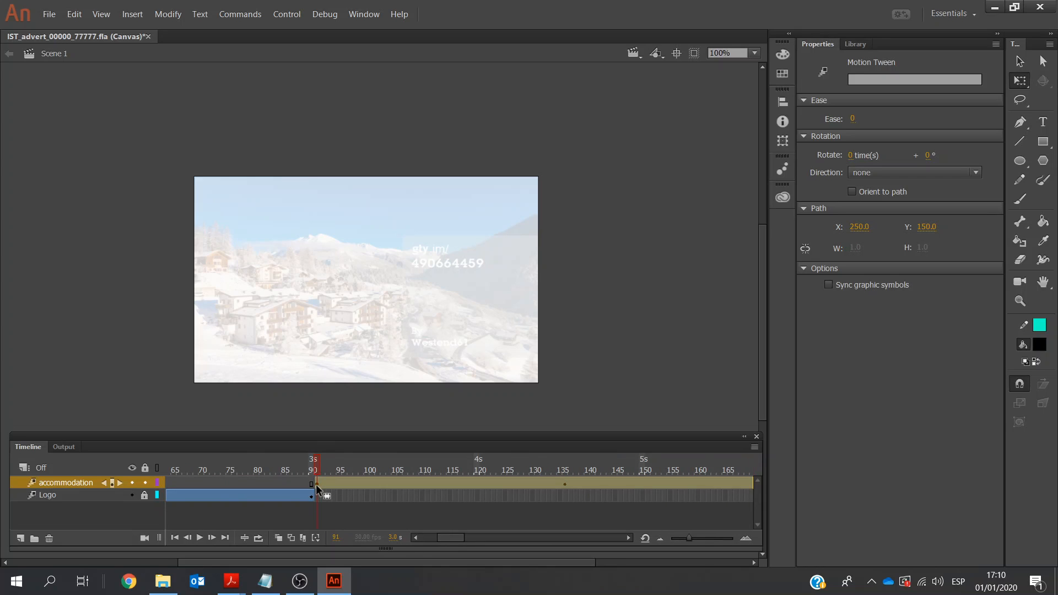
left_click(21, 539)
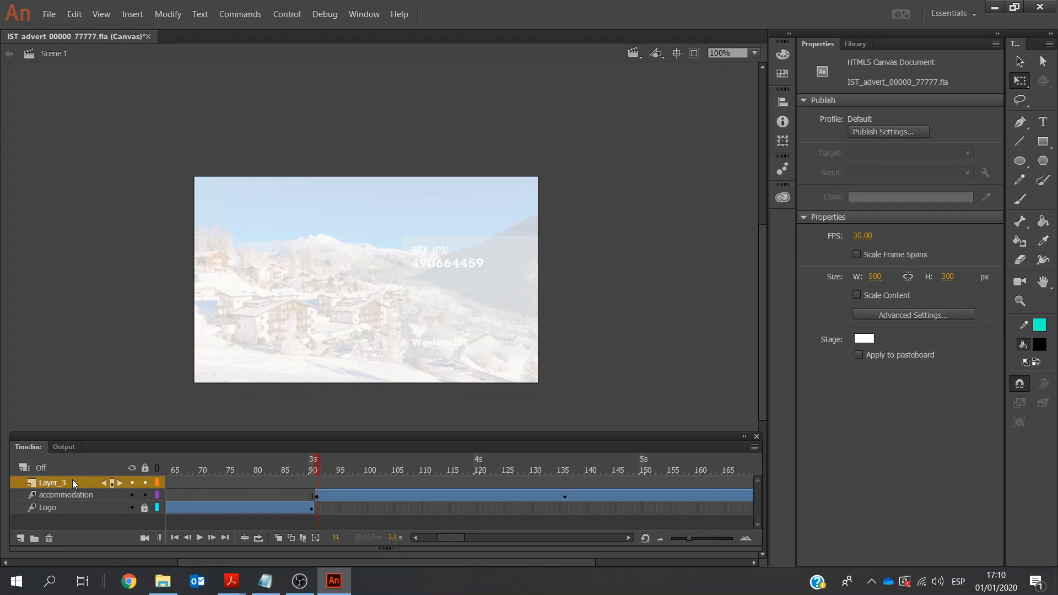
left_click(71, 480)
double_click(70, 482)
type("Text")
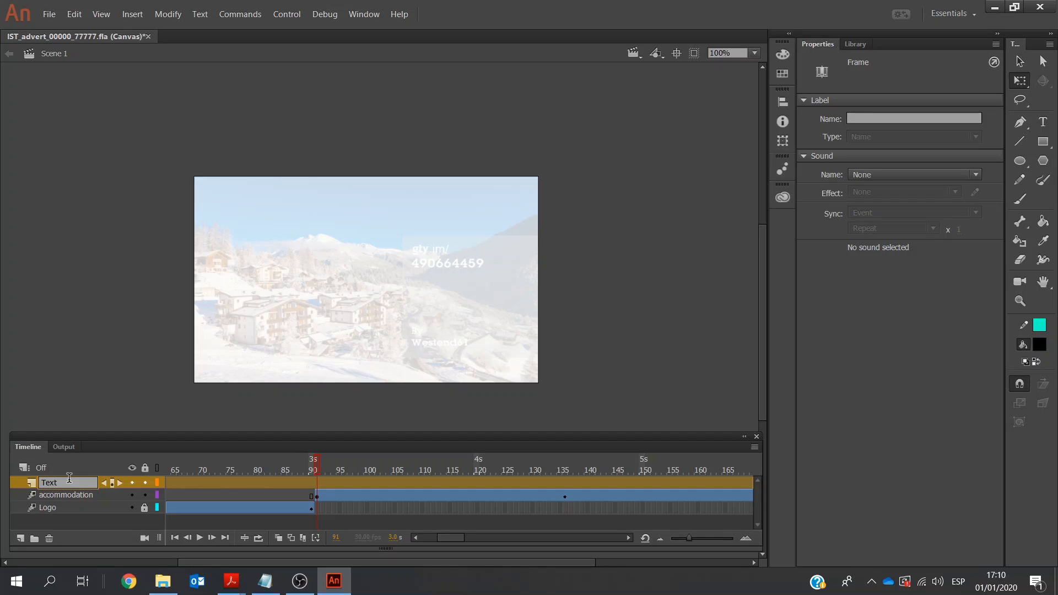
type(" -")
type("accommodation")
left_click(71, 523)
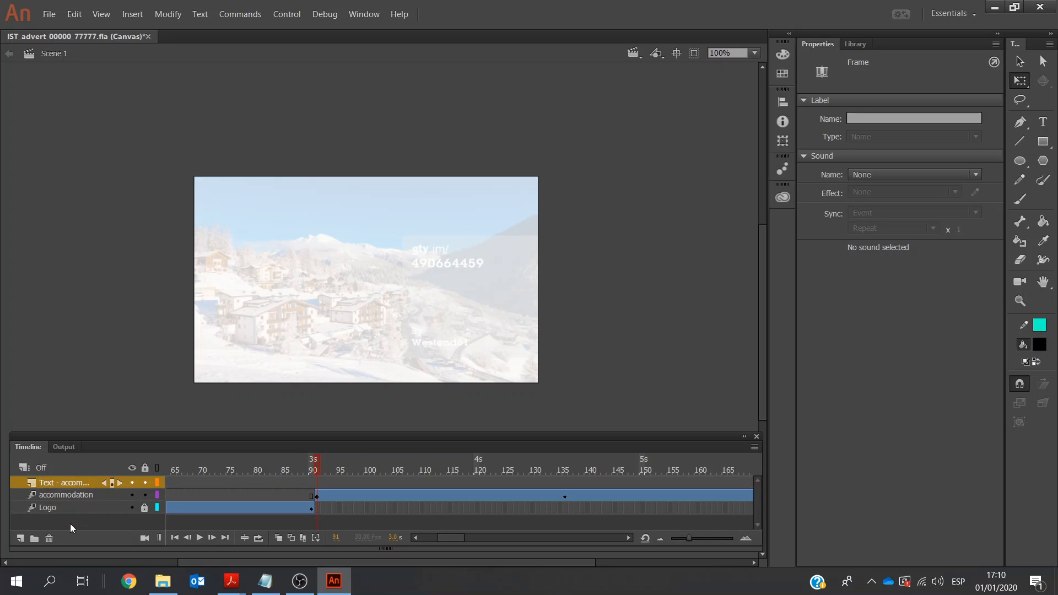
Insert a keyframe at frame 91 on the Text - accommodation layer.
left_click(317, 483)
right_click(319, 486)
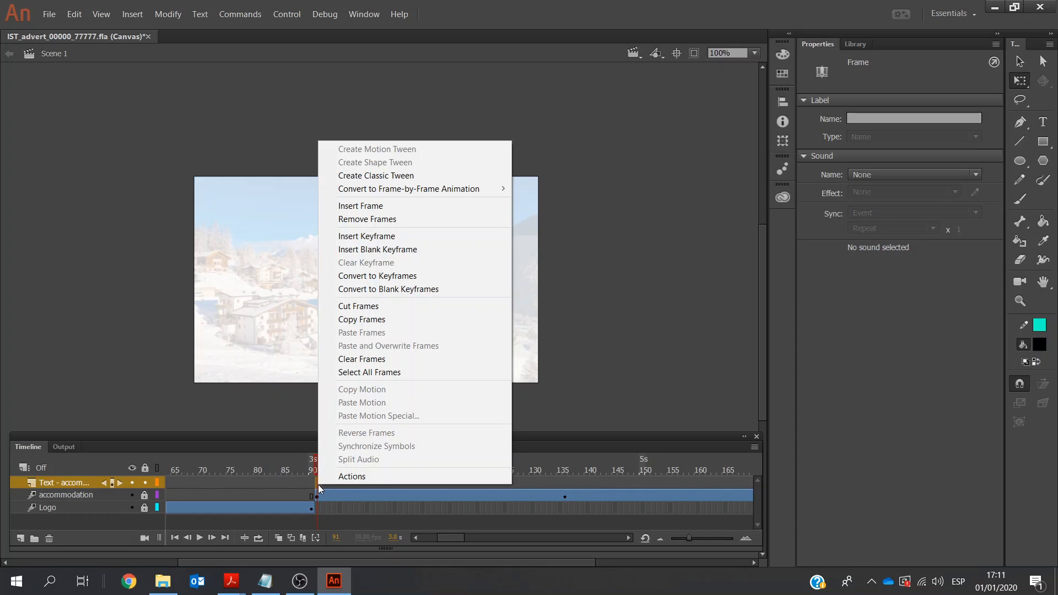
left_click(365, 236)
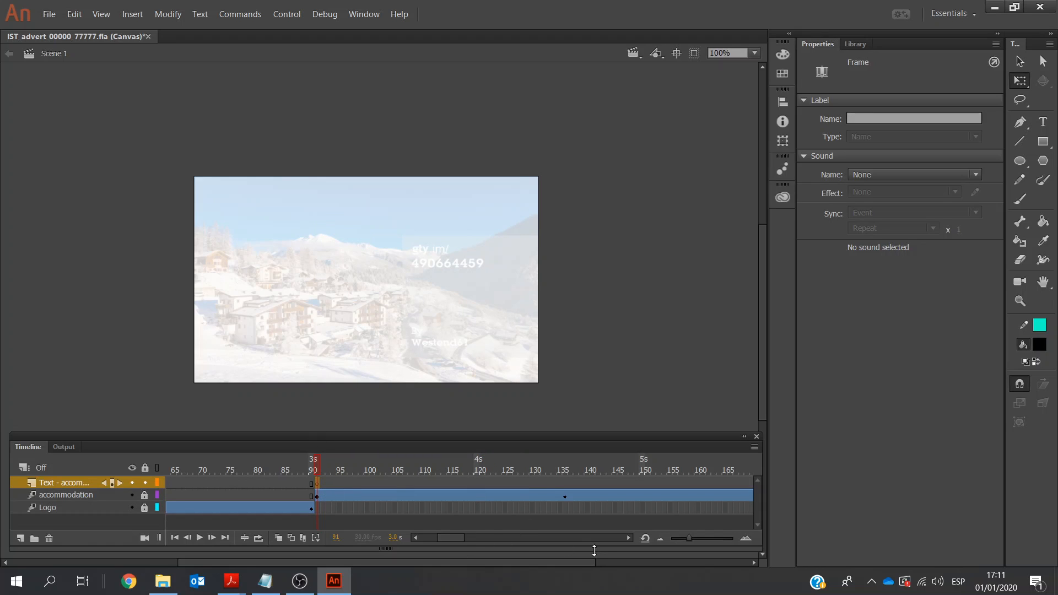
Insert a frame at frame 180 on the Text - accommodation layer.
left_click(627, 537)
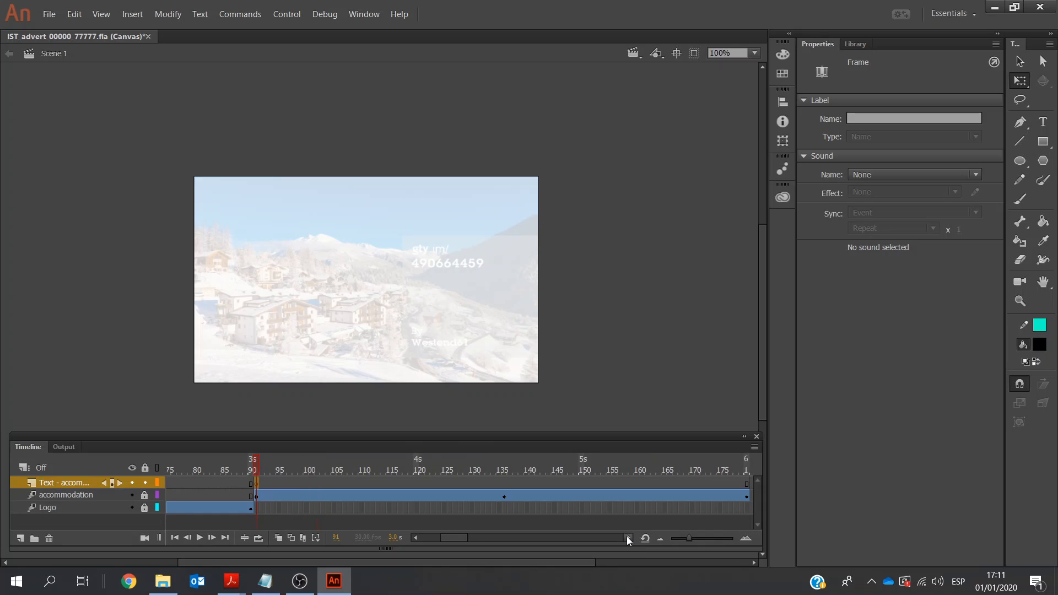
left_click(627, 537)
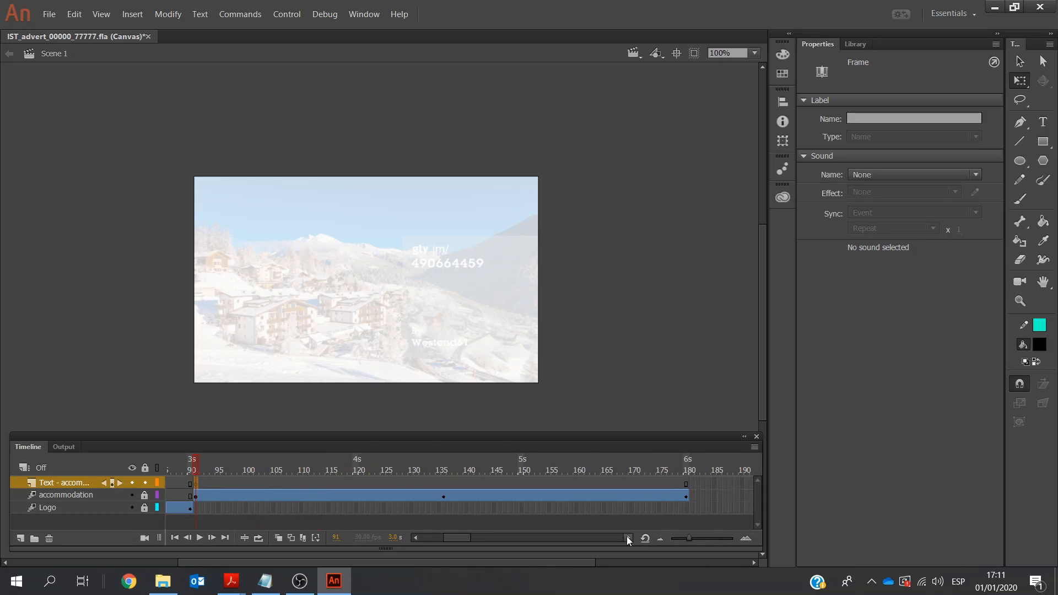
left_click(686, 483)
right_click(686, 483)
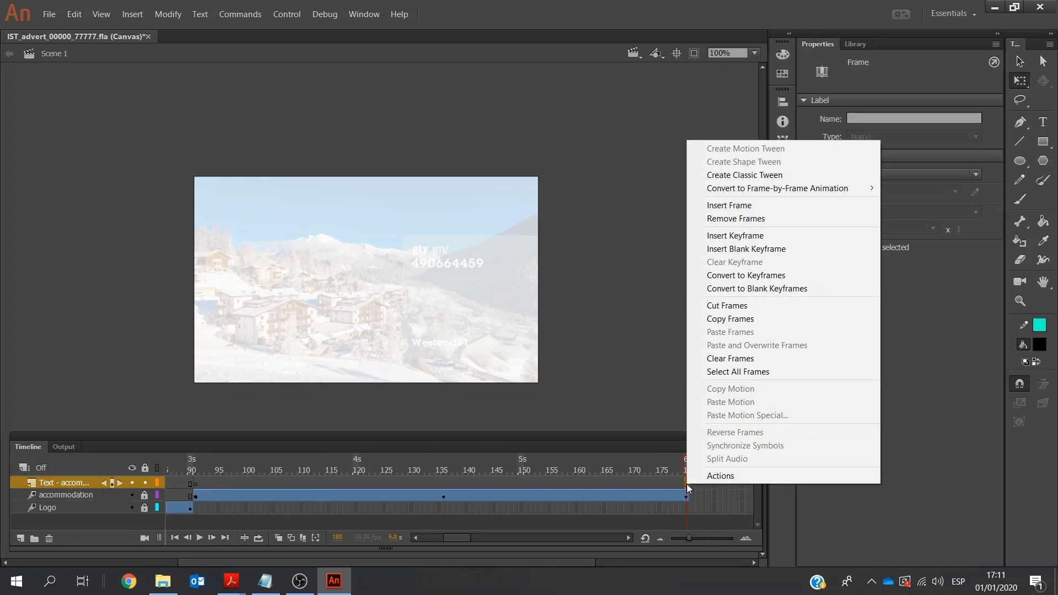
left_click(722, 206)
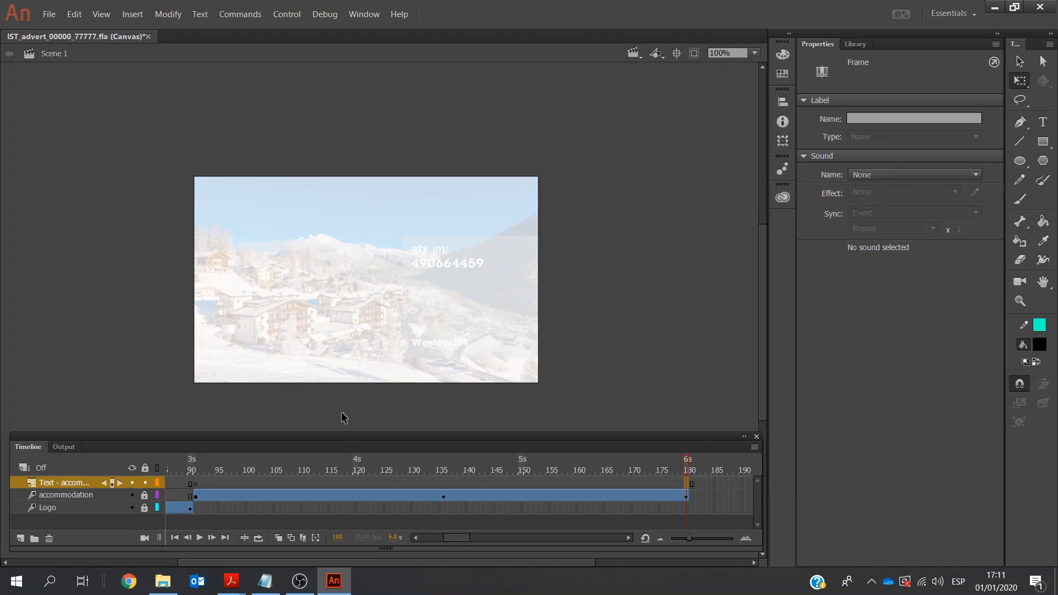
Select frame 91 of the text layer and copy the caption Luxury accommodation from the Notepad notes, then return to Animate.
left_click(197, 489)
left_click(270, 590)
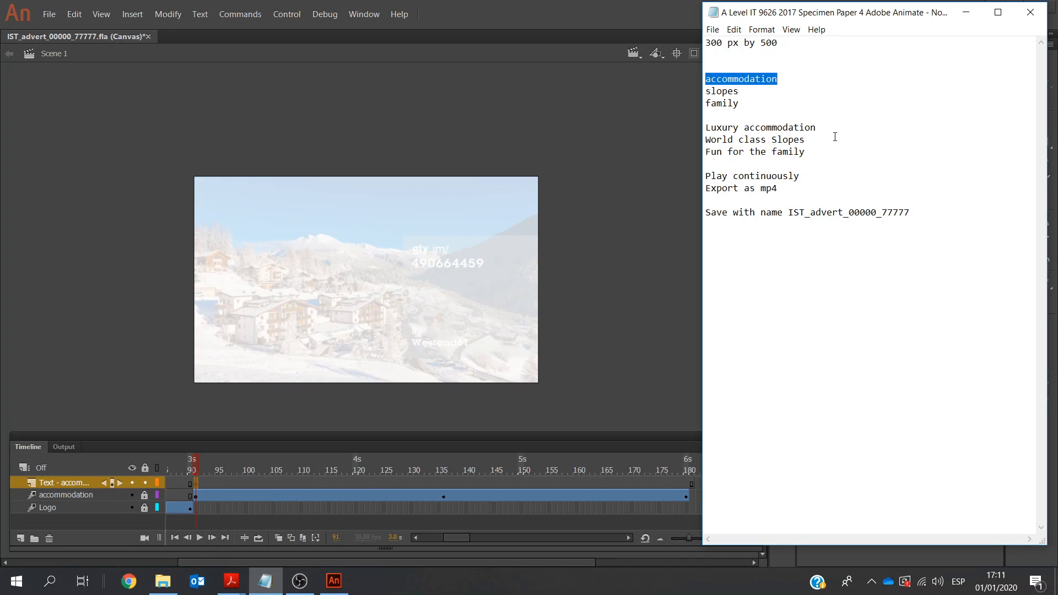
left_click_drag(816, 127, 708, 126)
key("ctrl+c")
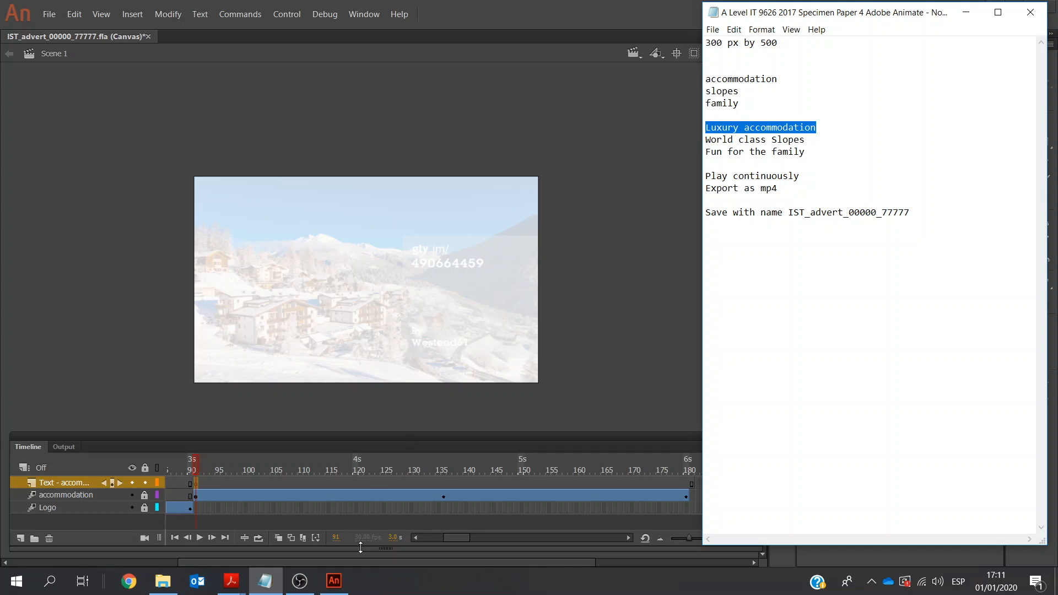
left_click(335, 584)
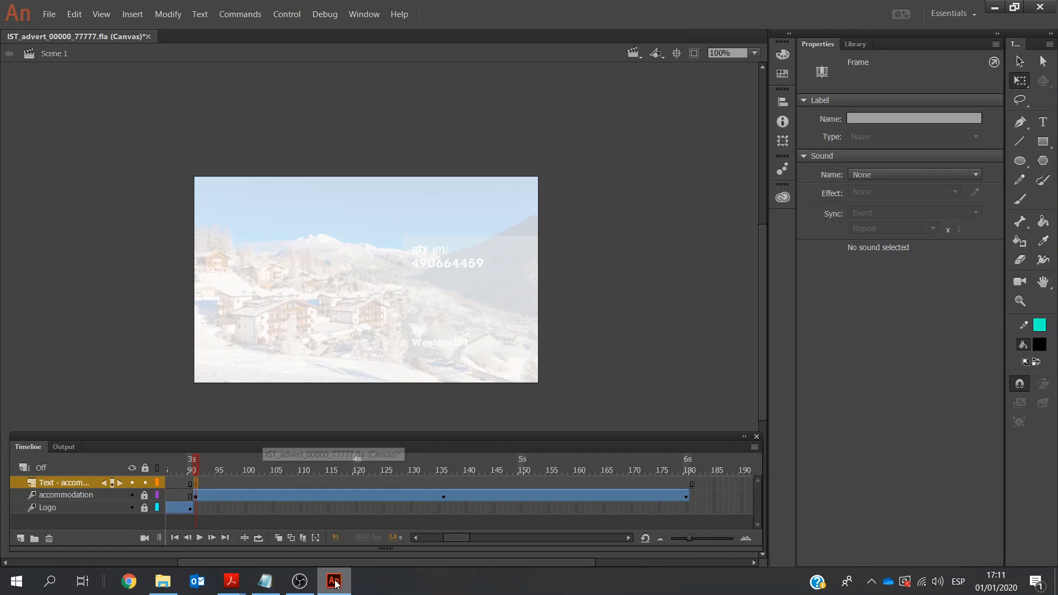
Add a text box with the copied caption Luxury accommodation on the stage and resize it to about 237 by 59 px.
left_click(1045, 123)
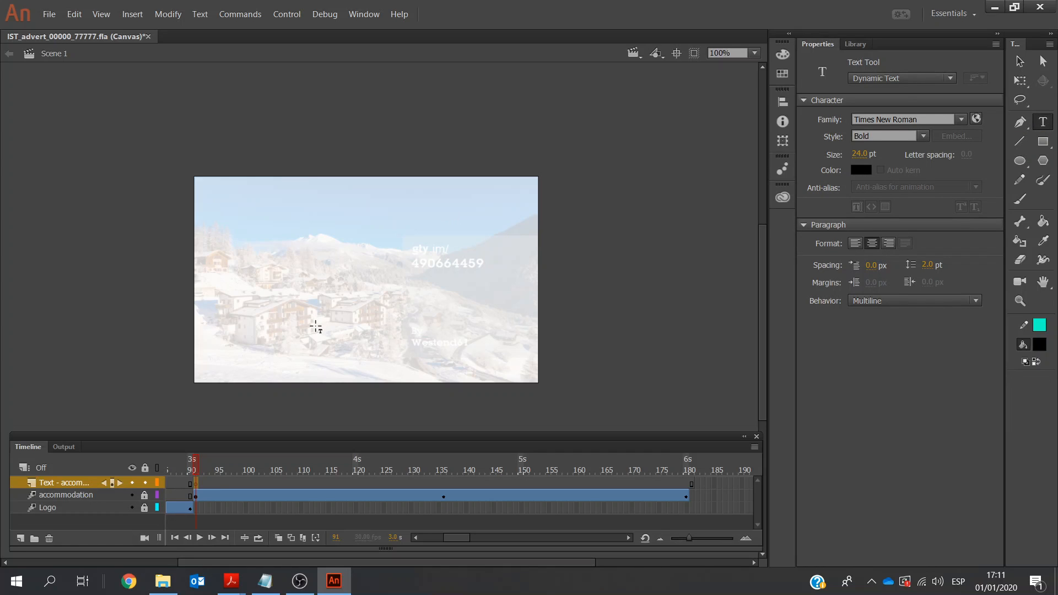
left_click(315, 325)
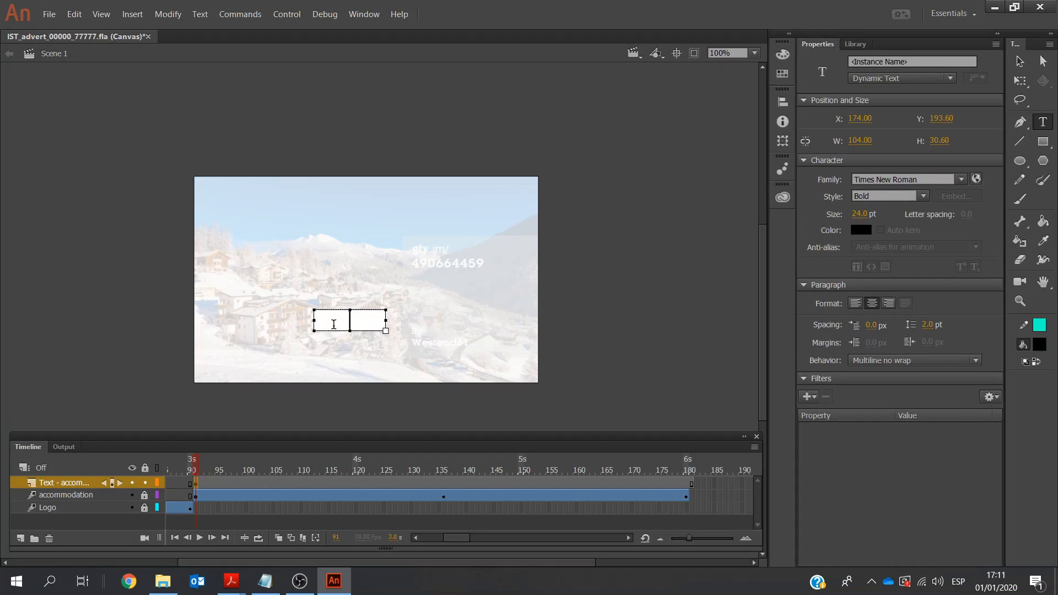
key("ctrl+v")
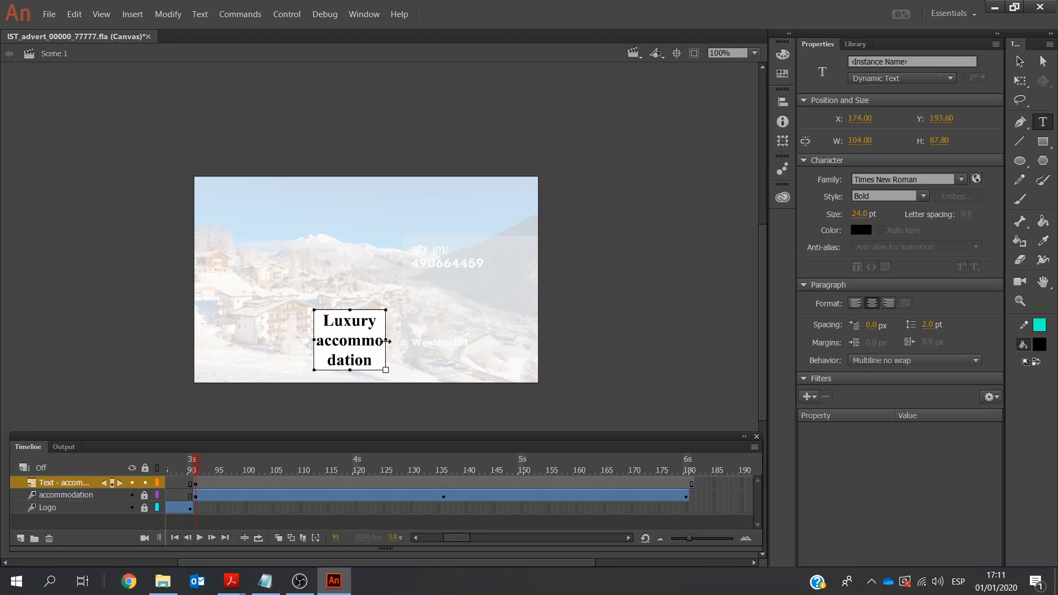
left_click_drag(388, 341, 472, 336)
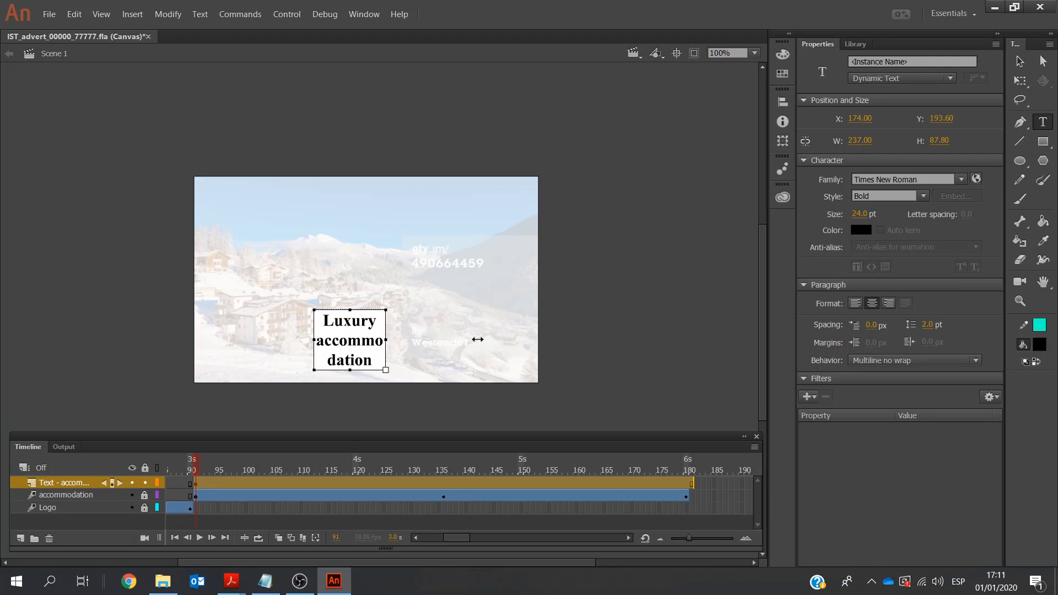
left_click_drag(396, 369, 396, 351)
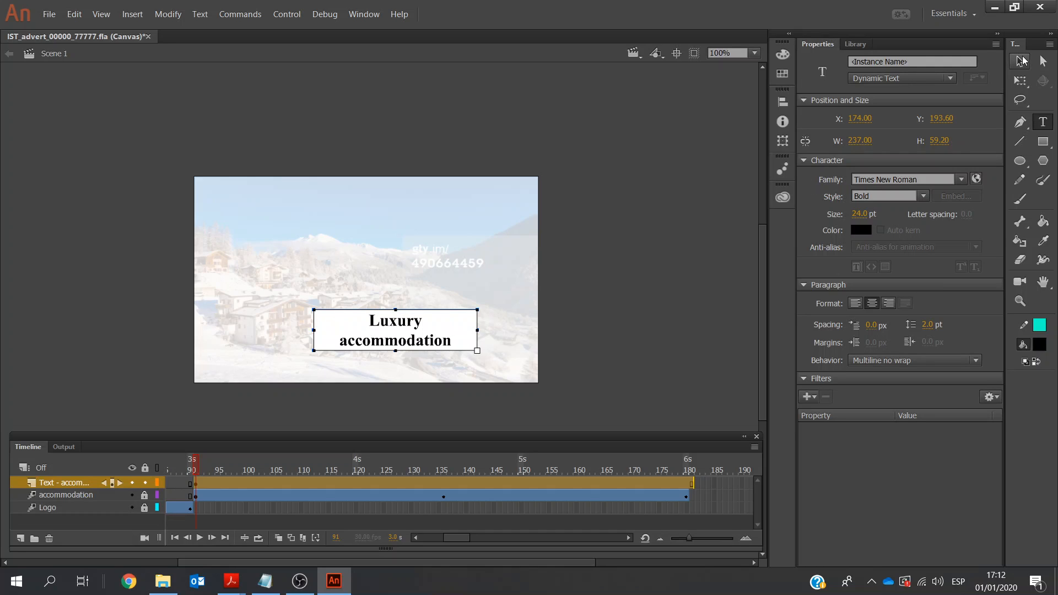
Move the Luxury accommodation caption to the image's lower-right corner, at about X 259.5, Y 236.4.
left_click(1021, 60)
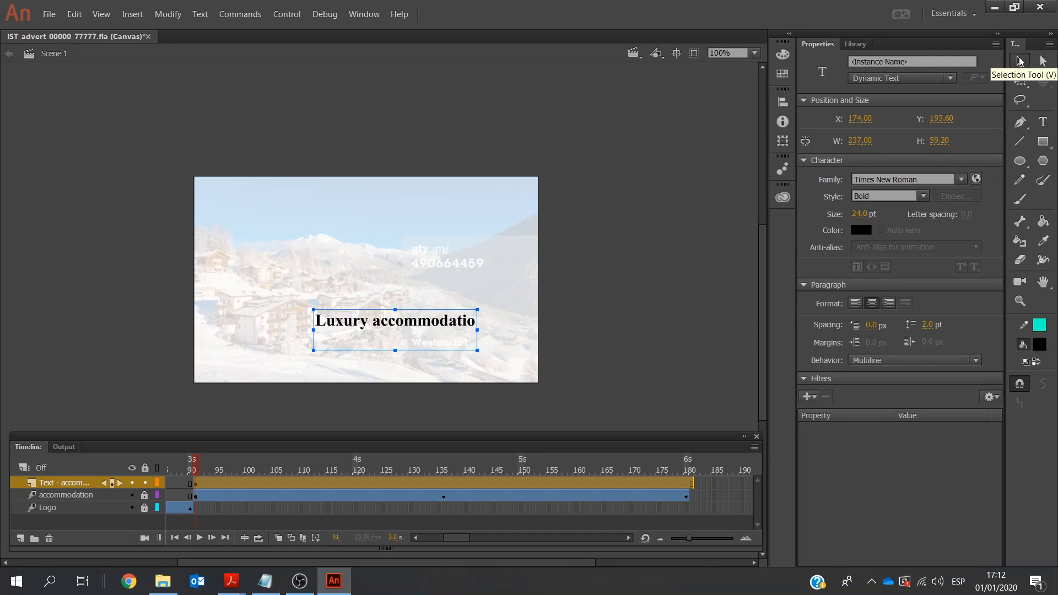
left_click(395, 350)
key("Down")
key("Down")
key("Down")
key("Down")
key("Down")
key("Down")
key("Down")
key("Down")
key("Down")
key("Down")
key("Down")
key("Down")
key("Down")
key("Down")
key("Down")
key("Down")
key("Down")
key("Down")
key("Down")
key("Down")
key("Down")
key("Down")
key("Down")
key("Down")
key("Down")
key("Down")
key("Down")
key("Down")
key("Down")
key("Down")
key("Down")
key("Down")
key("Down")
key("Down")
key("Down")
key("Down")
key("Down")
key("Down")
key("Down")
key("Down")
key("Down")
key("Down")
key("Down")
left_click_drag(405, 359, 465, 367)
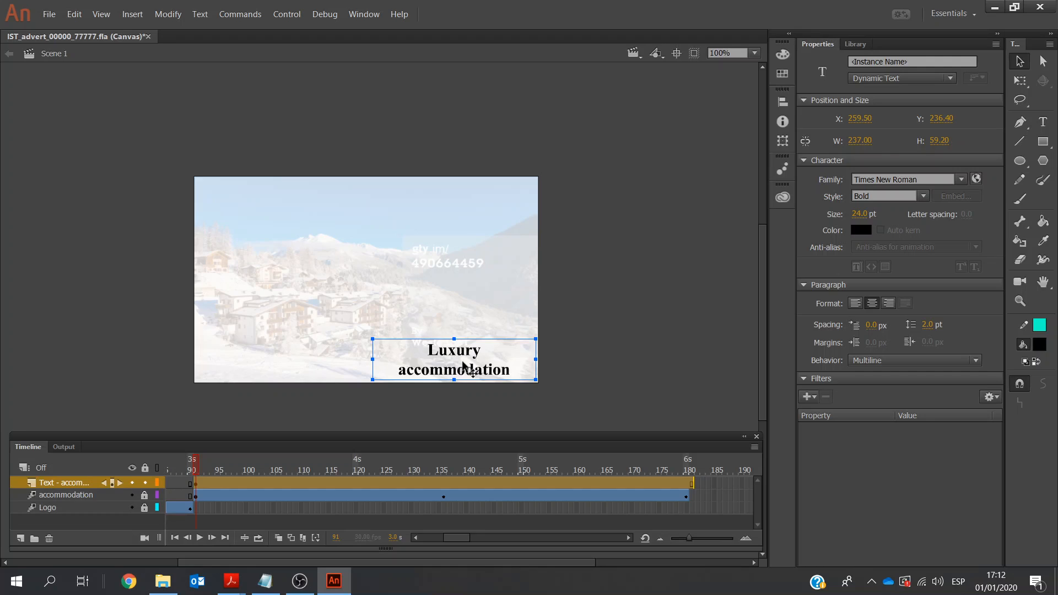
Convert the caption at frame 91 to a graphic symbol named Text Luxury accommodation.
left_click(197, 485)
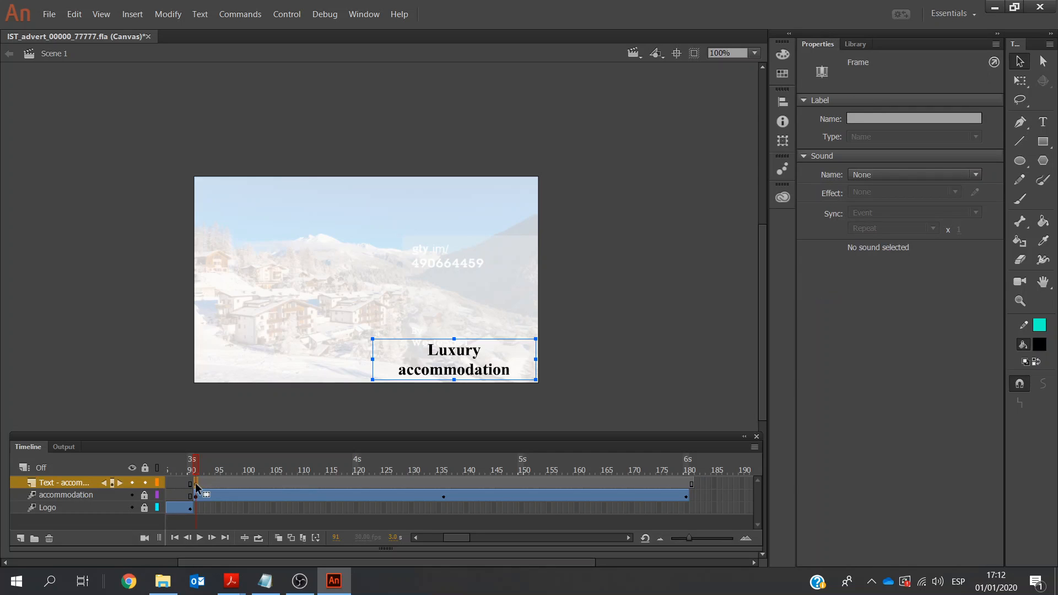
left_click(441, 367)
right_click(441, 365)
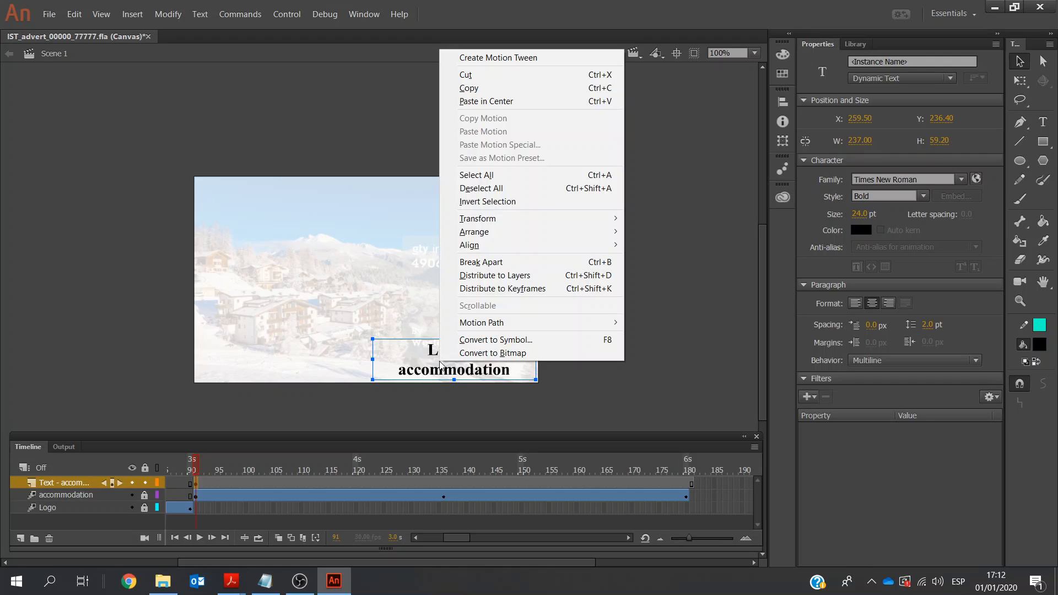
left_click(497, 341)
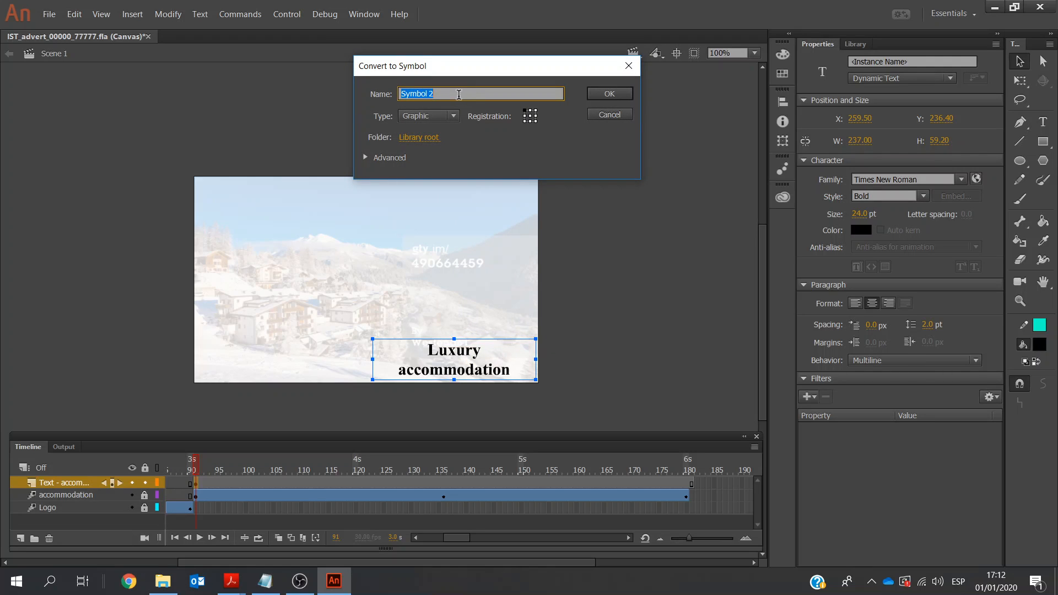
type("Text")
type("Luxury accommodation")
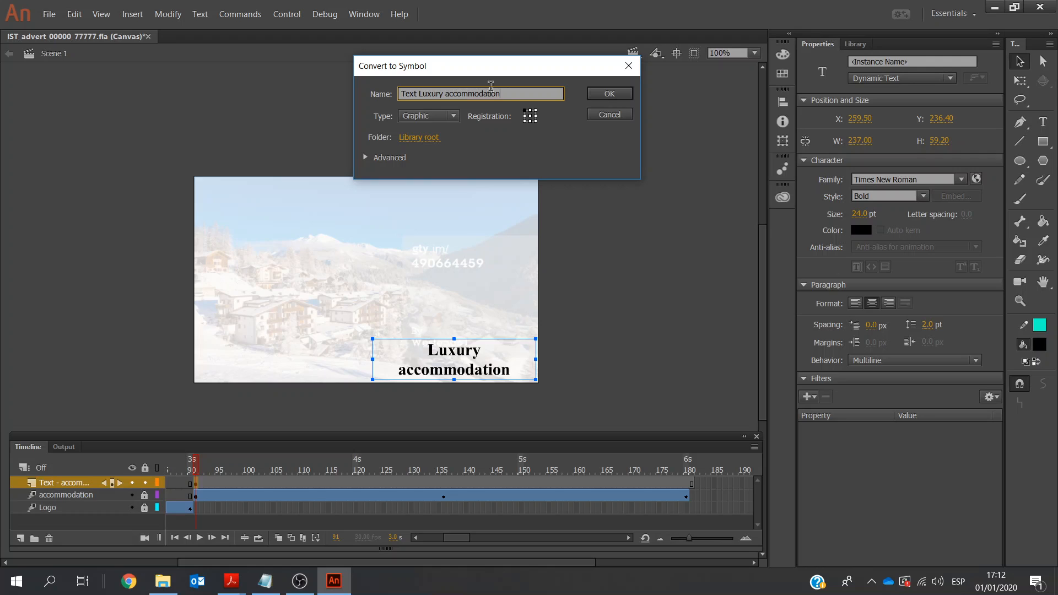
left_click(608, 95)
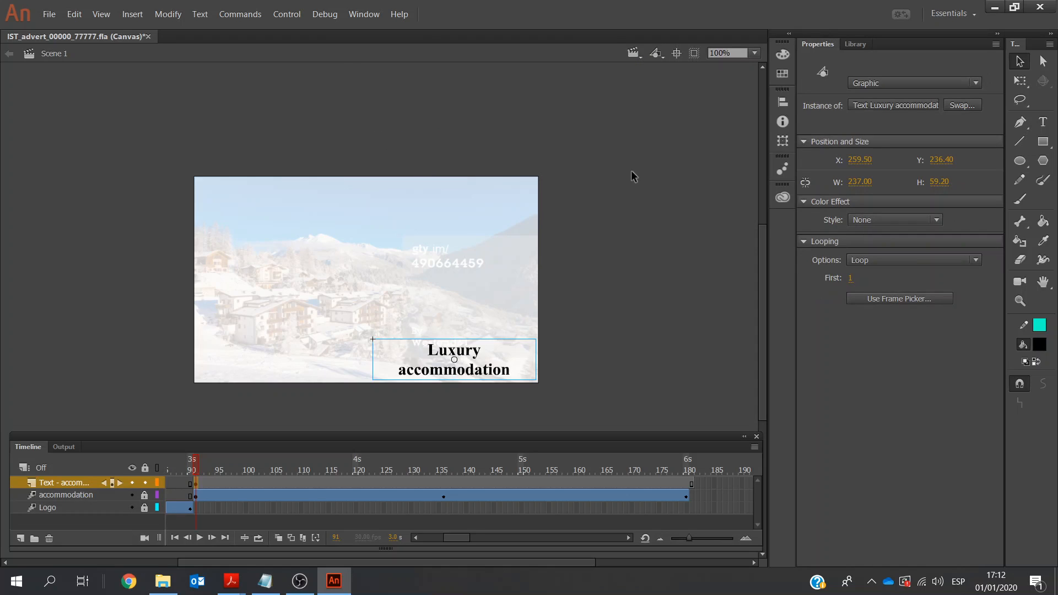
Apply a motion tween to the caption symbol and insert a frame at frame 180 of its layer.
left_click(133, 14)
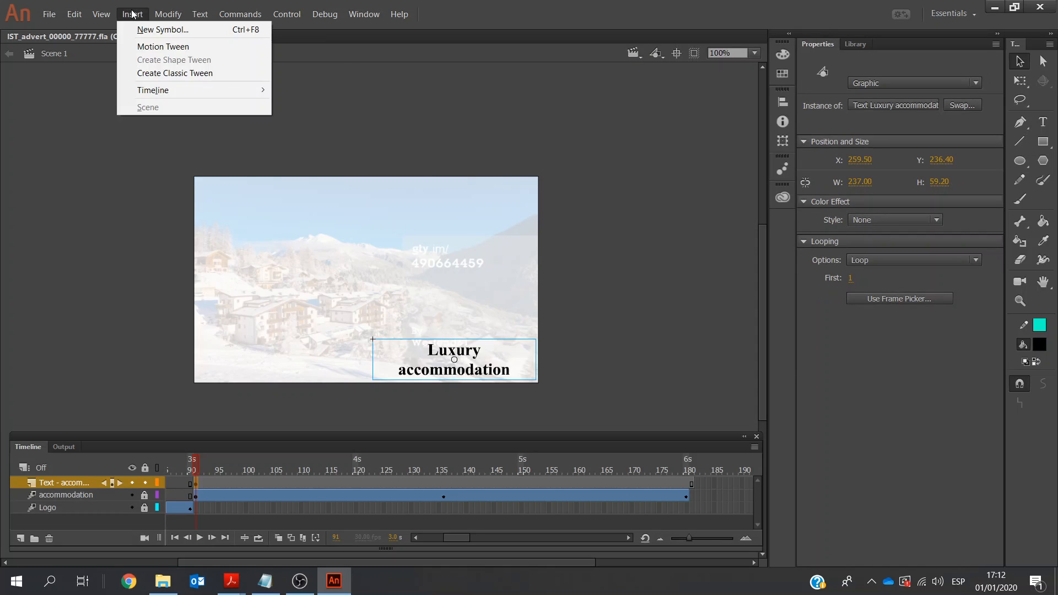
left_click(153, 47)
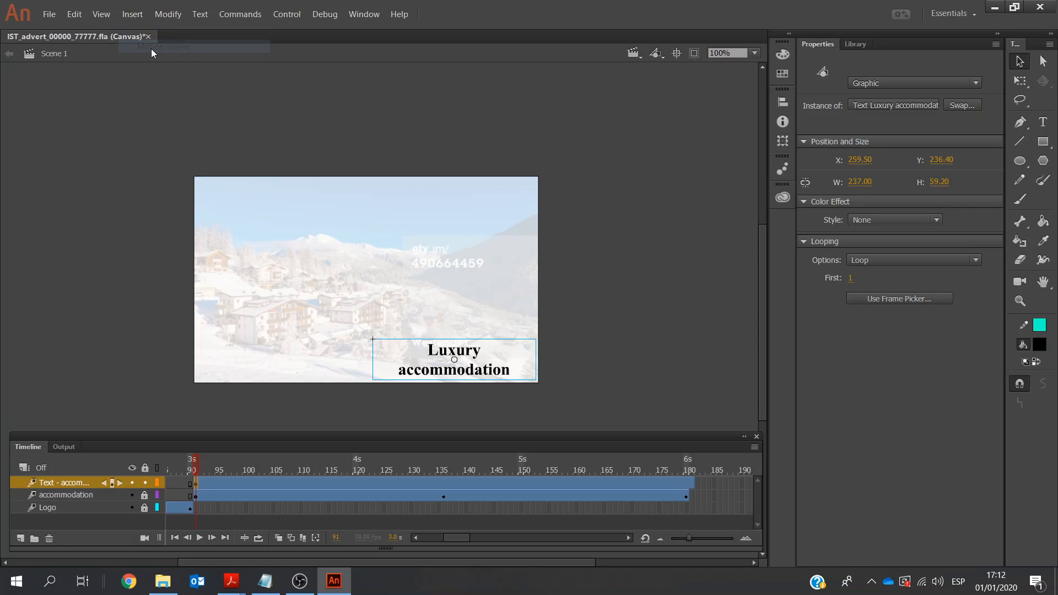
left_click(686, 487)
right_click(686, 488)
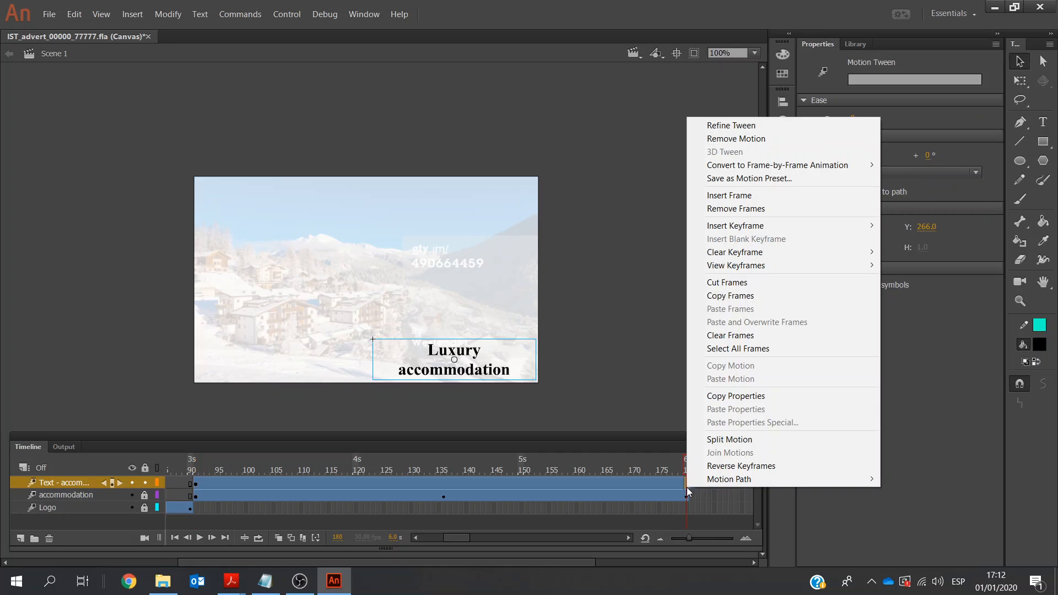
left_click(729, 196)
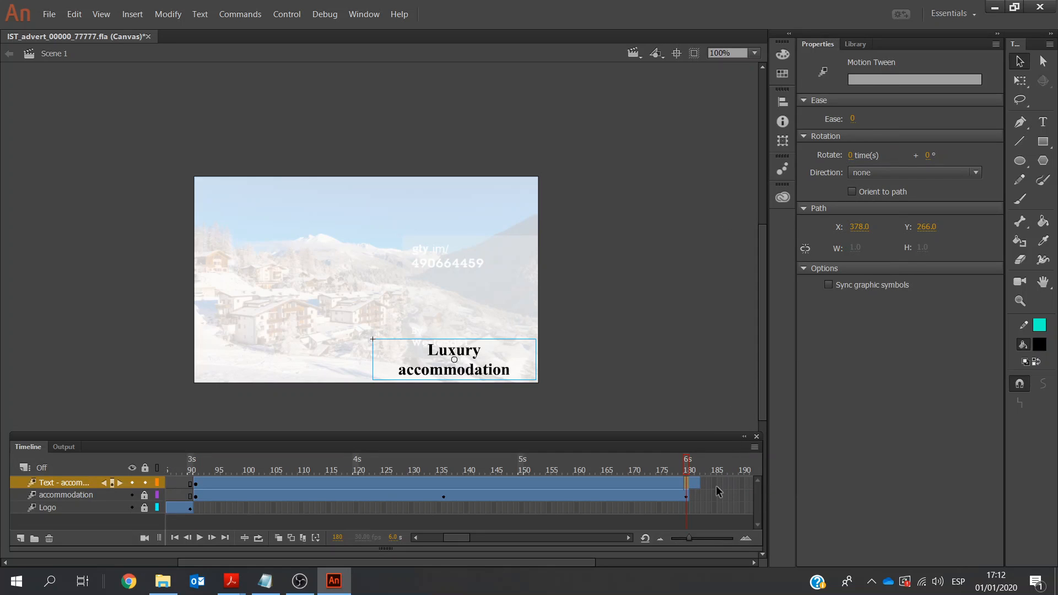
Give the caption symbol an Alpha color effect of 20% at frame 91.
left_click(196, 488)
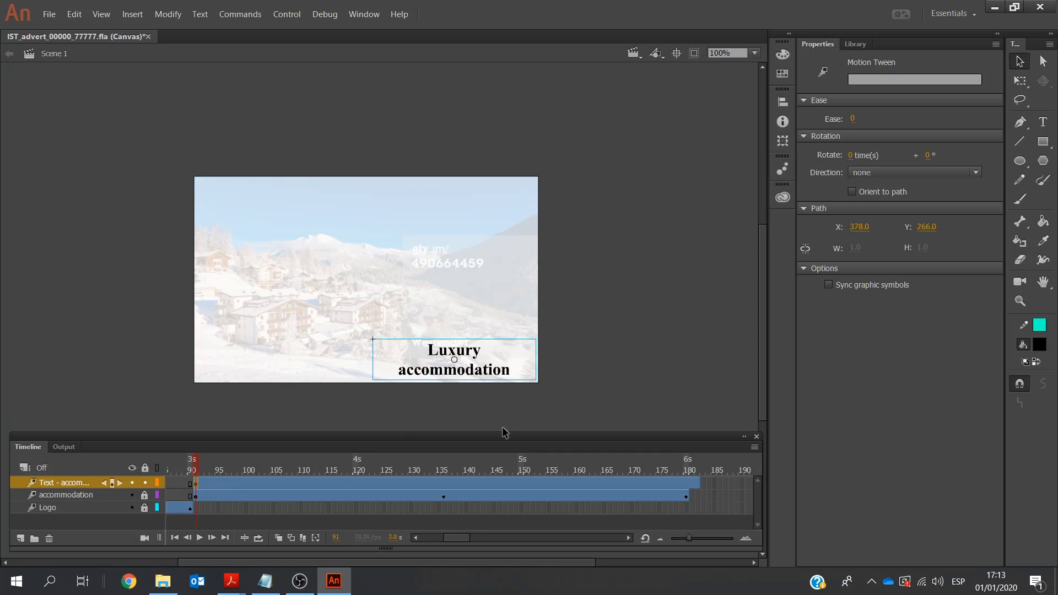
left_click(490, 361)
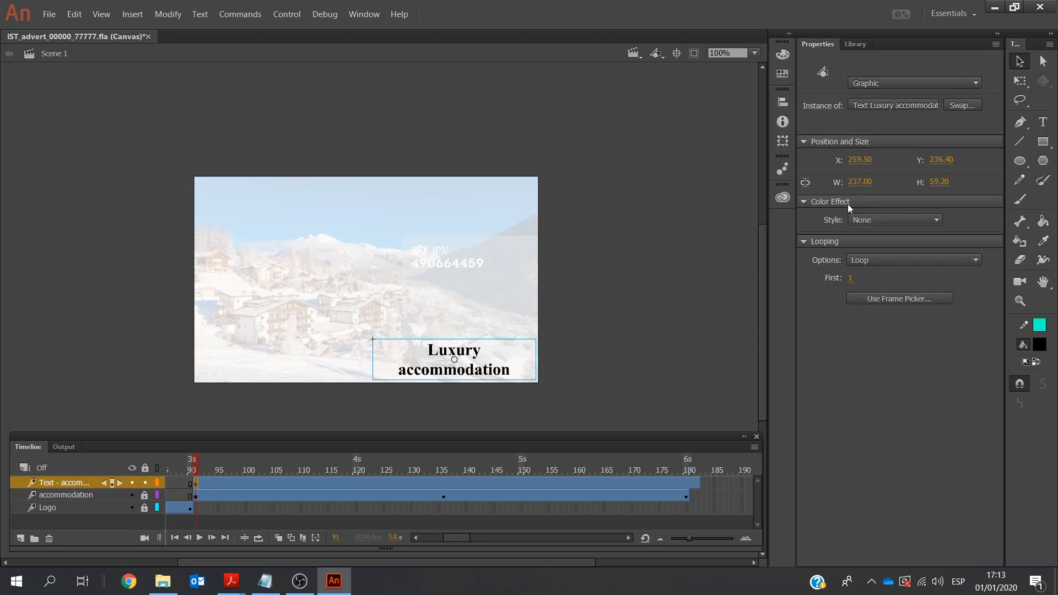
left_click(938, 220)
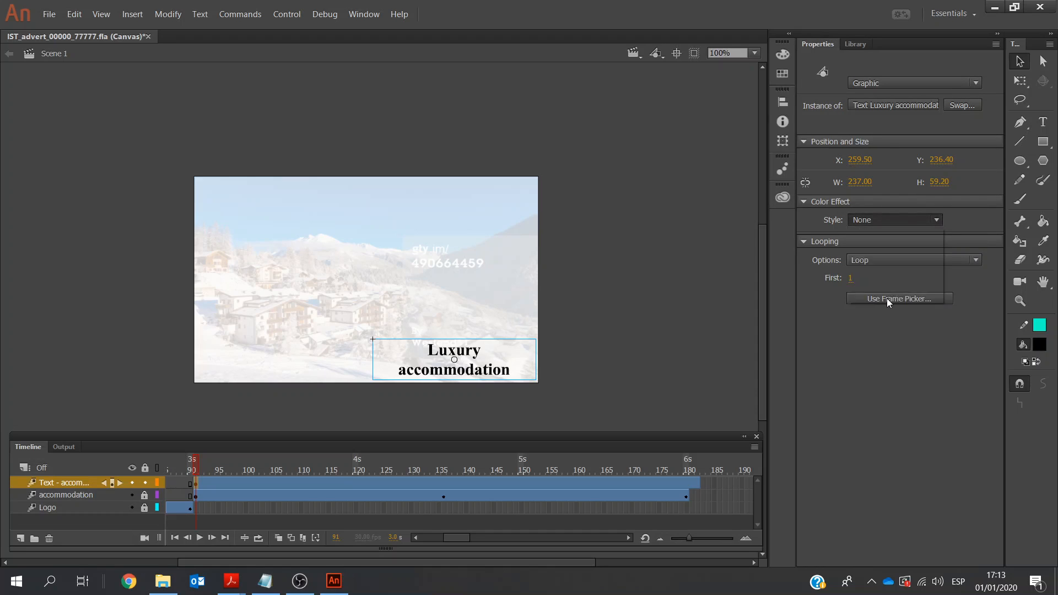
left_click(887, 299)
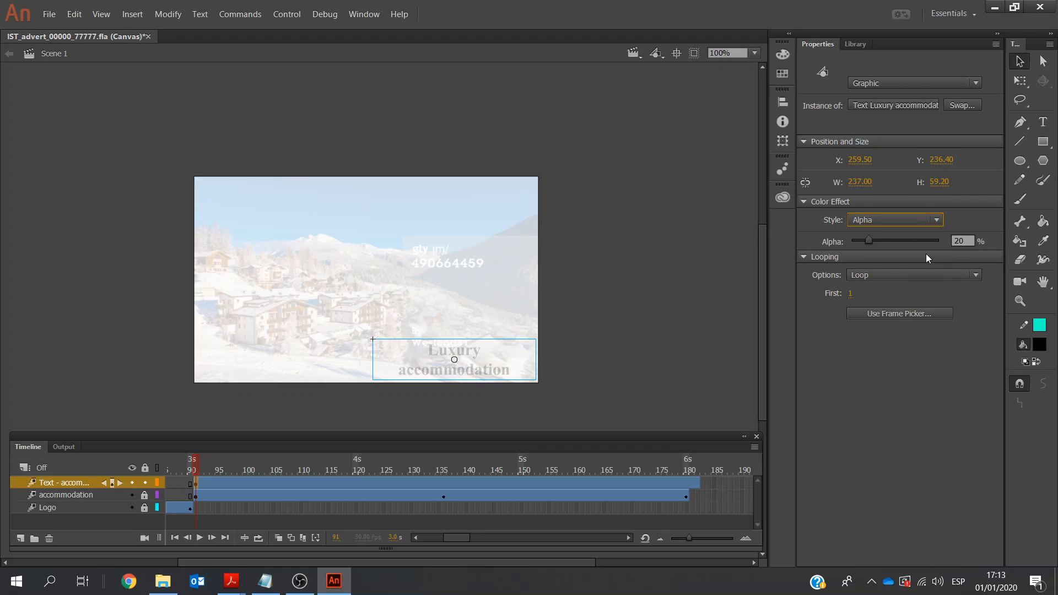
Set the Luxury accommodation caption symbol's Alpha to 100% at frame 136.
left_click(443, 488)
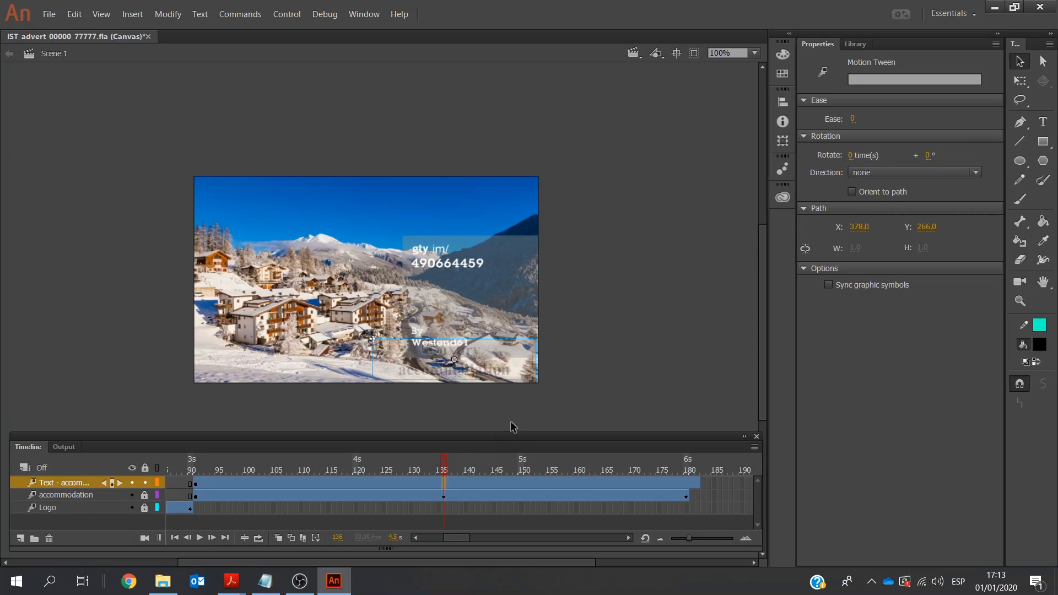
left_click(480, 370)
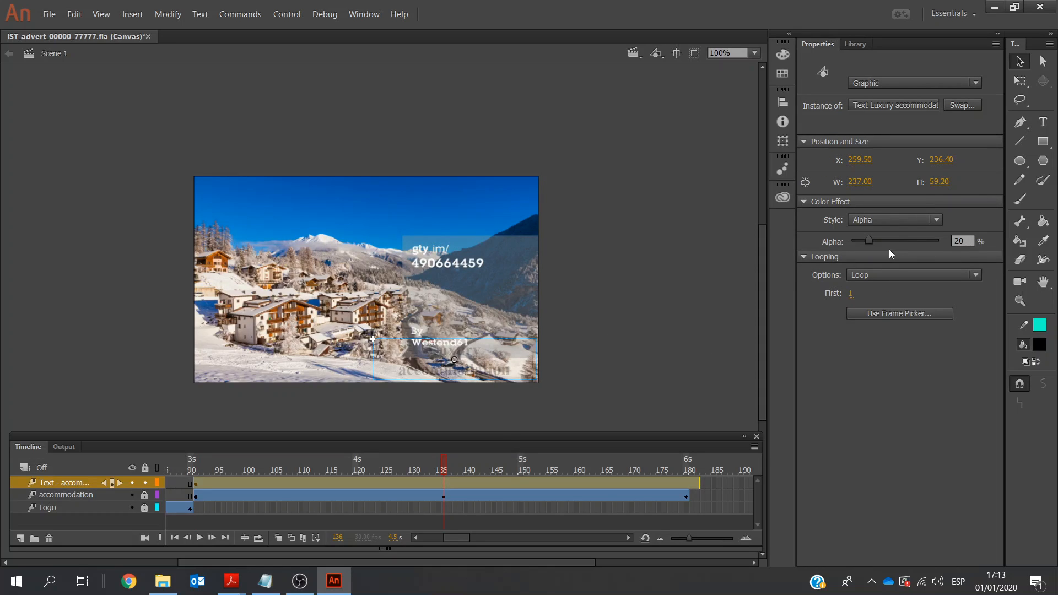
left_click_drag(868, 240, 941, 245)
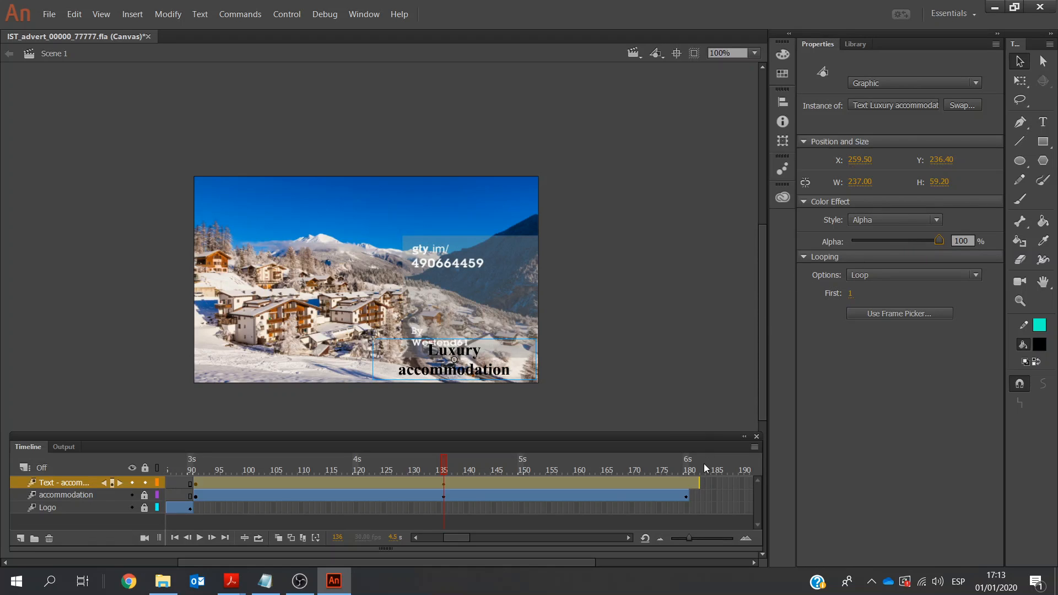
Set the Luxury accommodation caption symbol's Alpha to 20% at frame 180.
left_click(687, 484)
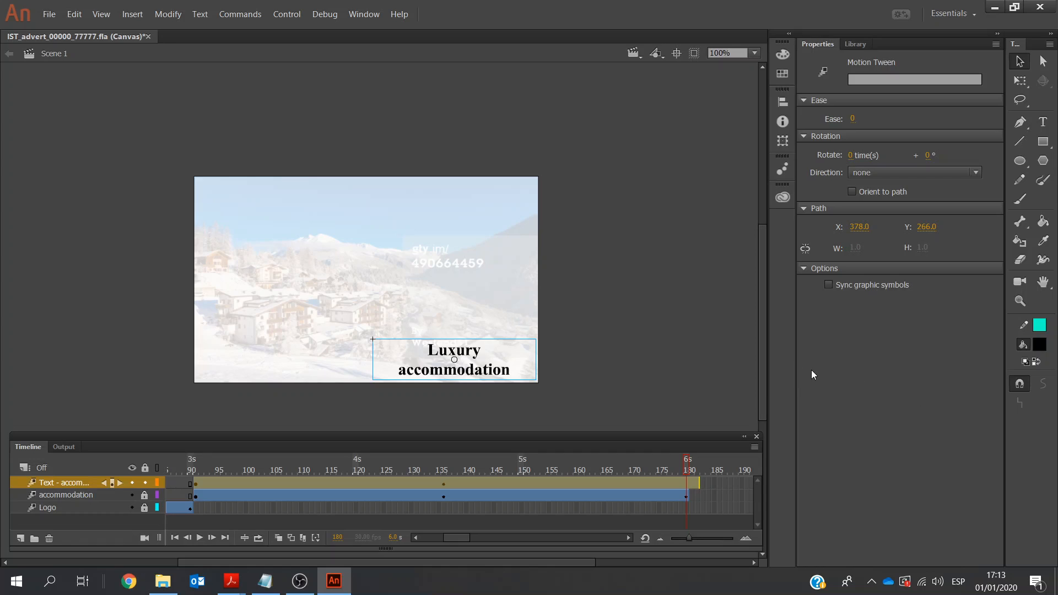
left_click(499, 369)
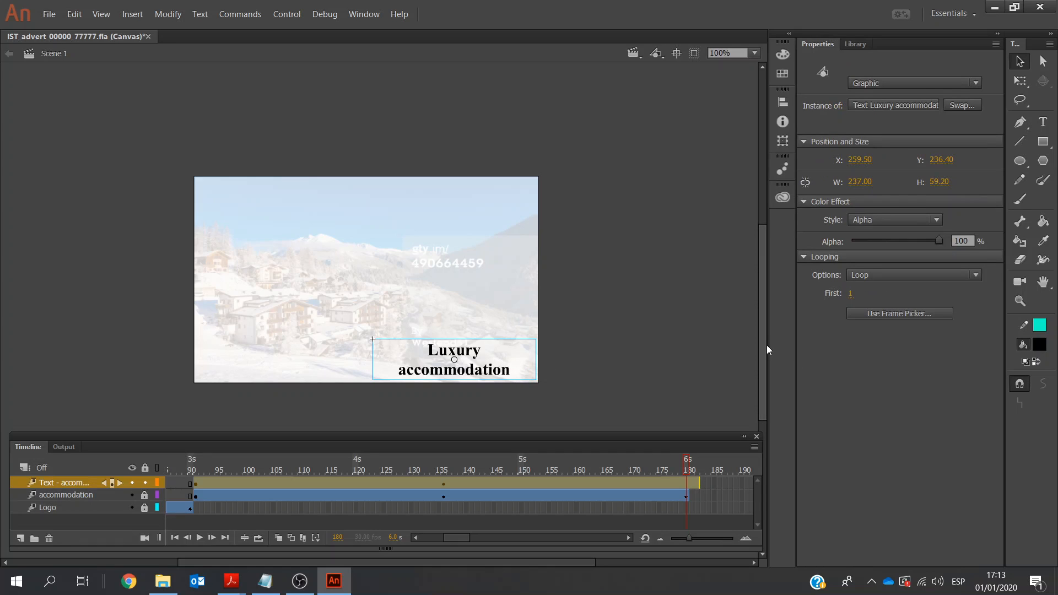
left_click(968, 241)
double_click(968, 241)
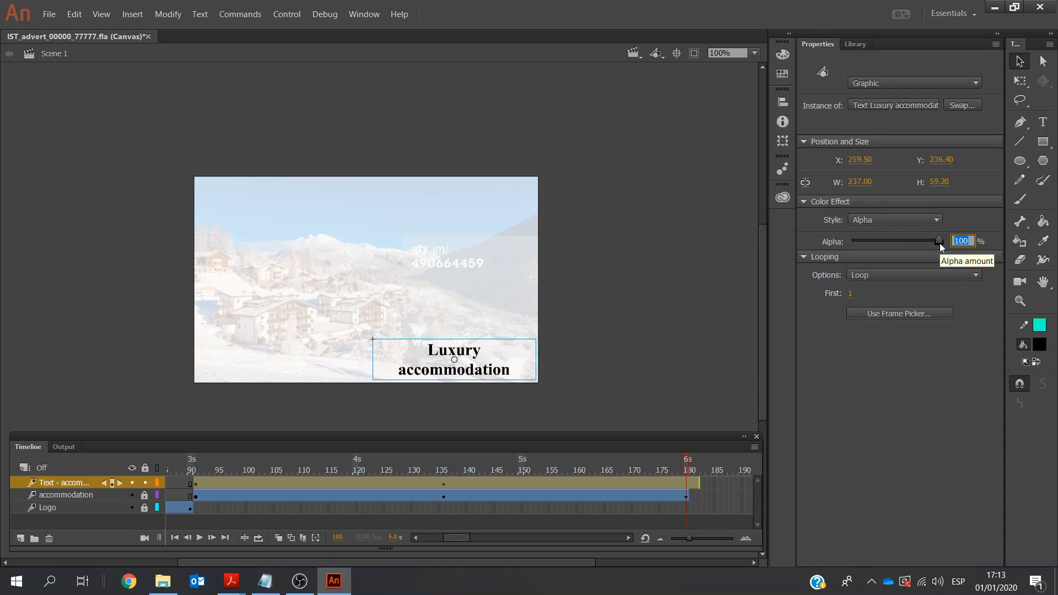
type("20")
left_click(902, 416)
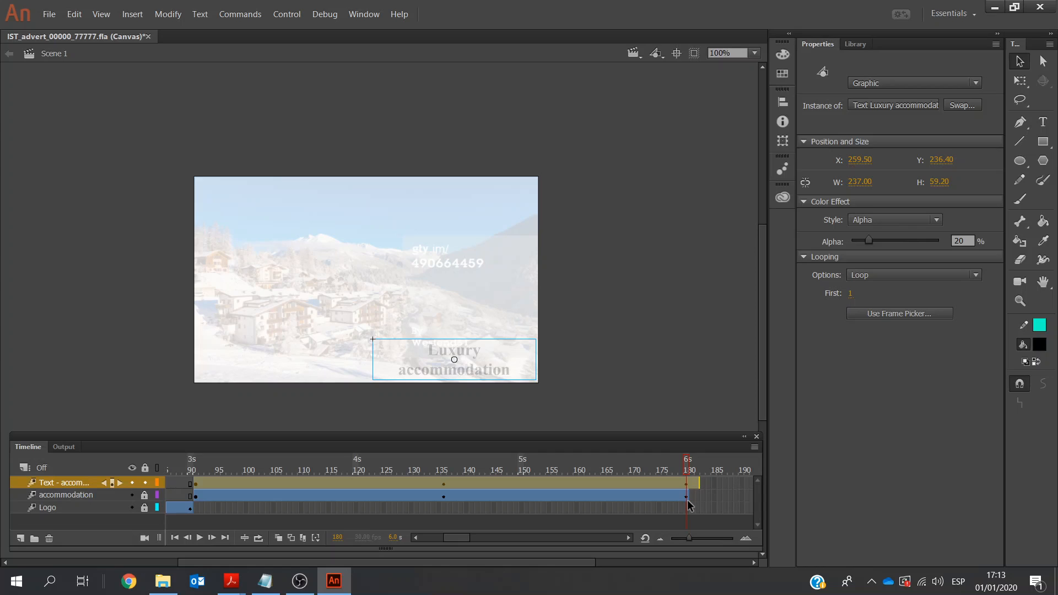
Clear the contents of the Text - accommodation layer's leftover tween frames from frame 181 onward.
left_click(628, 538)
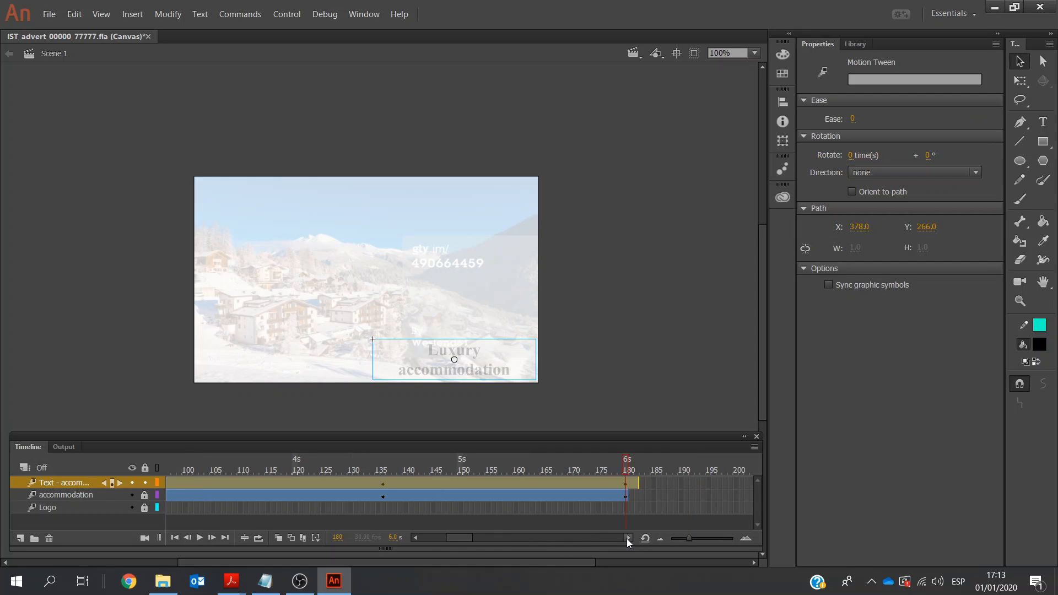
left_click(683, 484)
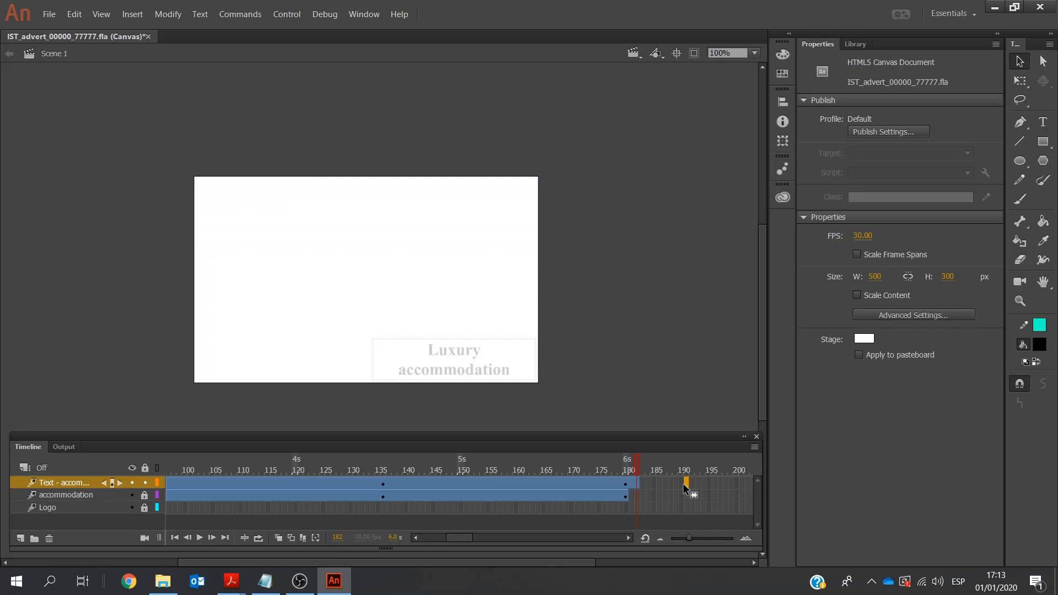
left_click(630, 484)
right_click(630, 484)
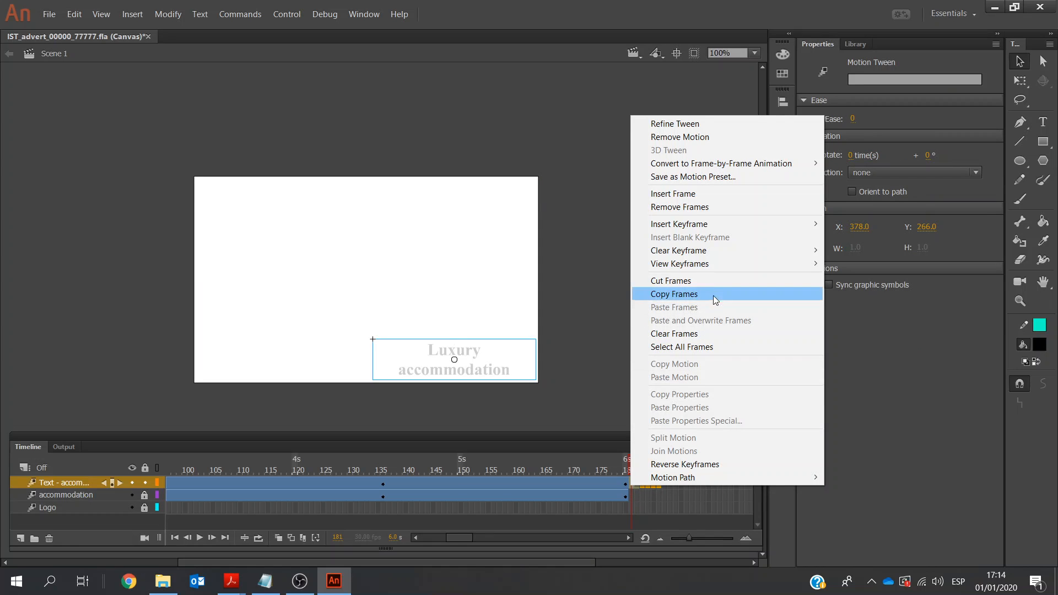
left_click(684, 335)
left_click(670, 495)
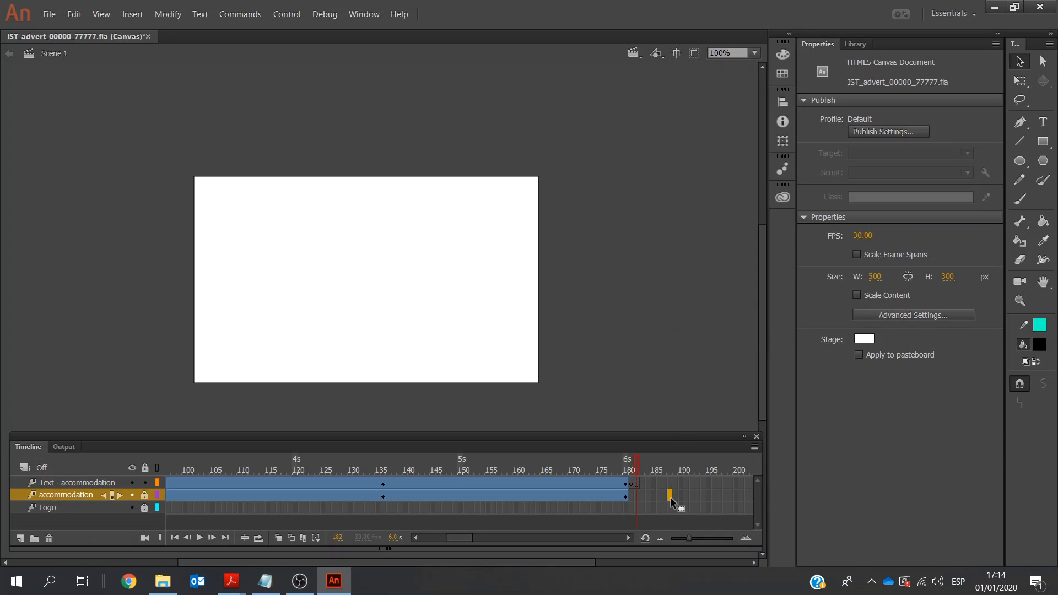
Lock the Text - accommodation layer and add a new layer above it.
left_click(73, 484)
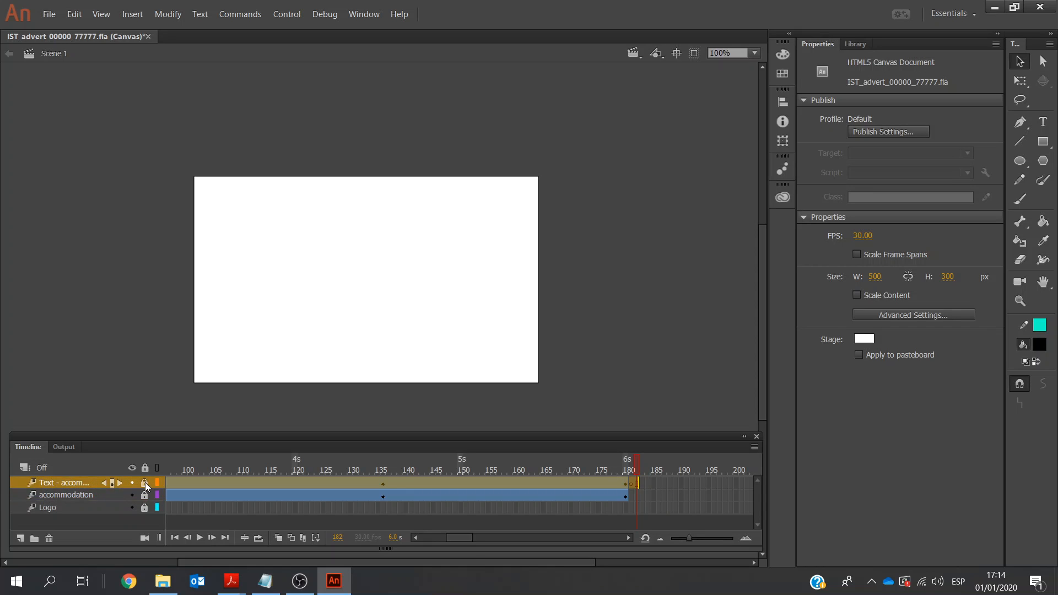
left_click(20, 538)
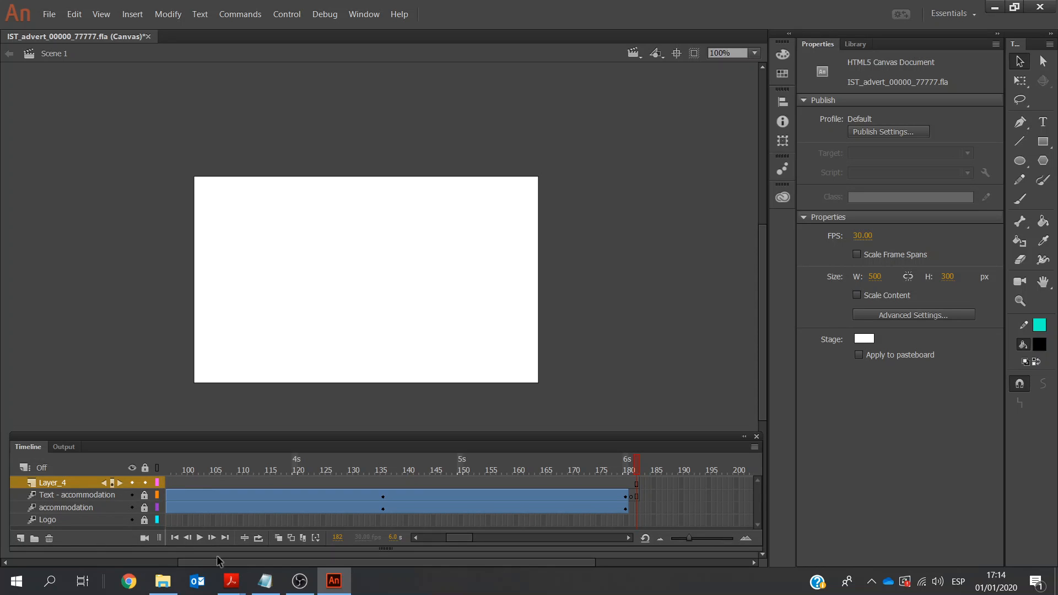
Check the brief in Acrobat Reader and the notes in Notepad for the next image, and rename the new layer in Animate as slopes.
mouse_move(231, 581)
left_click(261, 551)
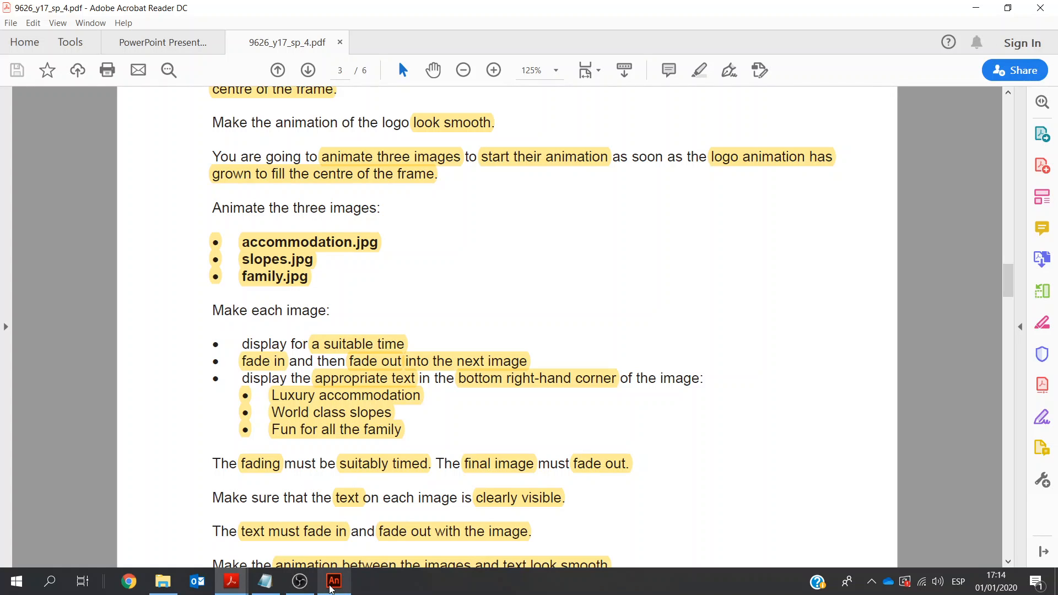
left_click(333, 584)
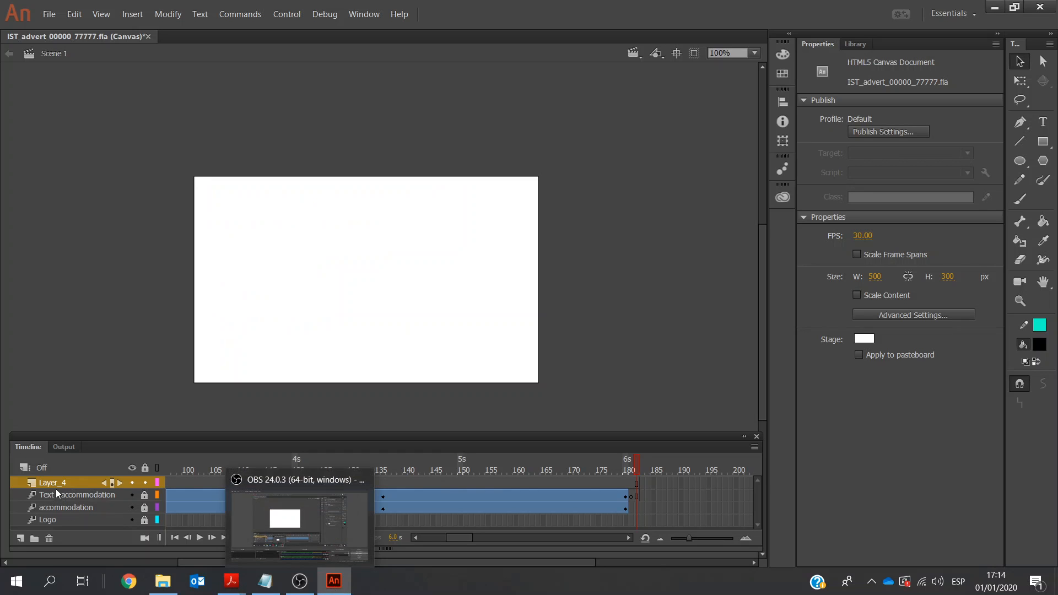
left_click(264, 584)
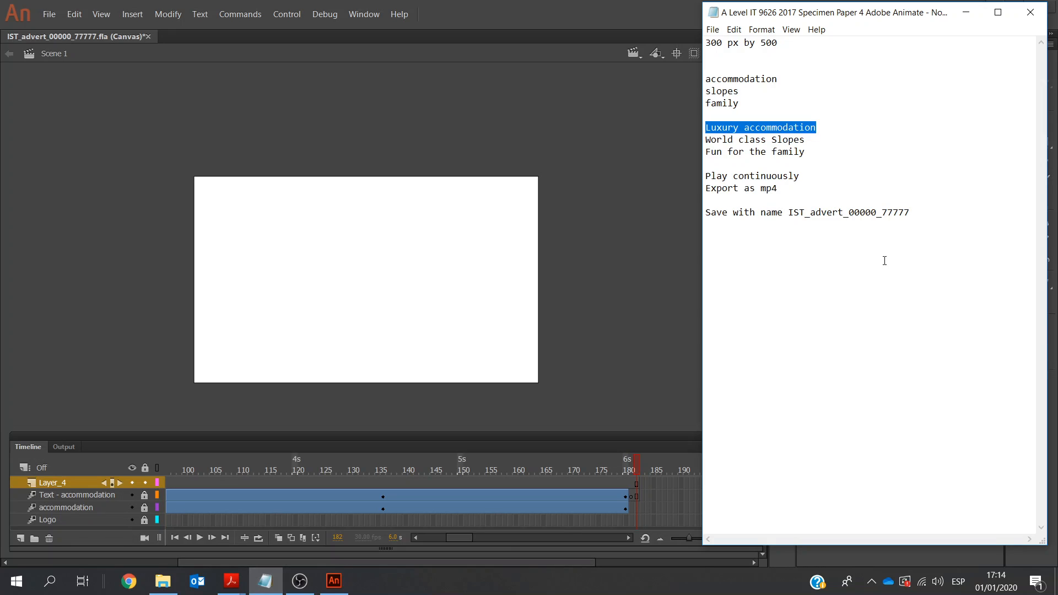
left_click_drag(739, 91, 707, 89)
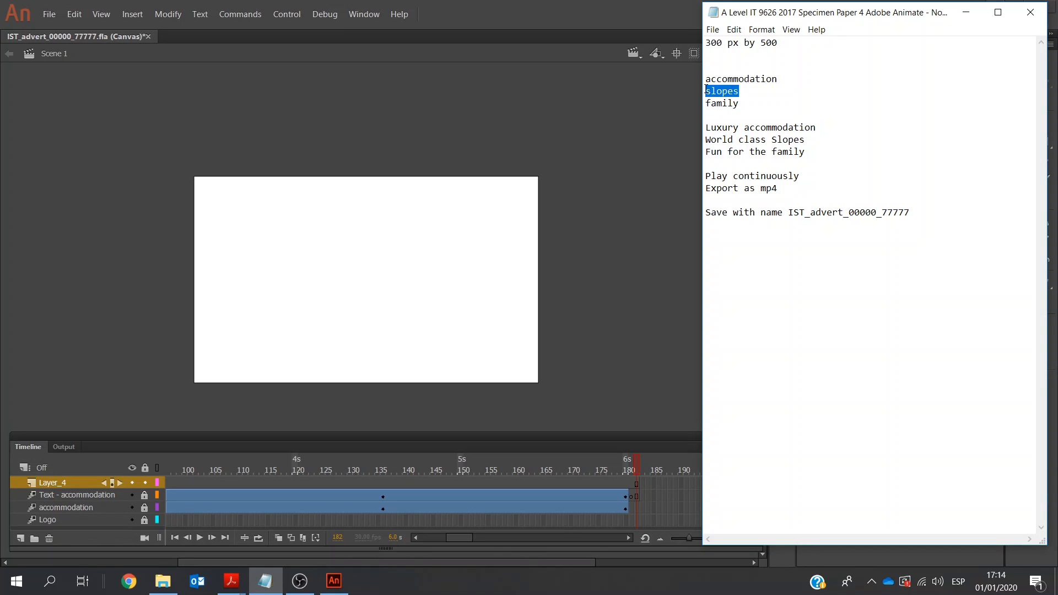
left_click(51, 484)
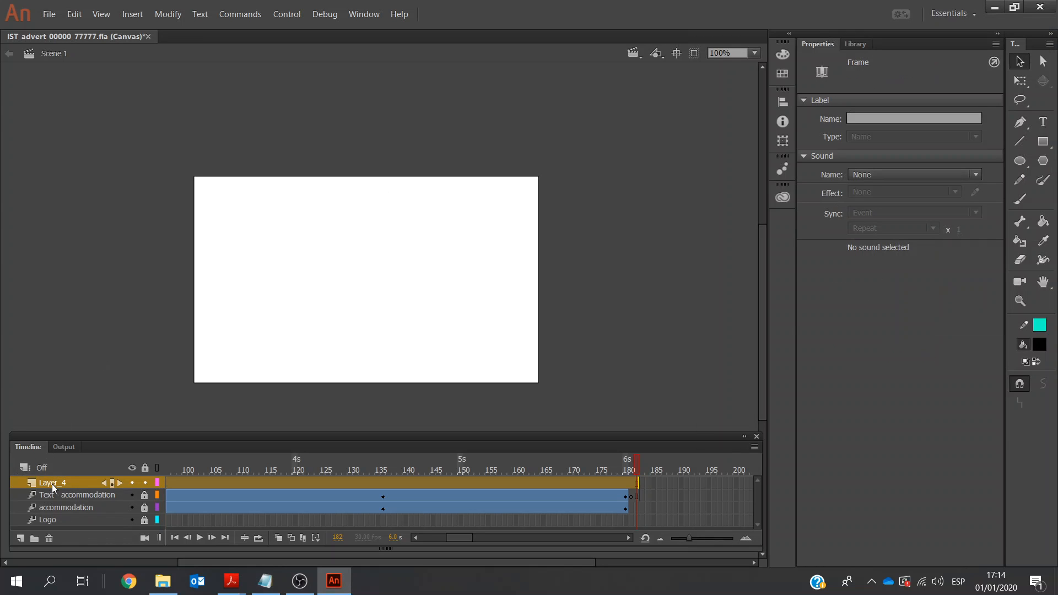
double_click(52, 484)
type("slopes")
Insert a keyframe at frame 181 of the slopes layer and extend the layer with a frame at frame 270.
left_click(629, 482)
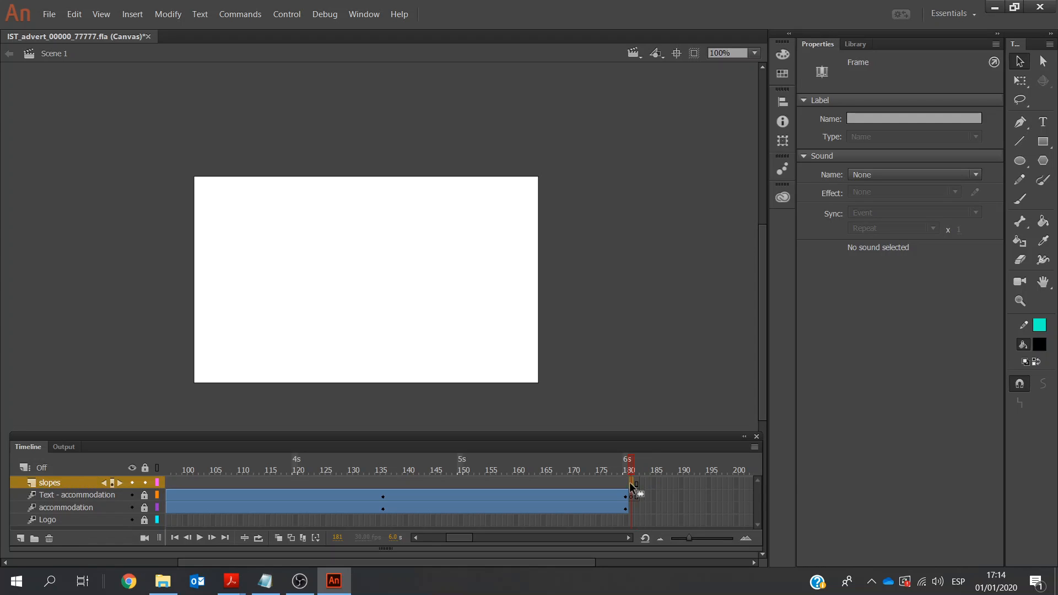
right_click(630, 482)
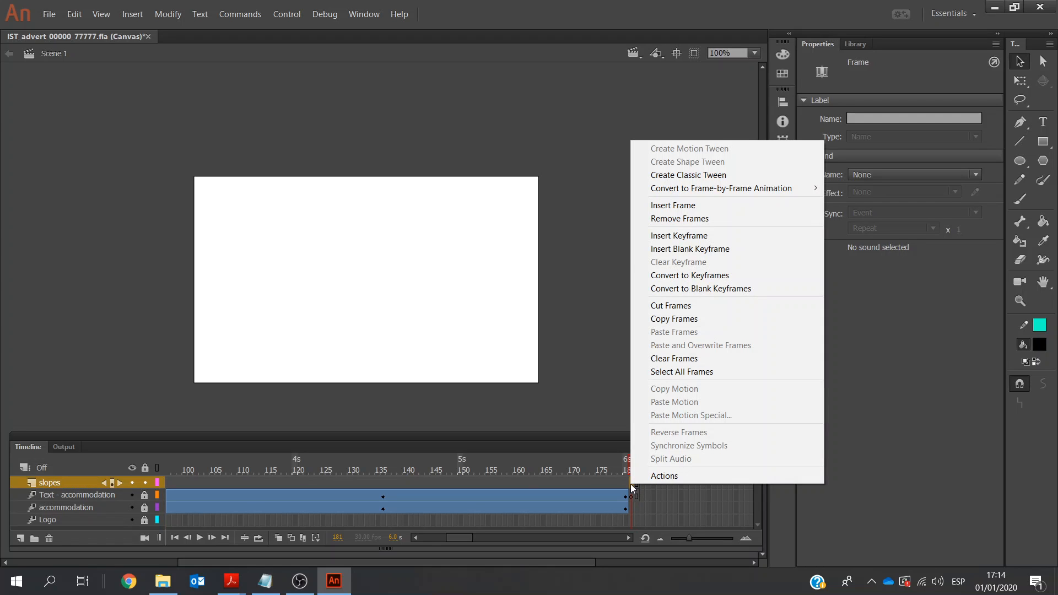
left_click(680, 235)
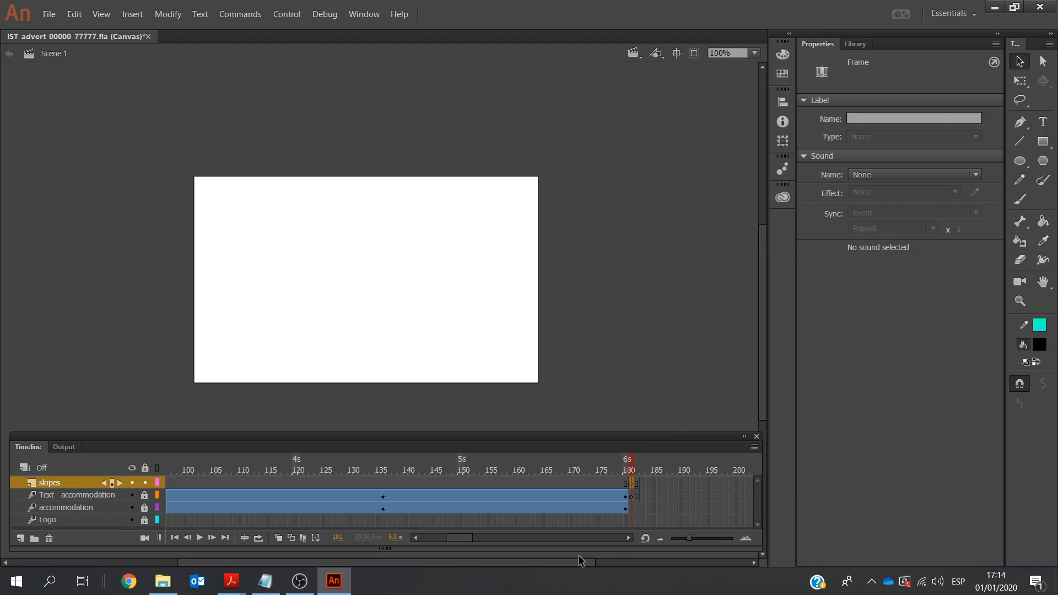
left_click_drag(575, 564, 591, 561)
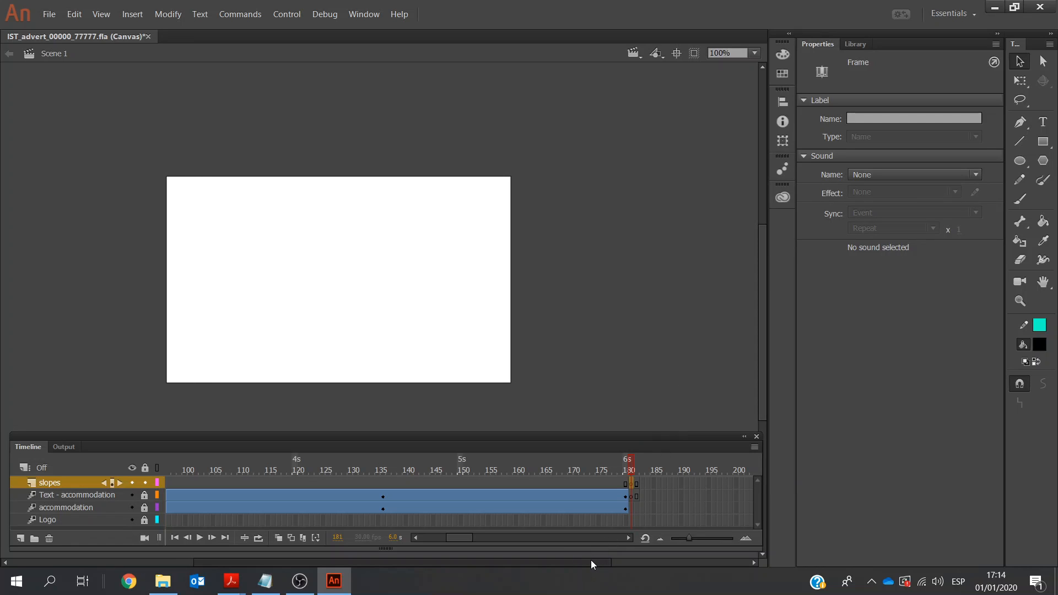
left_click_drag(466, 535, 485, 537)
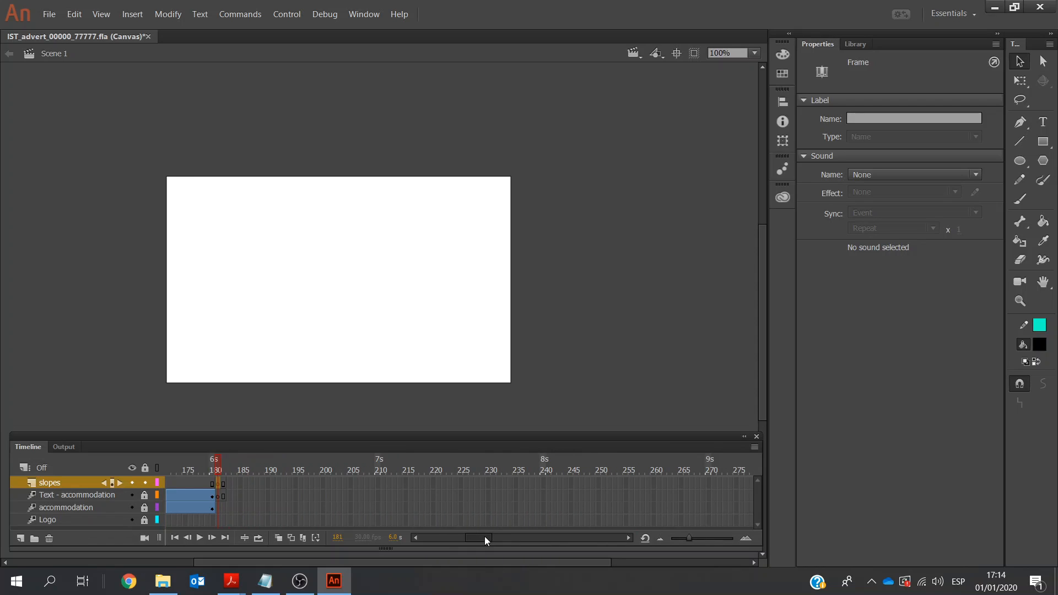
left_click(710, 482)
right_click(709, 482)
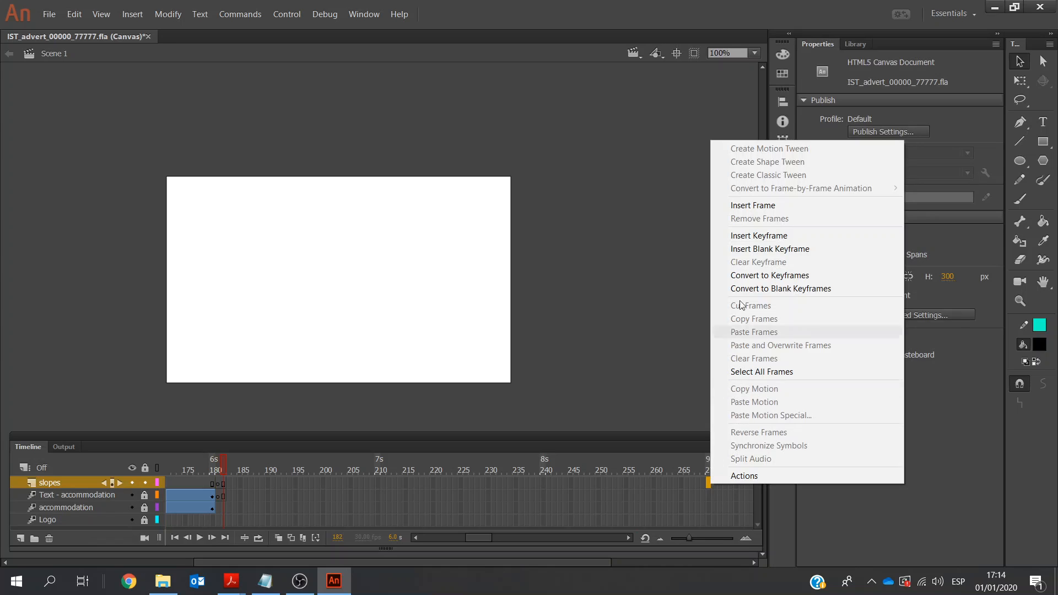
left_click(754, 205)
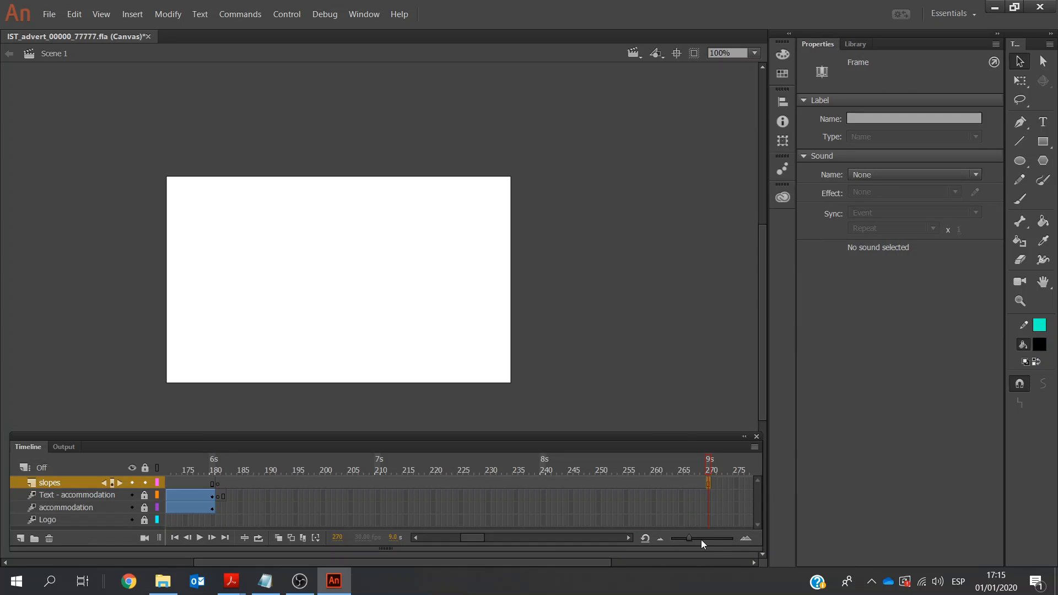
Place the slopes JPG from the 9626_17_SF_4 folder in File Explorer onto the stage at frame 181 of the slopes layer.
left_click(662, 539)
left_click(661, 539)
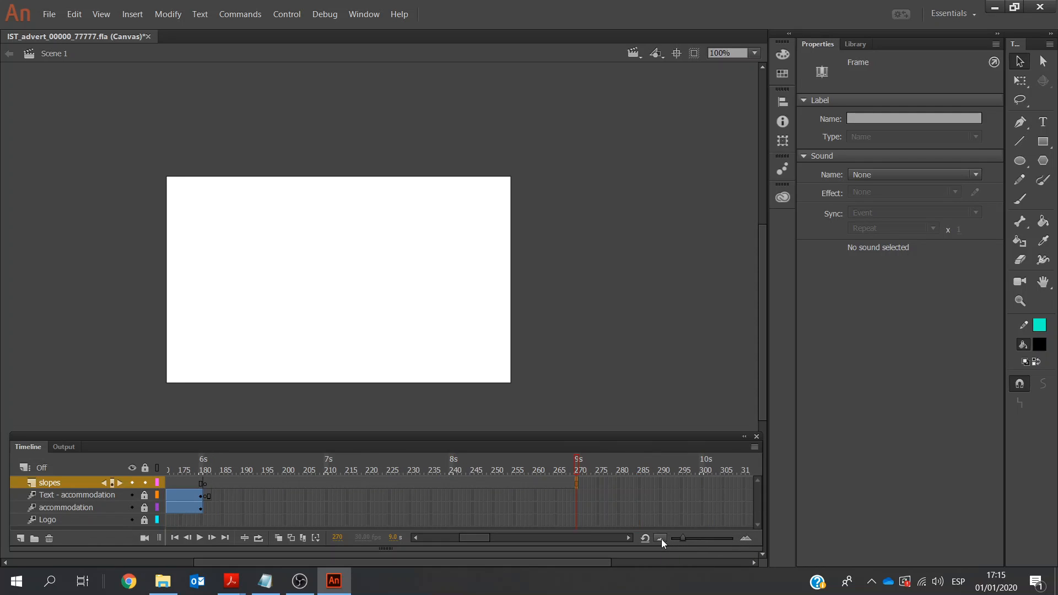
left_click(414, 538)
left_click(415, 538)
left_click(414, 538)
left_click(414, 537)
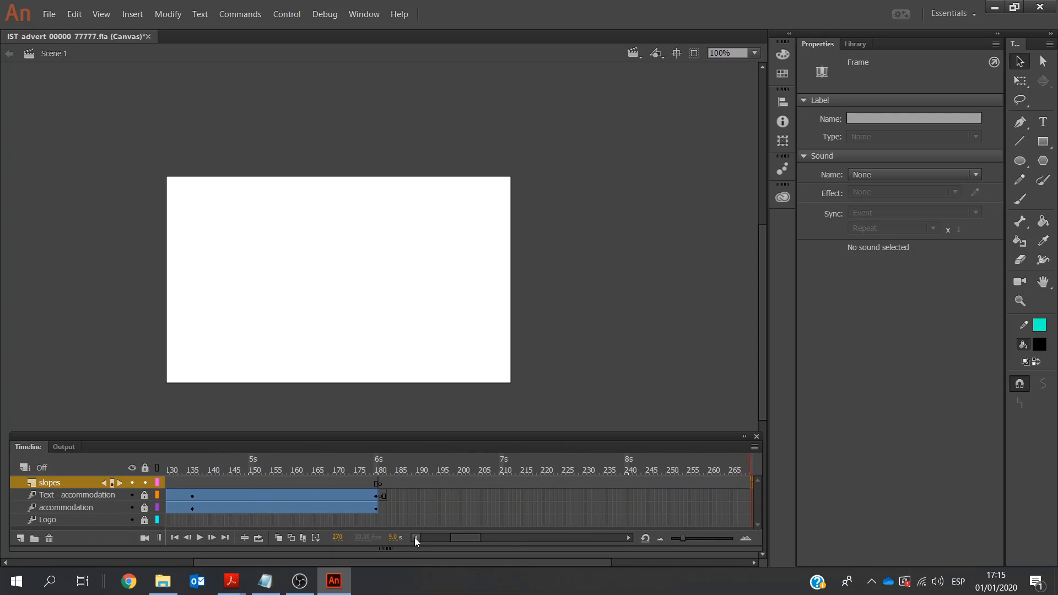
left_click(415, 538)
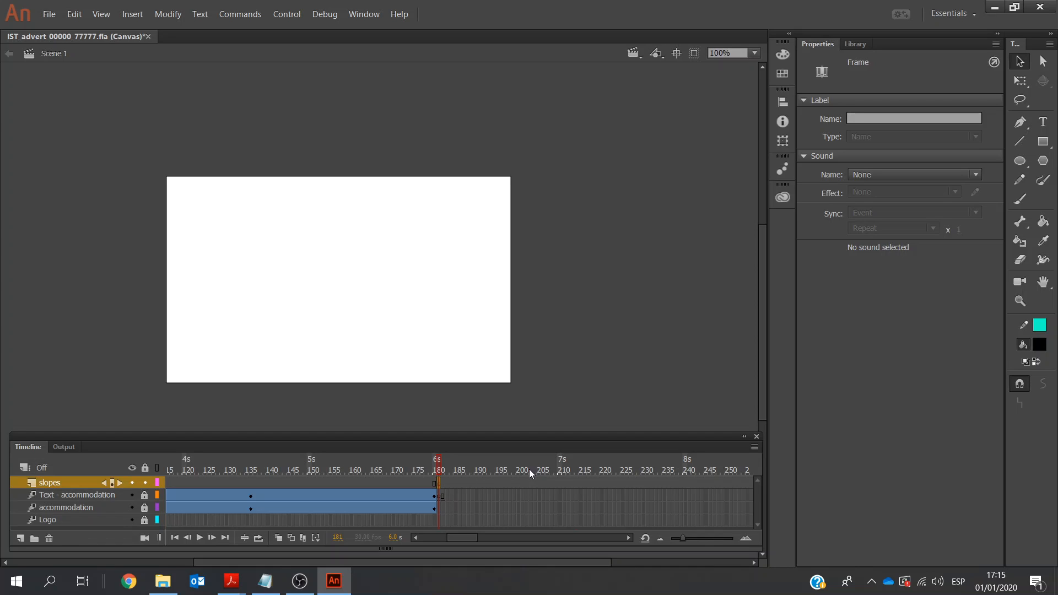
left_click(164, 587)
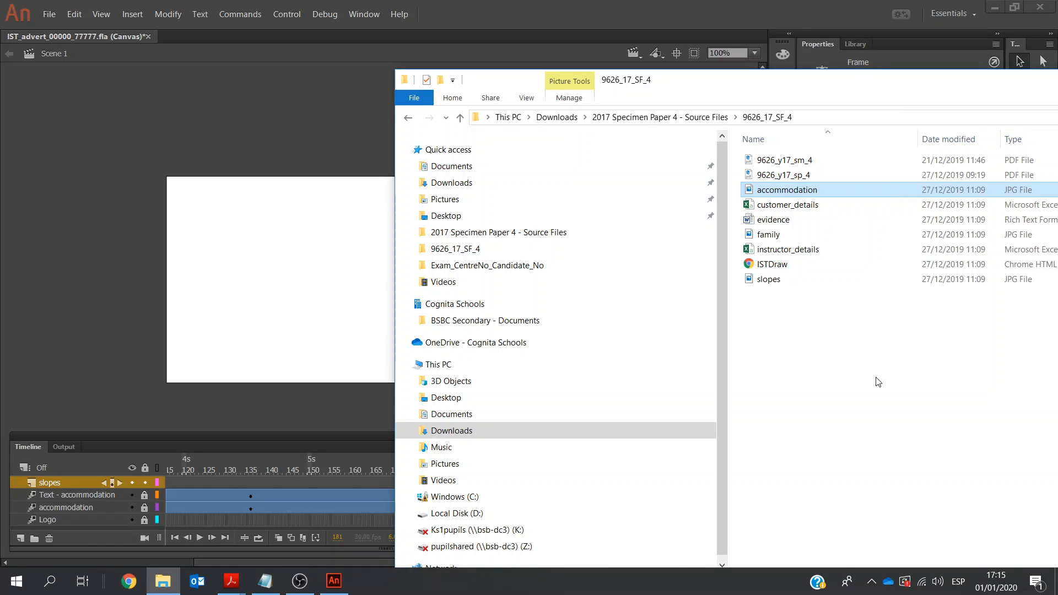
left_click_drag(768, 280, 283, 294)
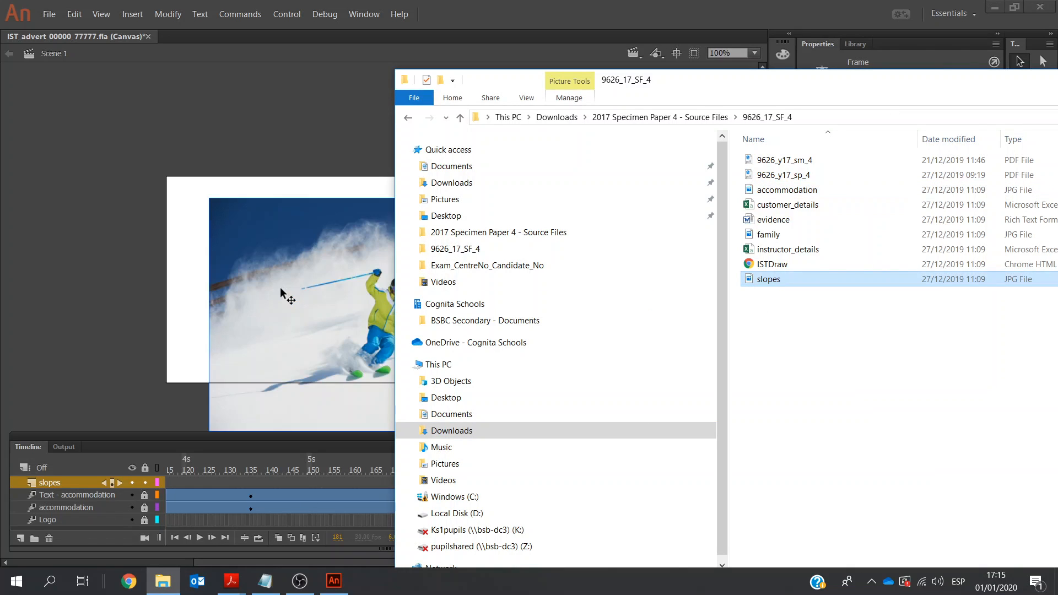
left_click(294, 145)
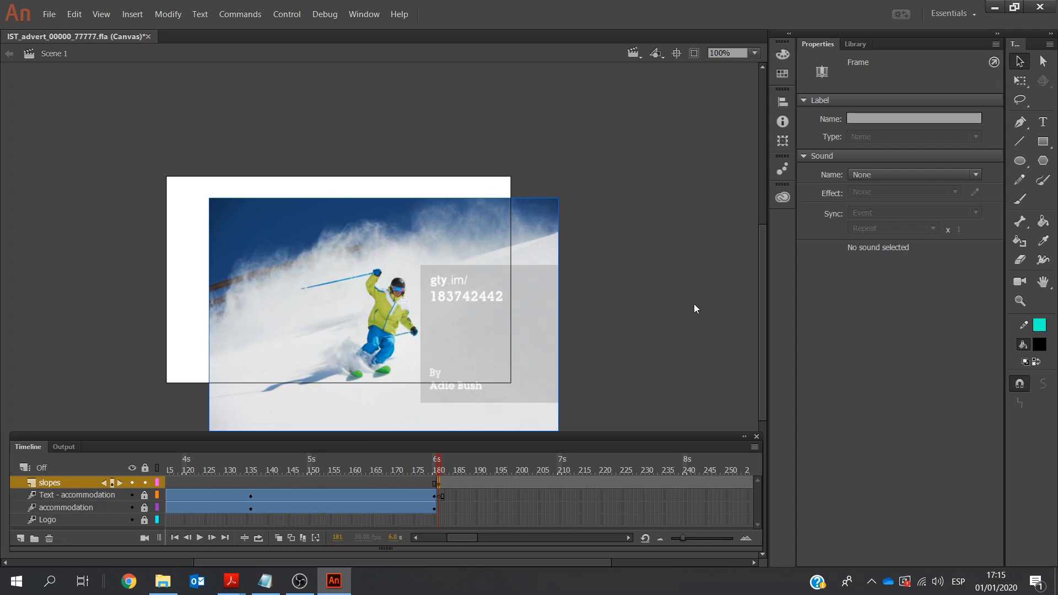
Position the slopes image at X 0, Y 0 on the stage.
left_click(417, 302)
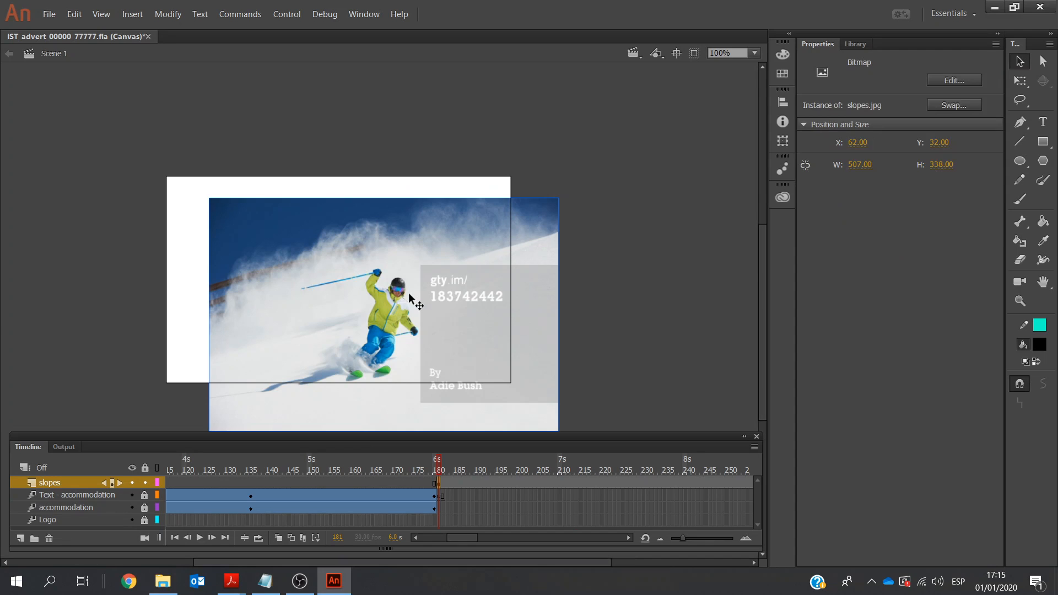
left_click(867, 143)
type("0")
left_click(940, 143)
type("0")
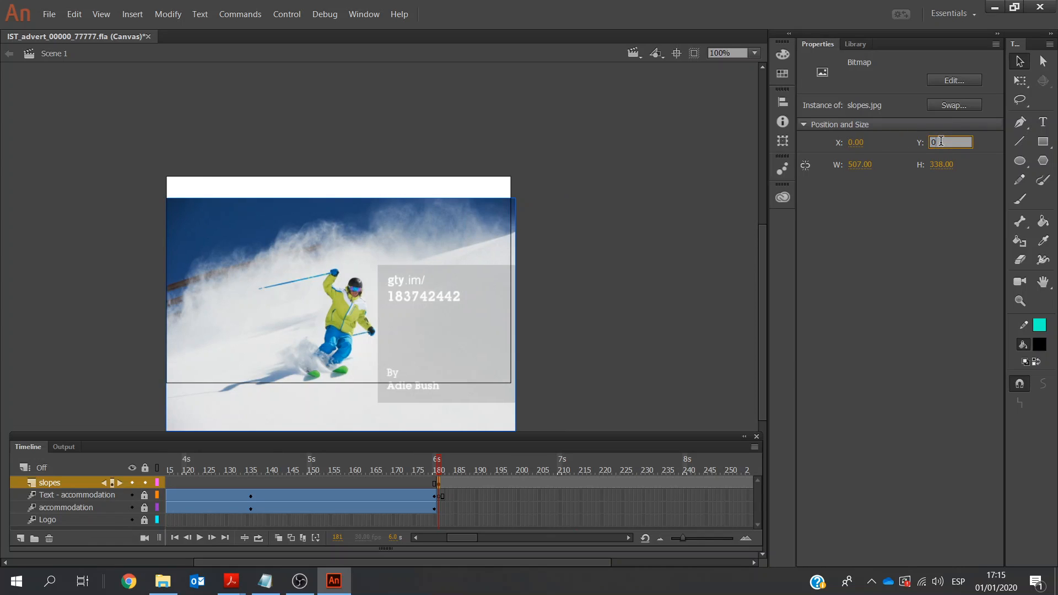
key("Return")
Resize the slopes image to a width of 500 and a height of 300.
left_click(867, 162)
type("500")
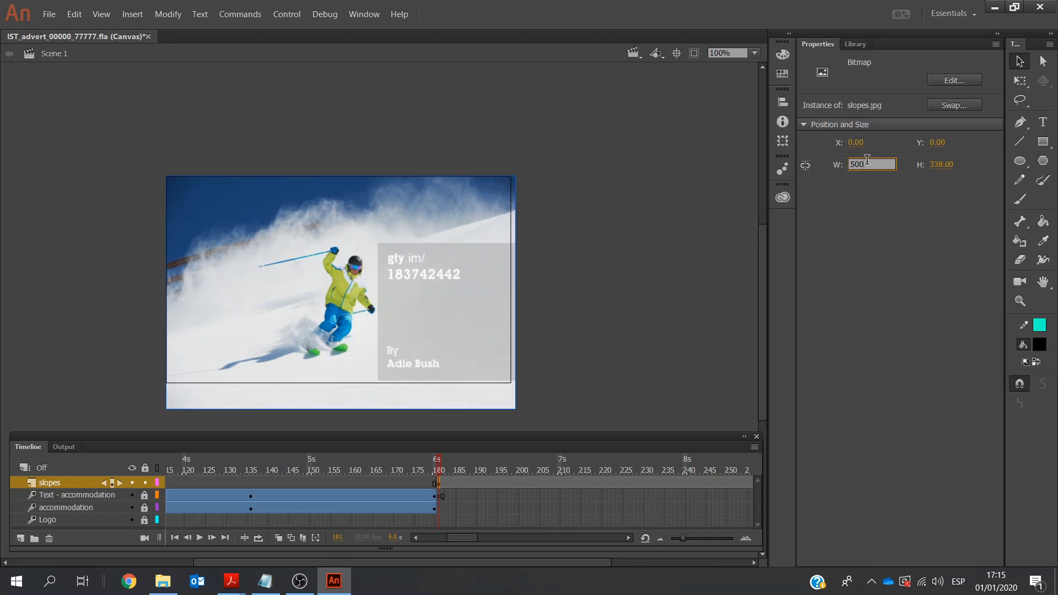
left_click(949, 164)
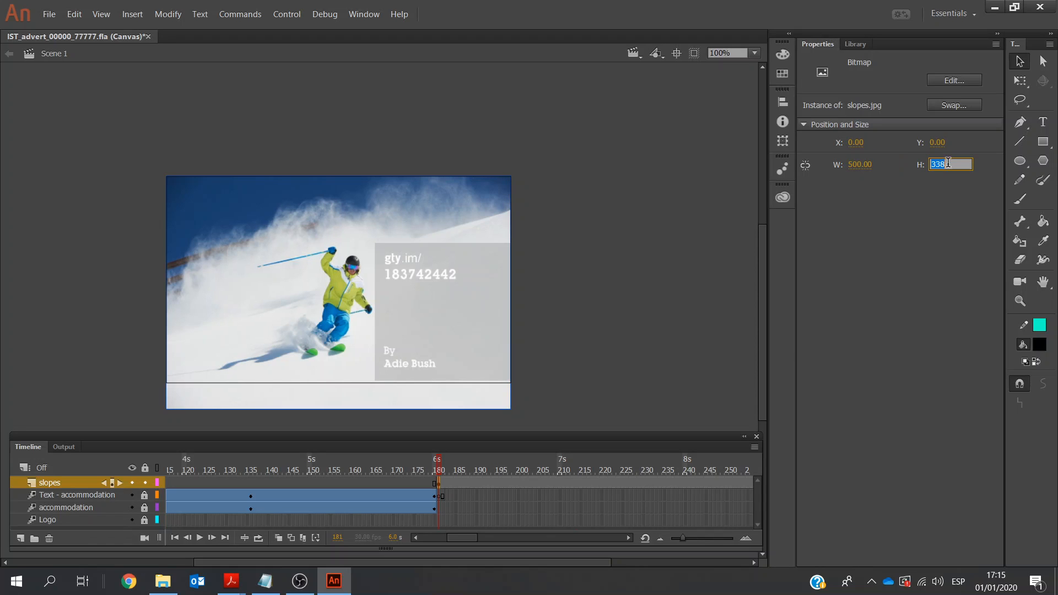
type("3000")
key("Return")
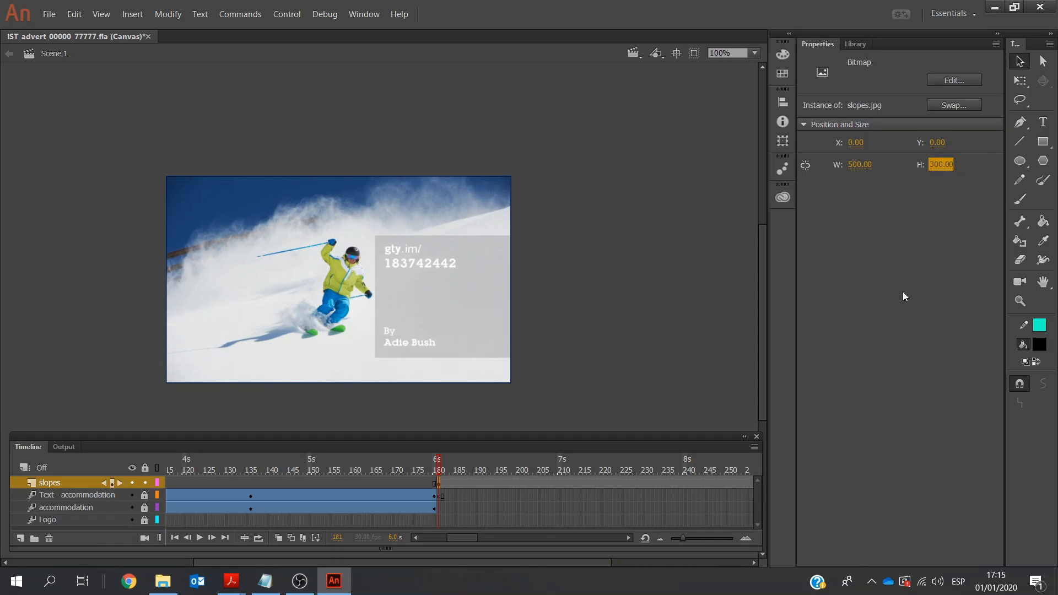
Convert the slopes image at frame 181 to a graphic symbol named slopes.
left_click(439, 482)
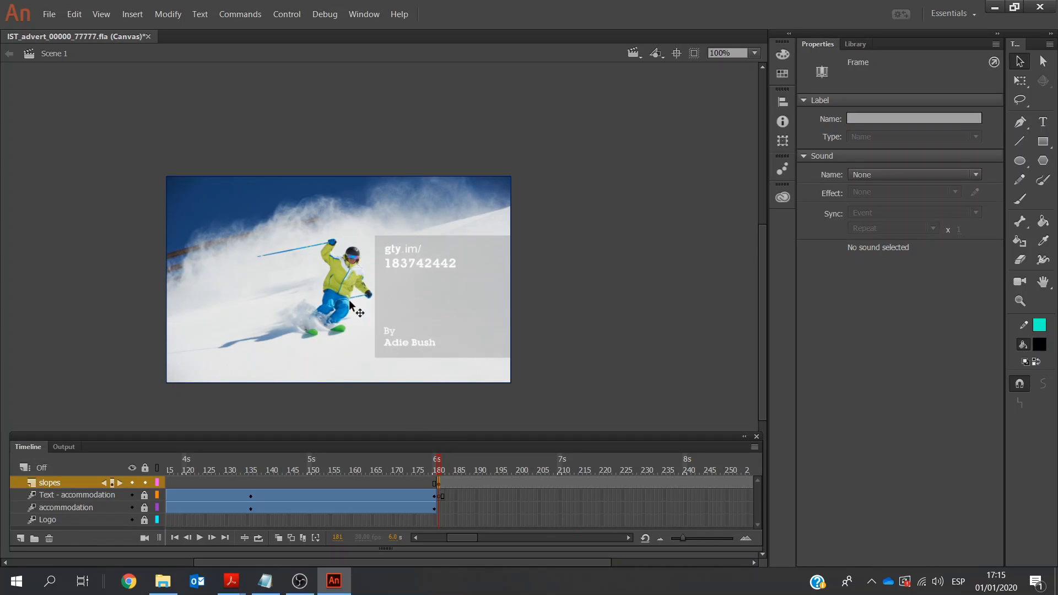
left_click(342, 351)
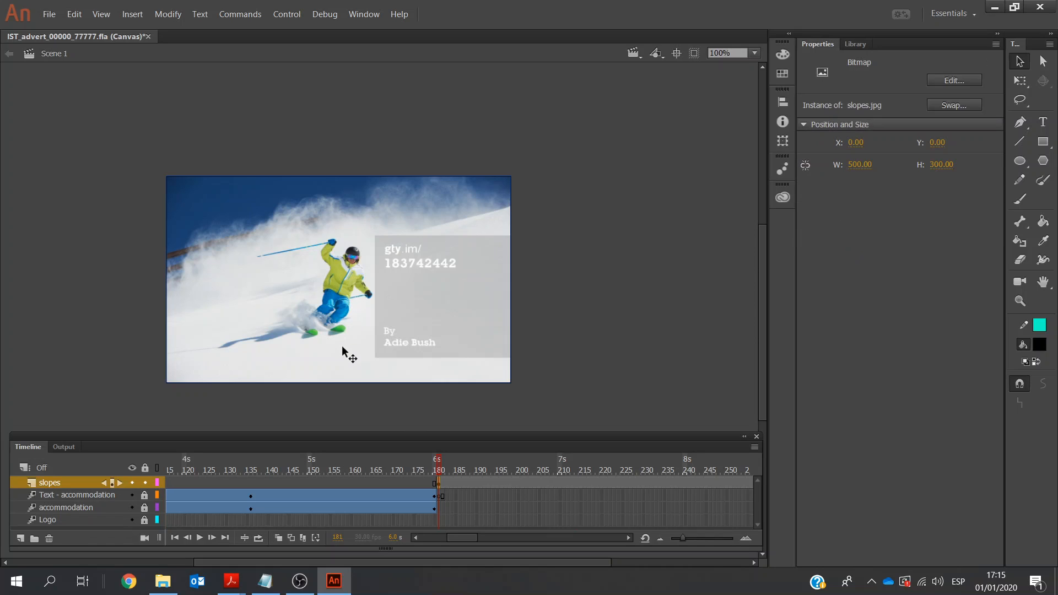
right_click(300, 316)
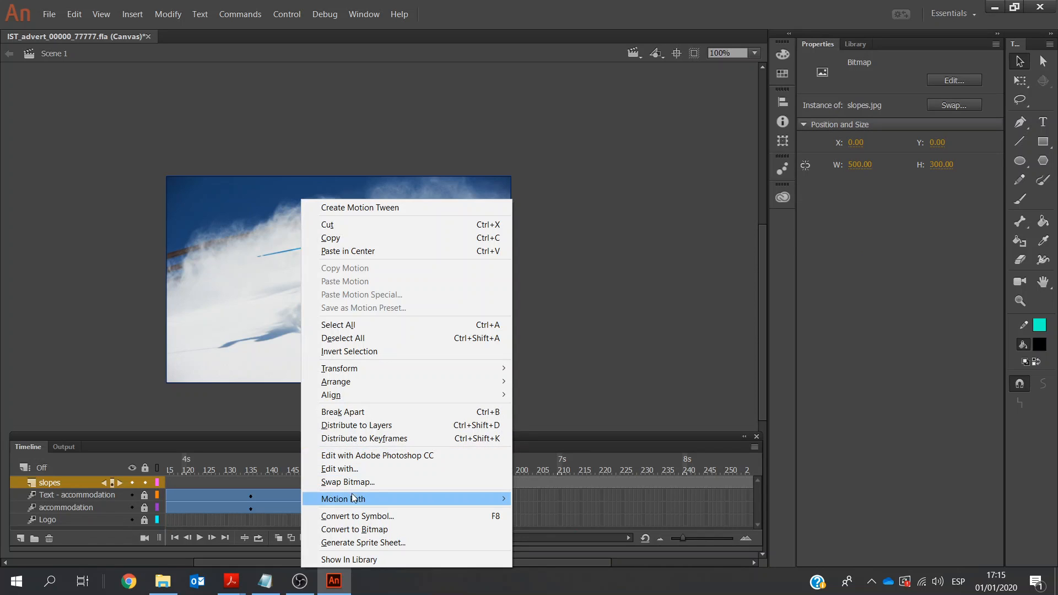
left_click(357, 516)
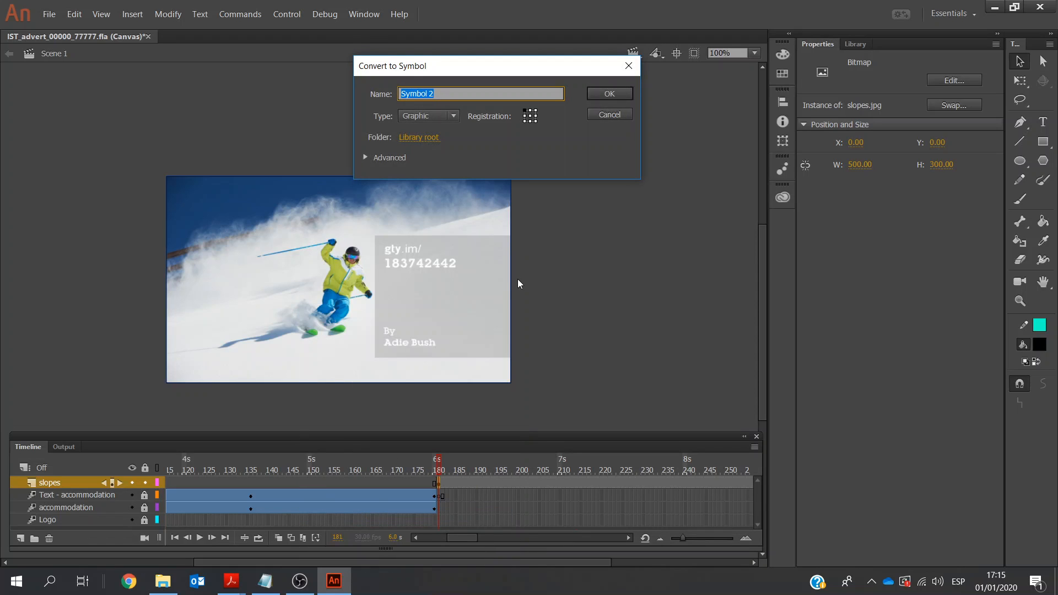
type("slopes")
left_click(605, 94)
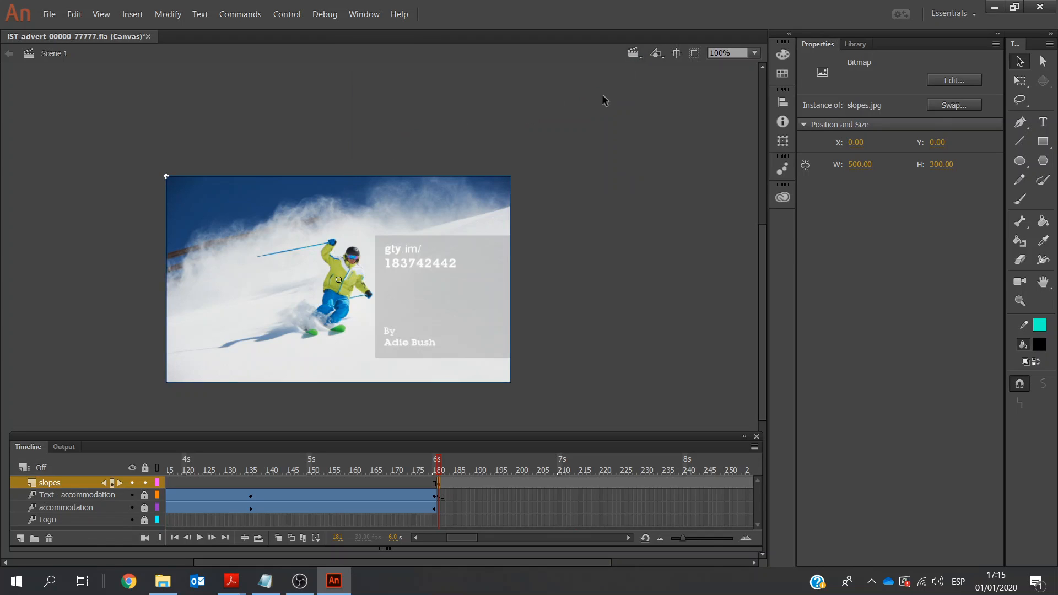
Create a motion tween on the slopes layer from frame 181 and set the image's alpha there to 20%.
left_click(440, 491)
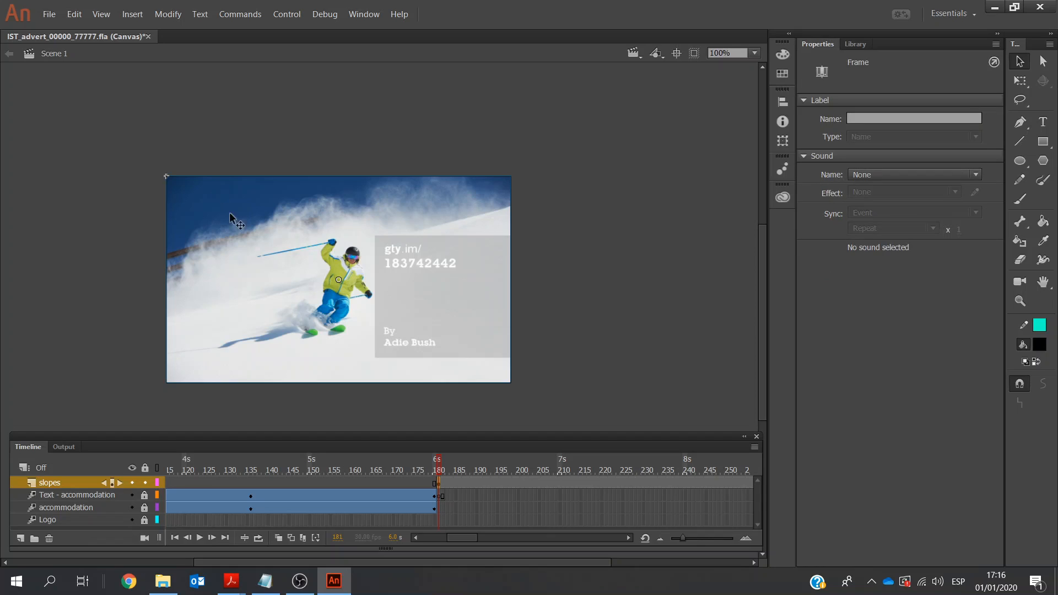
left_click(135, 15)
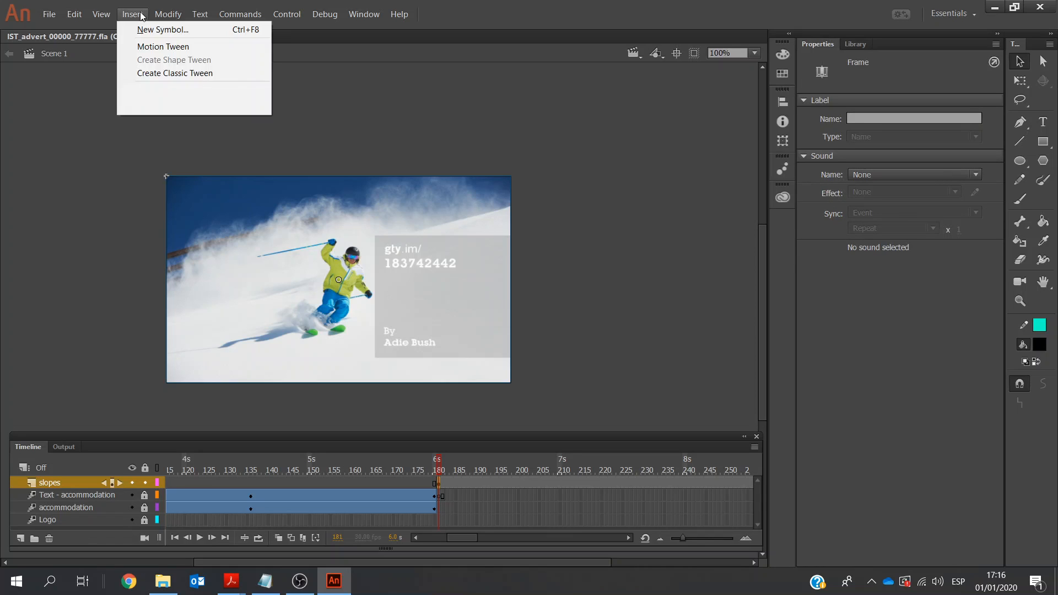
left_click(150, 48)
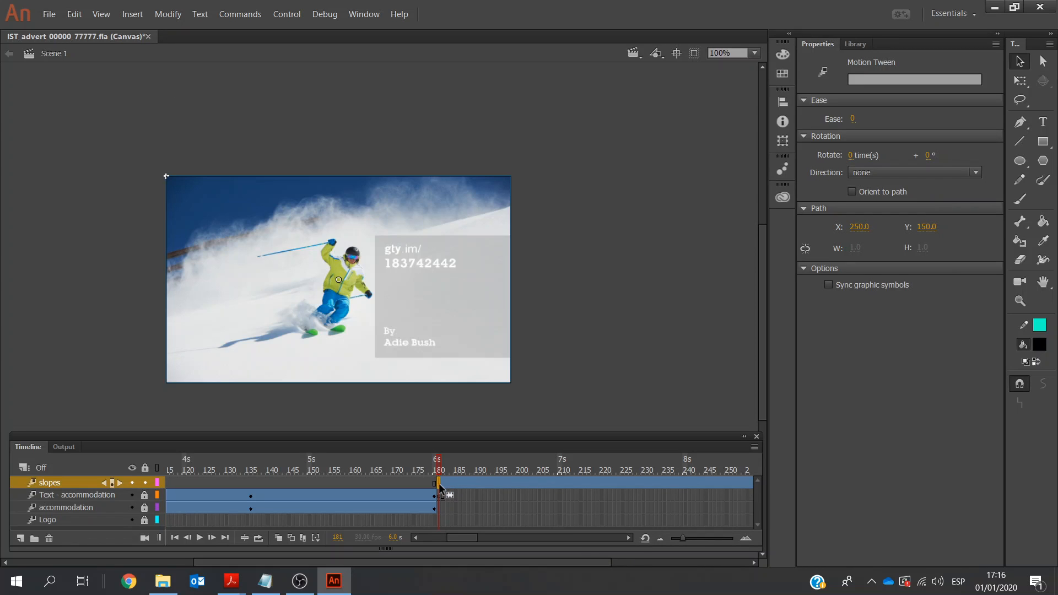
left_click(318, 329)
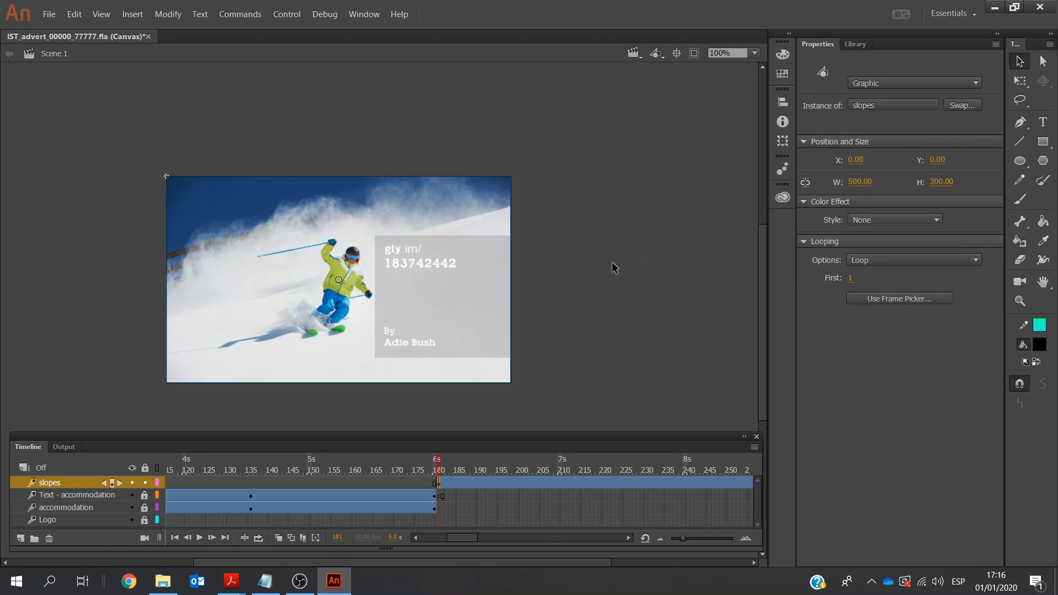
left_click(937, 220)
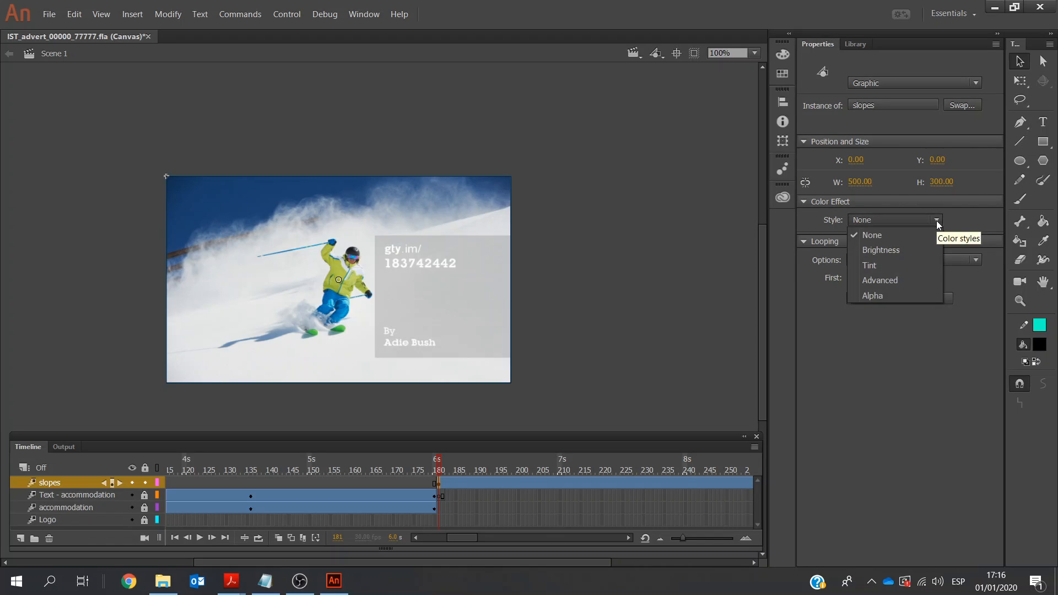
left_click(897, 296)
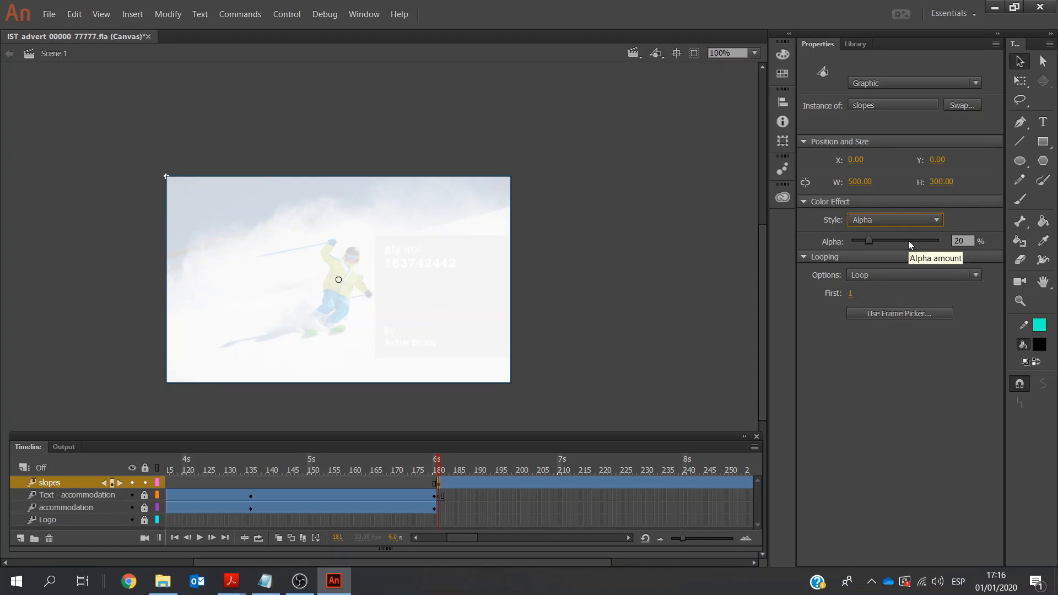
Set the slopes image's alpha to 100% at frame 226 of the tween.
left_click(629, 537)
left_click(630, 538)
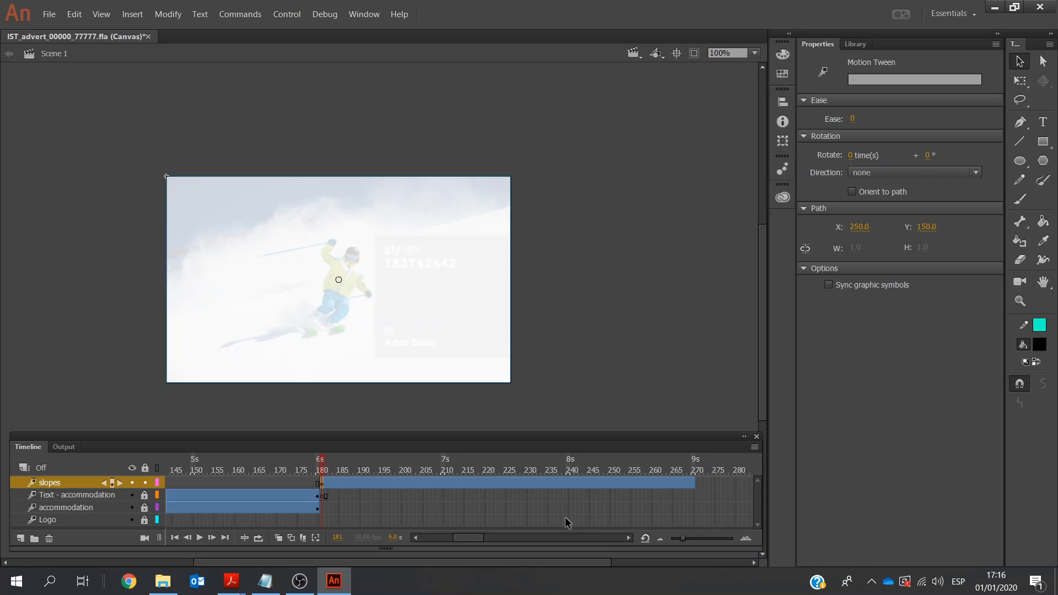
left_click(507, 483)
left_click(381, 319)
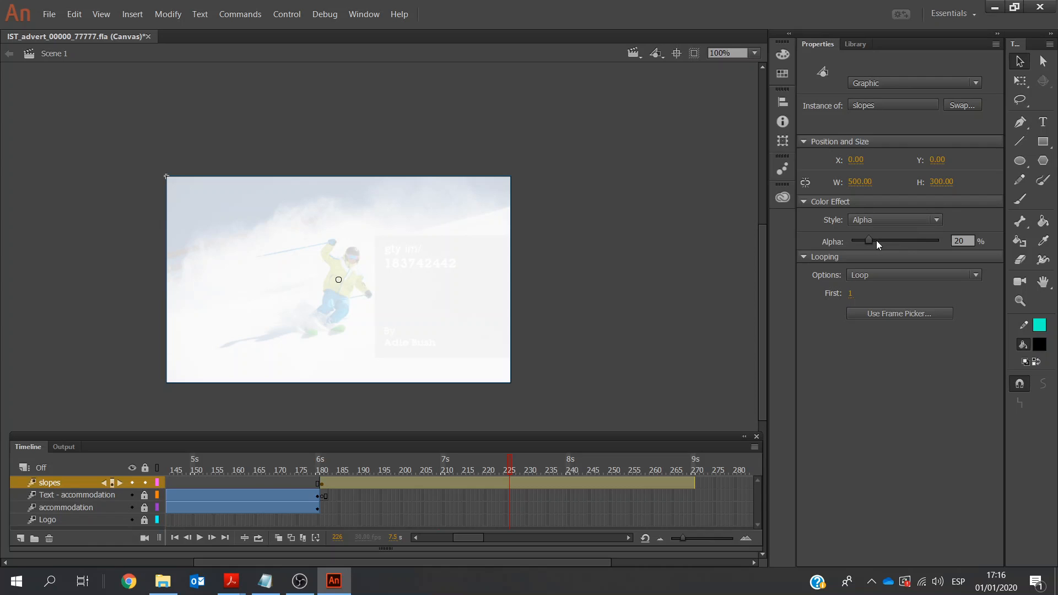
left_click_drag(869, 240, 945, 239)
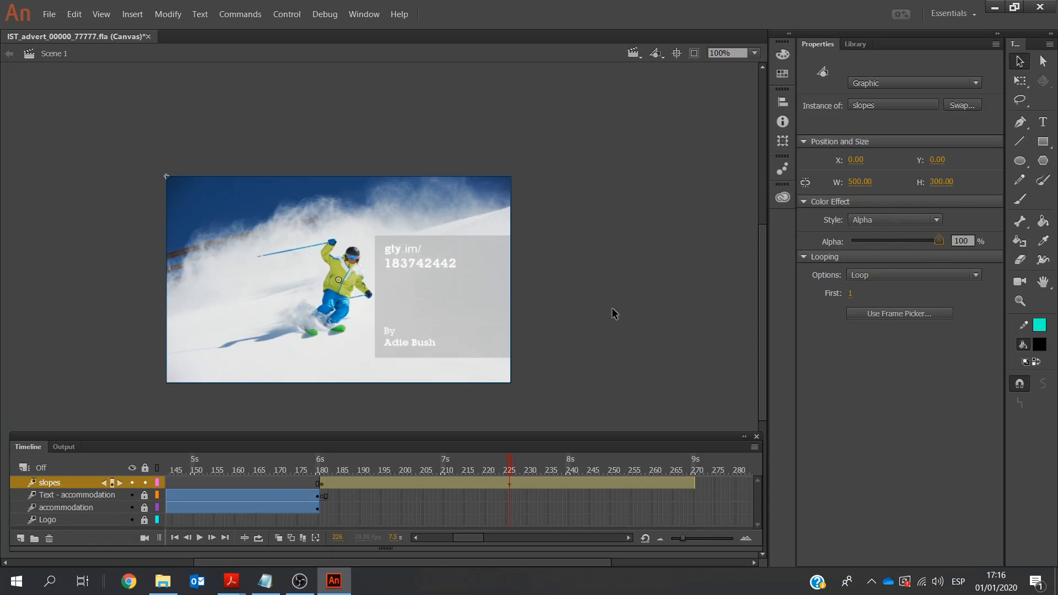
Set the slopes image's alpha to 20% at frame 270, the end of the tween.
left_click(692, 485)
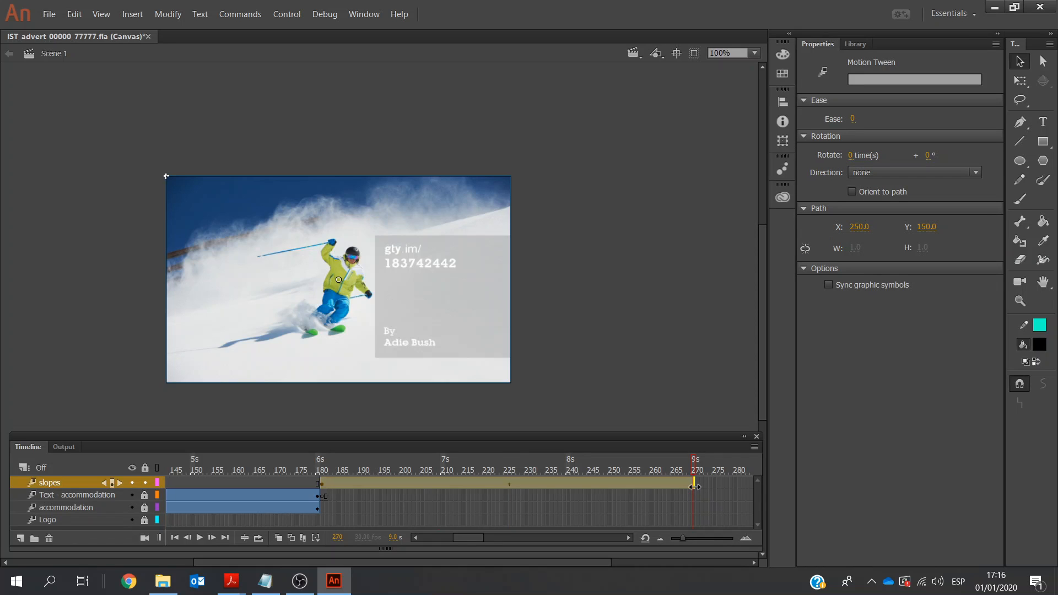
left_click(310, 327)
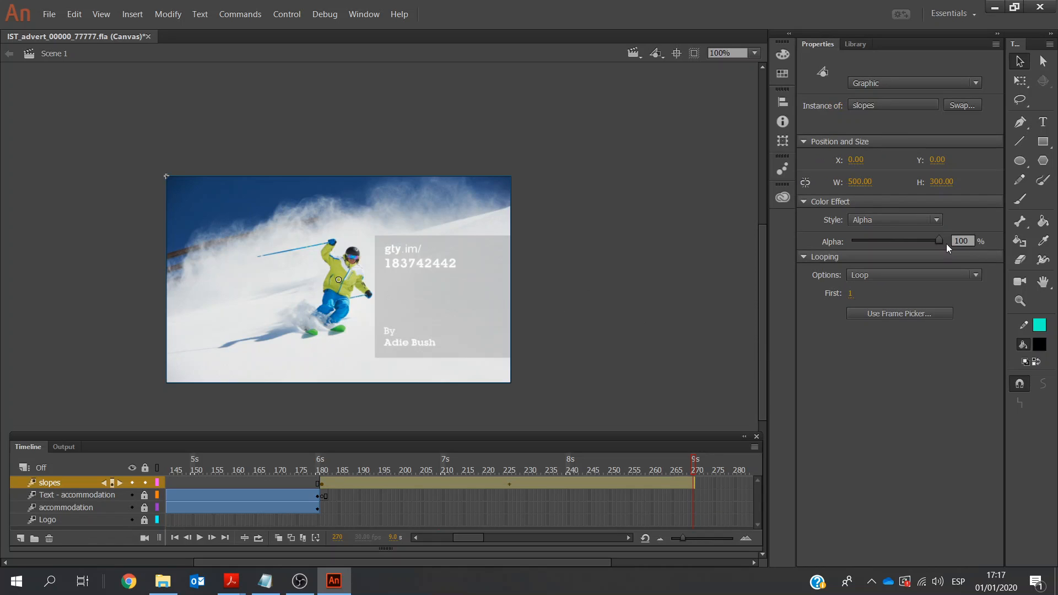
left_click_drag(940, 243, 869, 243)
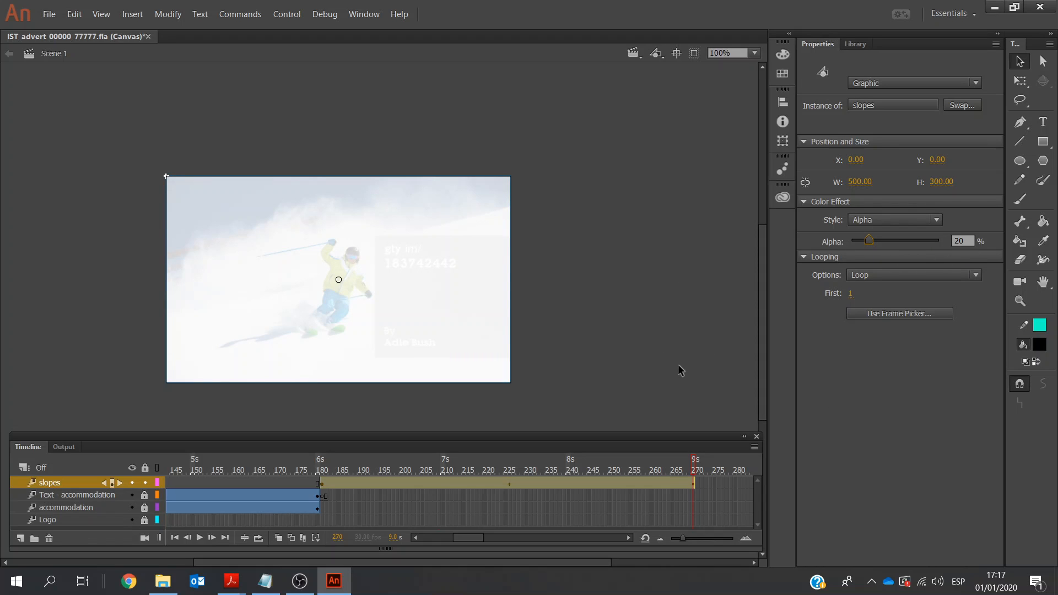
Lock the slopes layer and add a new layer named Text slopes above it.
left_click(145, 483)
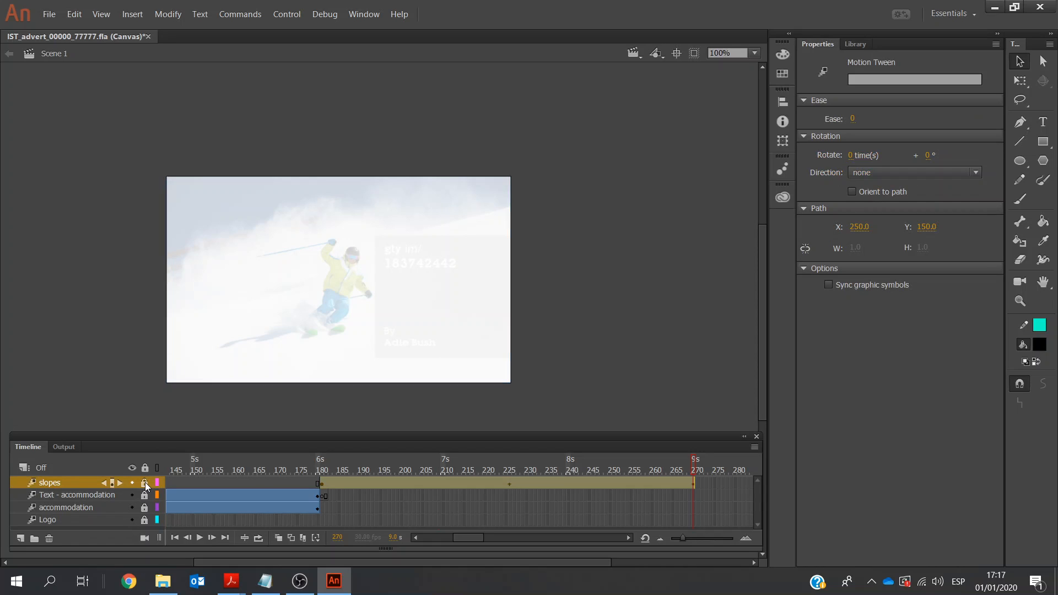
left_click(19, 539)
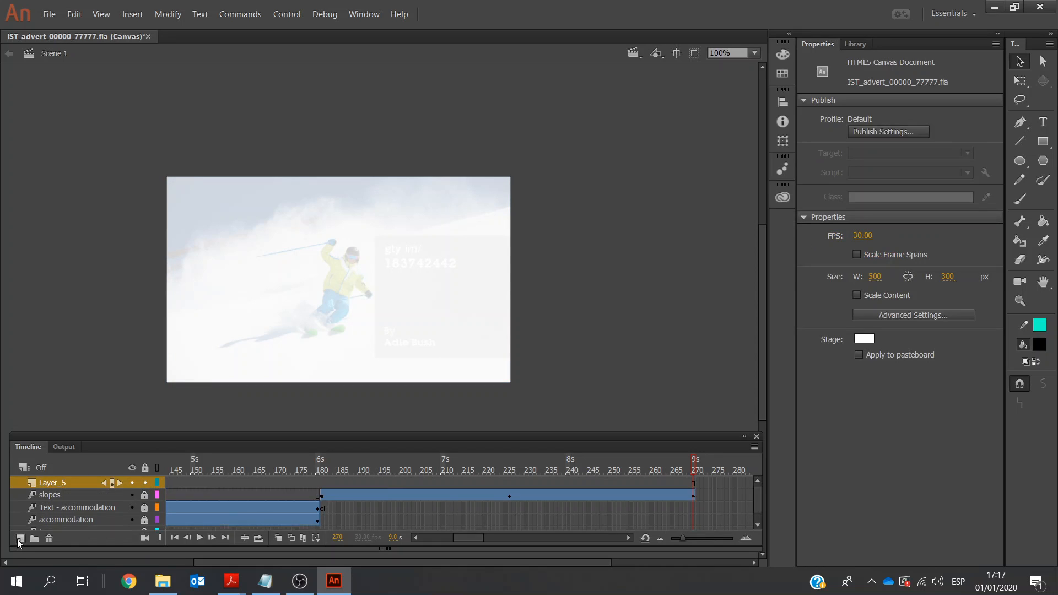
left_click(58, 486)
double_click(57, 485)
type("Text")
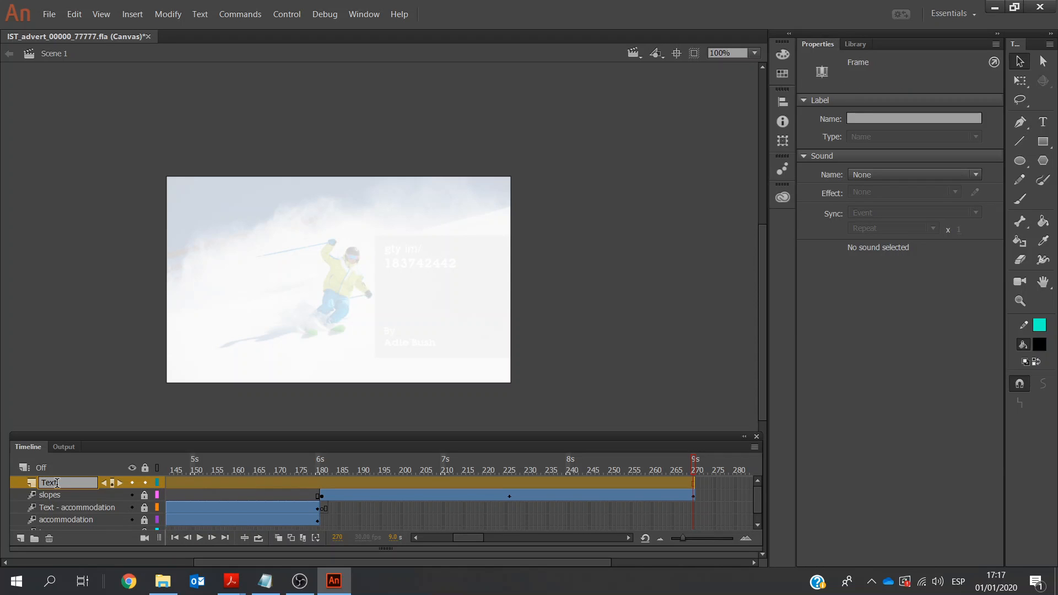
type(" slopes")
Insert a keyframe at frame 181 and a frame at frame 270 of the Text slopes layer.
left_click_drag(316, 484, 321, 484)
left_click(321, 482)
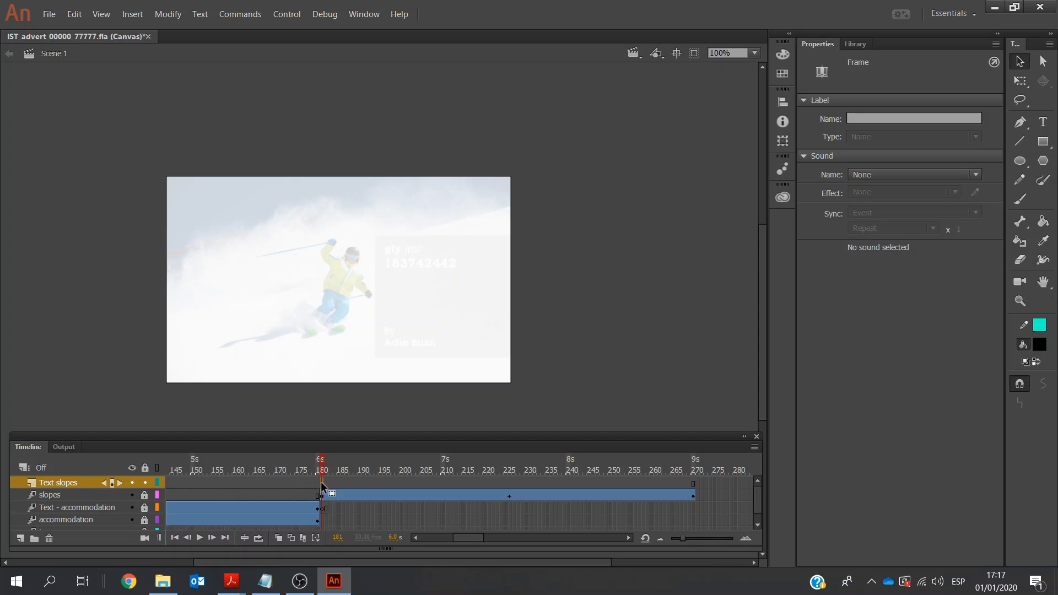
right_click(321, 482)
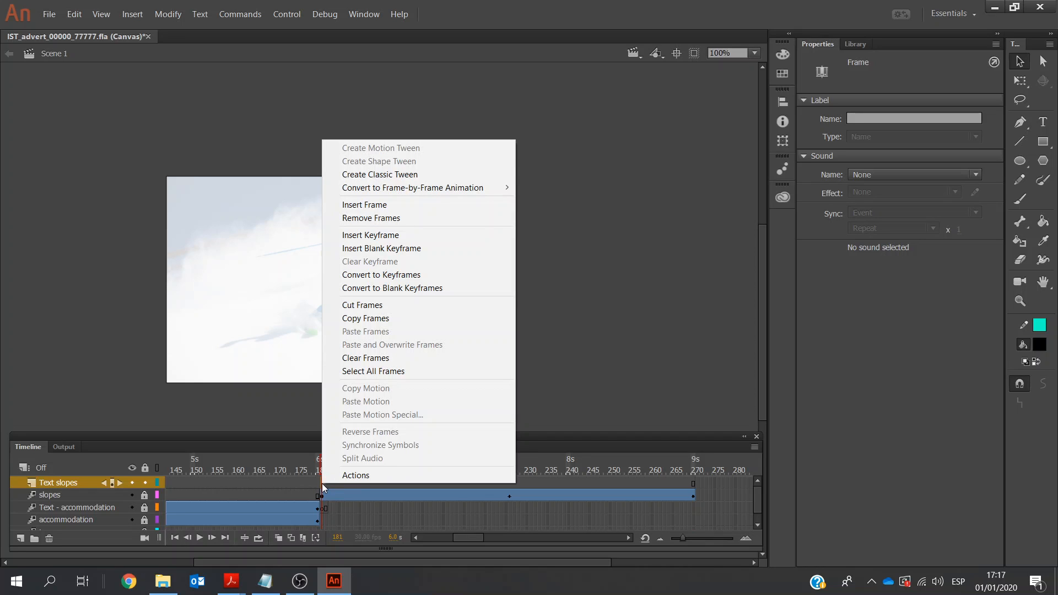
left_click(379, 241)
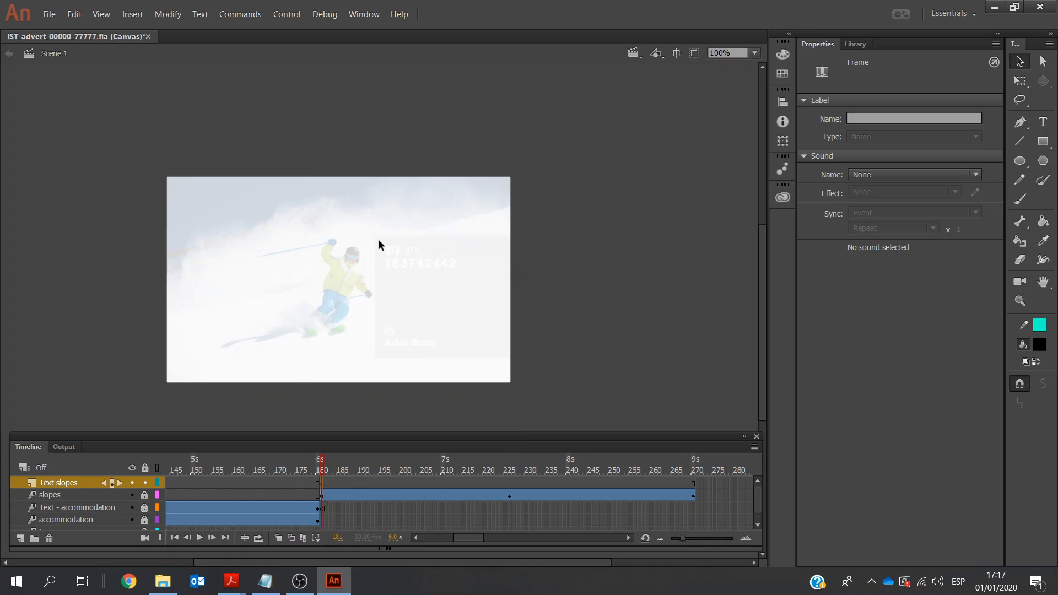
left_click(693, 484)
right_click(692, 484)
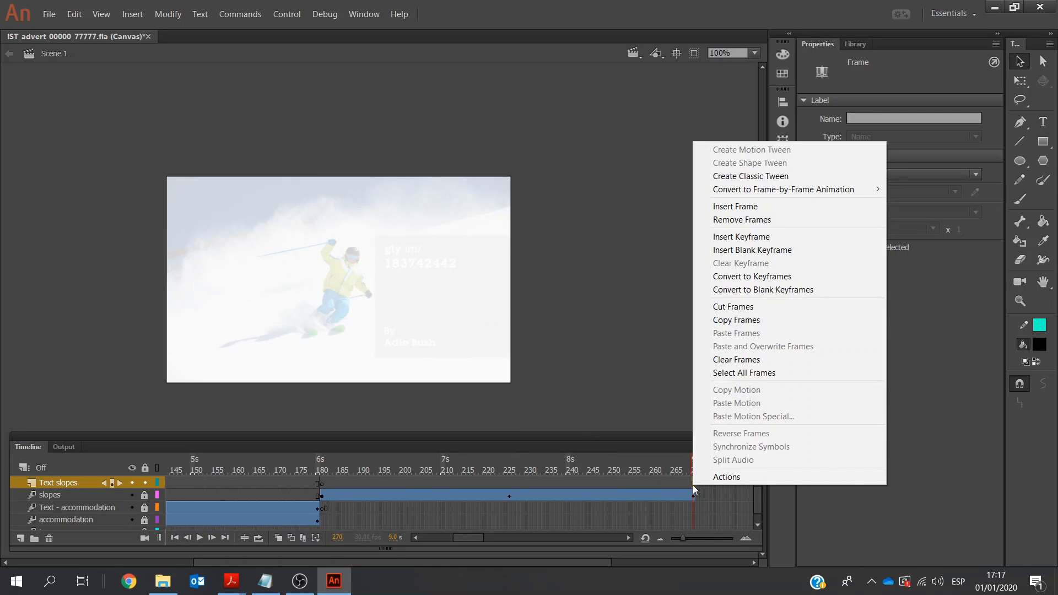
left_click(755, 206)
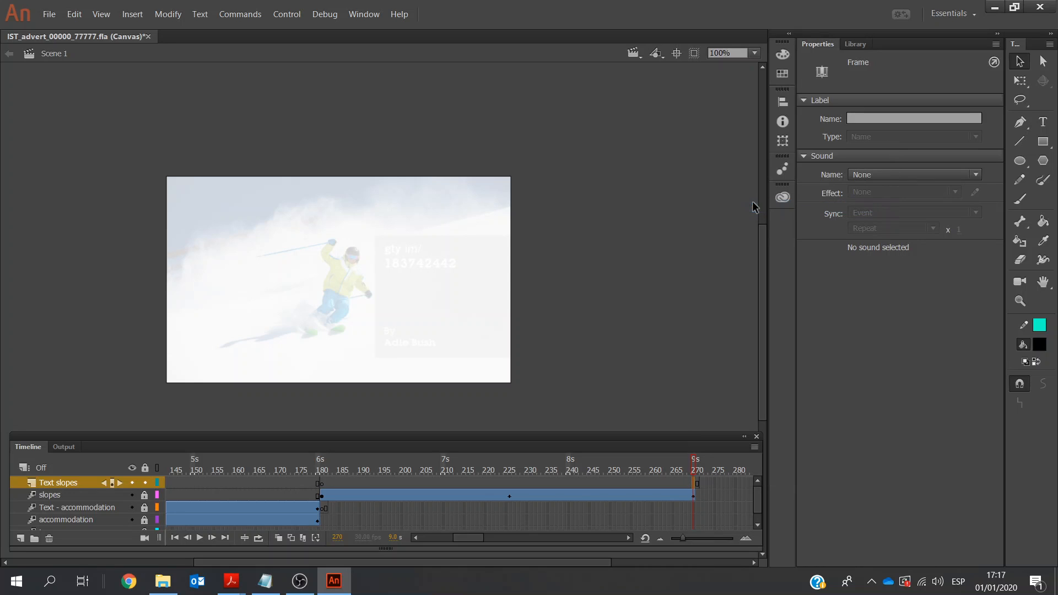
Select frame 181 of the Text slopes layer, copy the caption World class Slopes from the Notepad notes and return to Animate.
left_click(322, 484)
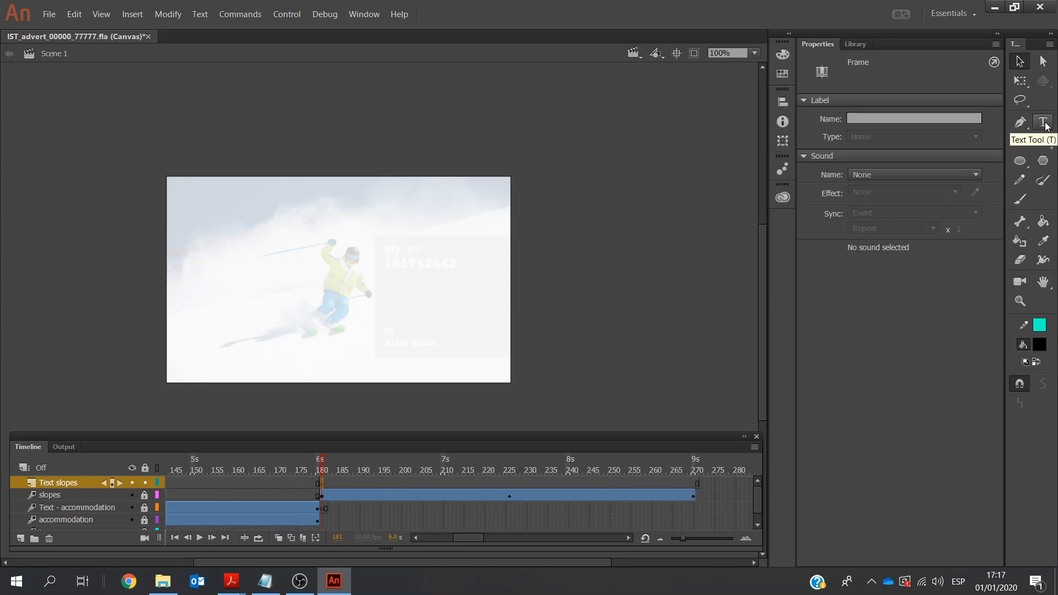
left_click(265, 581)
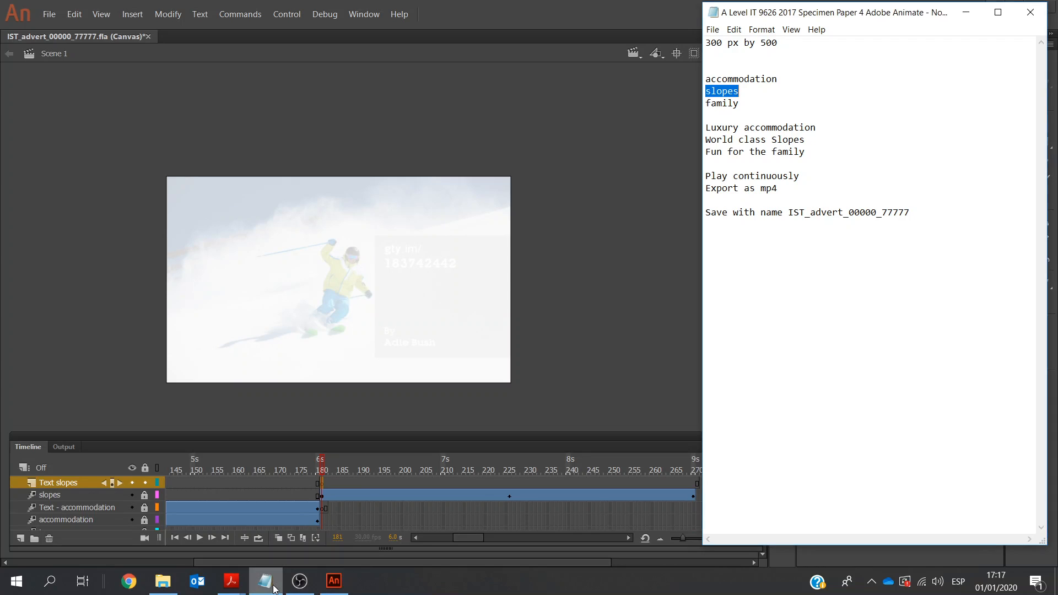
left_click_drag(806, 140, 706, 140)
key("ctrl+c")
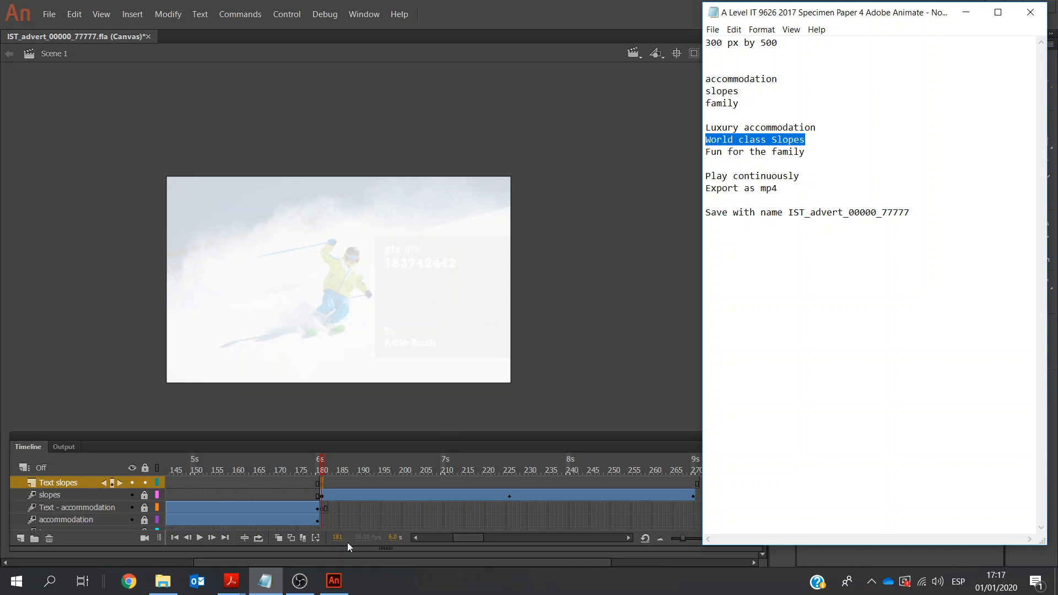
left_click(333, 583)
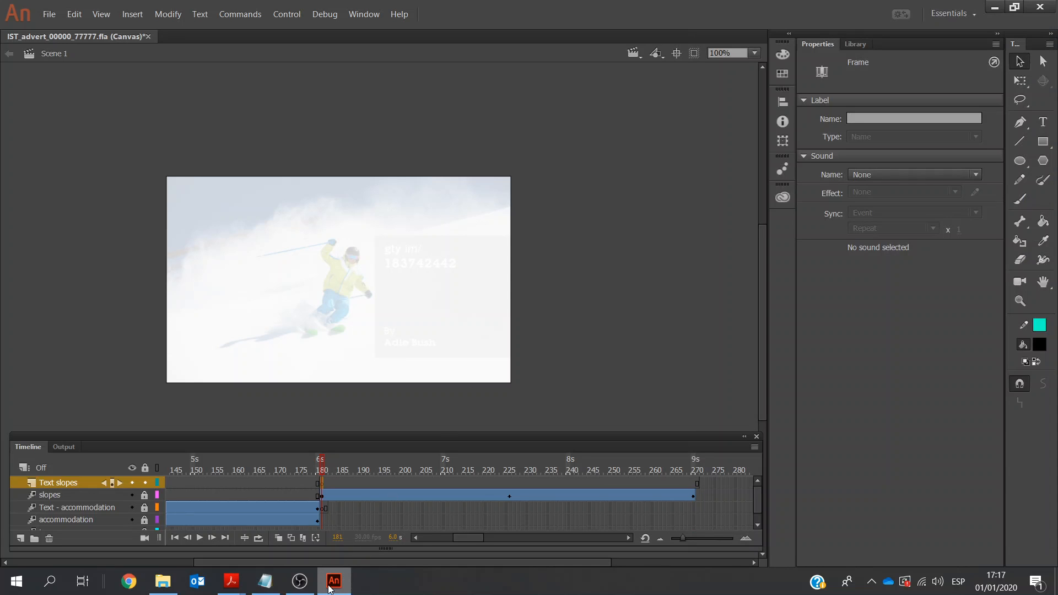
Add a dynamic text box at about X 299, Y 230 on the stage and paste the caption World class Slopes into it.
left_click(1042, 125)
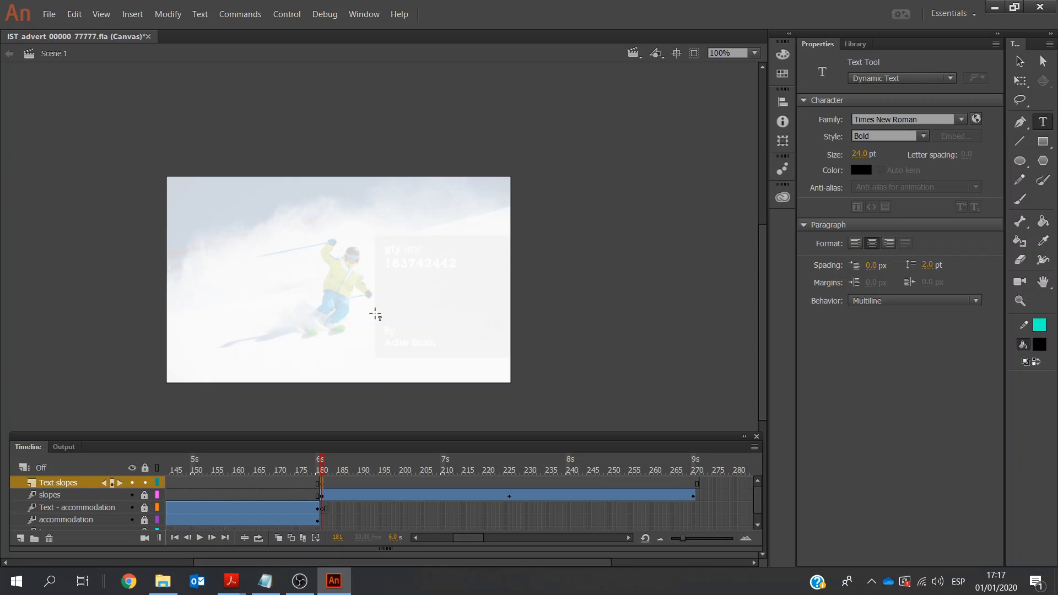
left_click(374, 349)
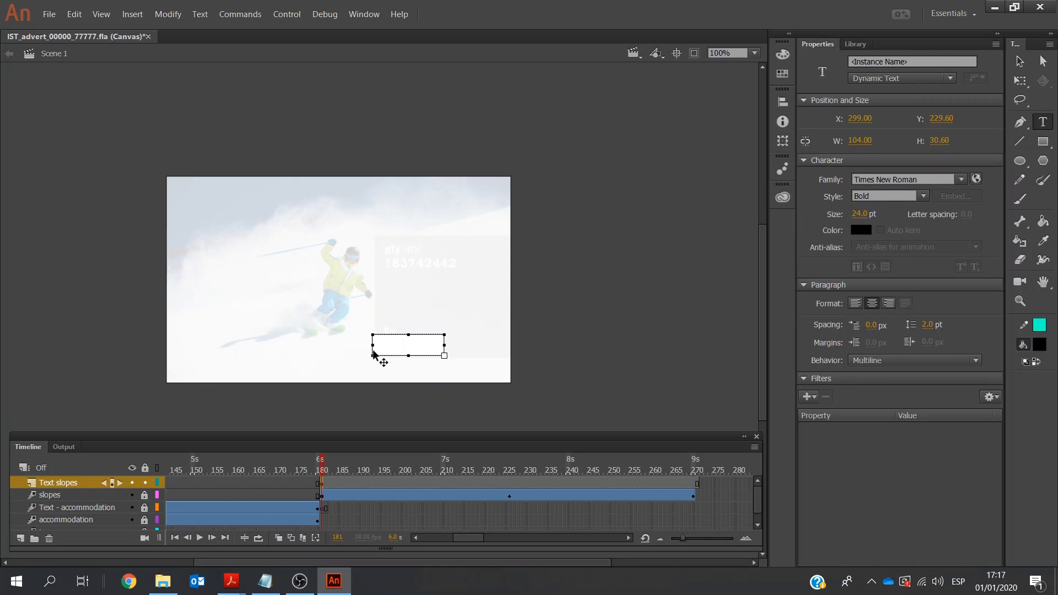
key("ctrl+v")
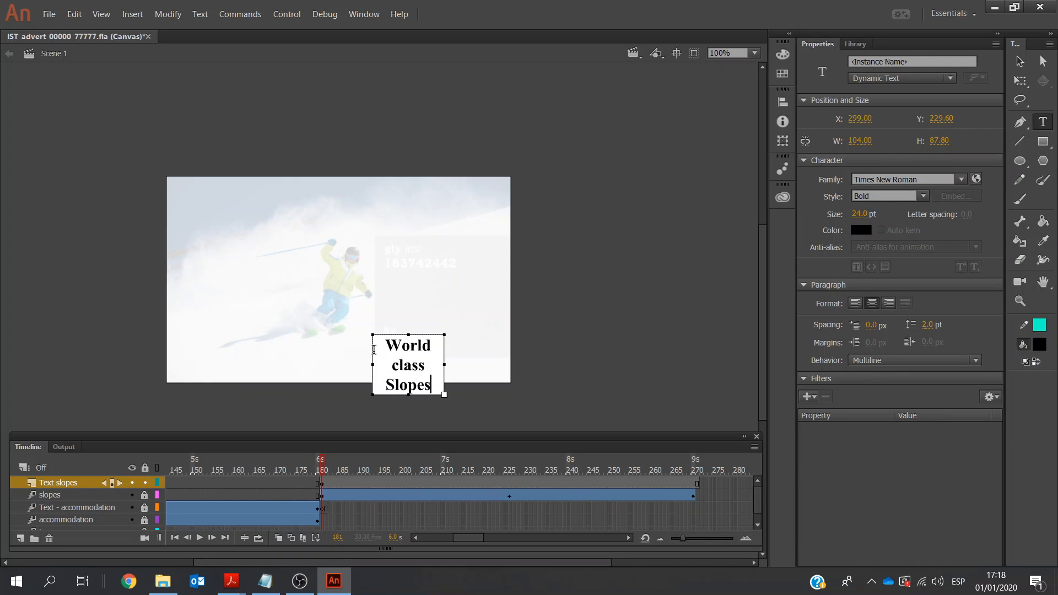
Resize the World class Slopes text box to about 174 by 59 px and move it to X 324, Y 239.6.
left_click_drag(444, 364, 493, 364)
left_click_drag(434, 399, 432, 375)
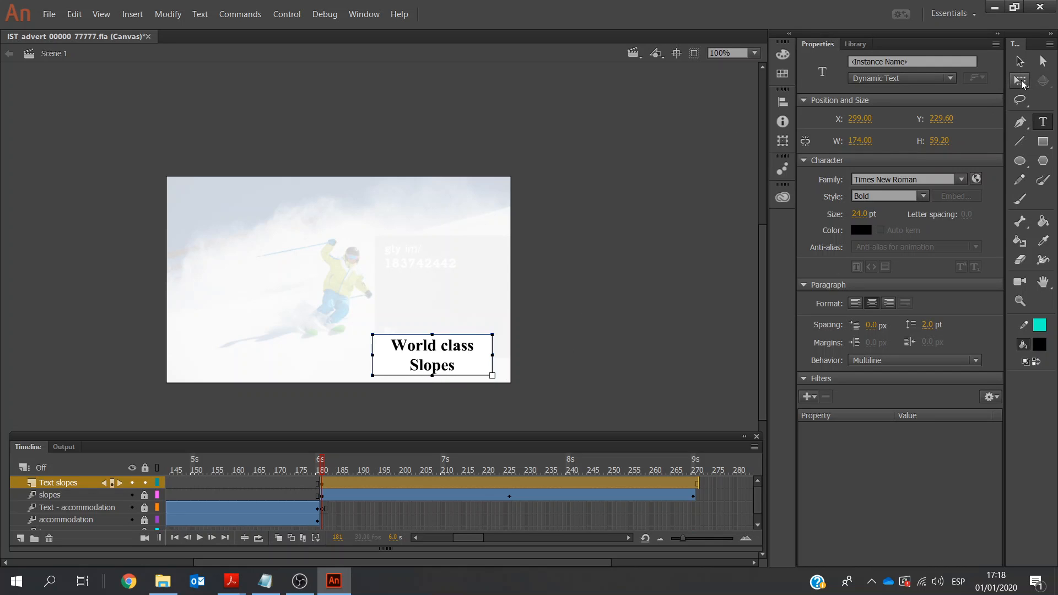
left_click(1023, 64)
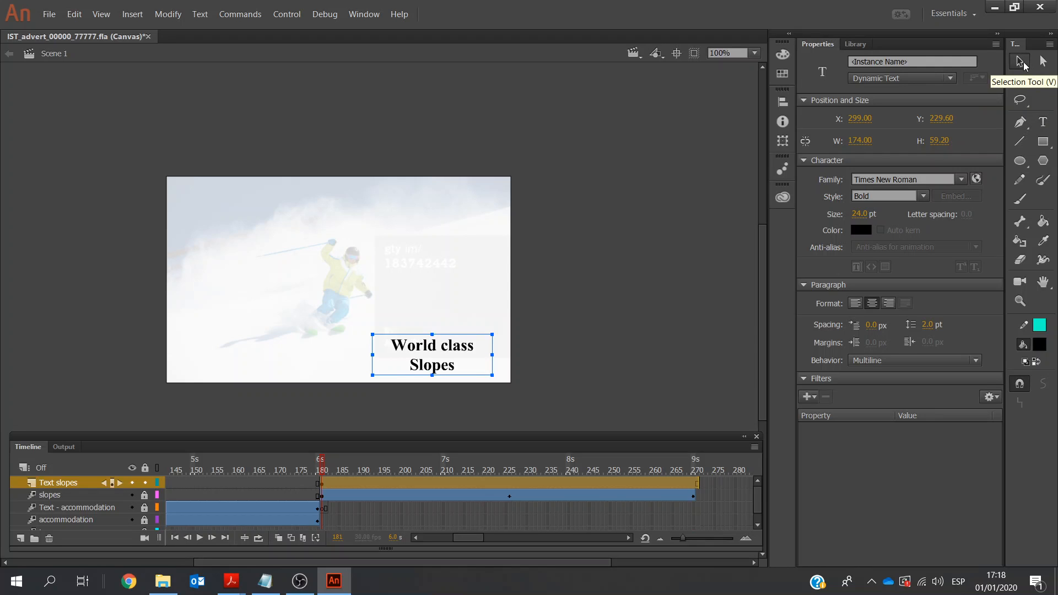
key("Down")
key("Down")
key("Down")
key("Down")
key("Down")
key("Down")
key("Down")
key("Down")
key("Down")
key("Down")
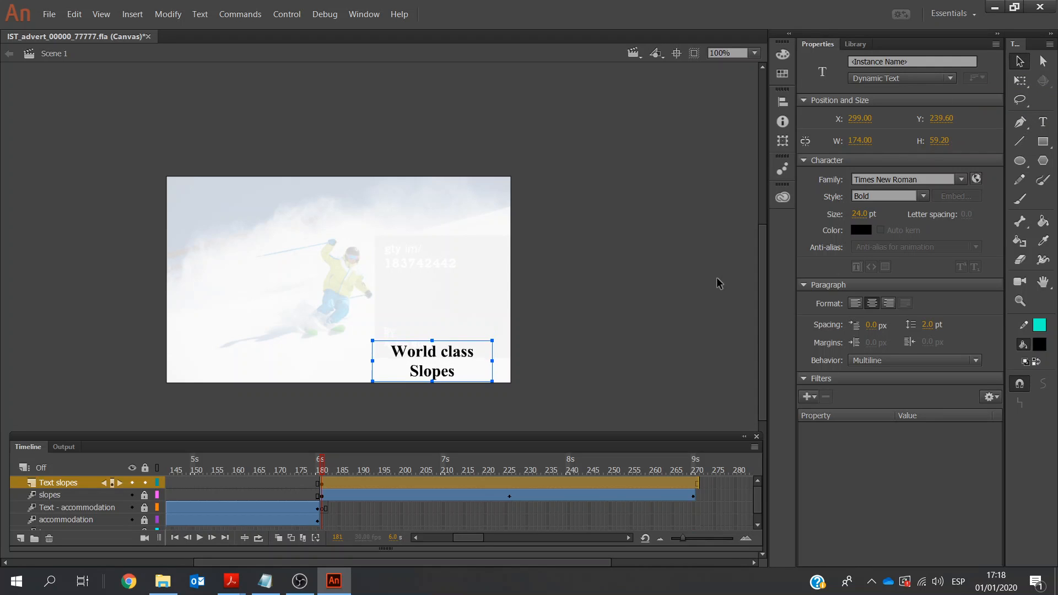
key("Right")
key("Right")
key("Right")
key("Right")
key("Right")
key("Right")
key("Right")
key("Right")
key("Right")
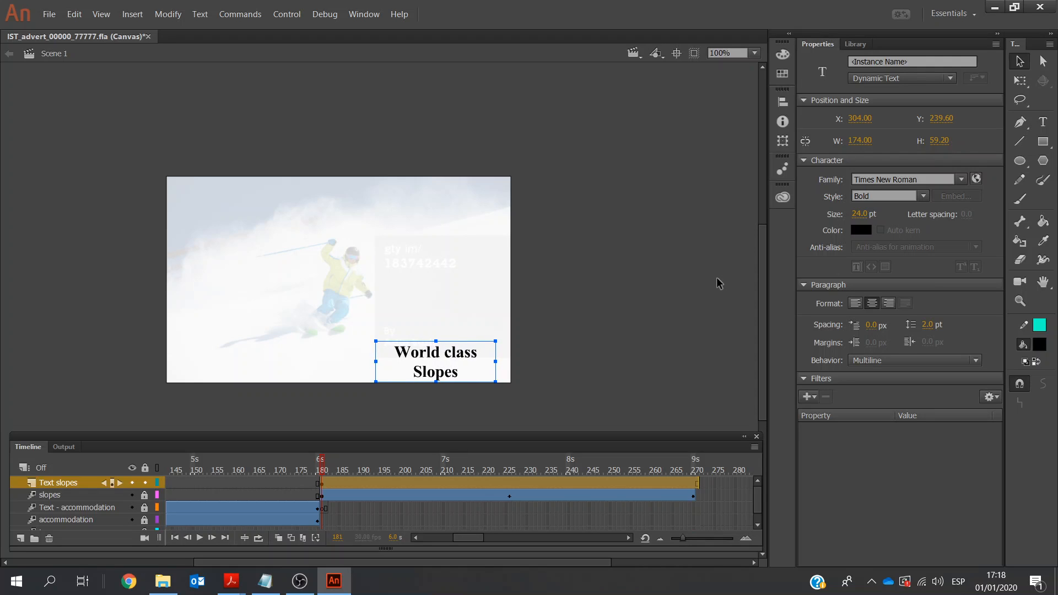
key("Right")
key("Right")
key("Right")
key("Right")
key("Right")
key("Right")
key("Right")
key("Right")
key("Right")
key("Right")
key("Right")
key("Right")
key("Right")
key("Right")
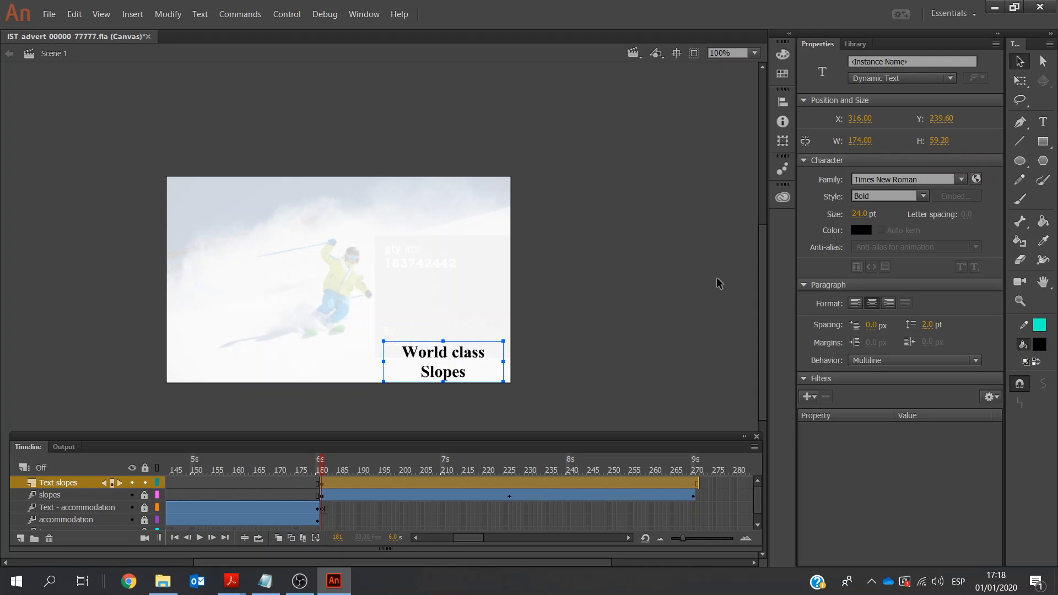
key("Right")
key("Right")
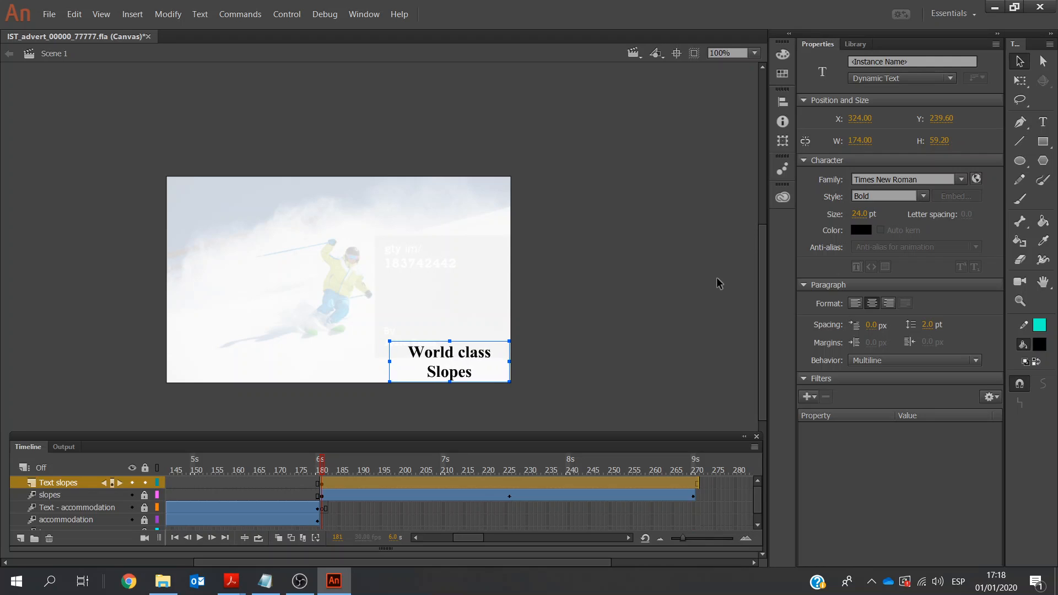
Convert the caption text at frame 181 into a graphic symbol named World class Slopes.
left_click(321, 482)
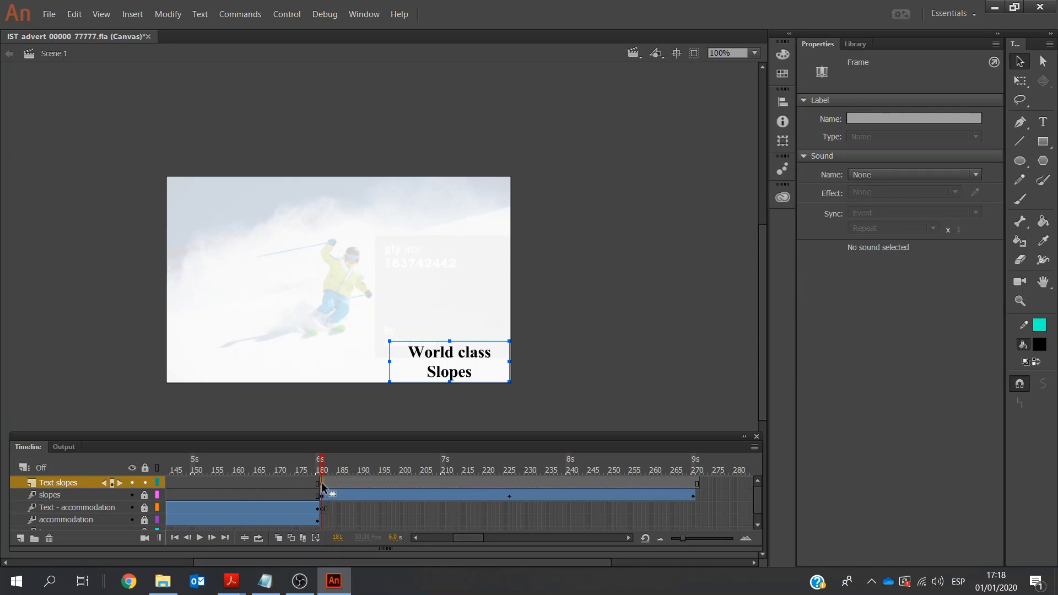
left_click(437, 367)
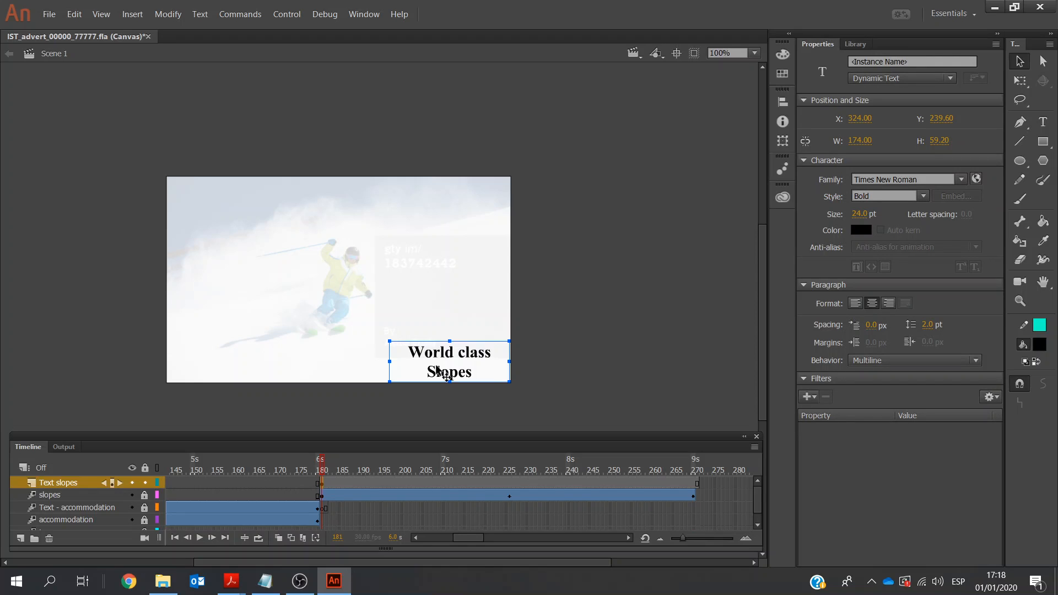
right_click(437, 371)
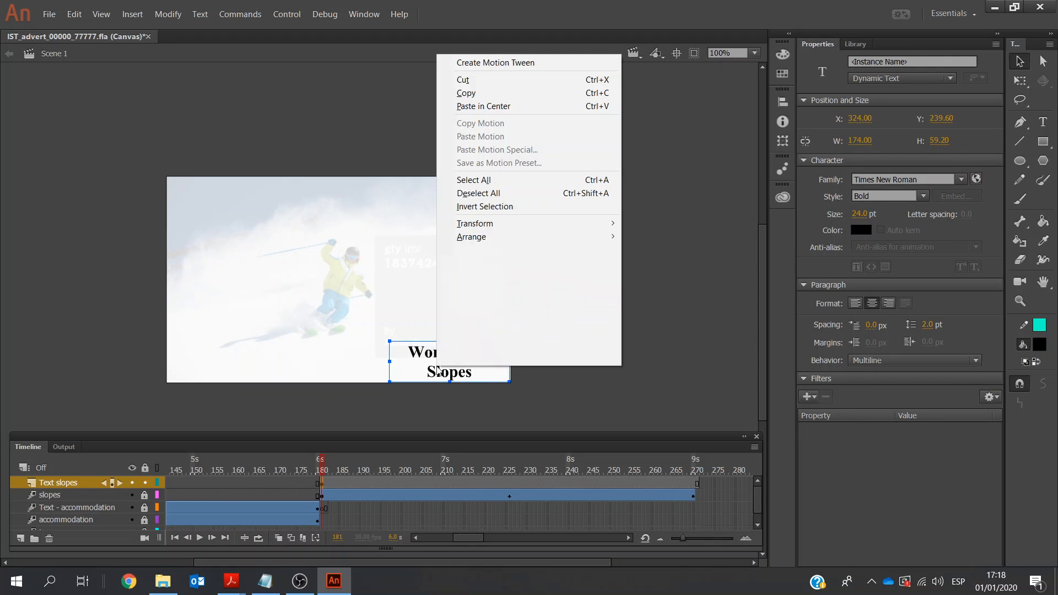
left_click(492, 346)
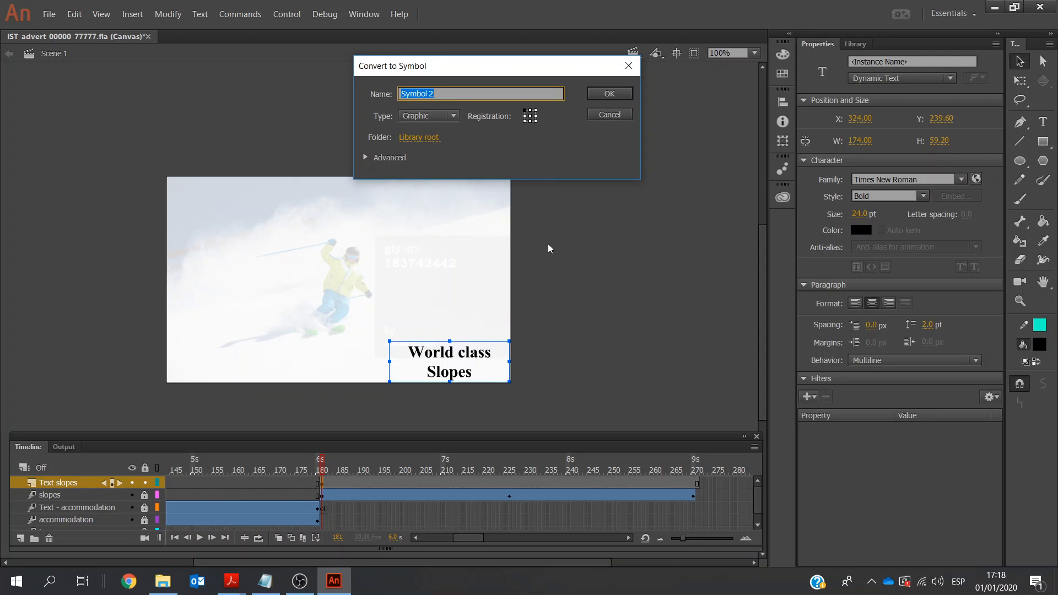
type("World class Slopes")
left_click(610, 93)
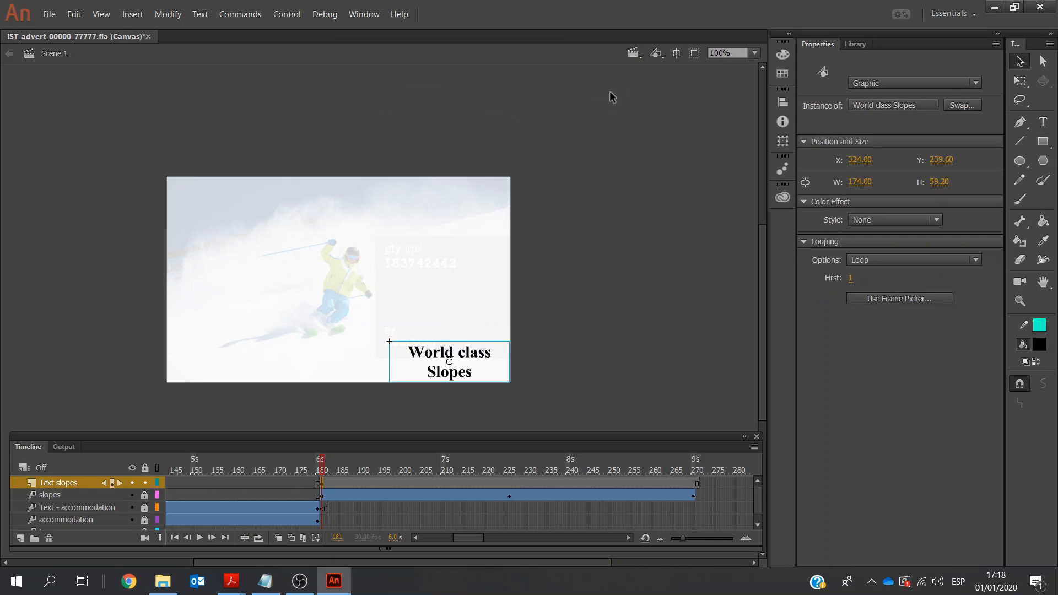
Create a motion tween on the Text slopes layer and set the caption's alpha to 20% at frame 181.
left_click(322, 484)
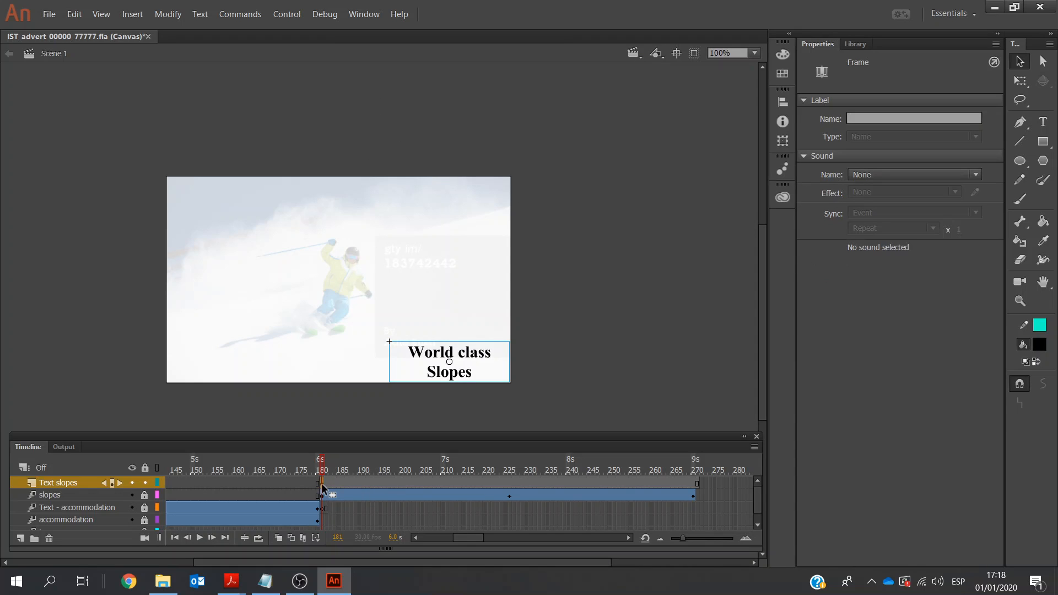
left_click(131, 15)
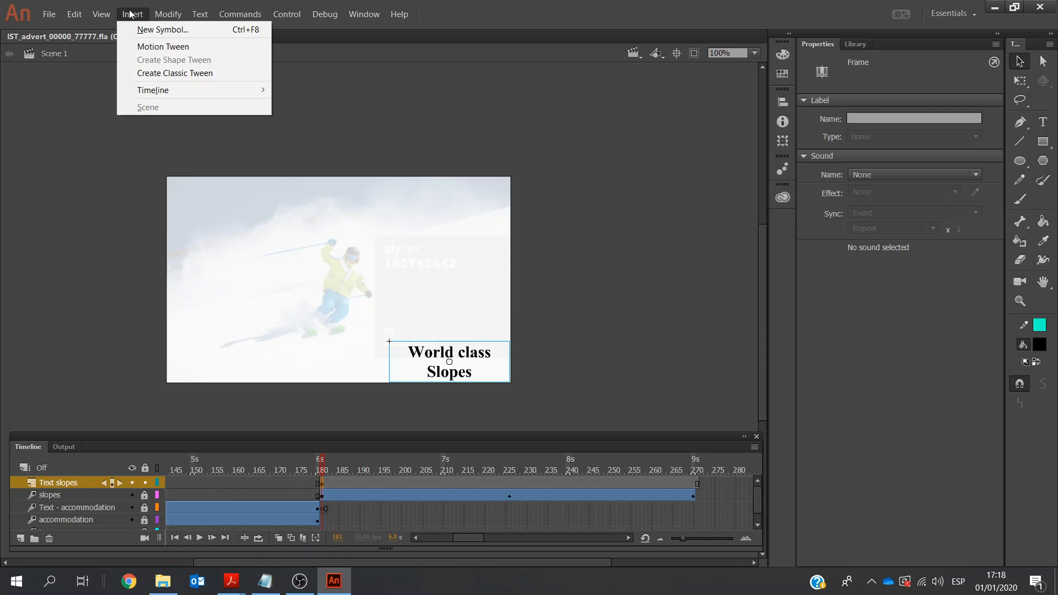
left_click(160, 48)
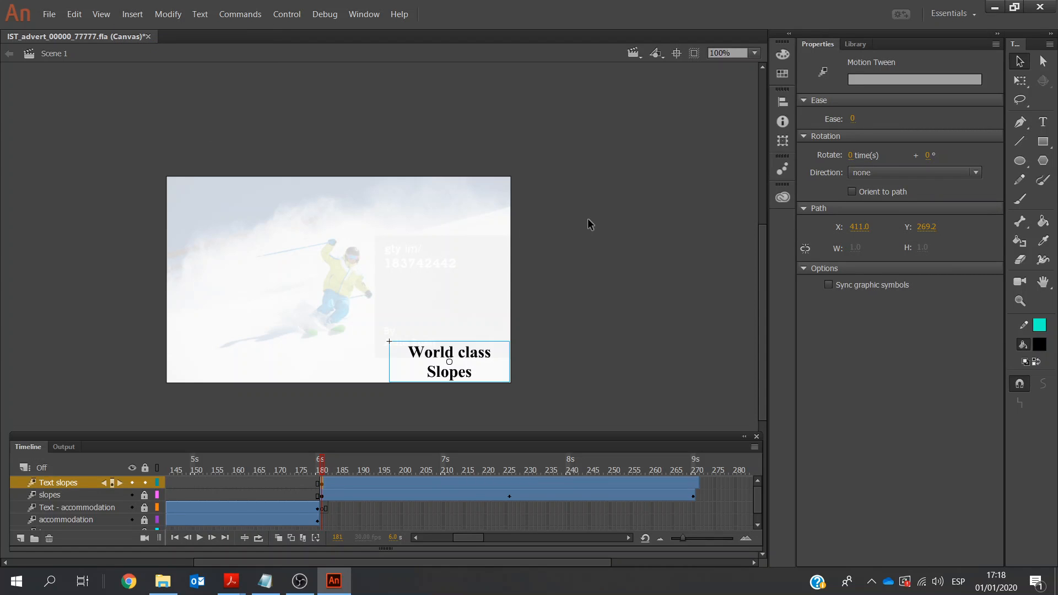
left_click(463, 375)
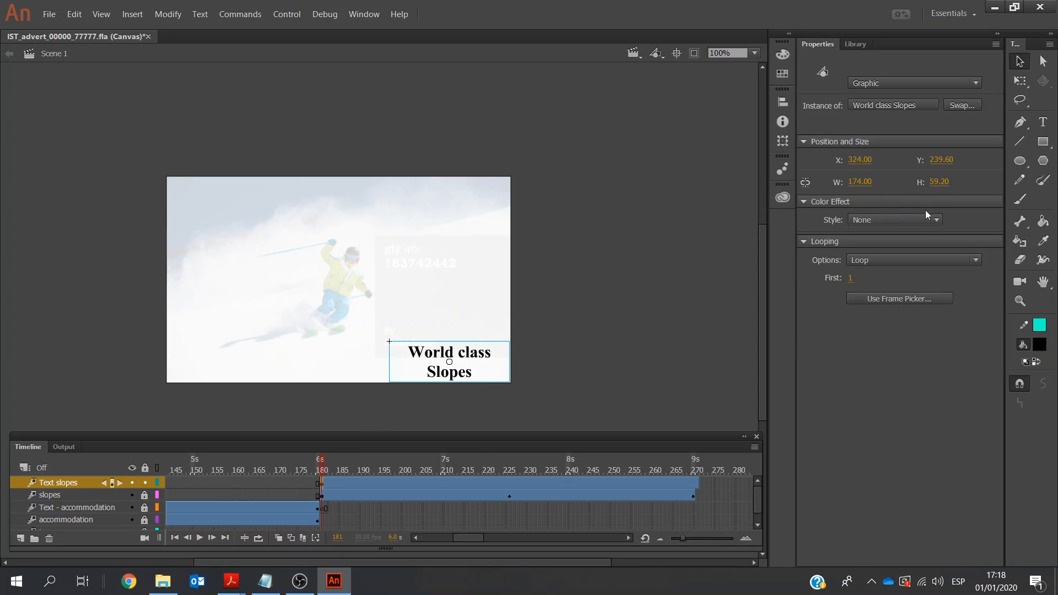
left_click(939, 220)
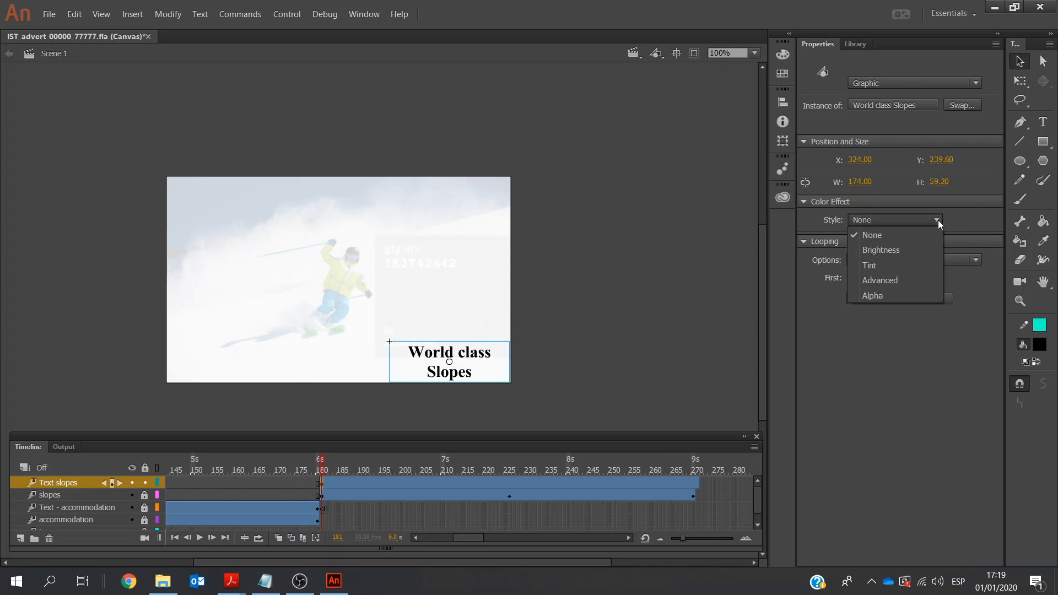
key("Escape")
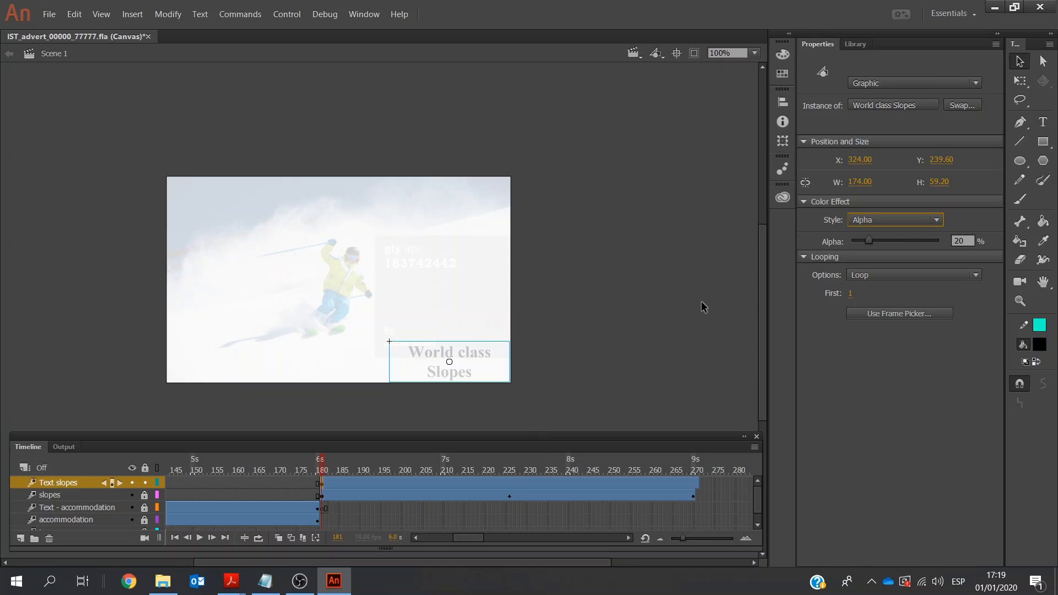
Set the World class Slopes caption's alpha to 100% at frame 226.
left_click(510, 489)
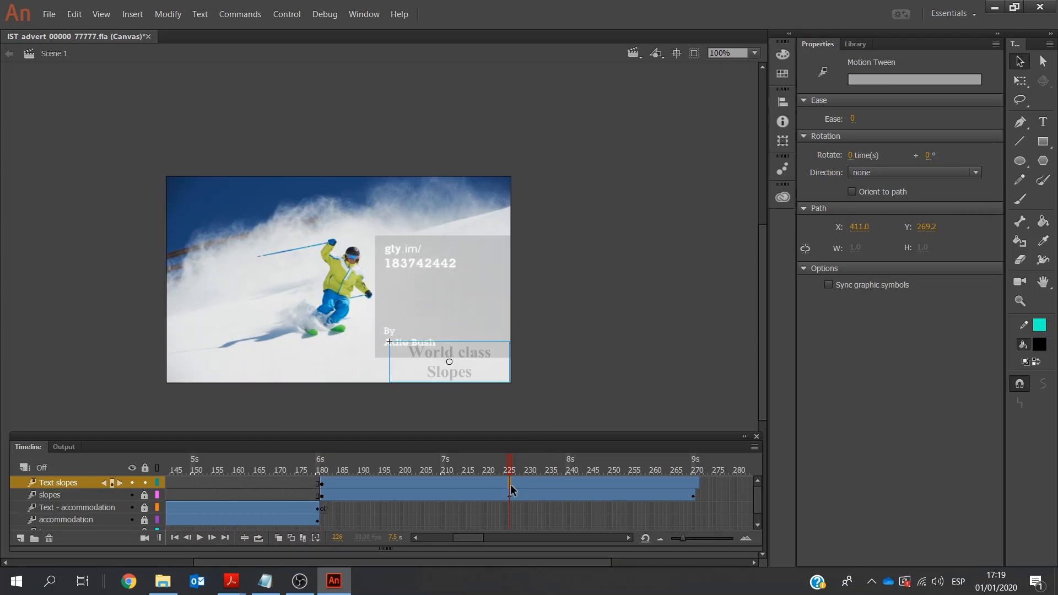
left_click(470, 372)
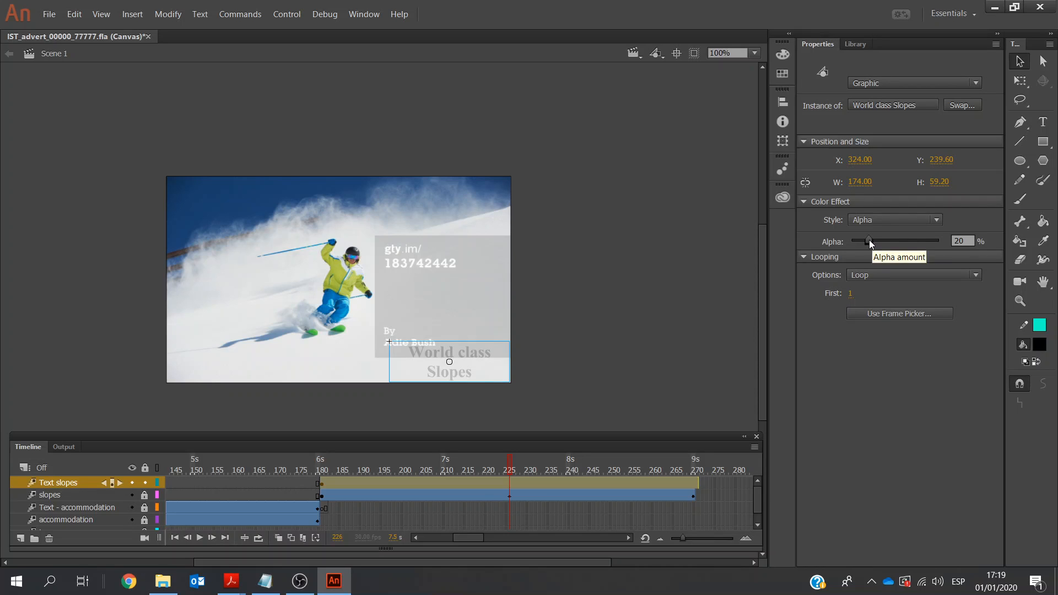
left_click_drag(870, 244, 943, 243)
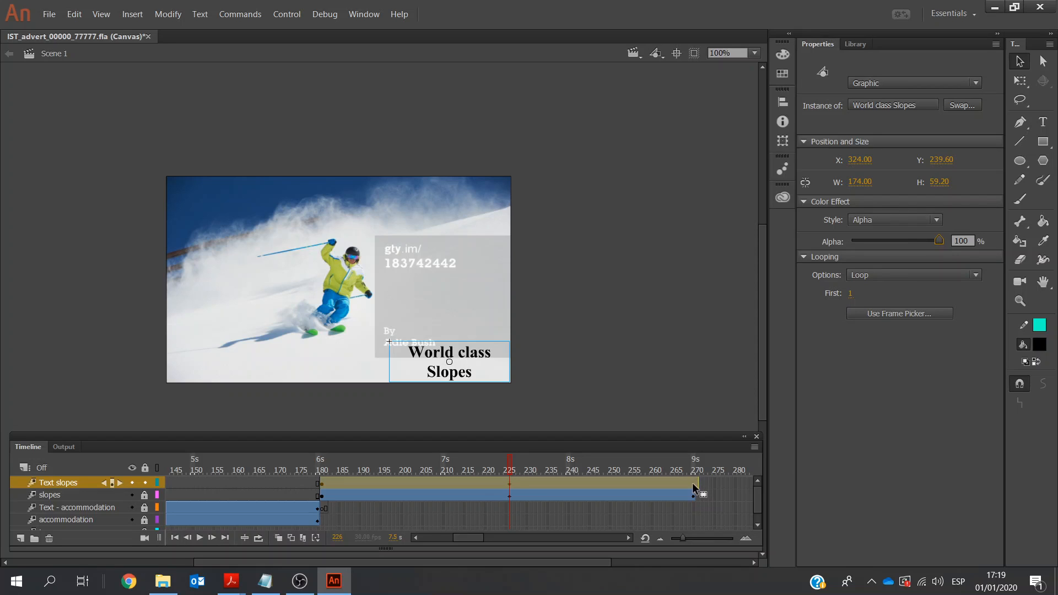
Set the World class Slopes caption's alpha to 20% at frame 270.
left_click(693, 482)
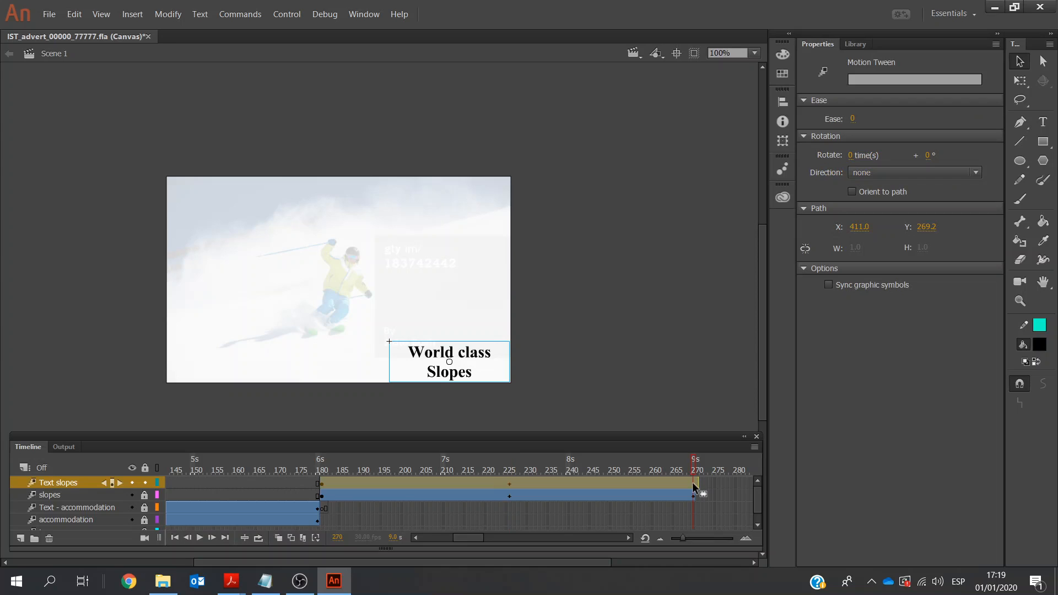
left_click(475, 374)
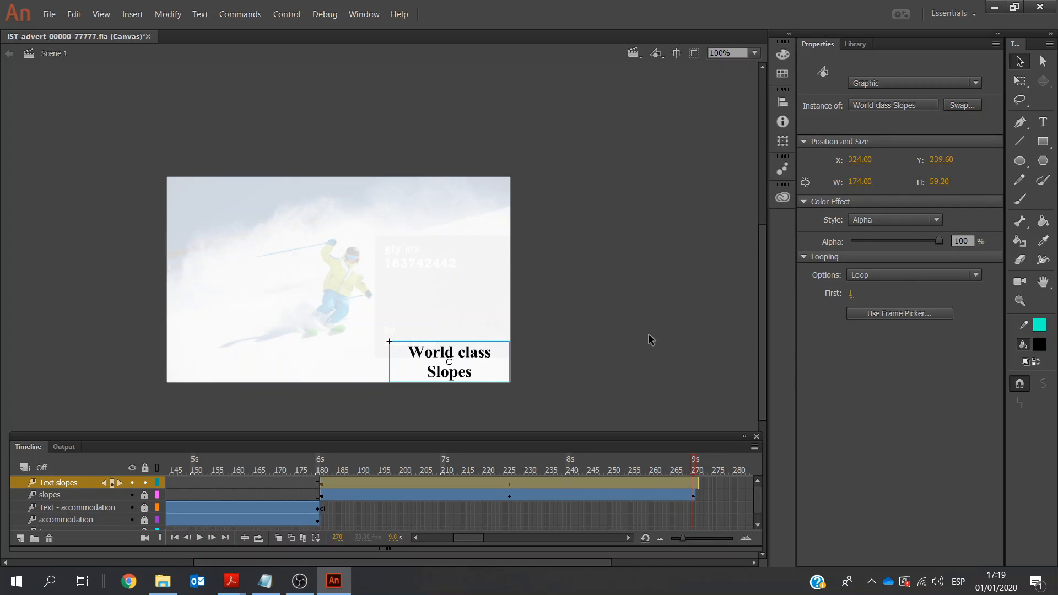
left_click(965, 241)
type("2")
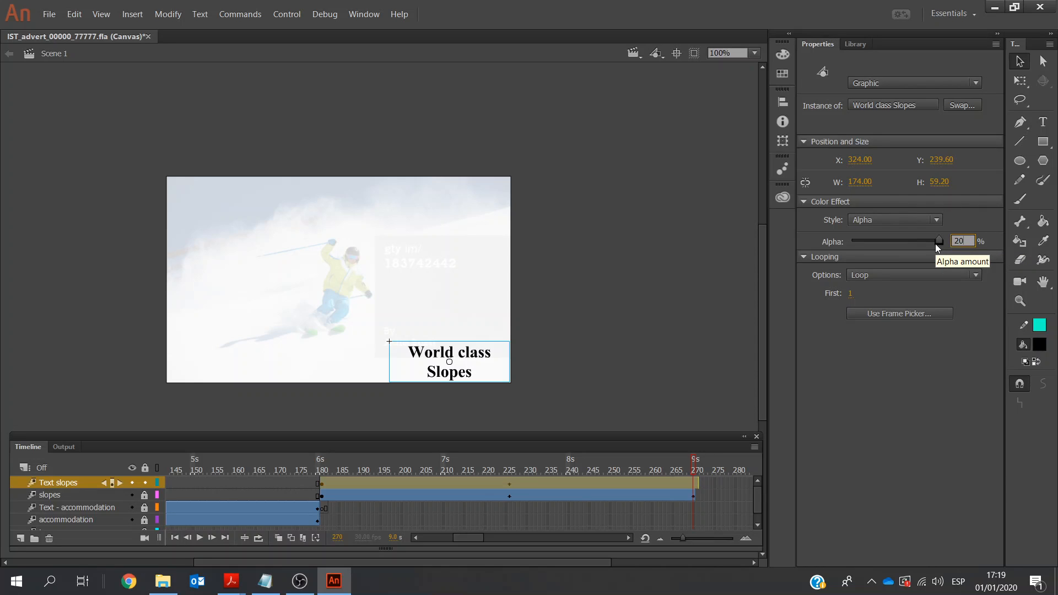
type("0")
key("Return")
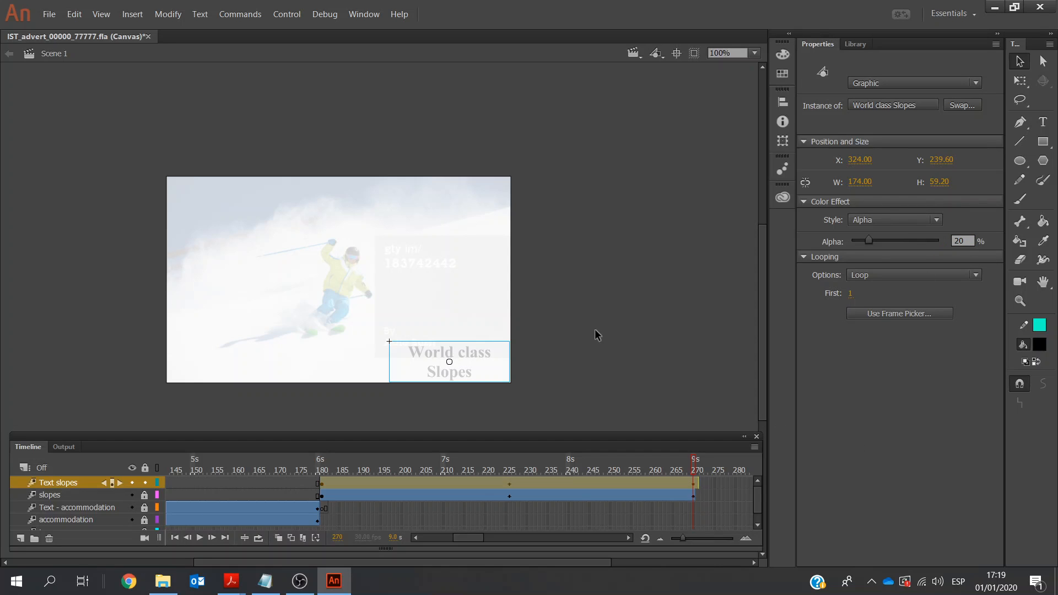
Lock the Text slopes layer and add a new layer above it.
left_click(144, 484)
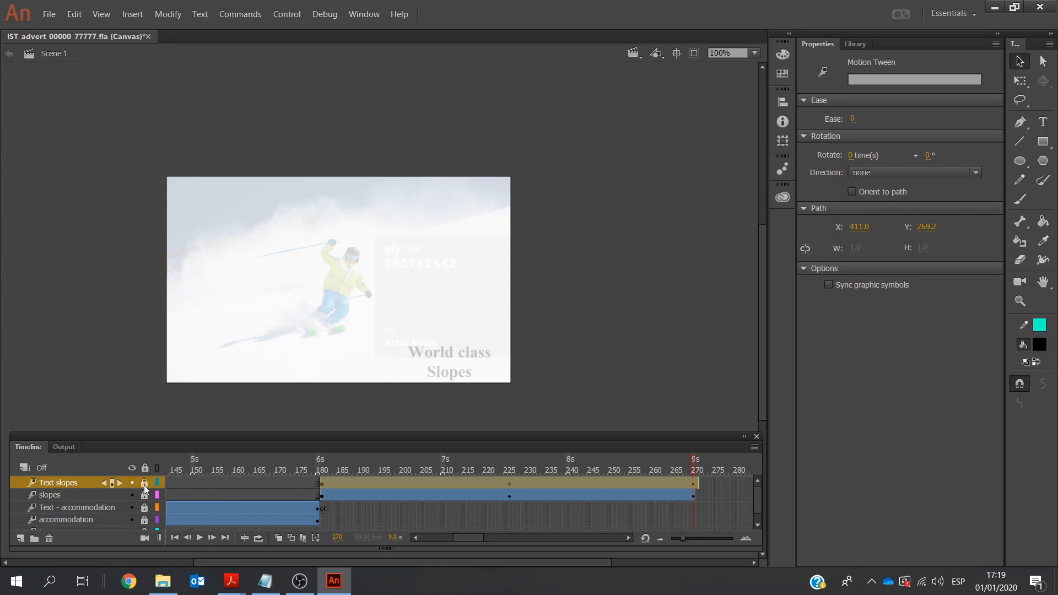
left_click(19, 539)
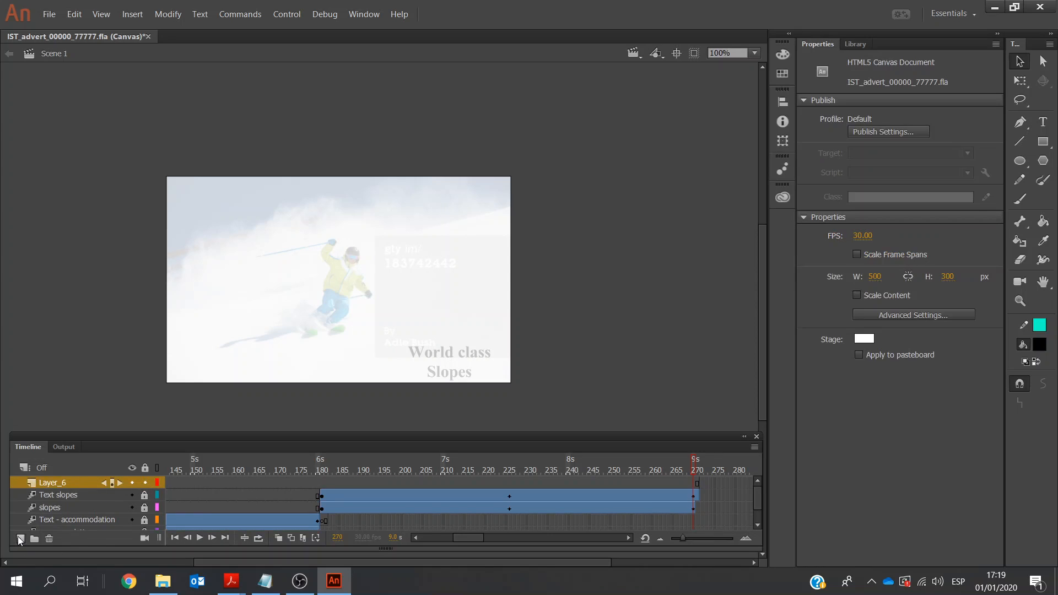
Check the third image's name in the exam PDF and the Notepad notes, and return to Animate.
left_click(234, 589)
left_click(311, 532)
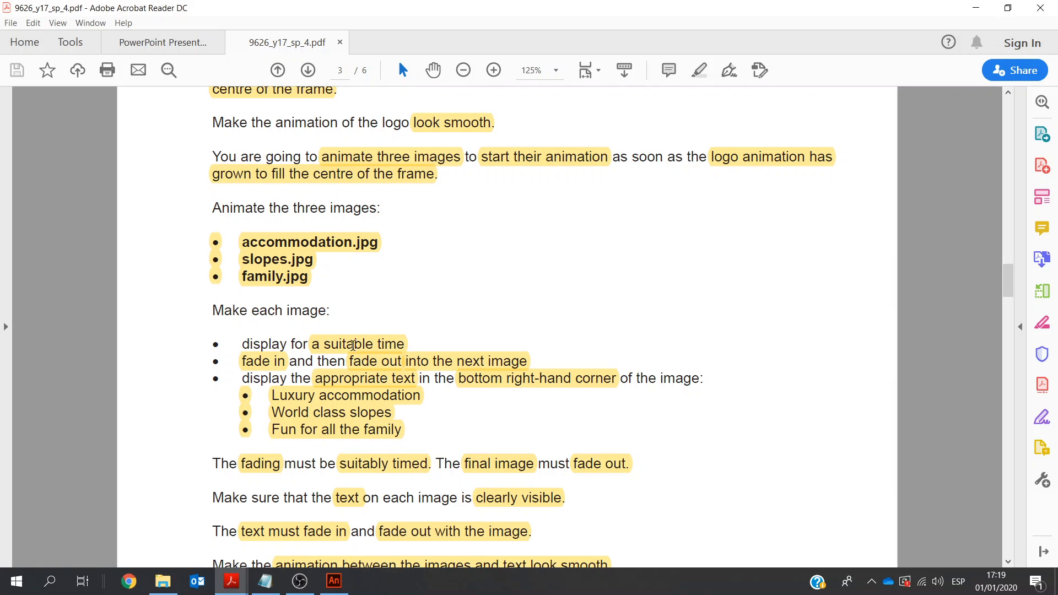
left_click(264, 581)
left_click_drag(741, 103, 701, 103)
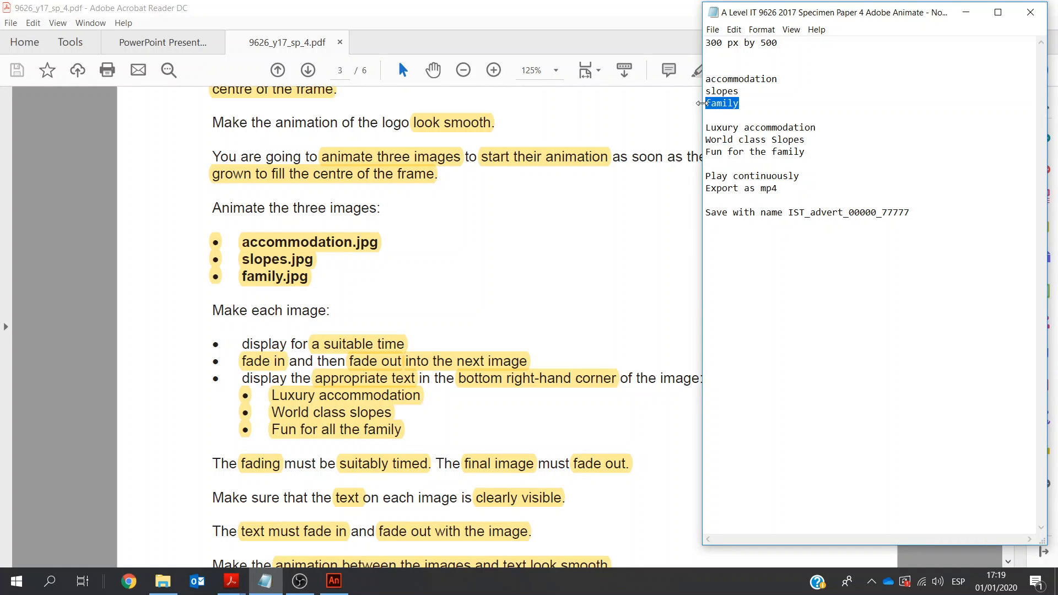
left_click(300, 583)
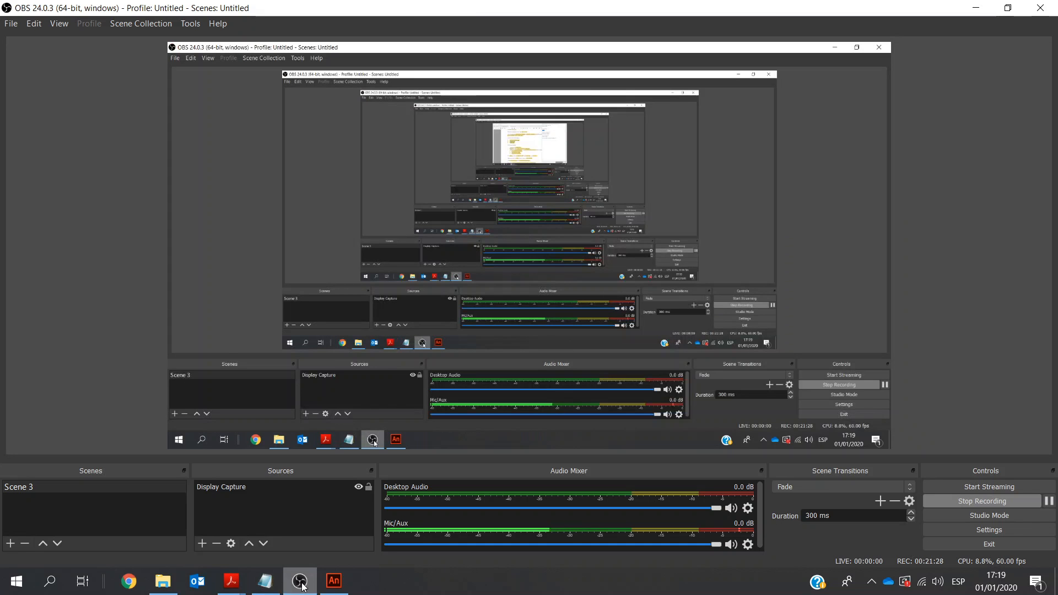
left_click(293, 589)
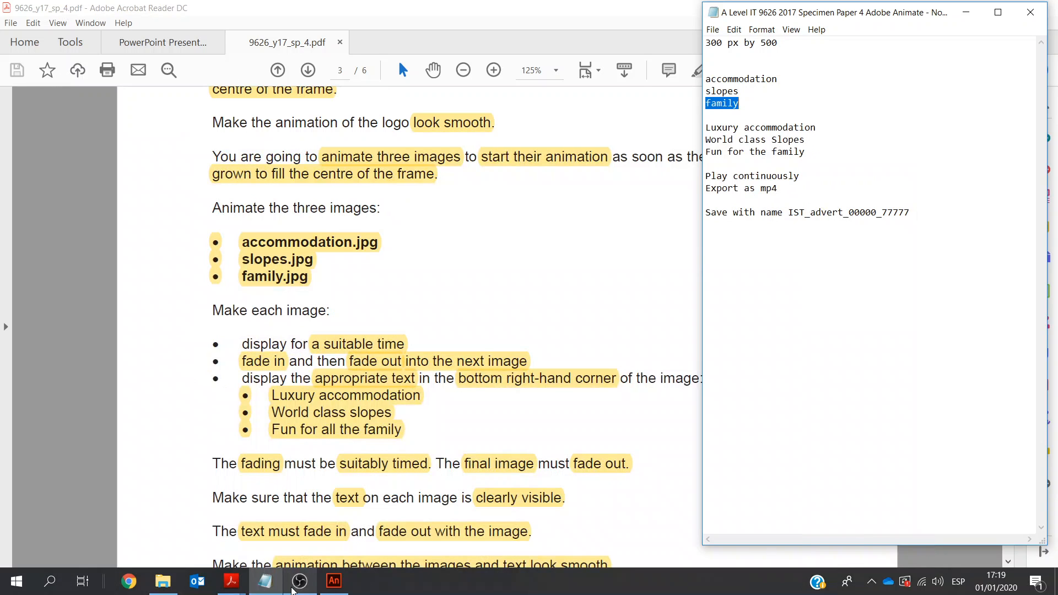
left_click(334, 581)
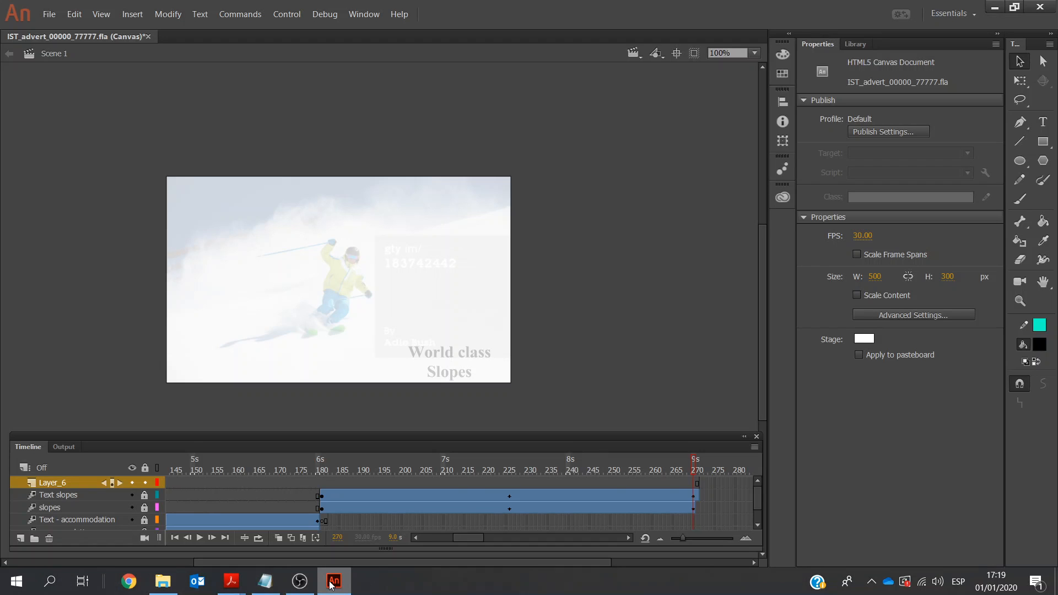
Rename the new layer above Text slopes as family.
left_click(52, 484)
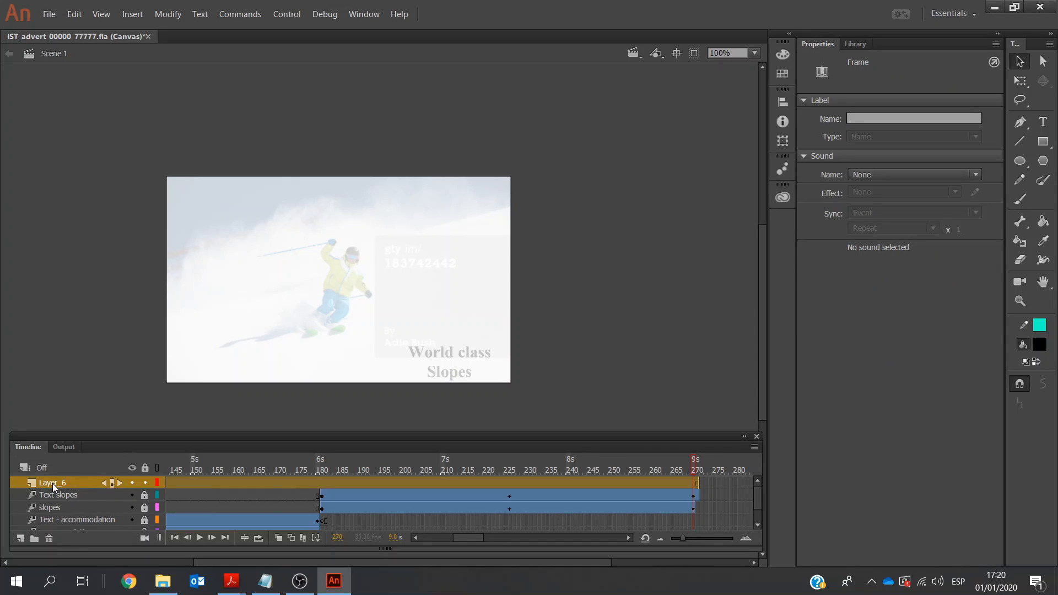
double_click(57, 484)
type("family")
Insert a keyframe at frame 271 on the family layer.
left_click(626, 540)
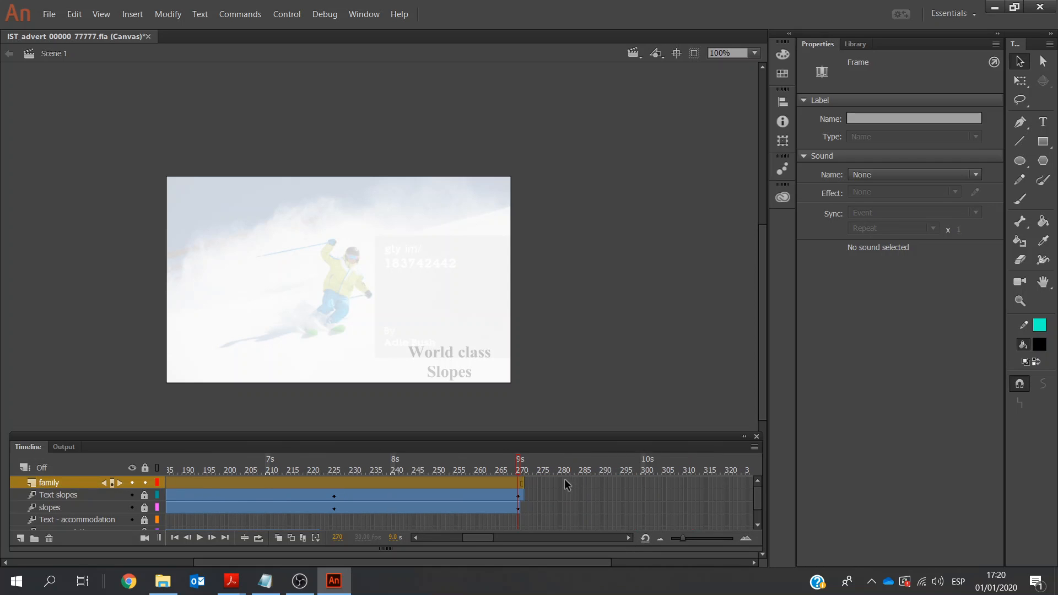
left_click(520, 483)
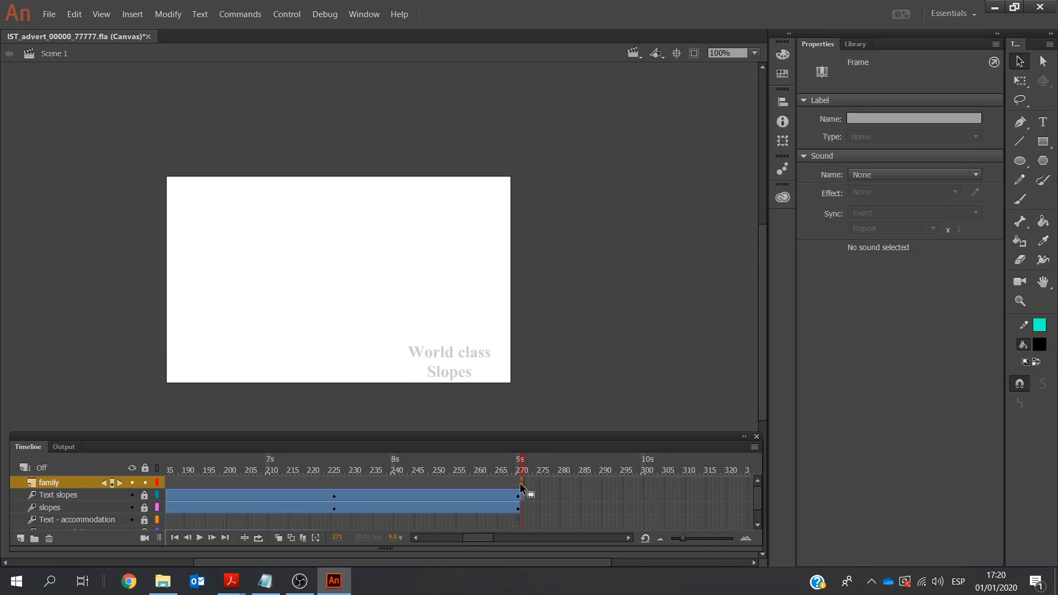
right_click(521, 484)
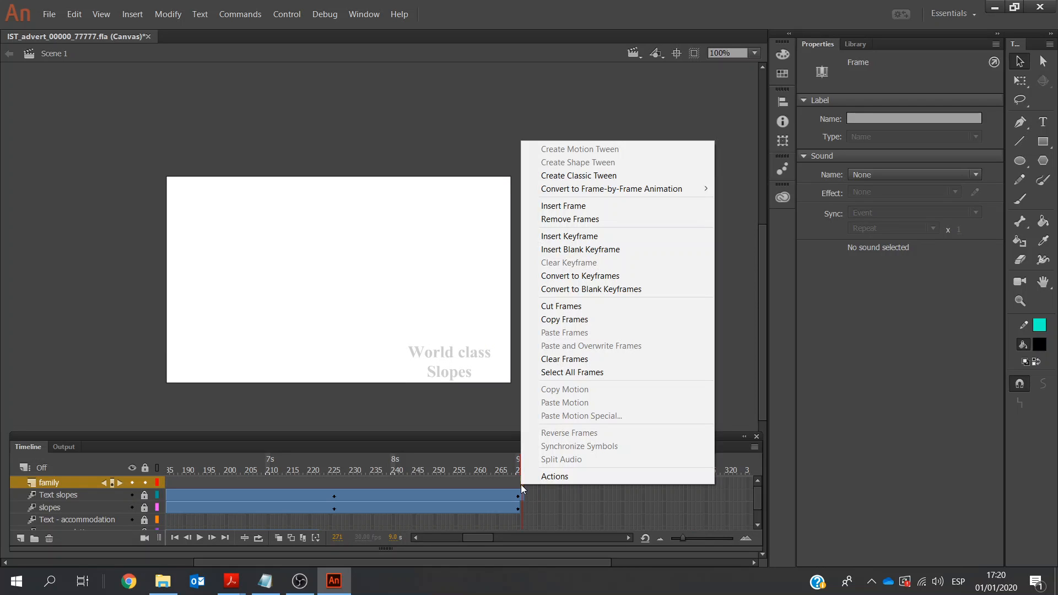
left_click(587, 237)
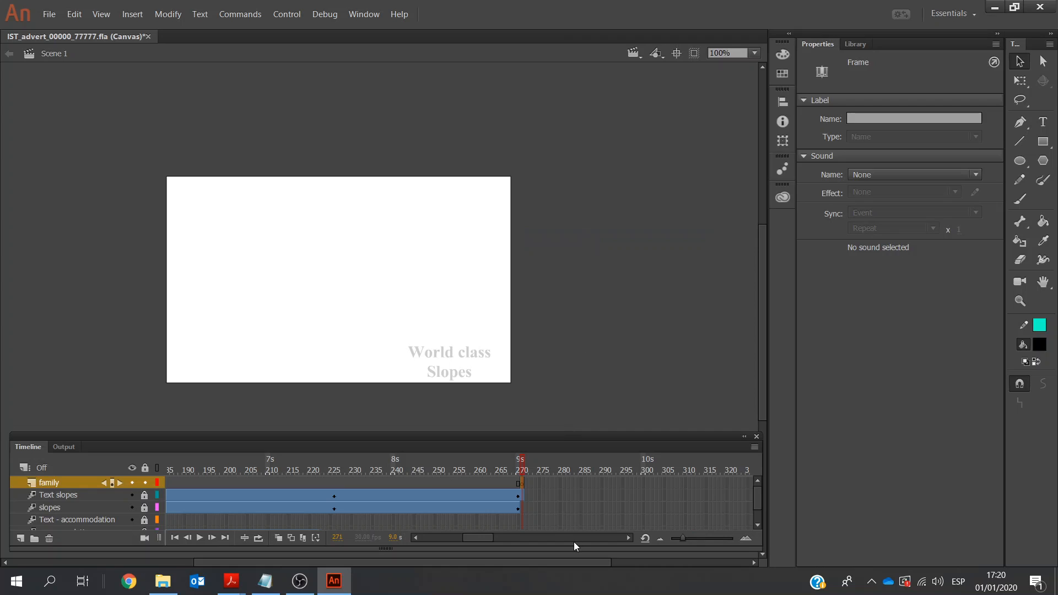
Extend the family layer to frame 360 by inserting a frame there.
left_click(629, 538)
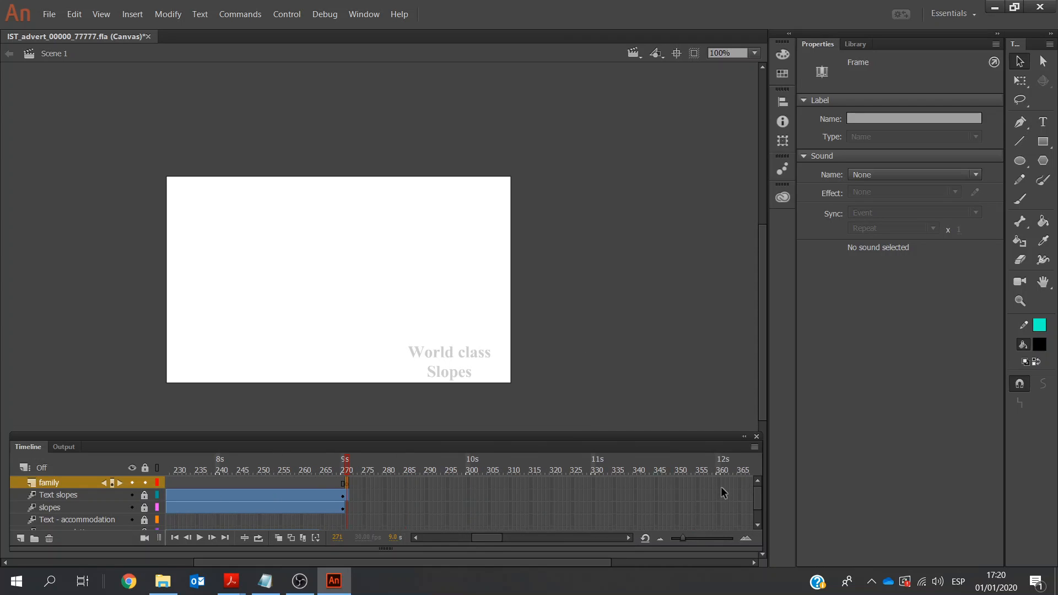
left_click(720, 484)
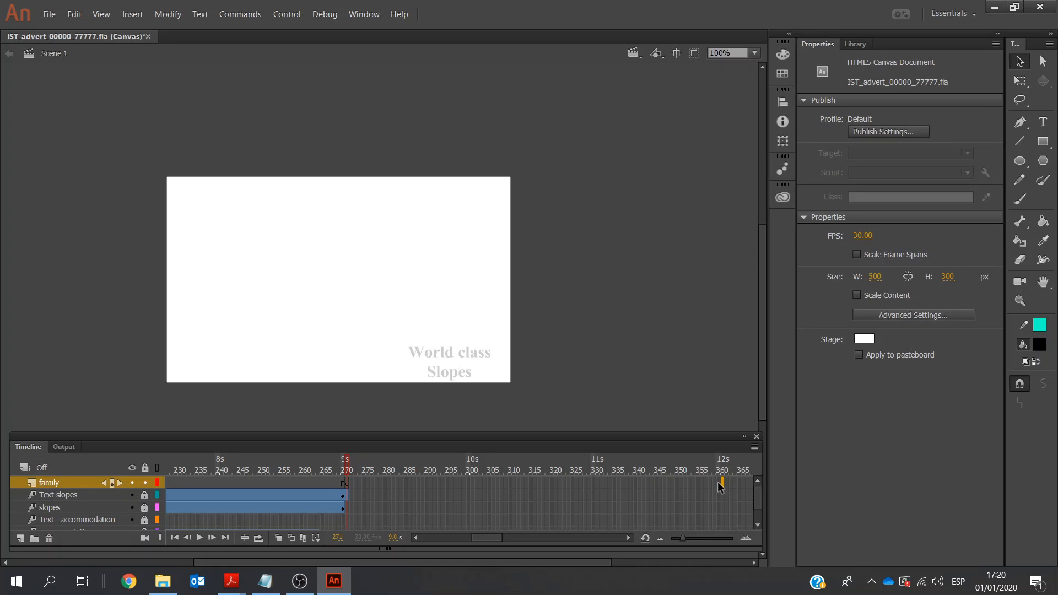
right_click(718, 483)
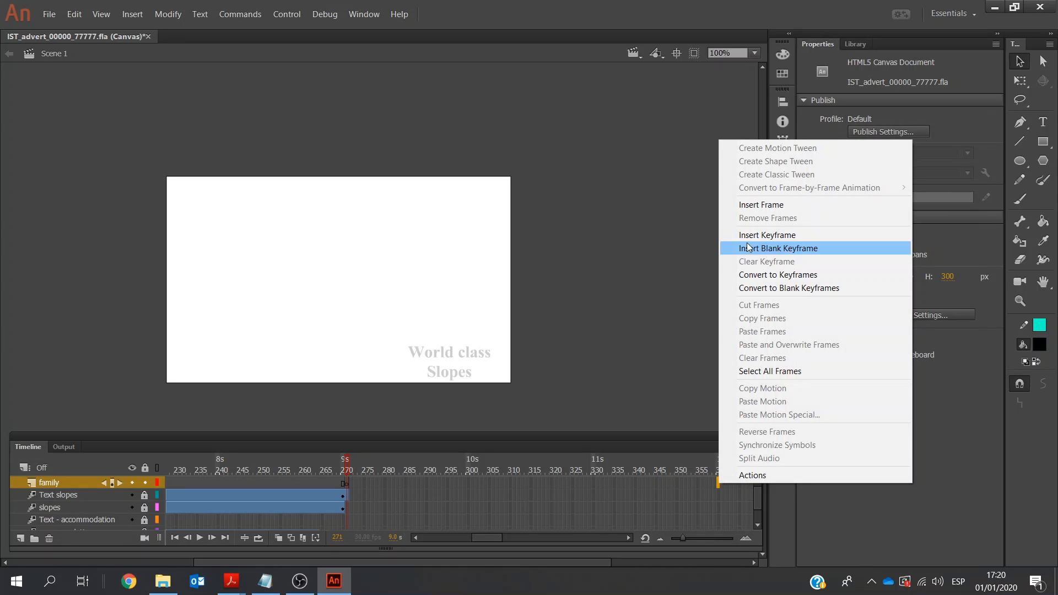
left_click(759, 204)
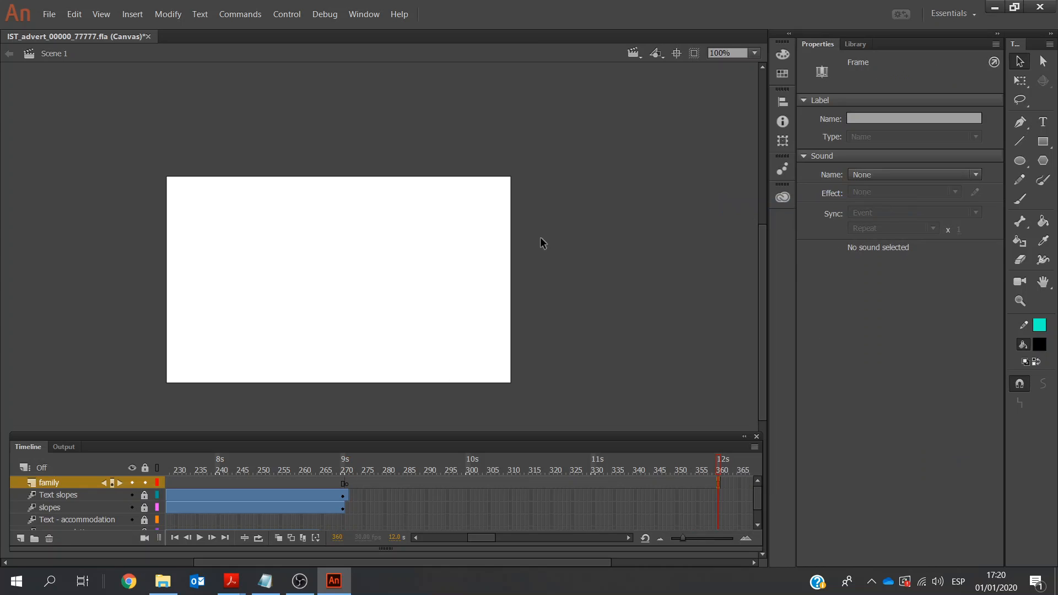
Place the family JPG from the 9626_17_SF_4 source folder on the stage at frame 271 of the family layer.
left_click(346, 484)
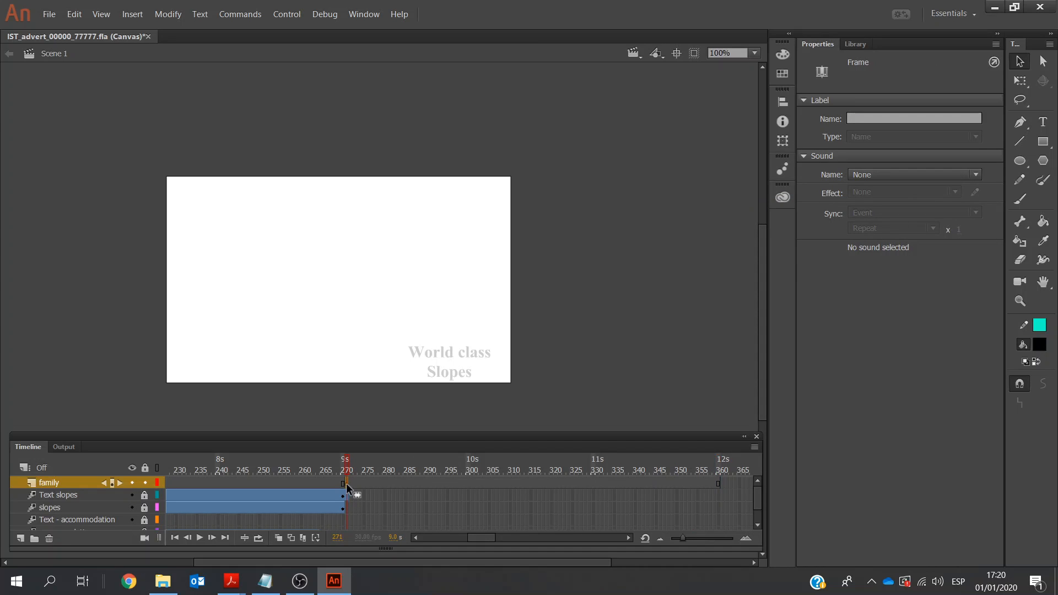
left_click(169, 579)
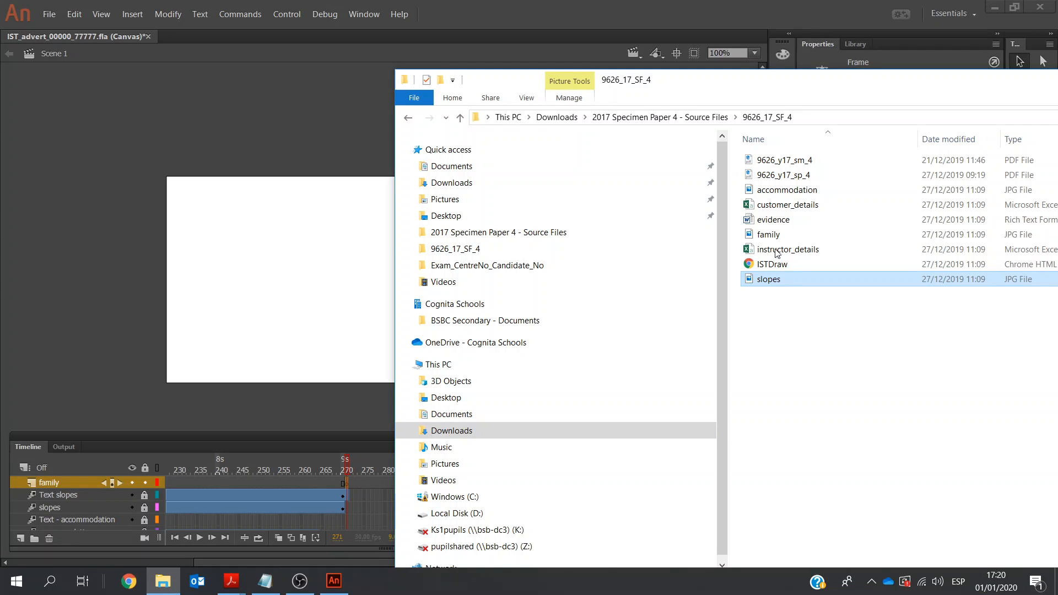
left_click_drag(769, 237, 259, 284)
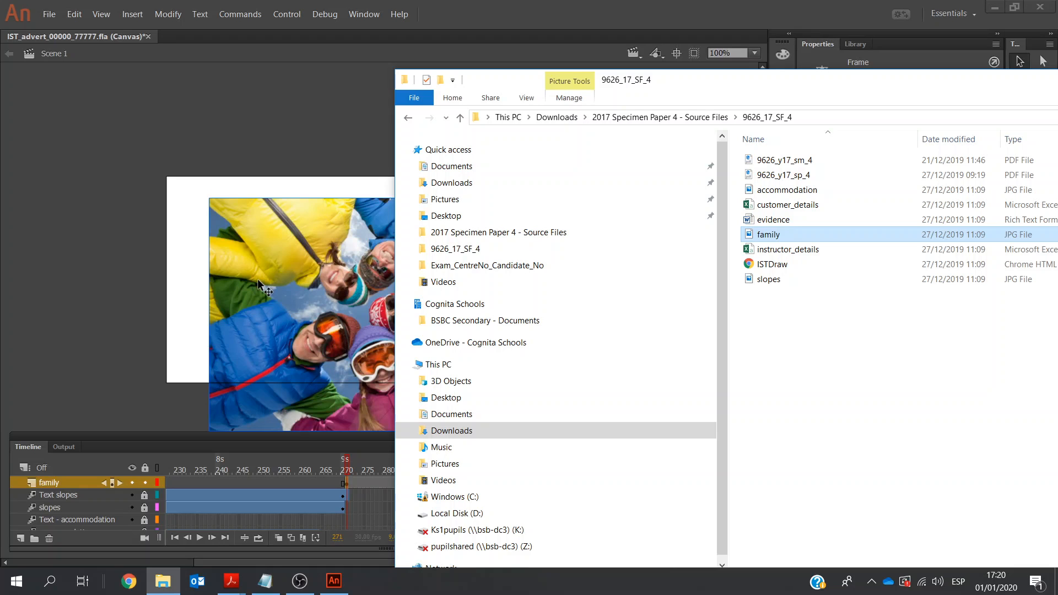
left_click(256, 99)
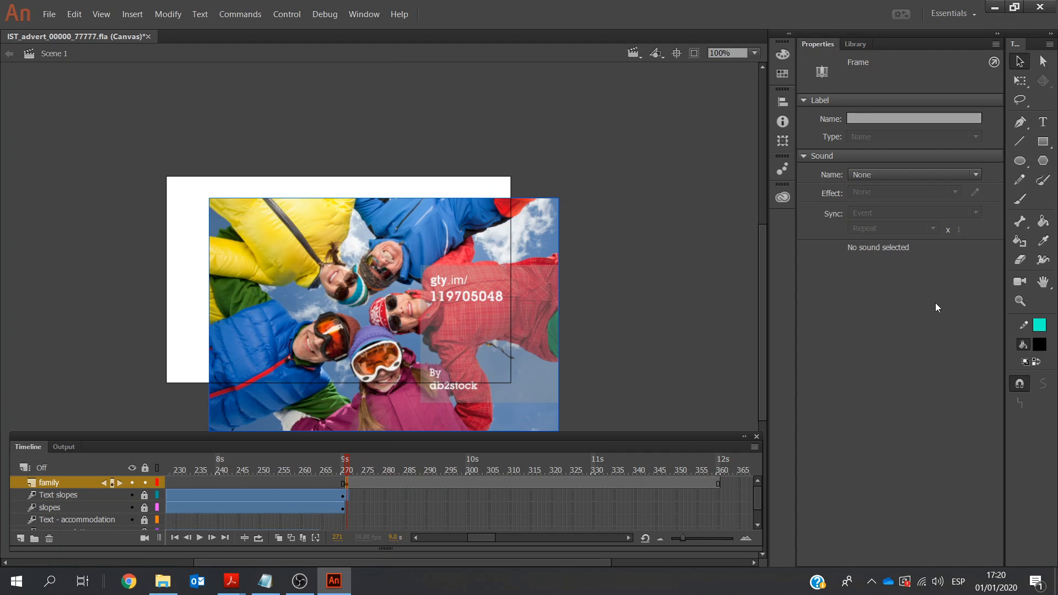
Position the family image at X 0, Y 0 and resize it to 500 by 300 px.
left_click(270, 255)
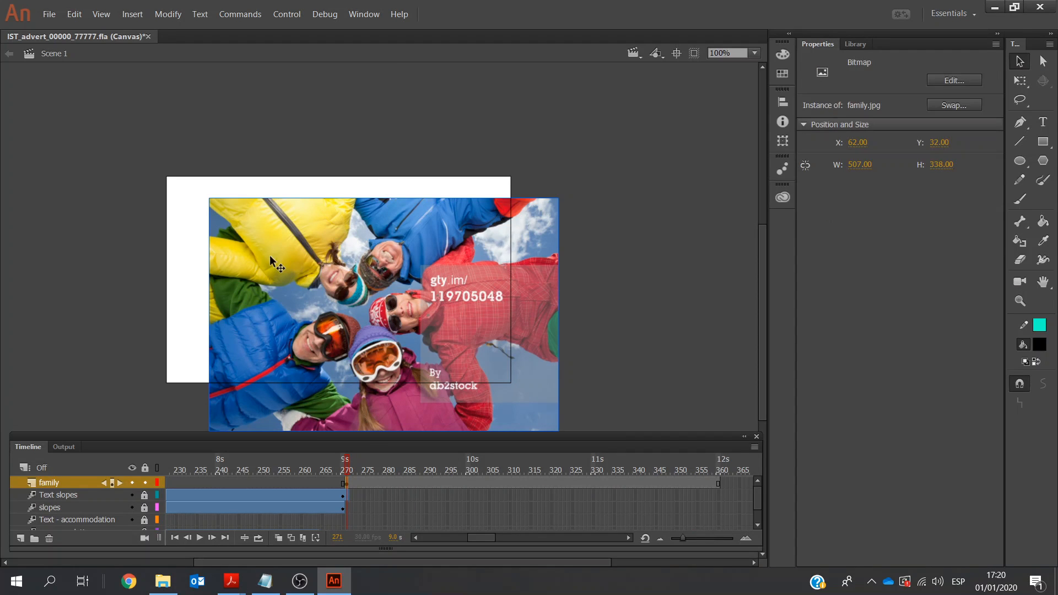
left_click(862, 143)
type("0")
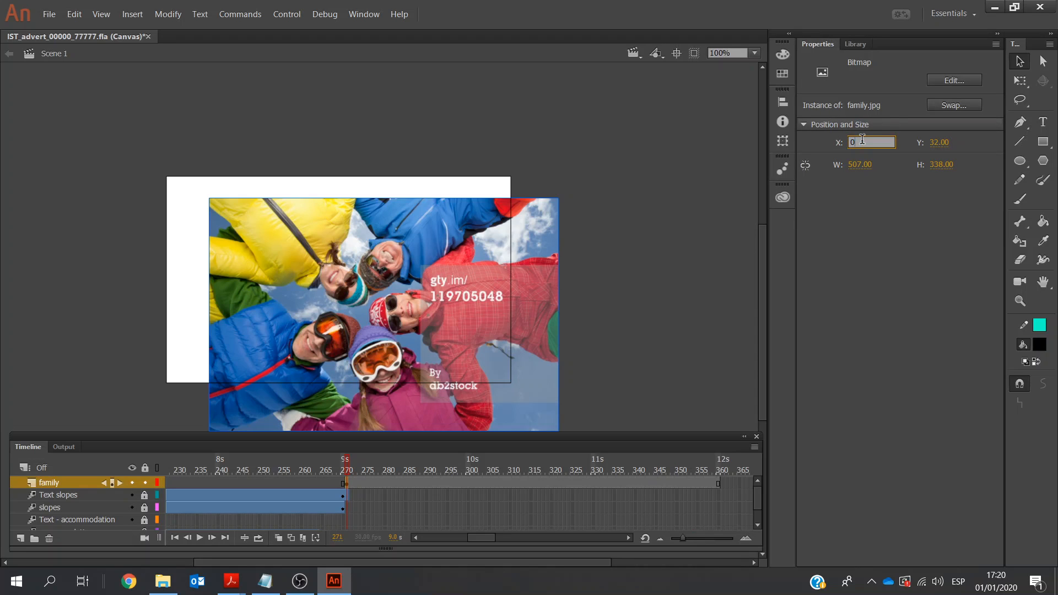
left_click(936, 141)
type("0")
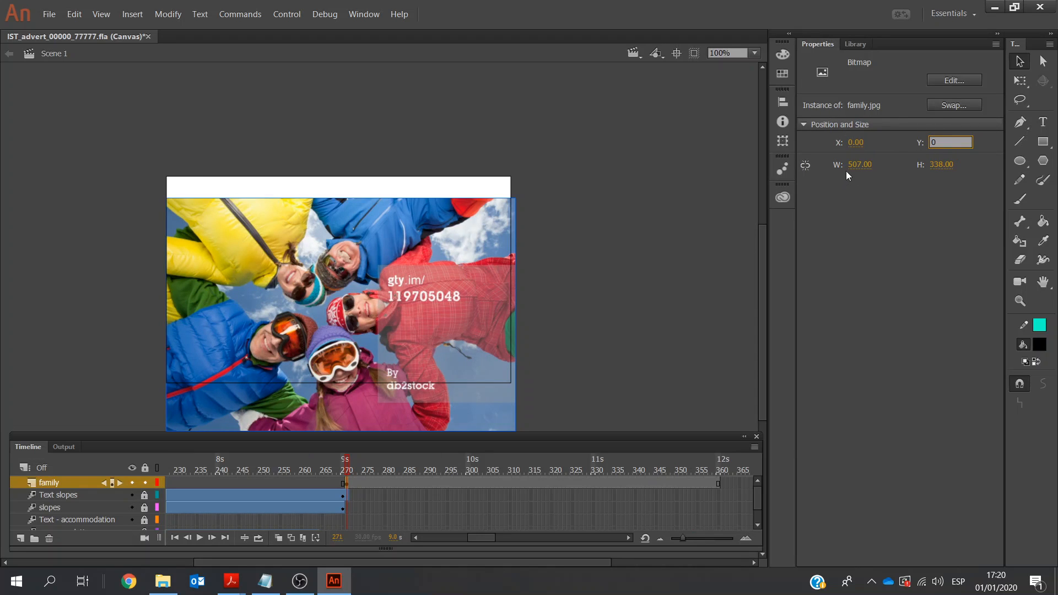
left_click(861, 165)
type("500")
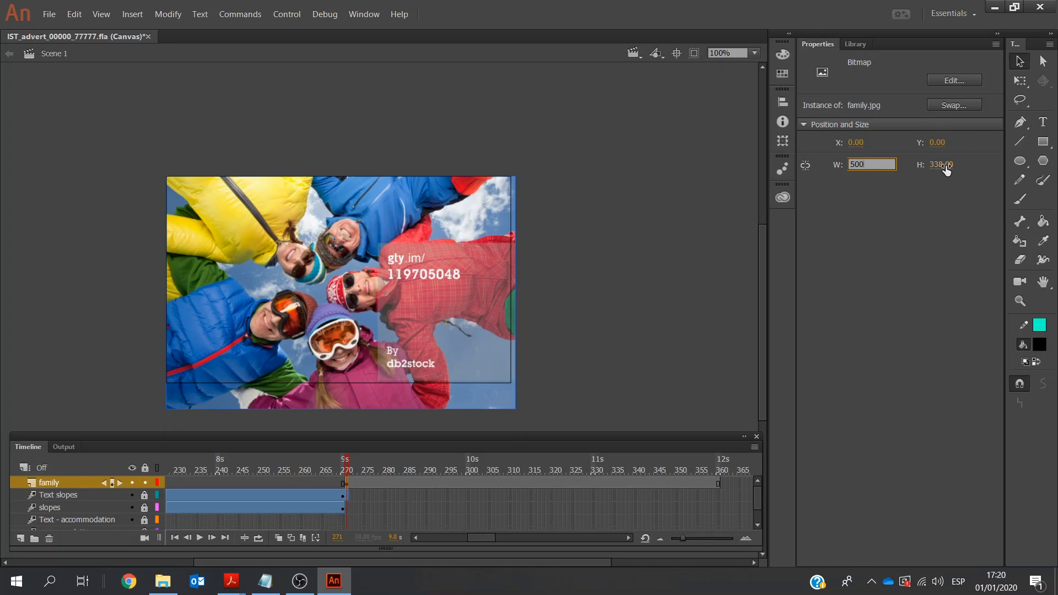
left_click(945, 165)
type("300")
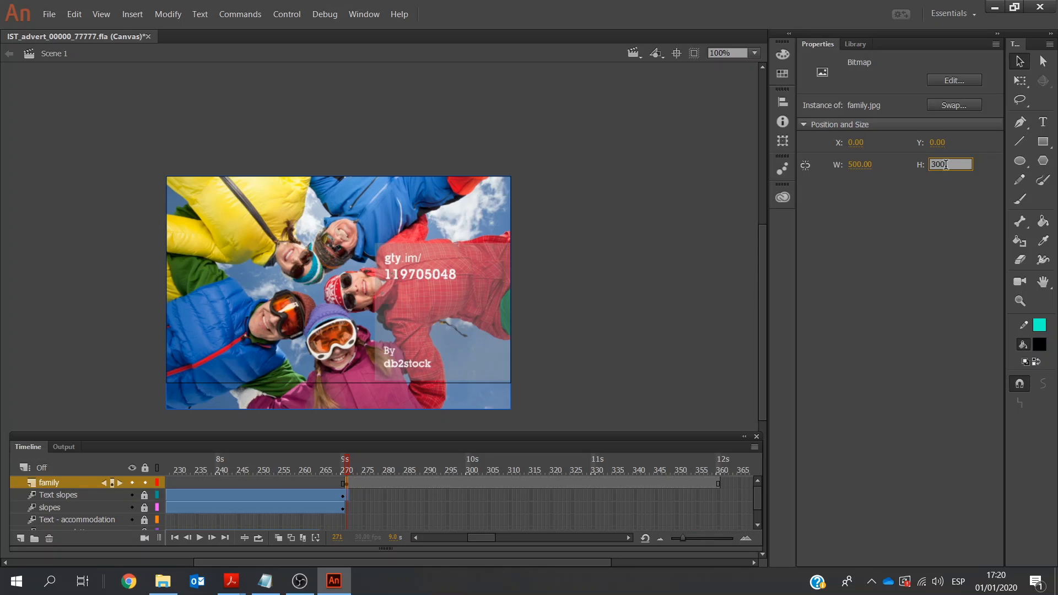
key("Return")
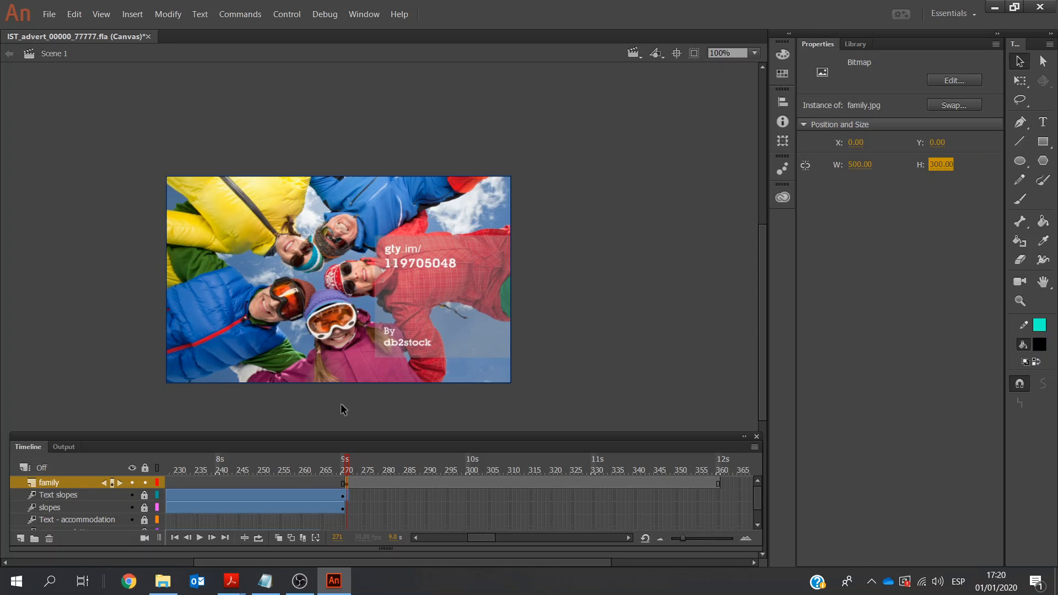
Convert the family image to a graphic symbol named family.
left_click(346, 482)
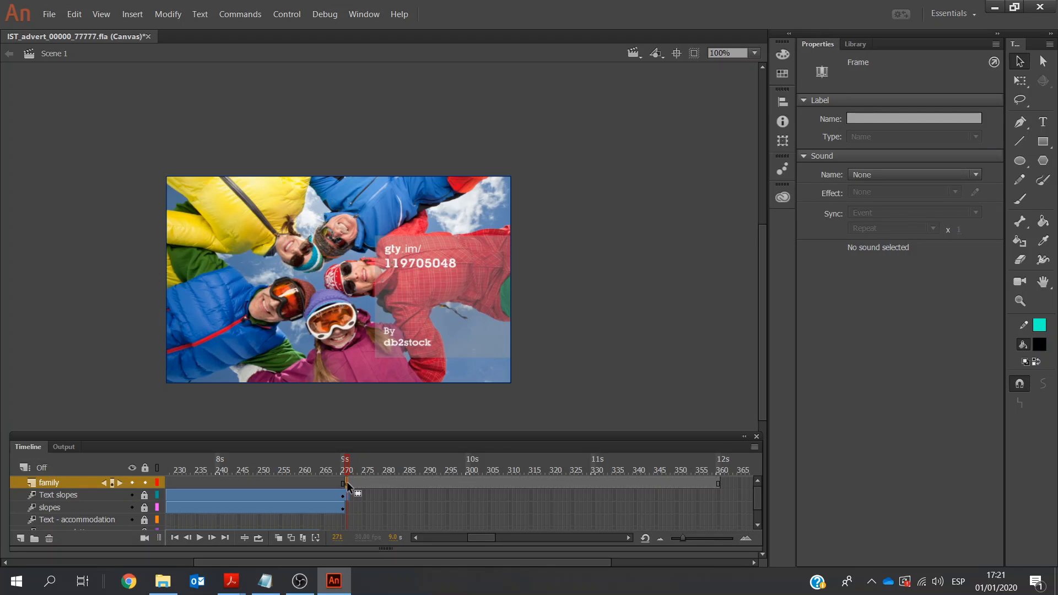
left_click(321, 334)
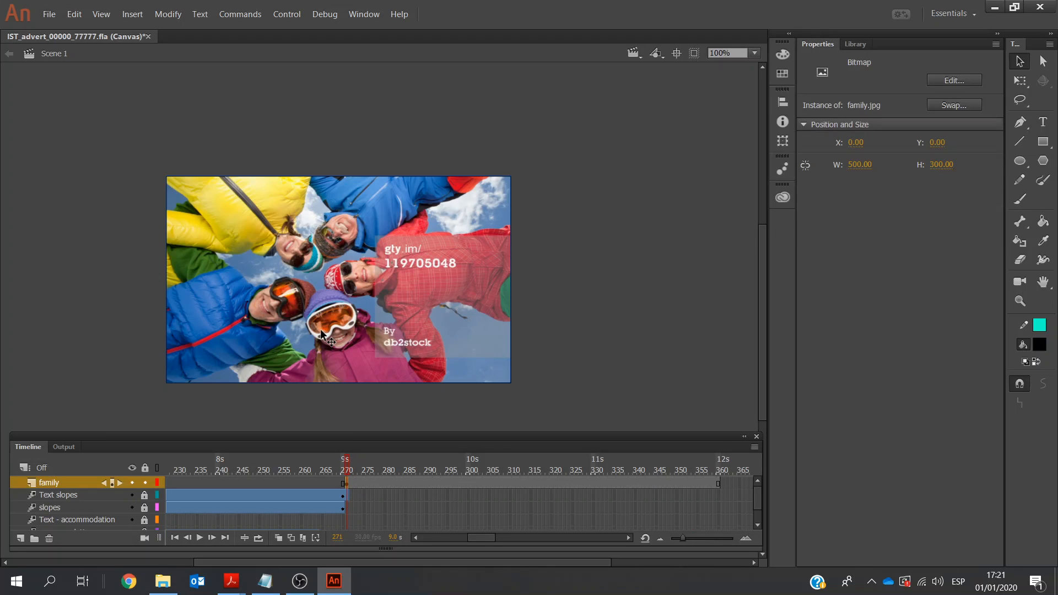
right_click(322, 332)
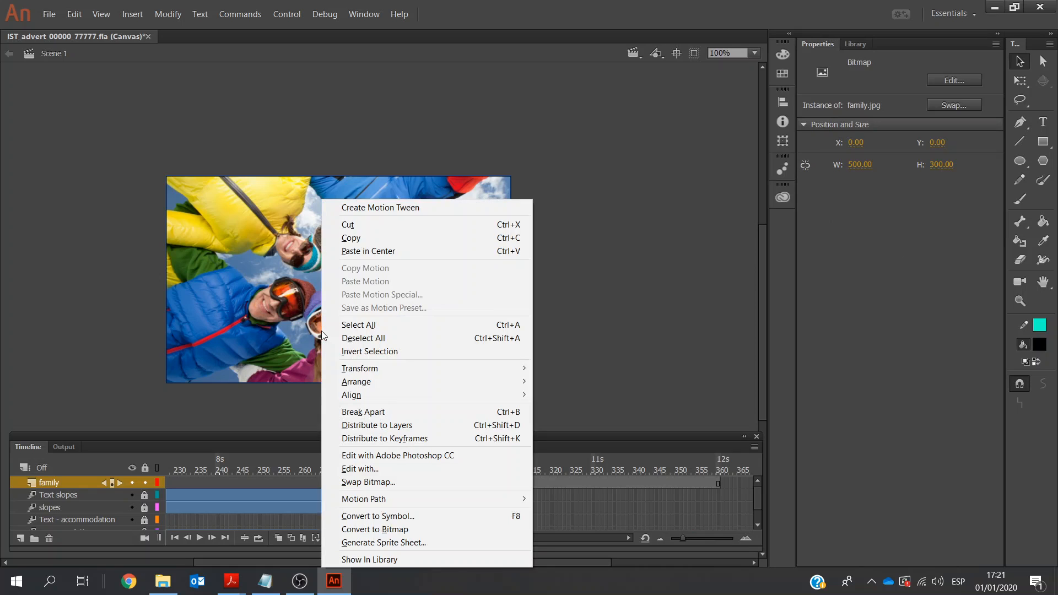
left_click(392, 516)
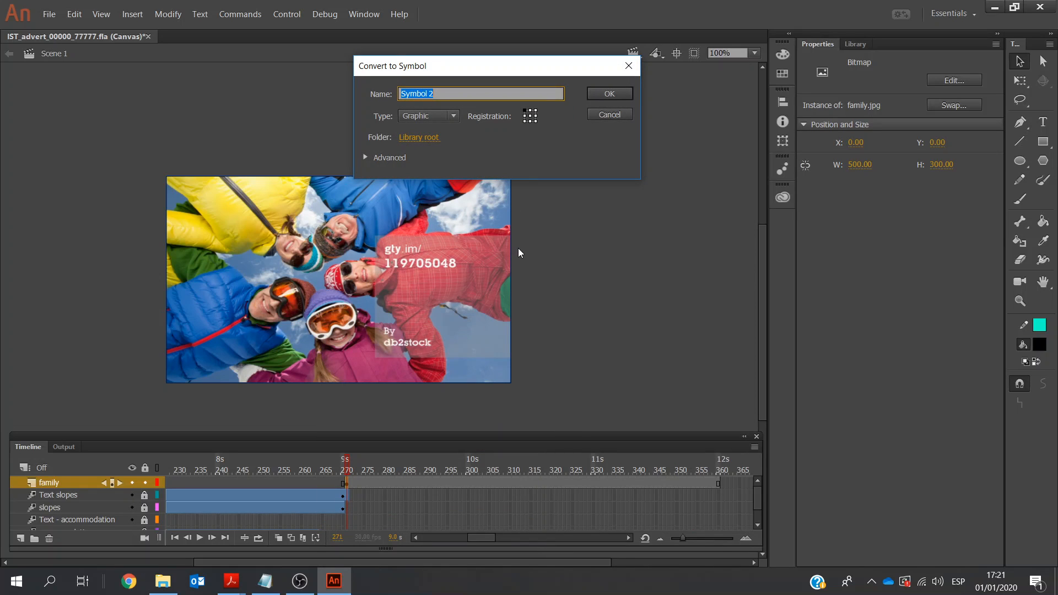
type("family")
left_click(609, 93)
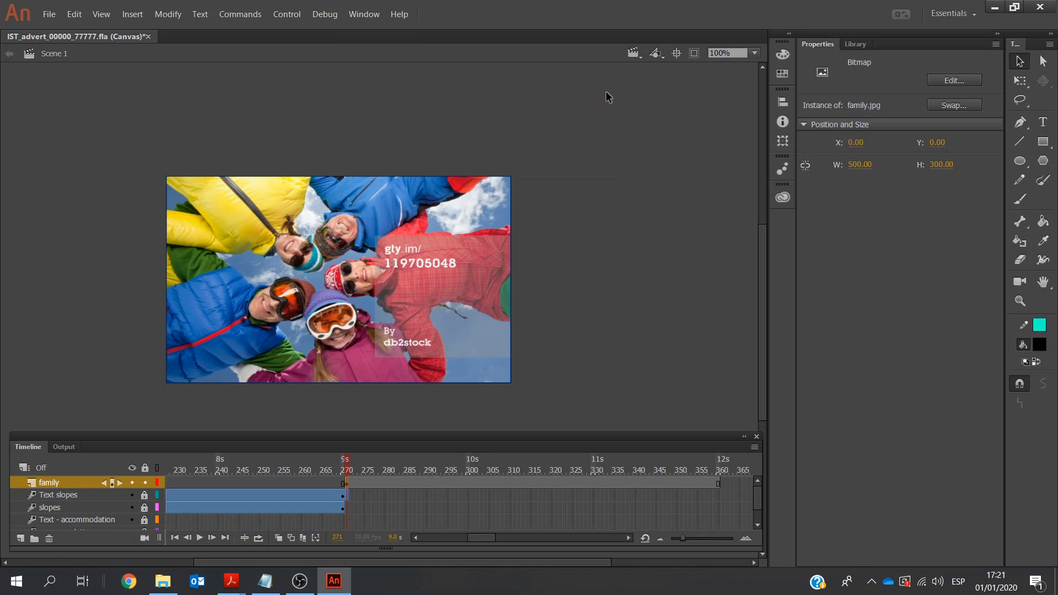
Create a motion tween for the family symbol and set its alpha to 20% at frame 271.
left_click(133, 14)
left_click(166, 46)
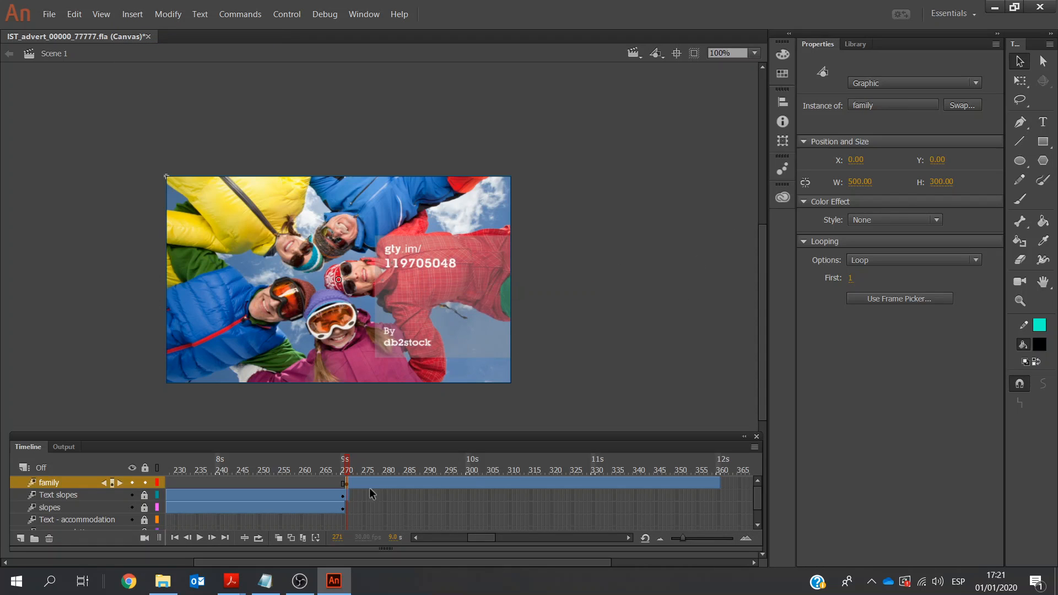
left_click(346, 482)
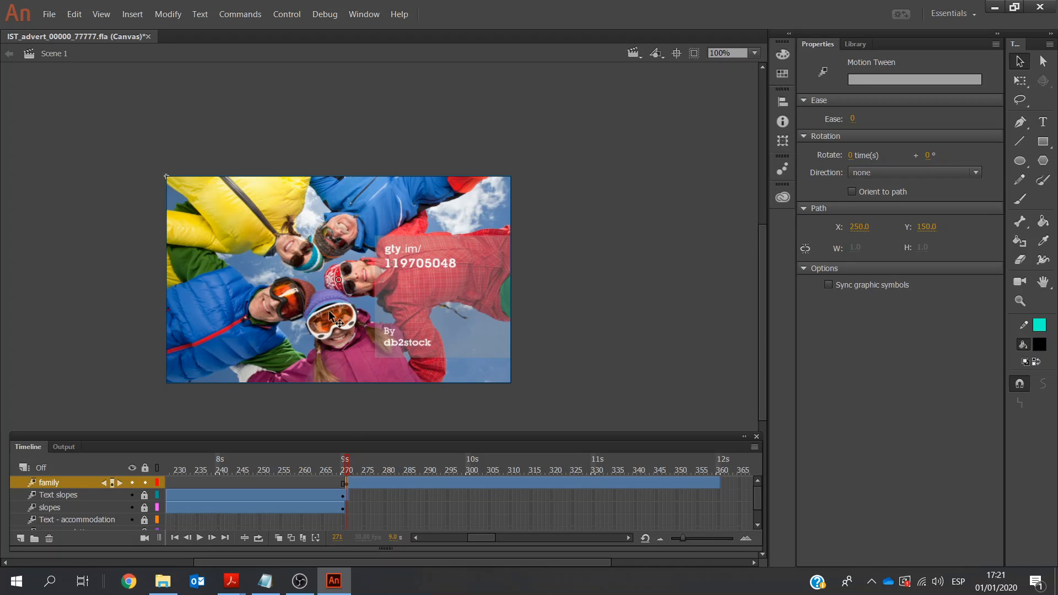
left_click(332, 296)
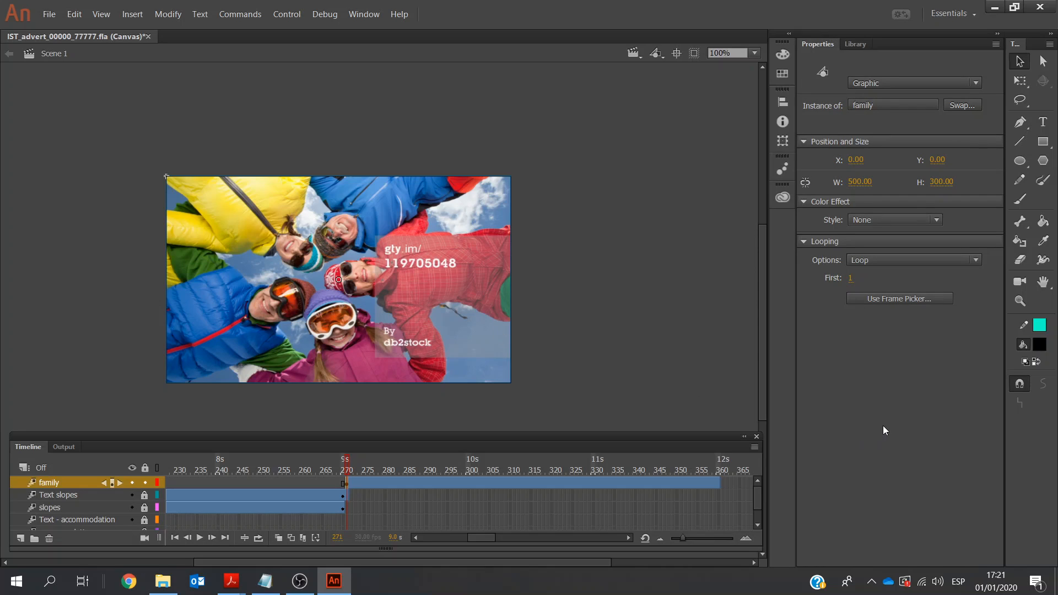
left_click(938, 219)
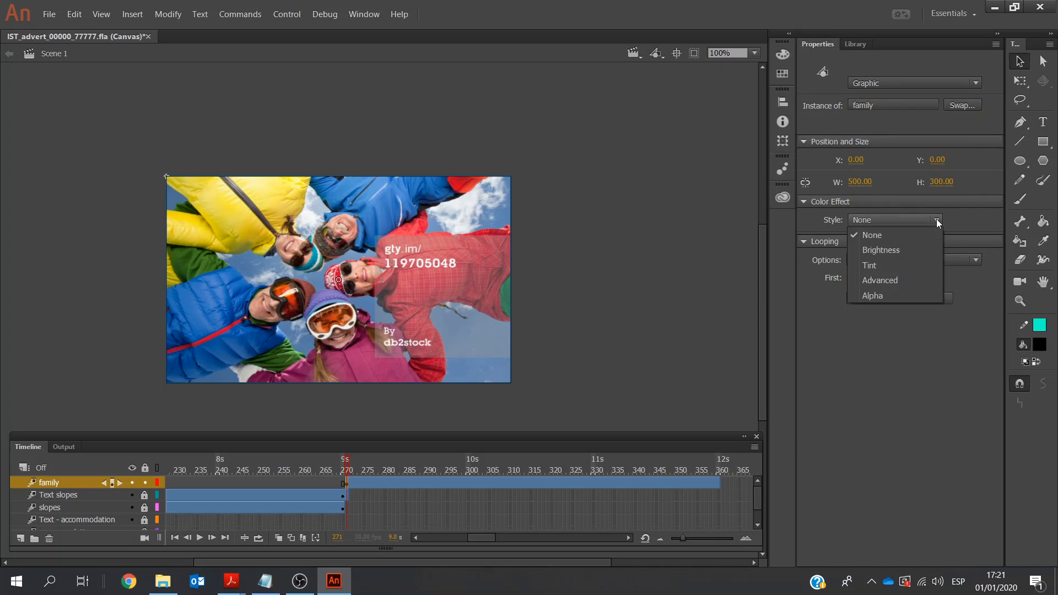
left_click(889, 295)
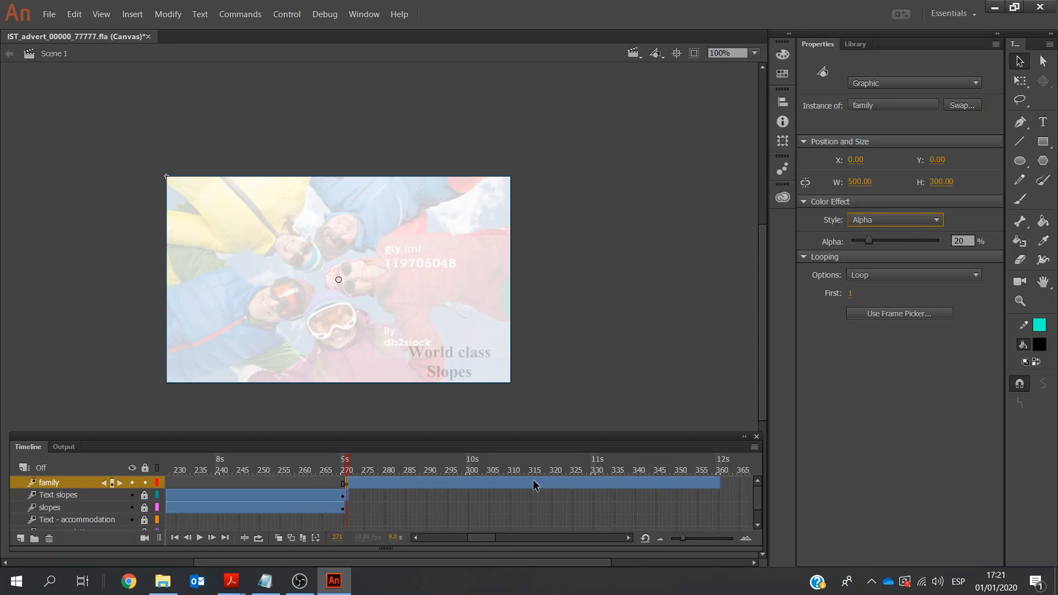
Set the family image's alpha to 99% at frame 316, midway through its tween.
left_click(534, 483)
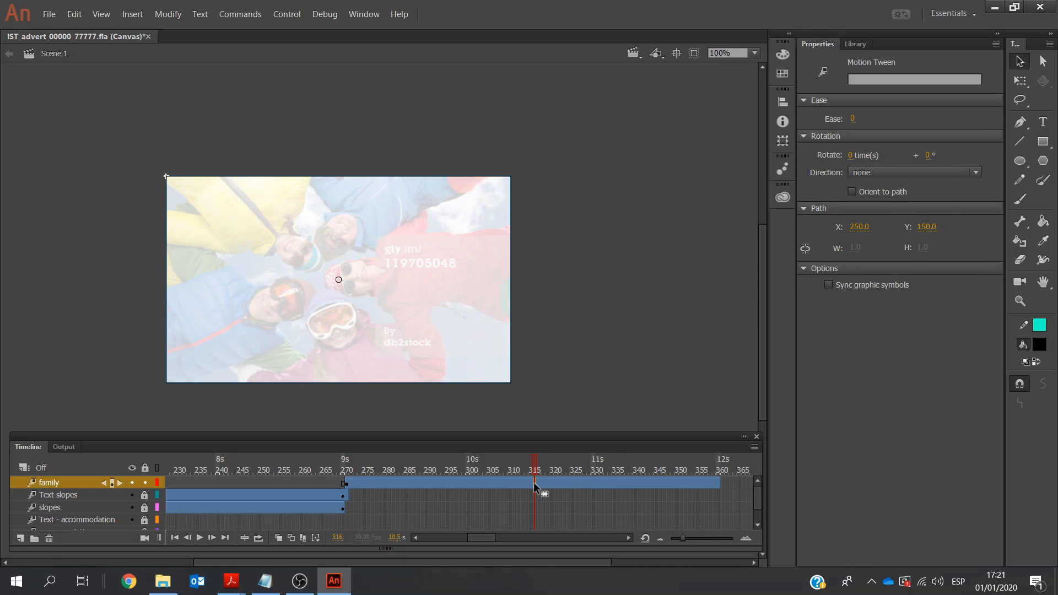
left_click(438, 348)
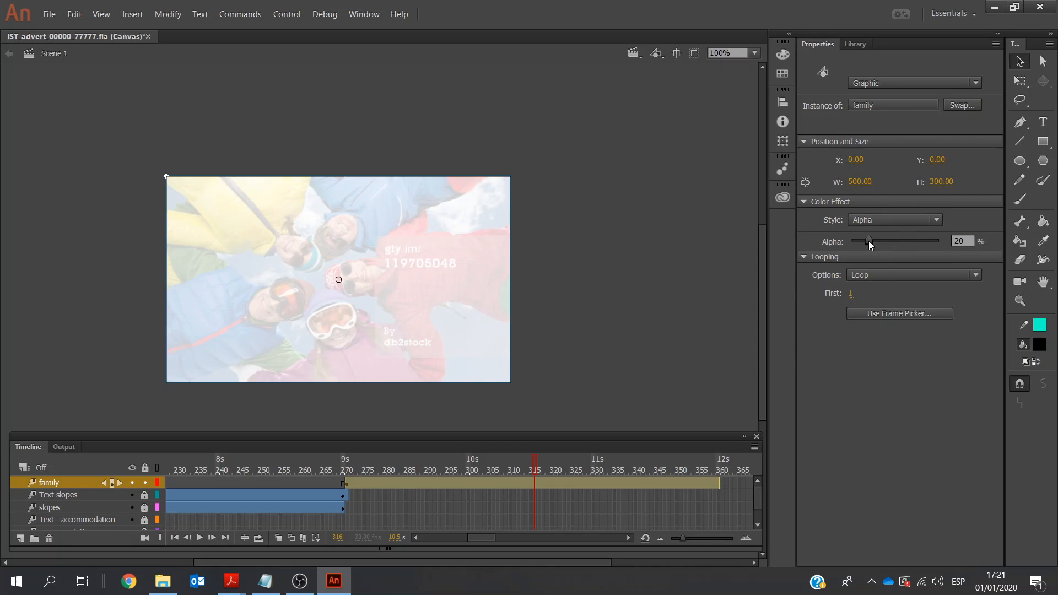
left_click_drag(869, 241, 938, 243)
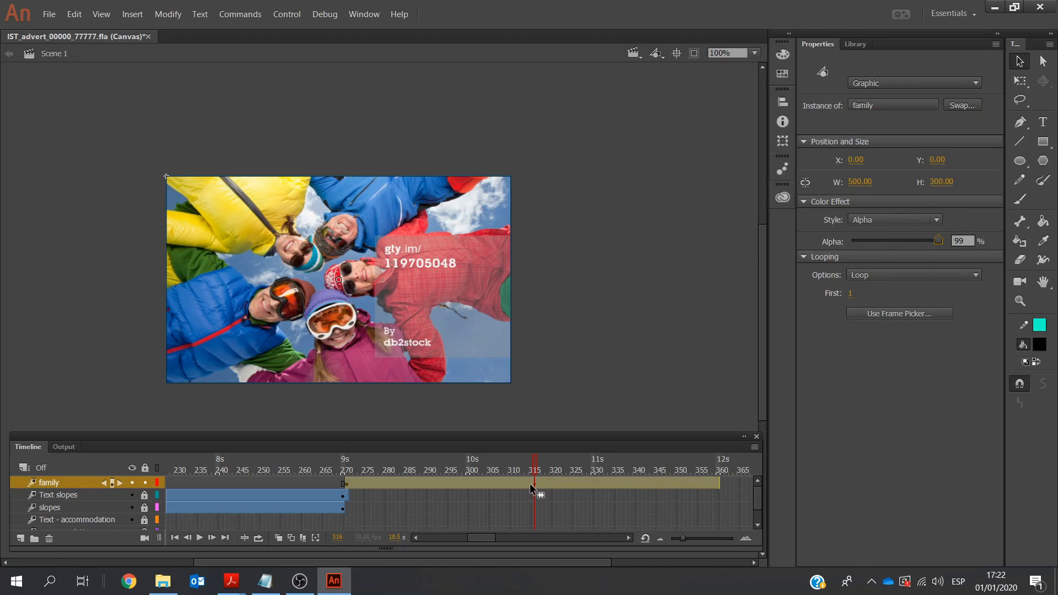
Set the family image's alpha to 20% at frame 360 and return to the tween's middle keyframe.
left_click(716, 485)
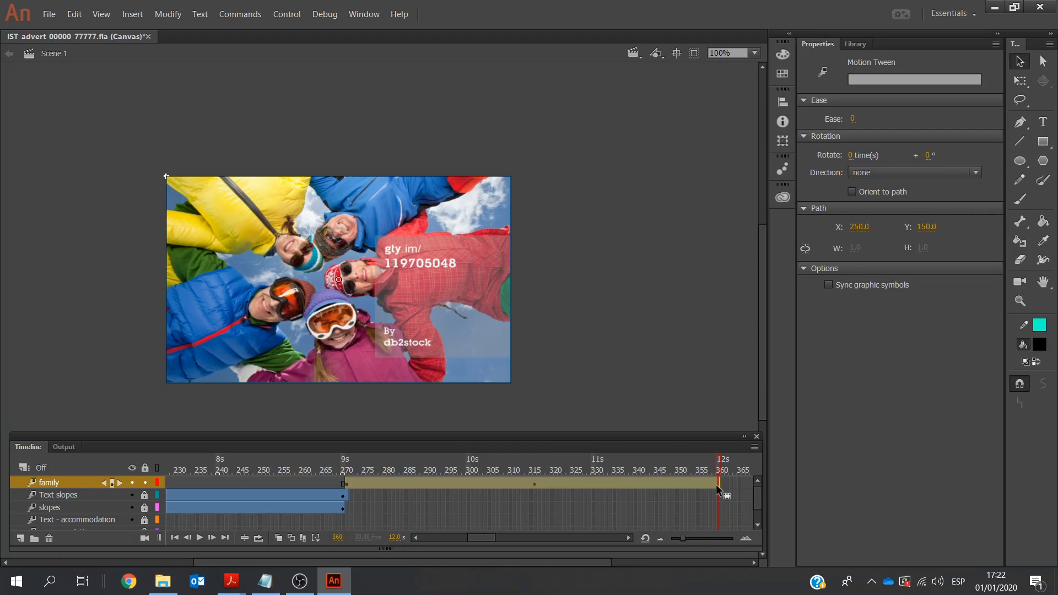
left_click(417, 349)
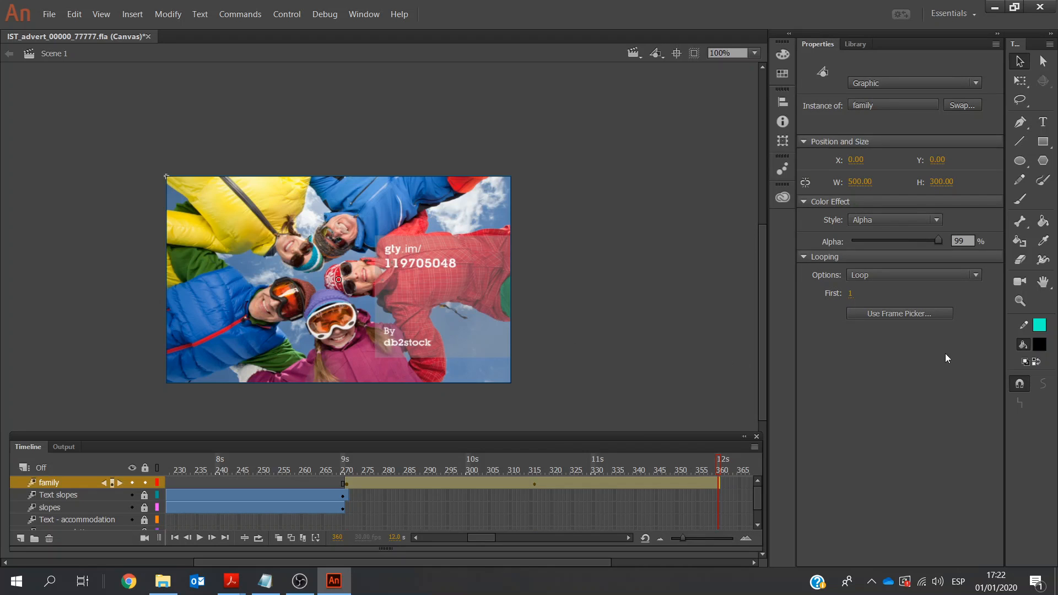
left_click_drag(968, 240, 940, 240)
left_click(884, 392)
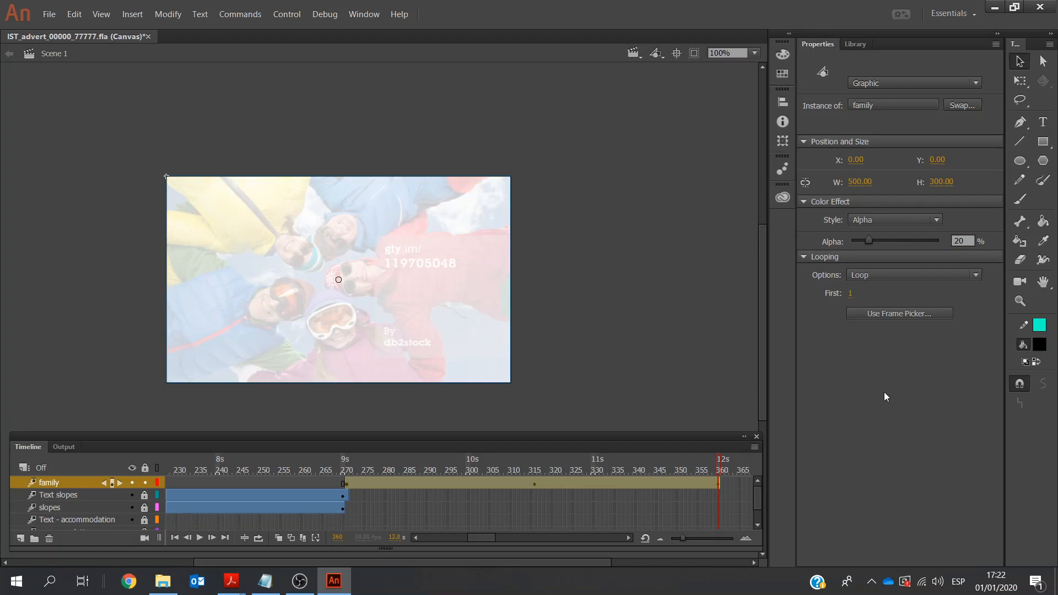
left_click(535, 486)
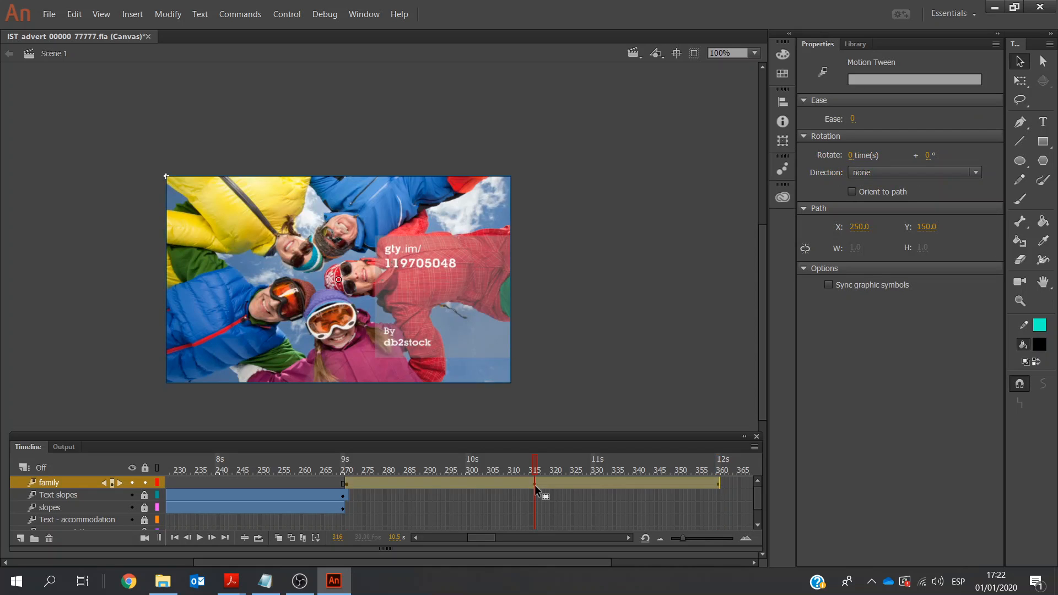
Check the alpha value of the family image at frame 316 and lock the family layer.
left_click(439, 310)
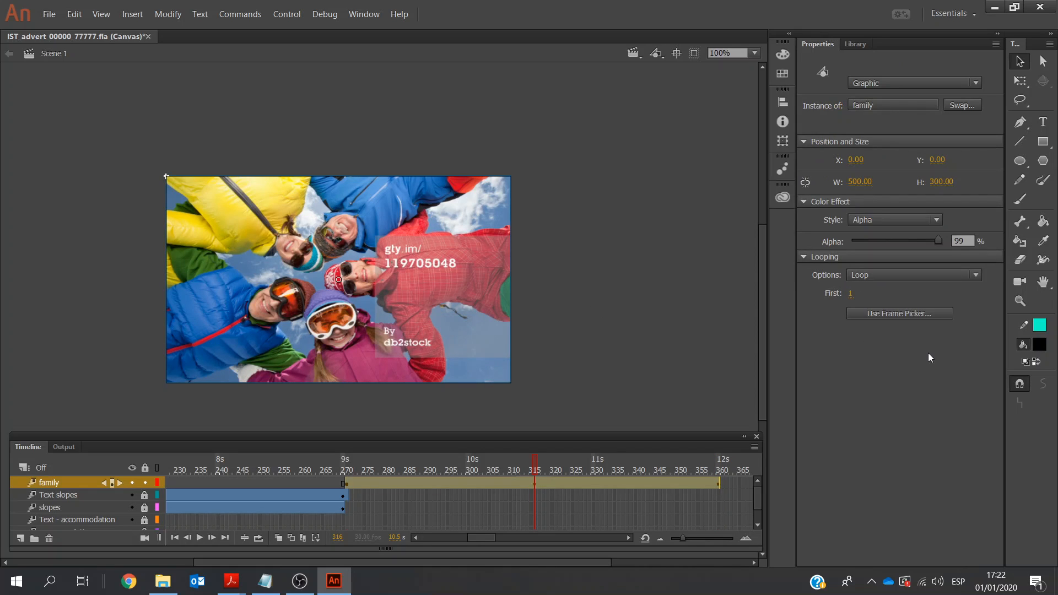
left_click(969, 239)
key("Return")
left_click(147, 483)
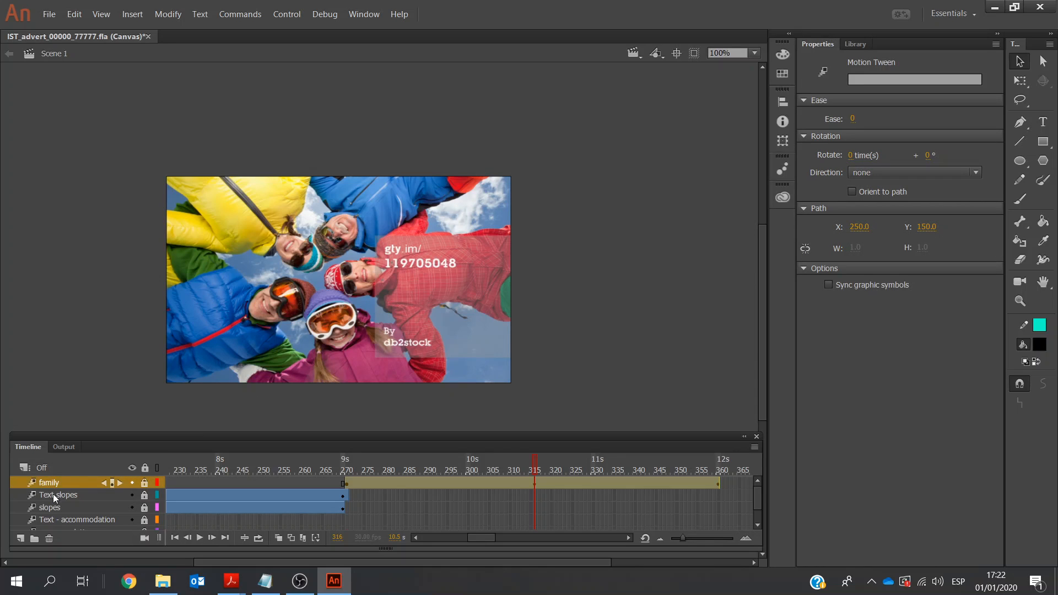
Add a new layer above the family layer and name it Text family.
left_click(21, 539)
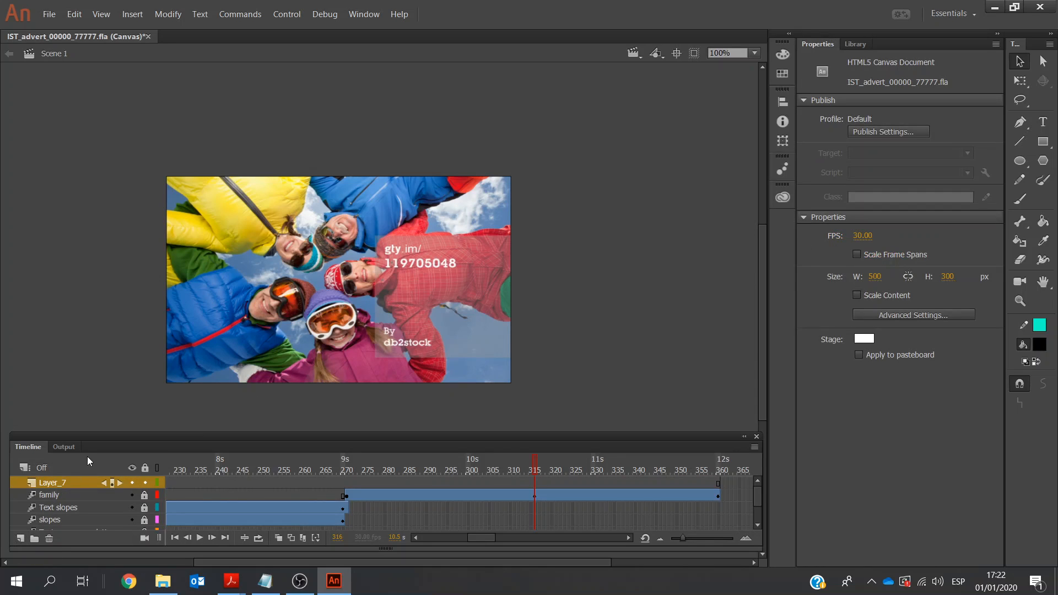
left_click(63, 481)
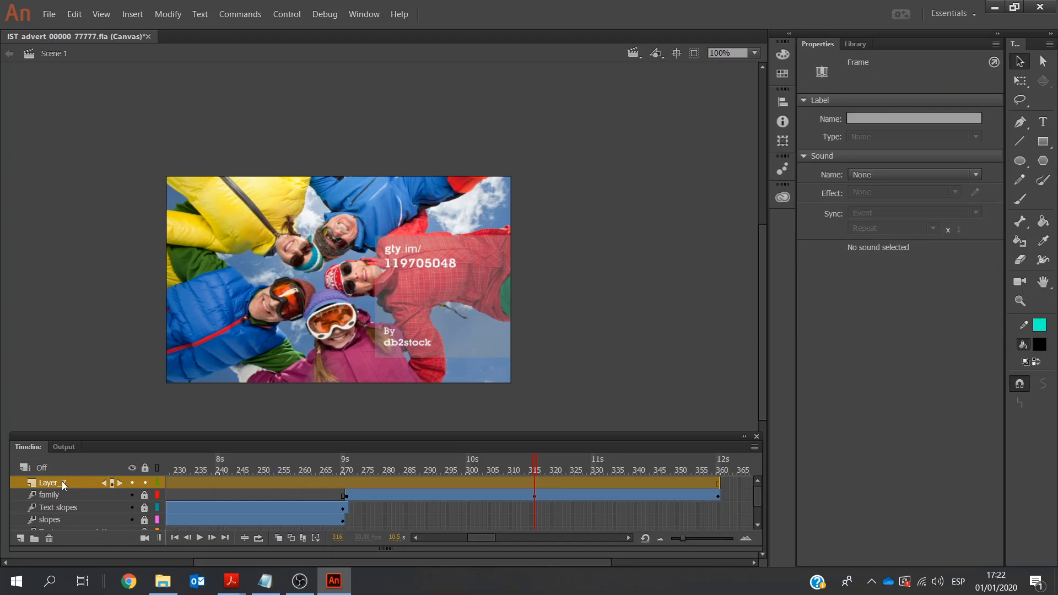
double_click(62, 481)
type("Text family")
Insert a keyframe at frame 271 of the Text family layer and an extra frame at frame 360.
left_click(346, 483)
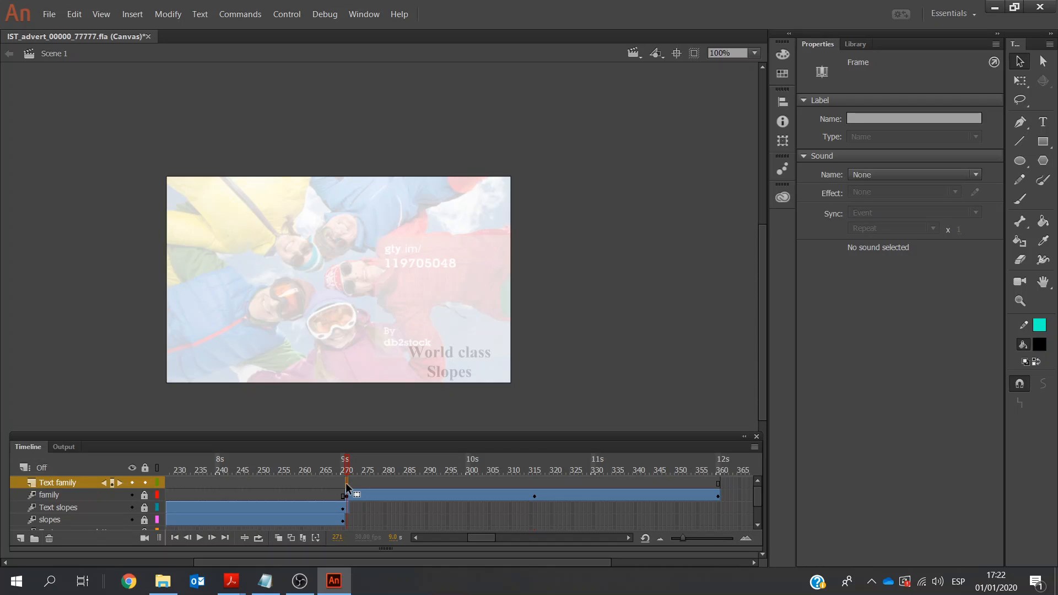
right_click(346, 483)
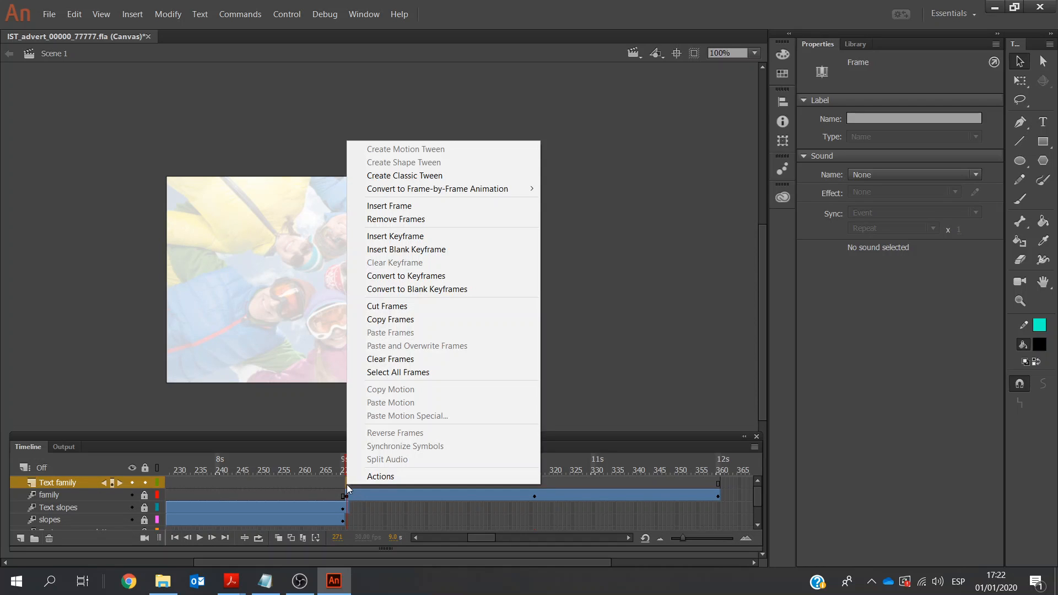
left_click(394, 236)
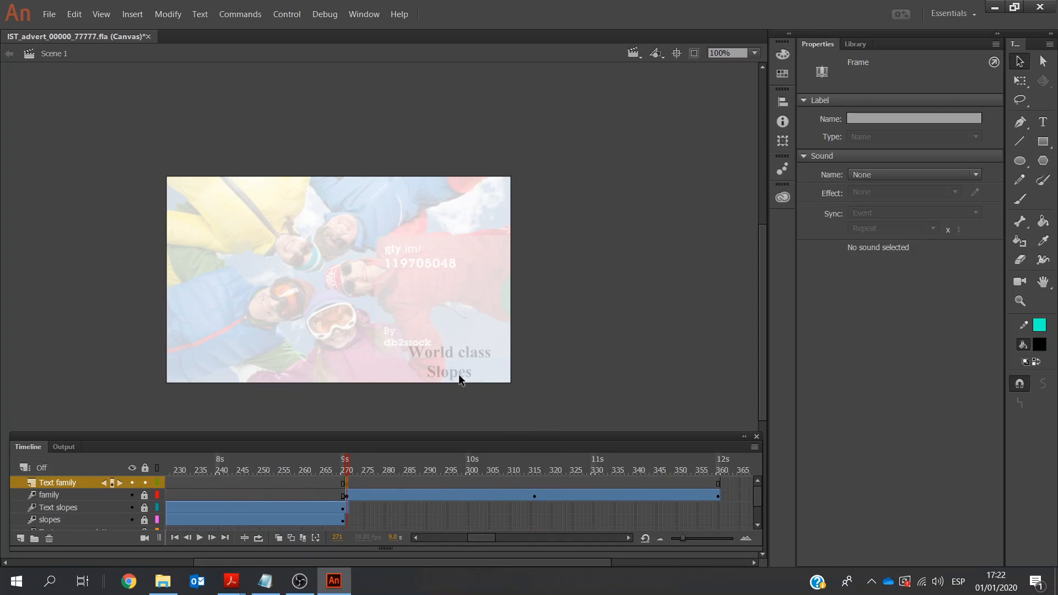
left_click(719, 483)
right_click(719, 483)
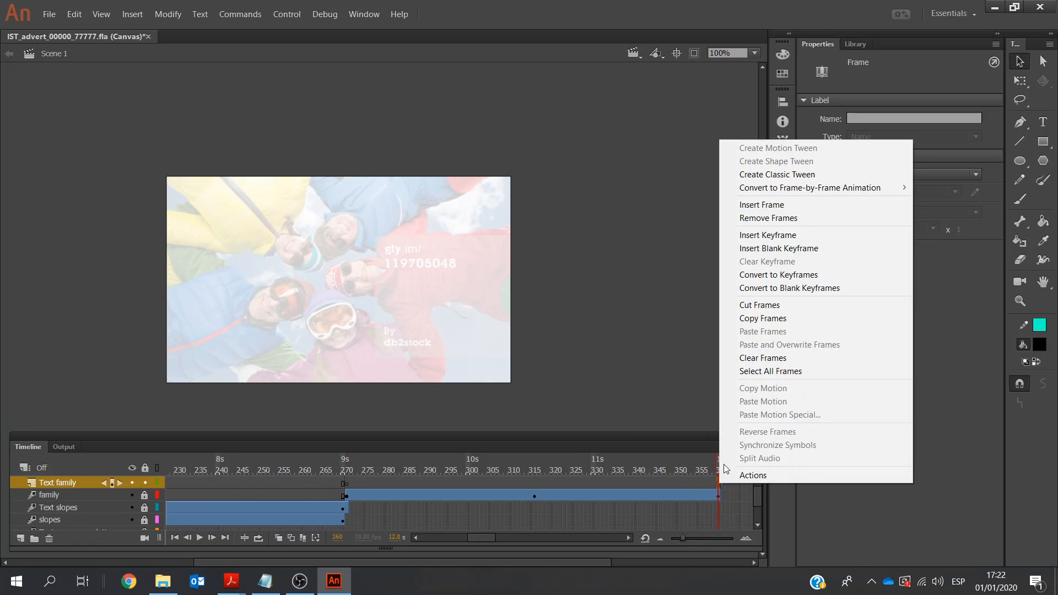
left_click(748, 202)
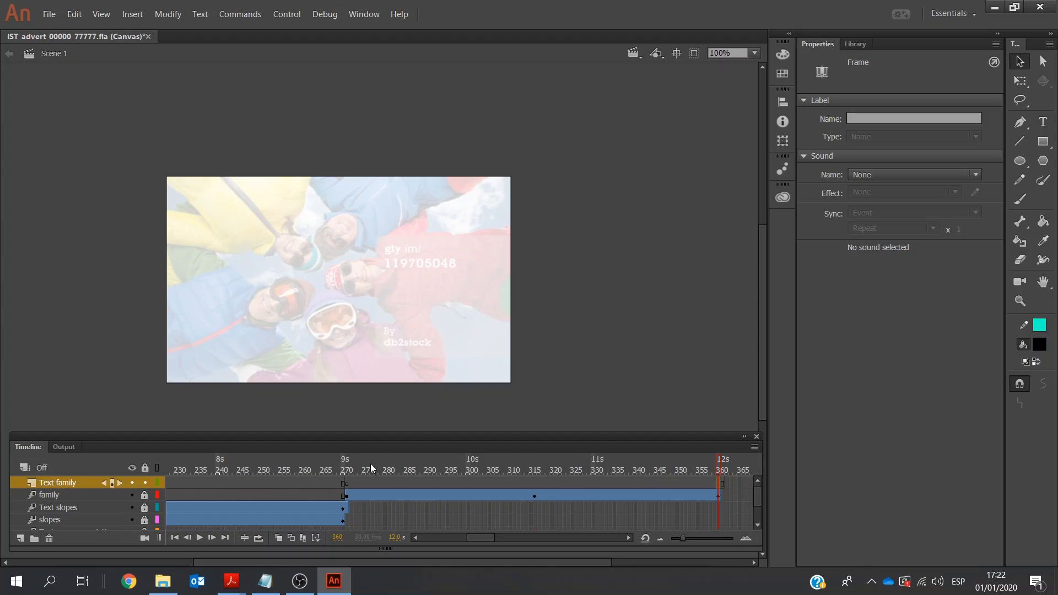
Select frame 271 of the Text family layer and copy the caption "Fun for the family" from the Notepad notes.
left_click(348, 484)
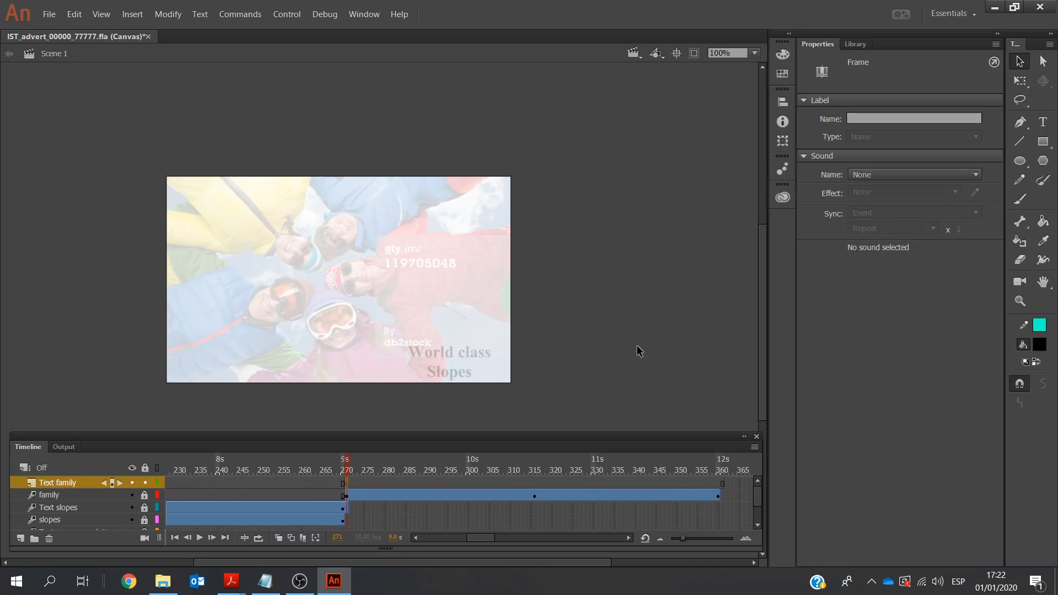
left_click(265, 581)
left_click_drag(809, 152, 706, 154)
key("ctrl+c")
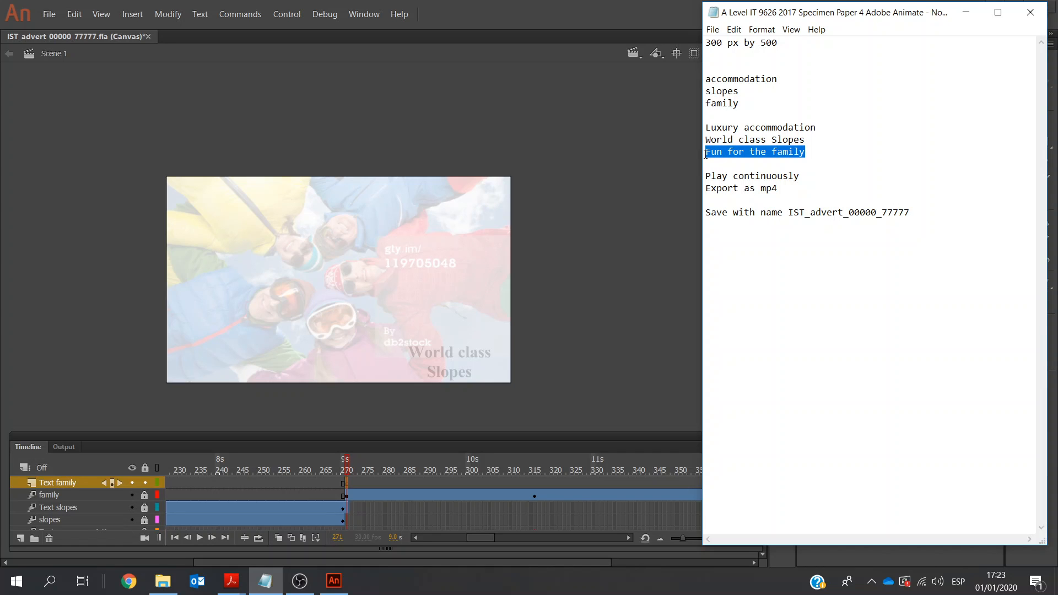
left_click(548, 393)
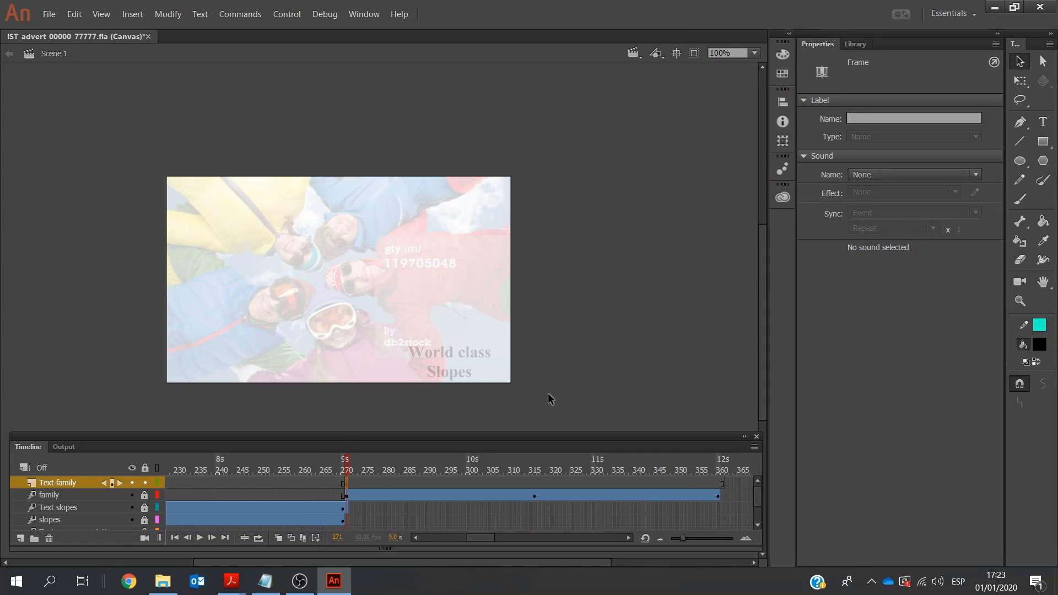
Place a text box over the lower part of the family image, paste "Fun for the family" and widen the box to about 183 px.
left_click(1043, 123)
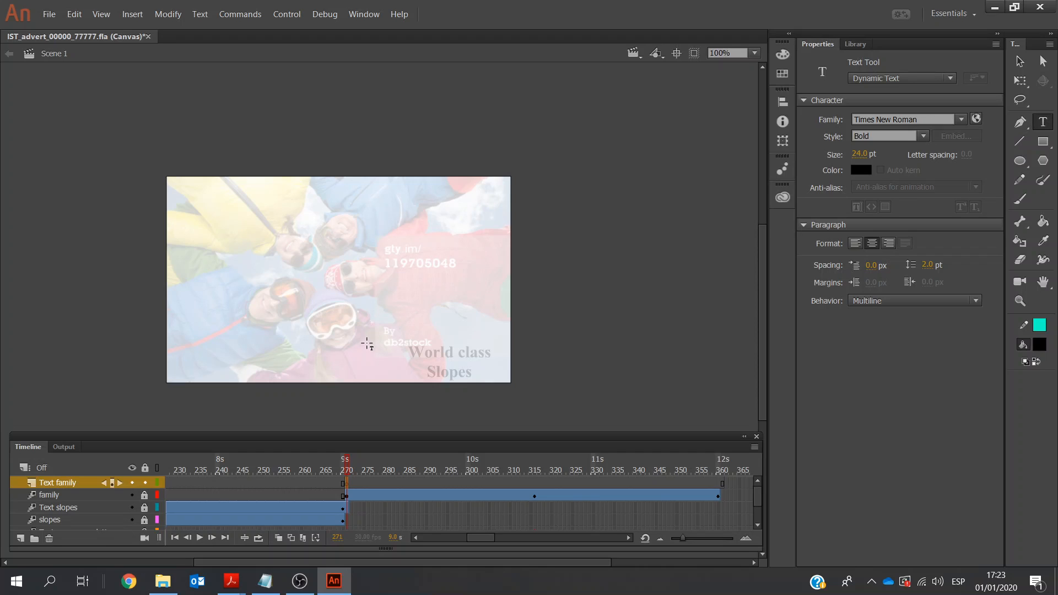
left_click(367, 343)
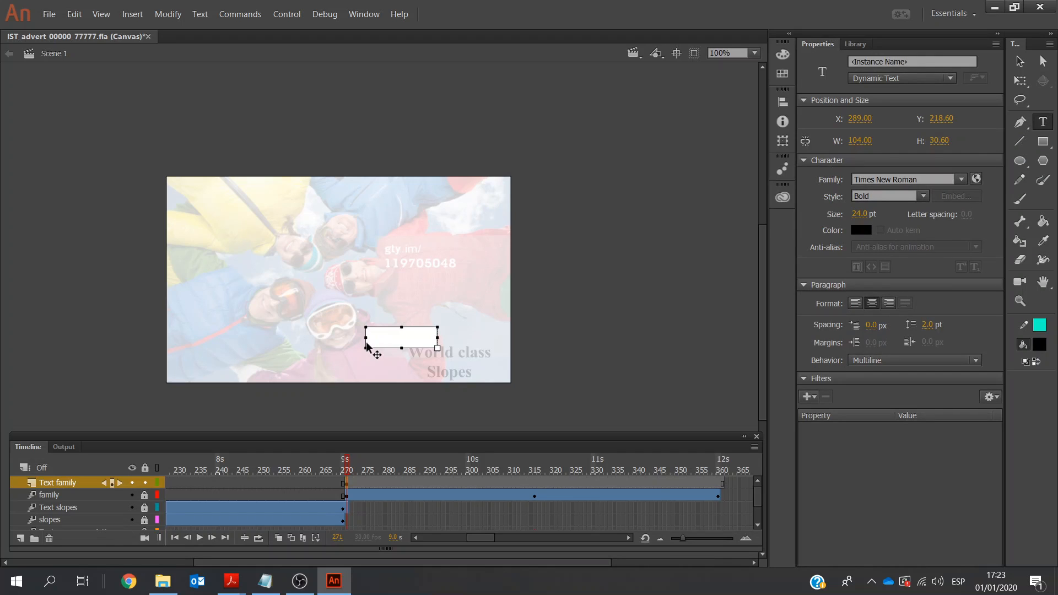
key("ctrl+v")
left_click_drag(444, 357, 492, 357)
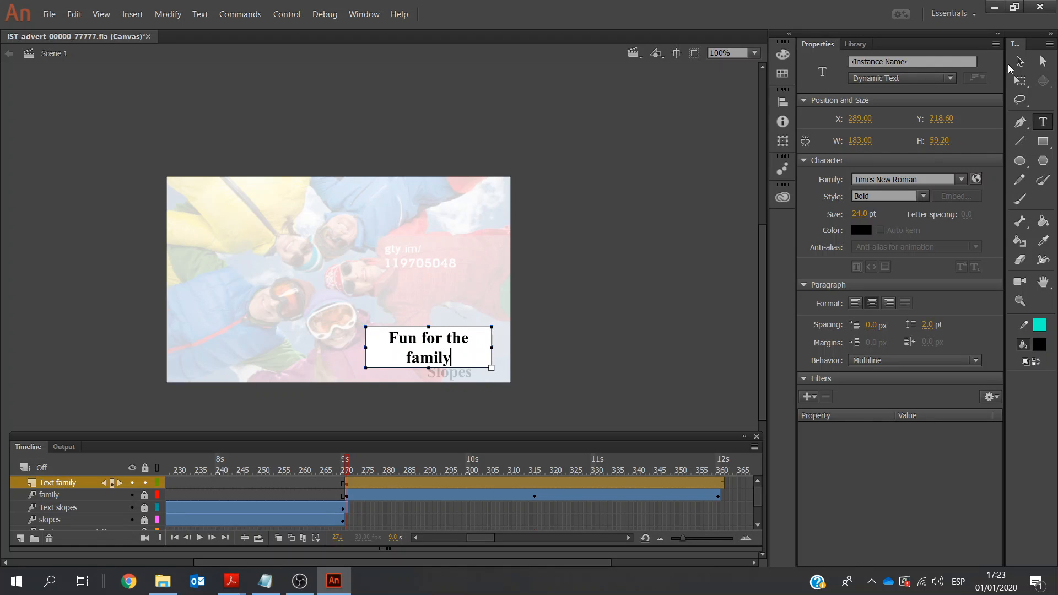
Nudge the "Fun for the family" caption into the stage's lower-right corner, at about X 316 and Y 239.6.
left_click(1021, 62)
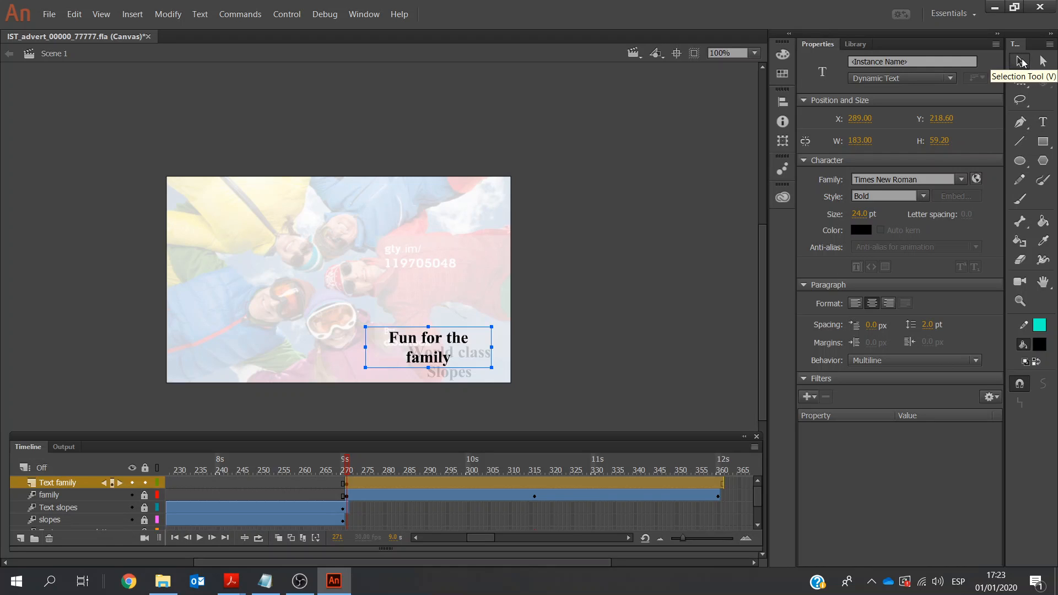
key("Down")
key("Down")
key("Down")
key("Down")
key("Down")
key("Down")
key("Down")
key("Down")
key("Down")
key("Down")
key("Down")
key("Down")
key("Down")
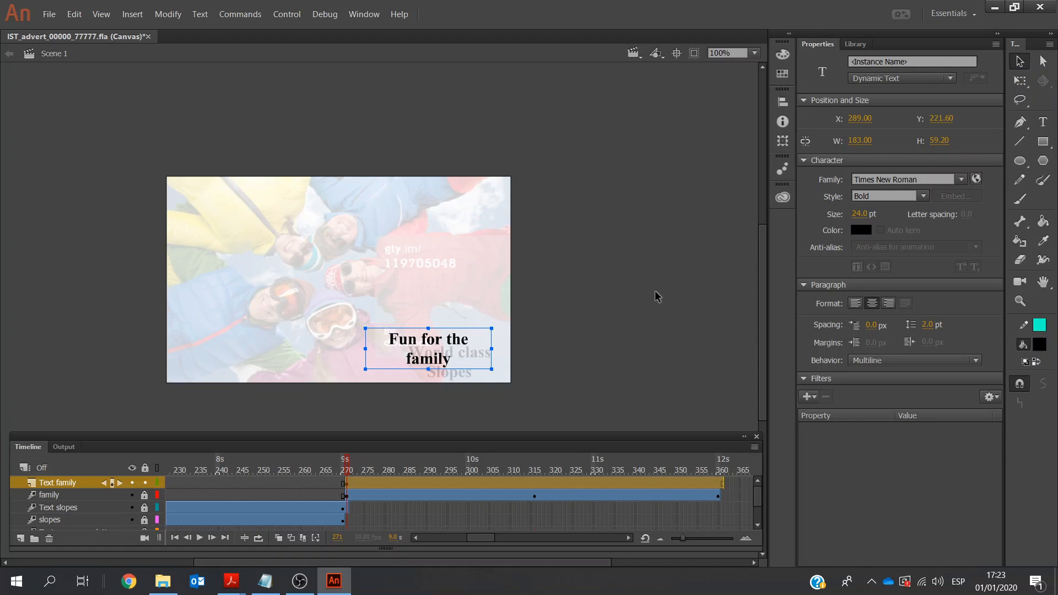
key("Down")
key("Down")
key("Down")
key("Down")
key("Down")
key("Down")
key("Down")
key("Down")
key("Down")
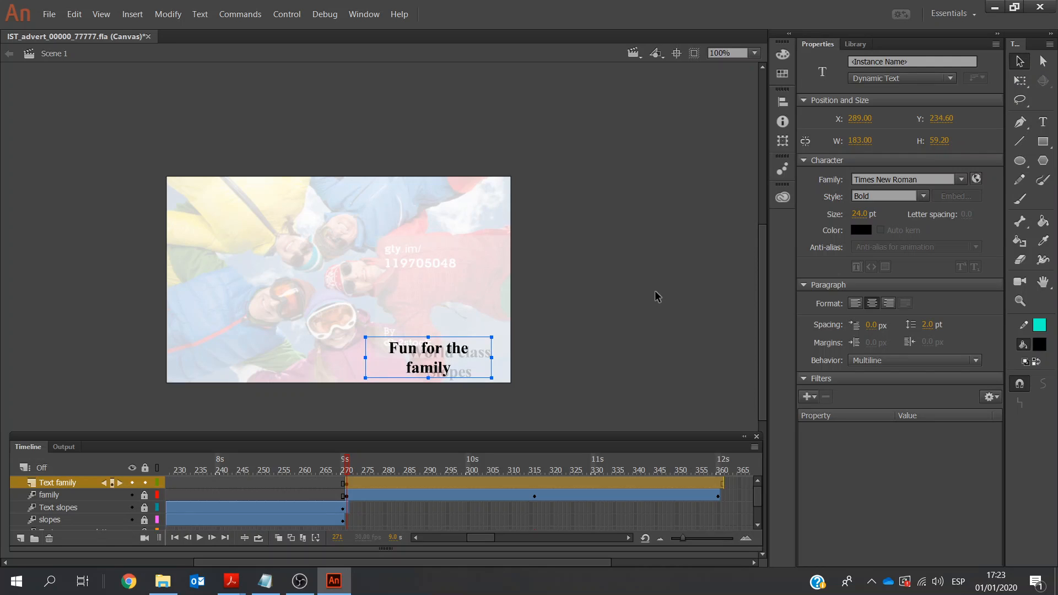
key("Right")
key("Right")
key("Right")
key("Right")
key("Right")
key("Right")
key("Right")
key("Right")
key("Right")
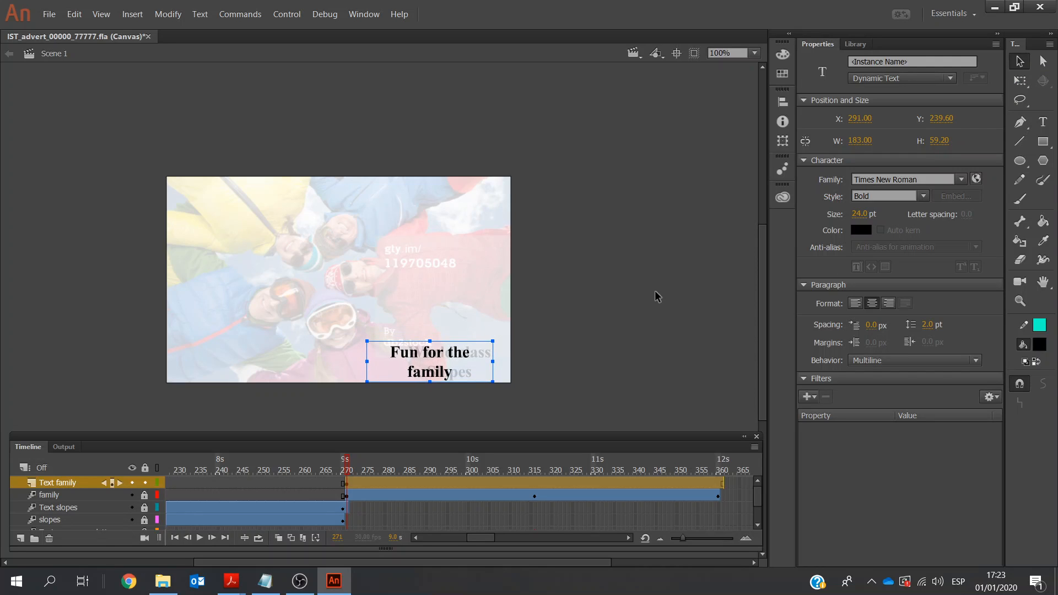
key("Up")
key("Right")
key("Right")
key("Right")
key("Right")
key("Right")
key("Right")
key("Right")
key("Right")
key("Right")
key("Right")
key("Right")
key("Right")
key("Right")
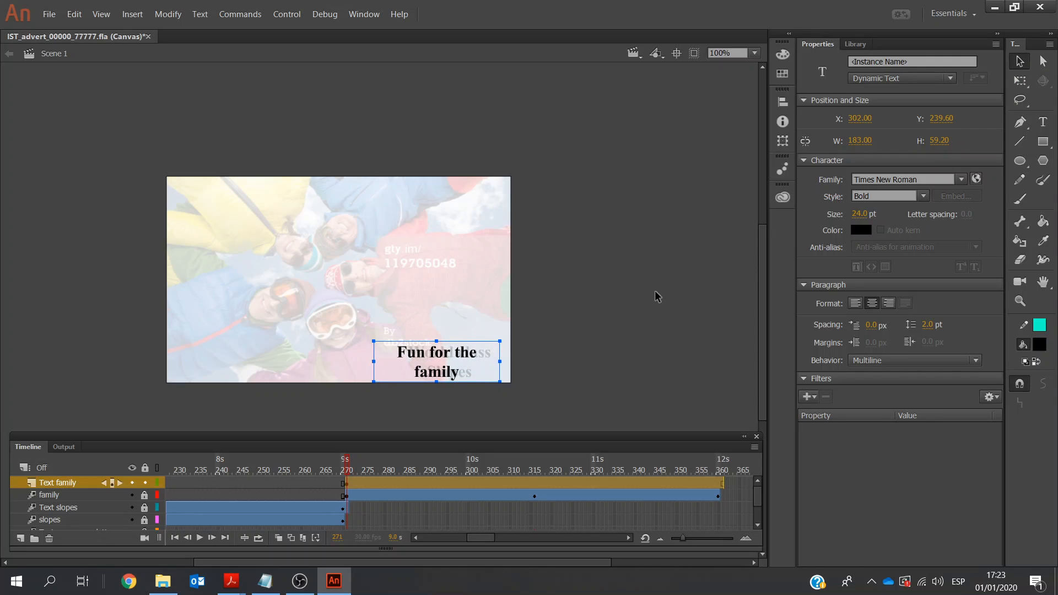
key("Right")
key("Right")
key("Right")
key("Right")
key("Right")
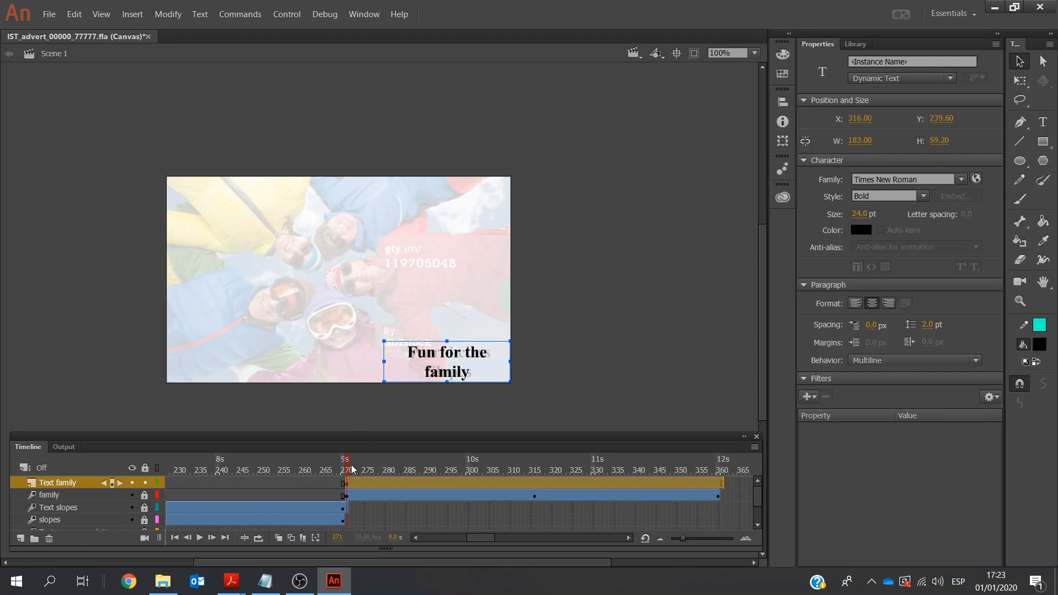
Convert the caption at frame 271 to a graphic symbol named Fun for the family.
left_click(346, 483)
left_click(346, 484)
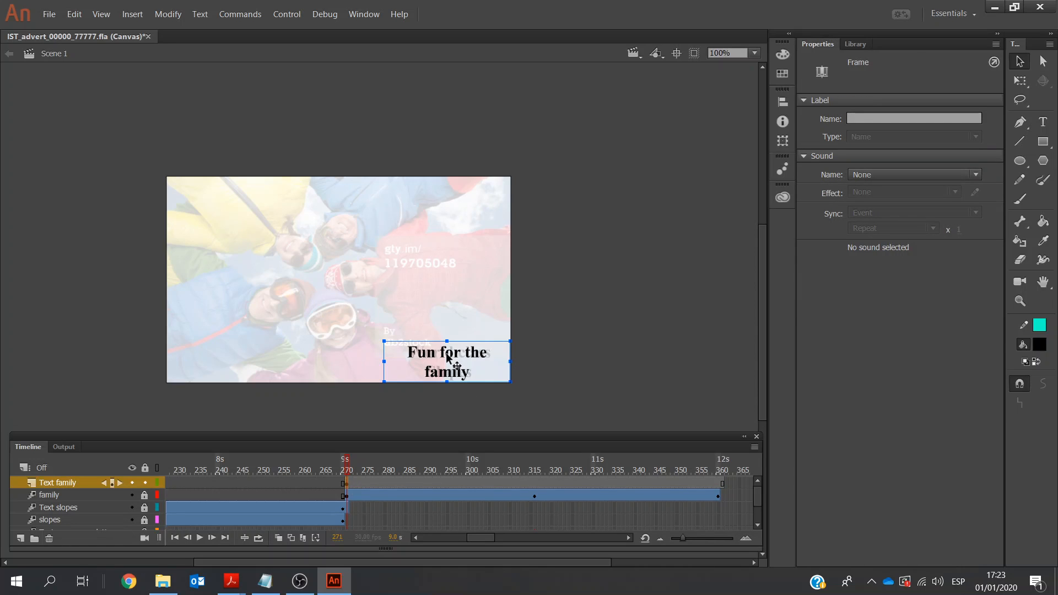
right_click(449, 358)
left_click(496, 333)
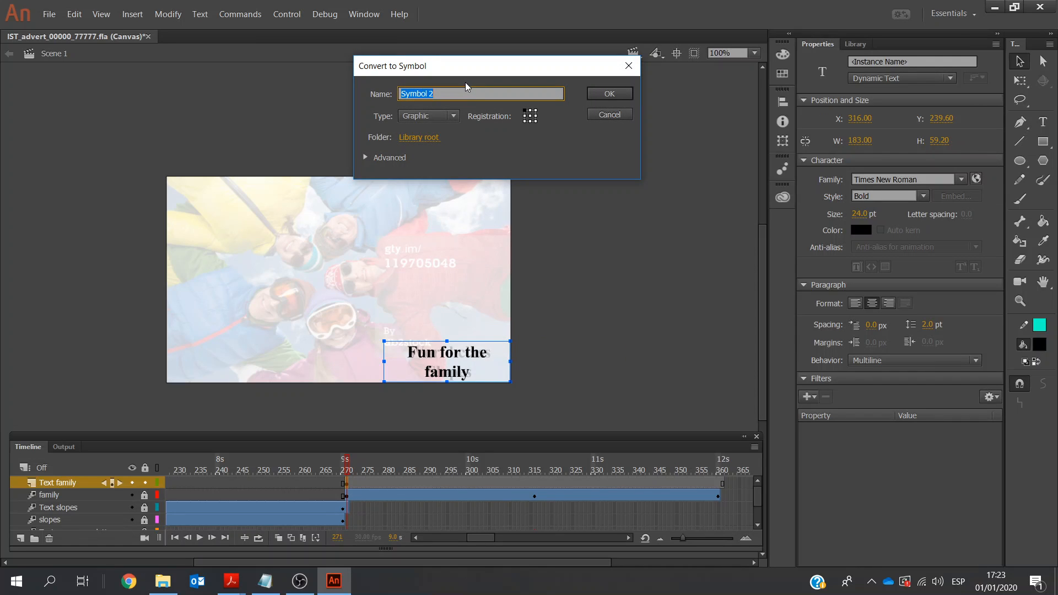
type("Fun for the family")
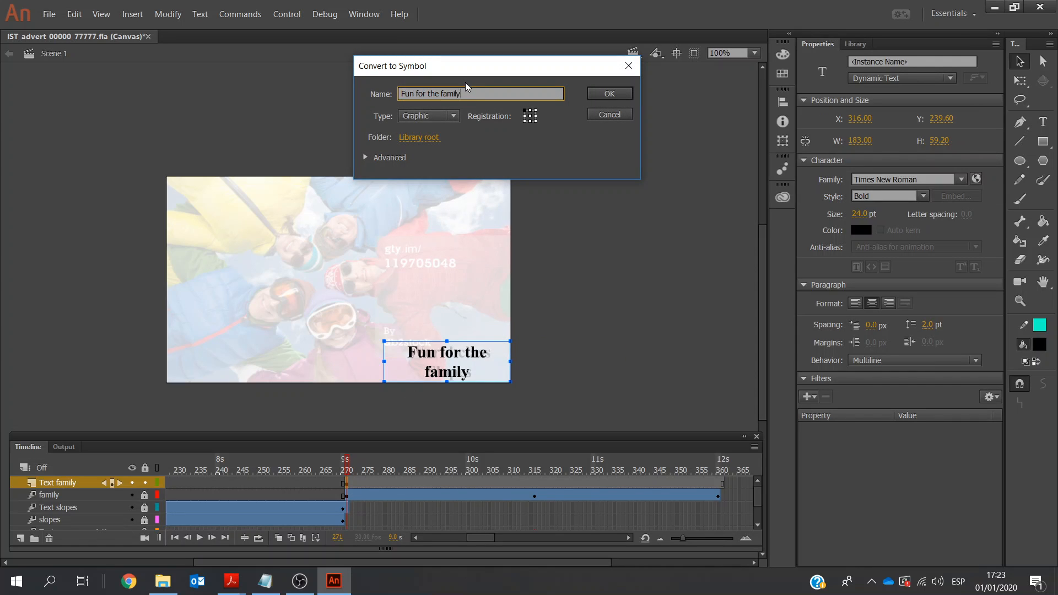
left_click(607, 95)
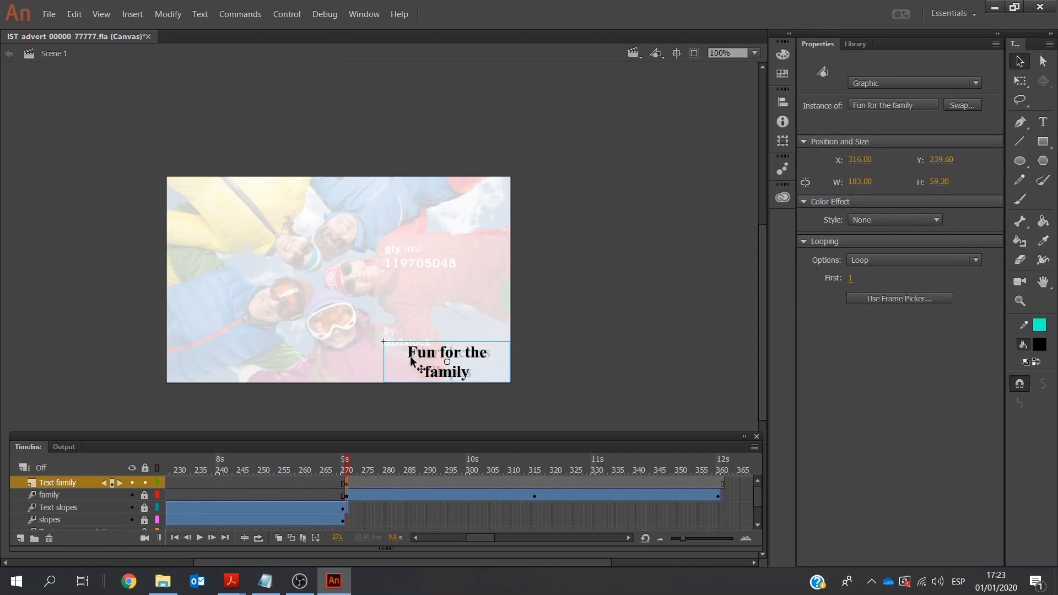
Create a motion tween for the Fun for the family symbol and insert a frame at frame 360 of its layer.
left_click(132, 14)
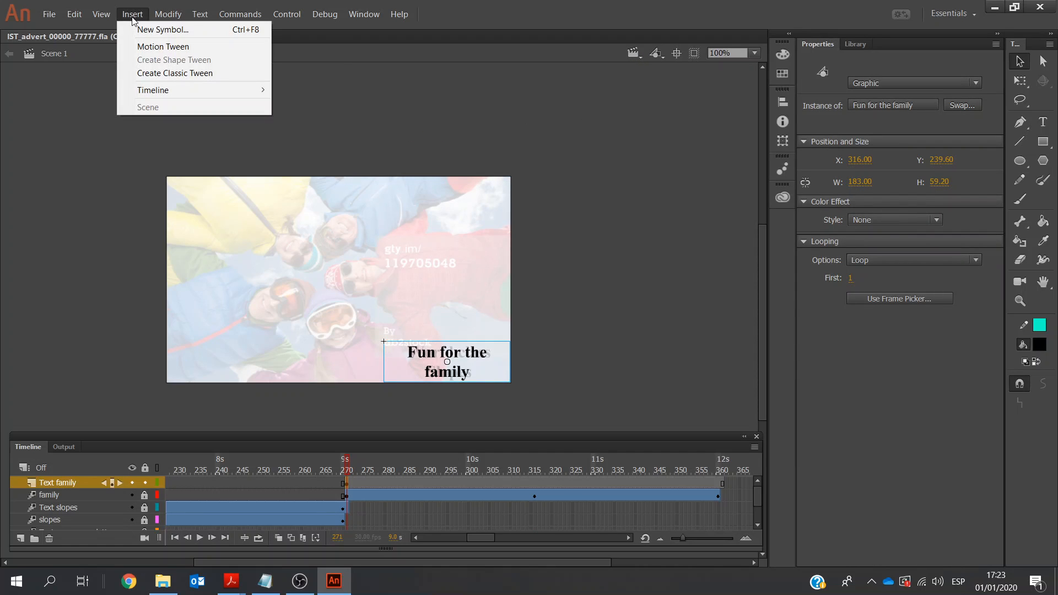
left_click(140, 46)
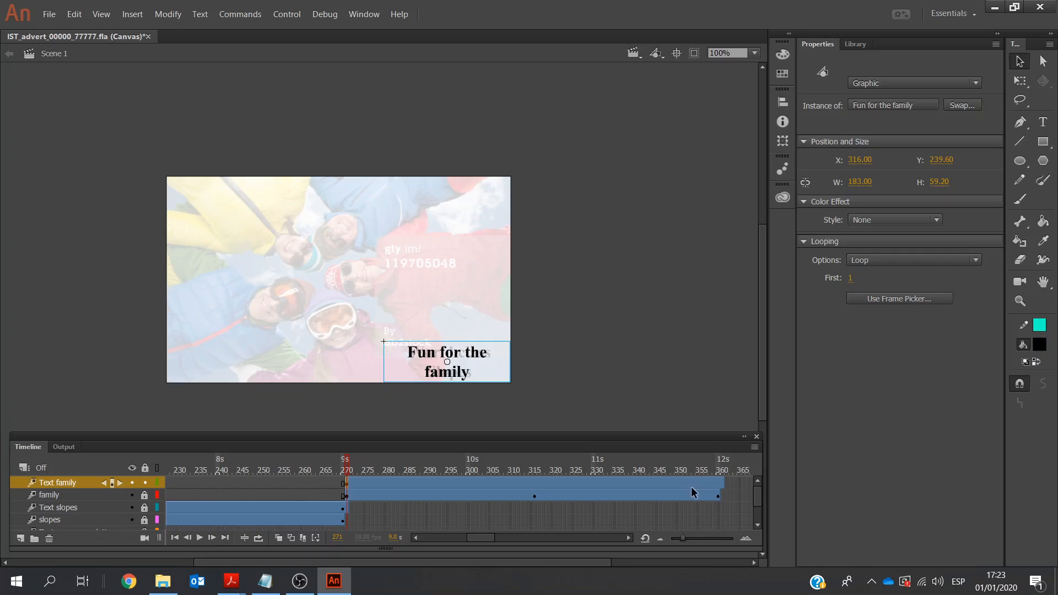
left_click(719, 485)
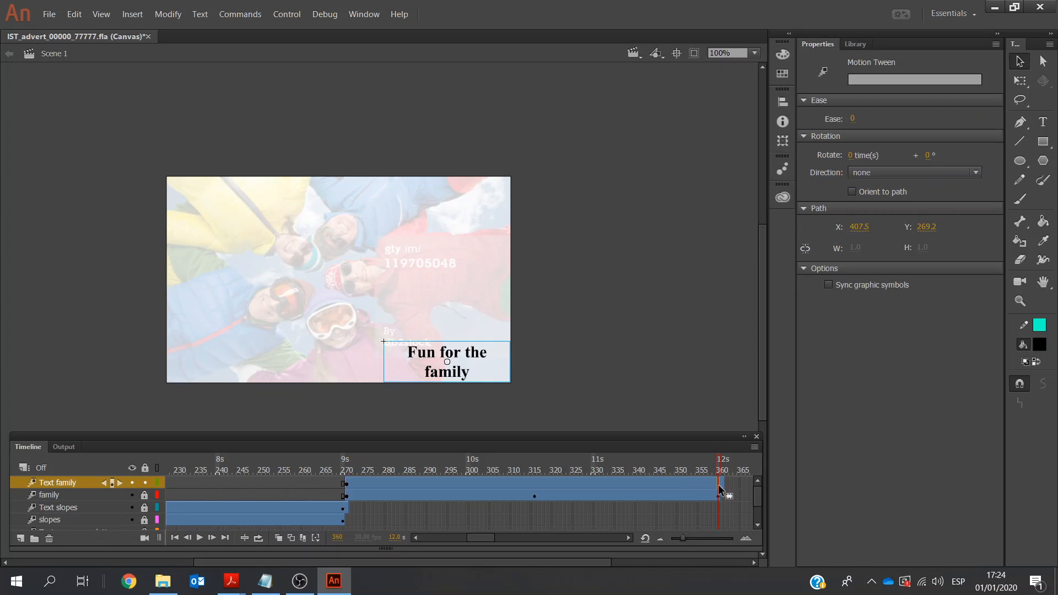
right_click(720, 486)
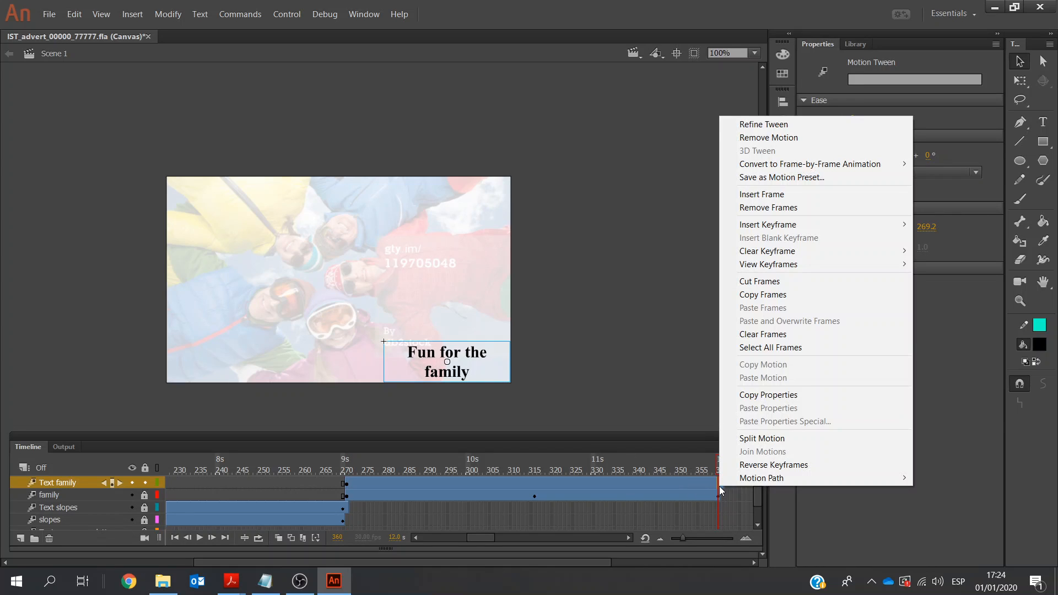
left_click(751, 195)
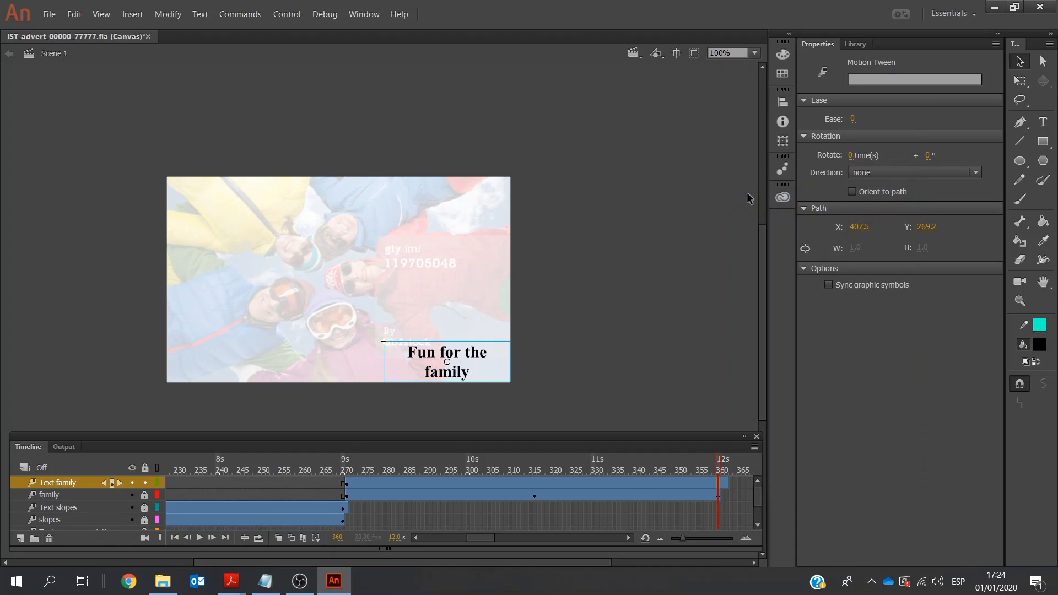
Set the Fun for the family caption's alpha to 20% at frame 271.
left_click(347, 484)
left_click(426, 368)
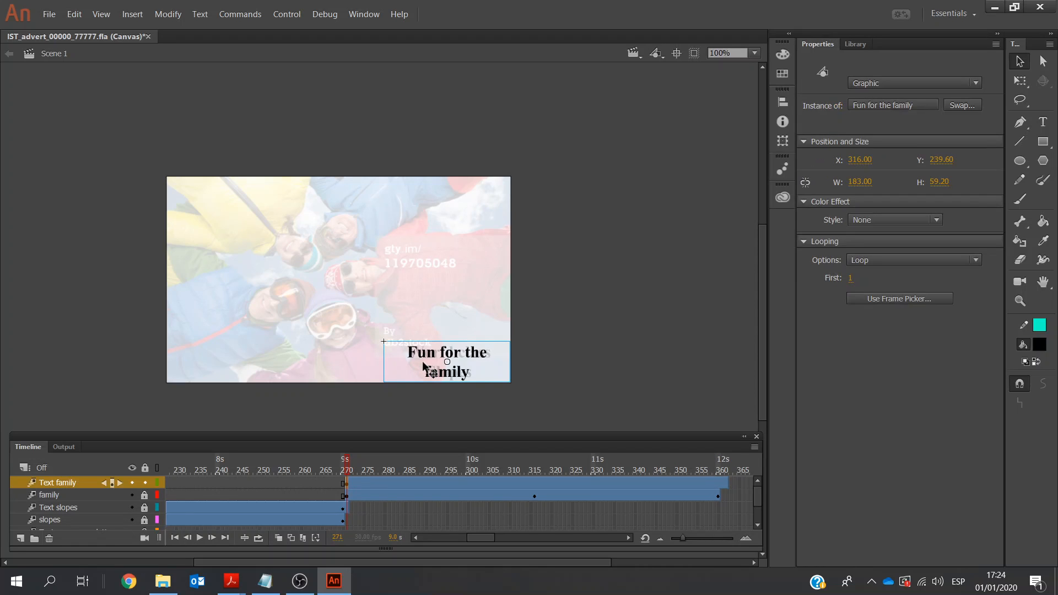
left_click(935, 219)
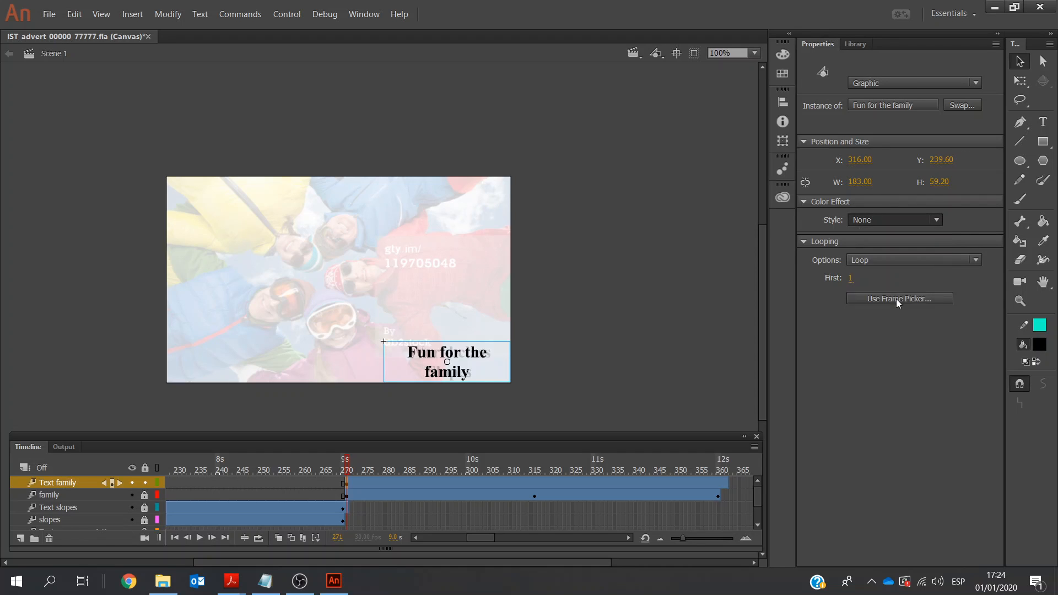
left_click(897, 299)
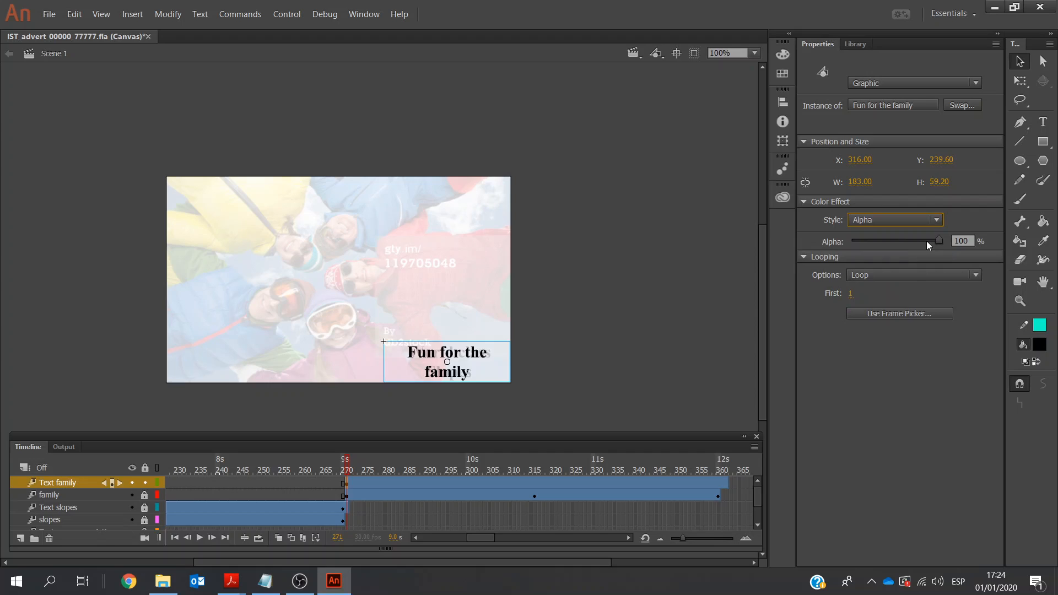
left_click_drag(939, 240, 868, 240)
left_click_drag(968, 241, 941, 243)
type("20")
key("Return")
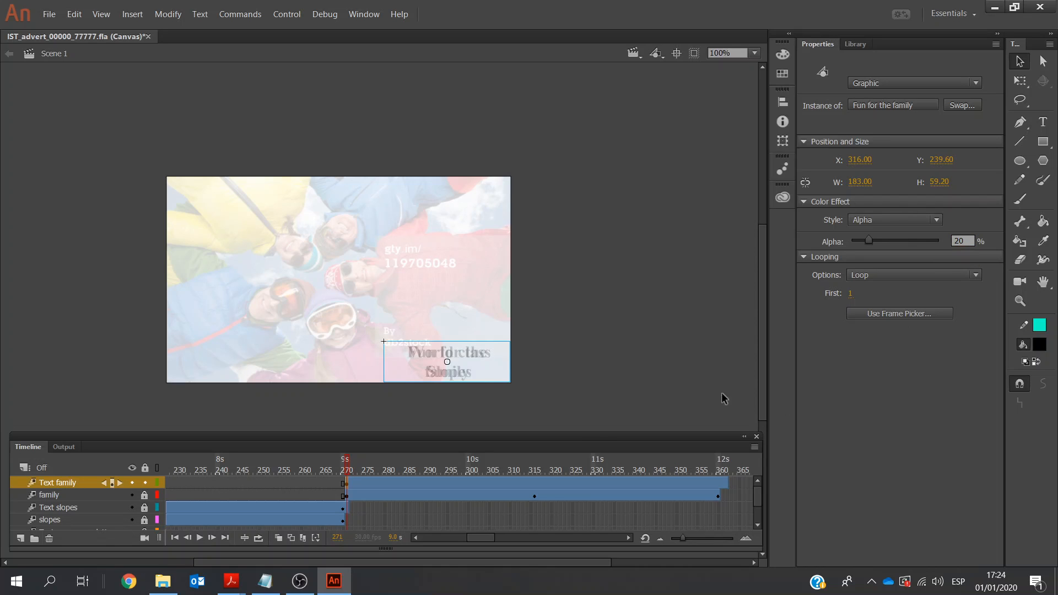
Set the Fun for the family caption's alpha to 100% at frame 316 of the Text family layer.
left_click(535, 483)
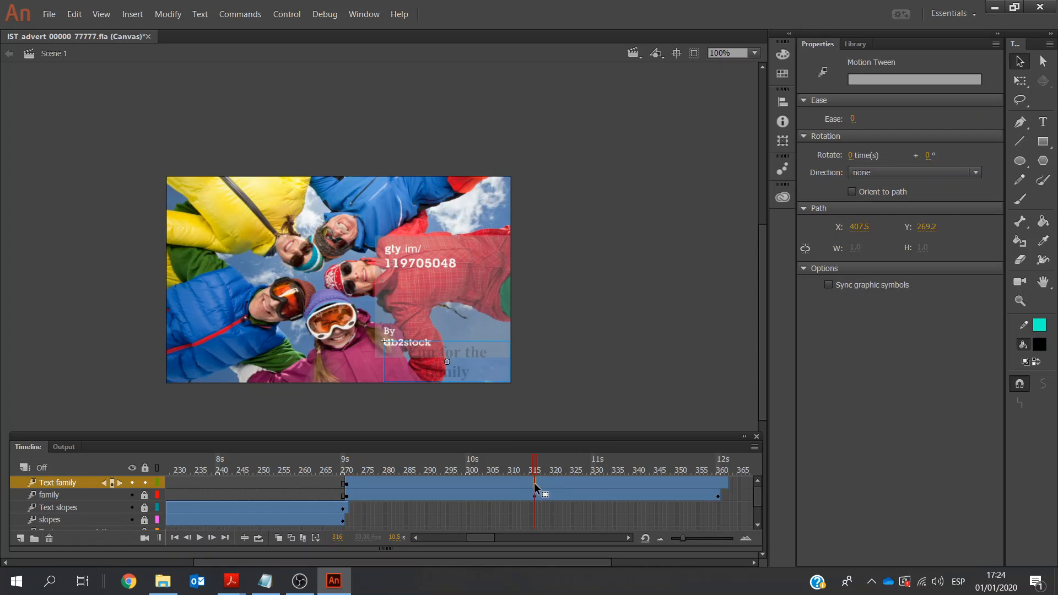
left_click(431, 351)
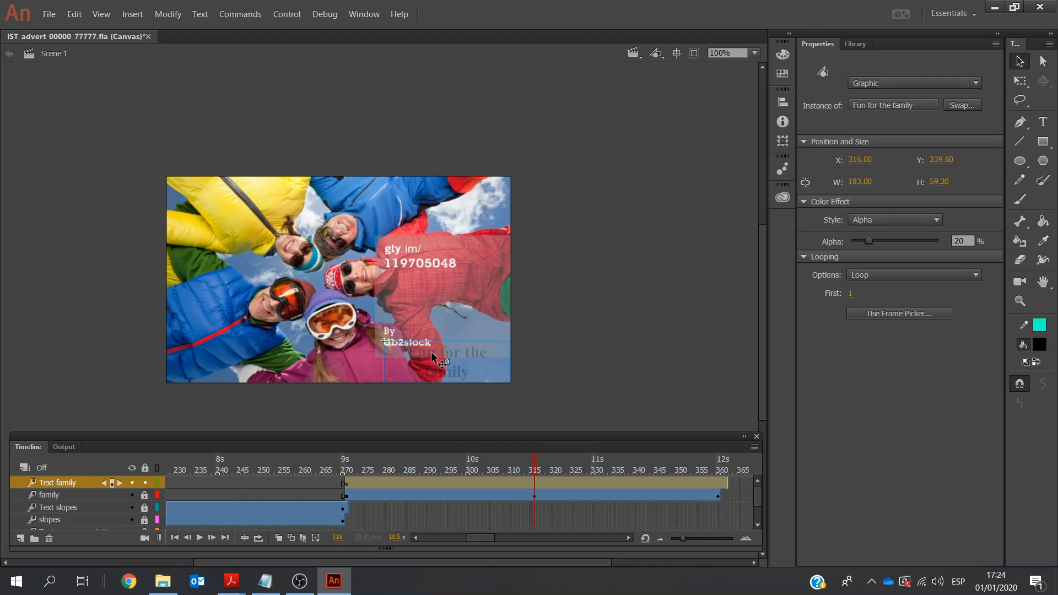
left_click(973, 238)
key("Return")
Set the Fun for the family caption's alpha to 20% at frame 360 of the Text family layer.
left_click(717, 483)
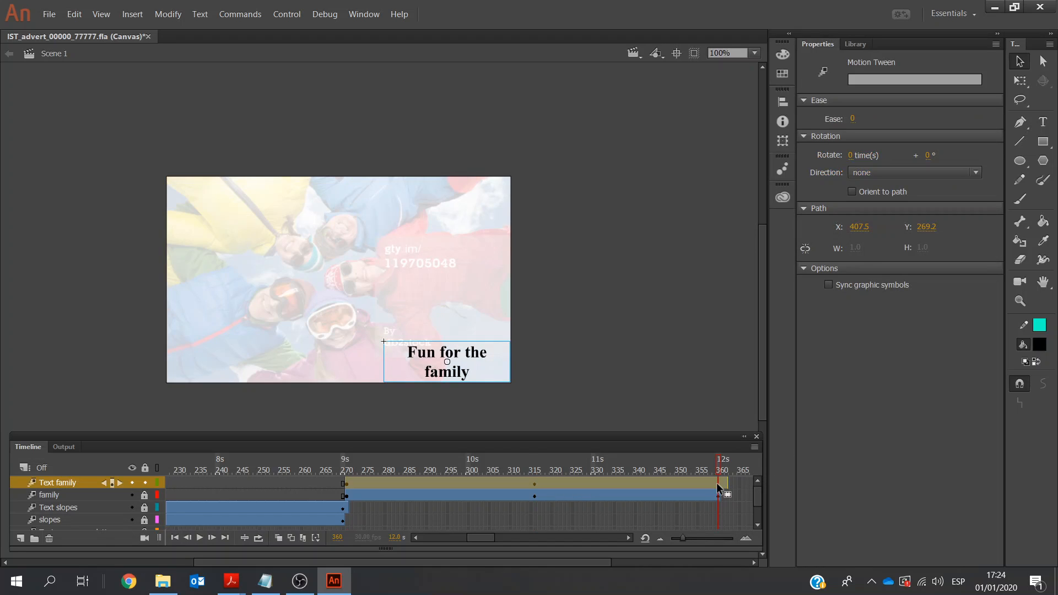
left_click(481, 369)
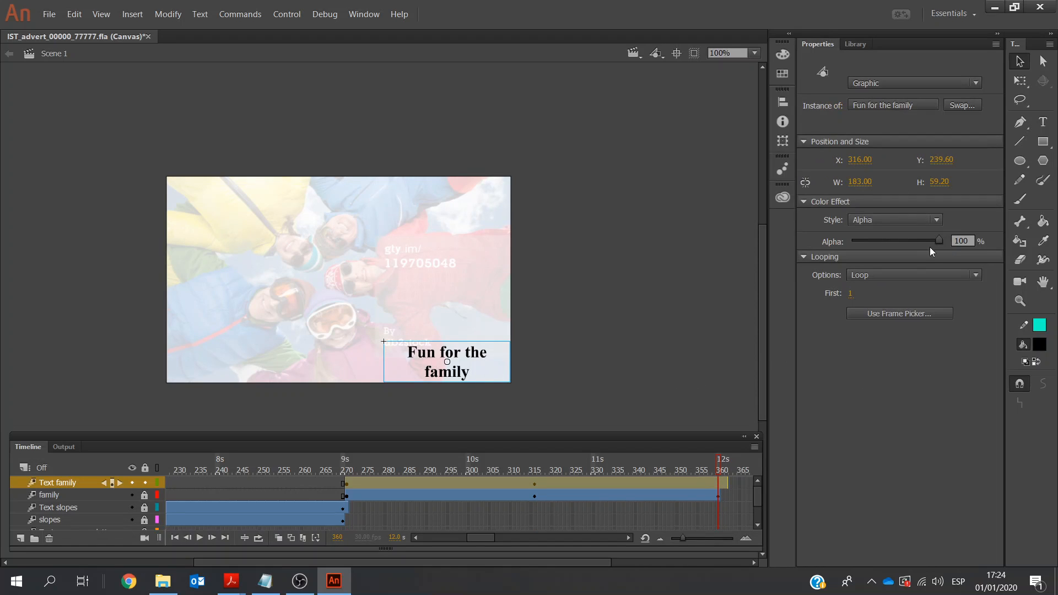
left_click(968, 241)
left_click_drag(970, 240, 949, 242)
left_click(878, 421)
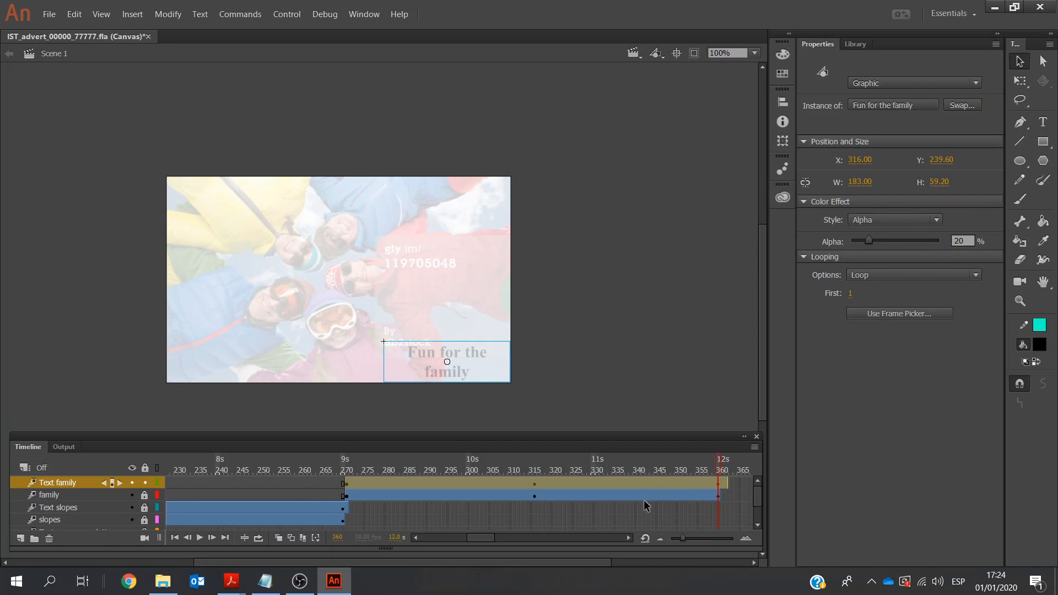
Try to adjust the end of the Text family tween span just past frame 360, and undo the change.
left_click(629, 538)
left_click(629, 538)
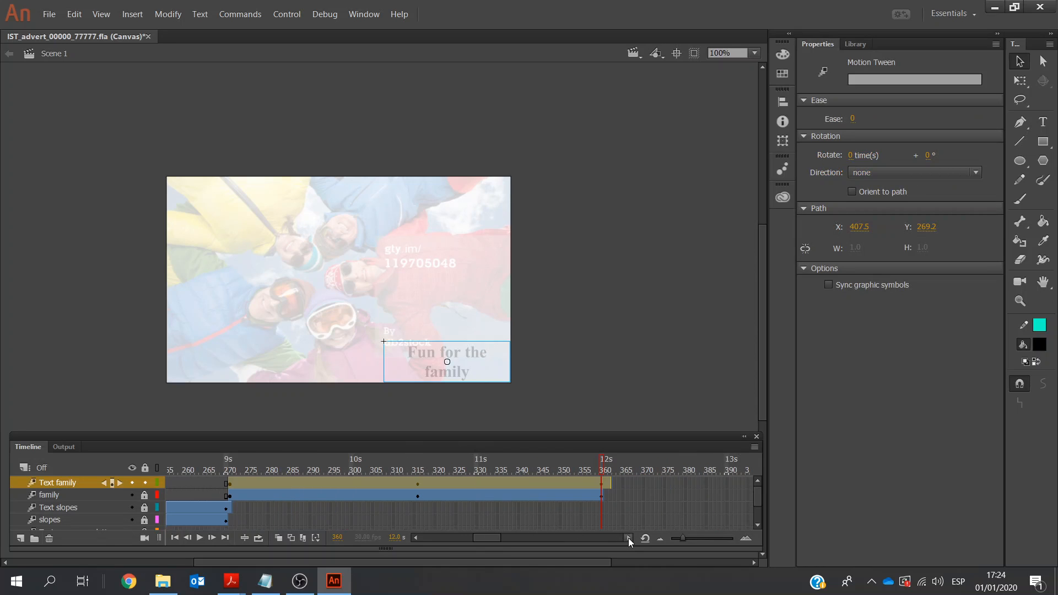
left_click(638, 484)
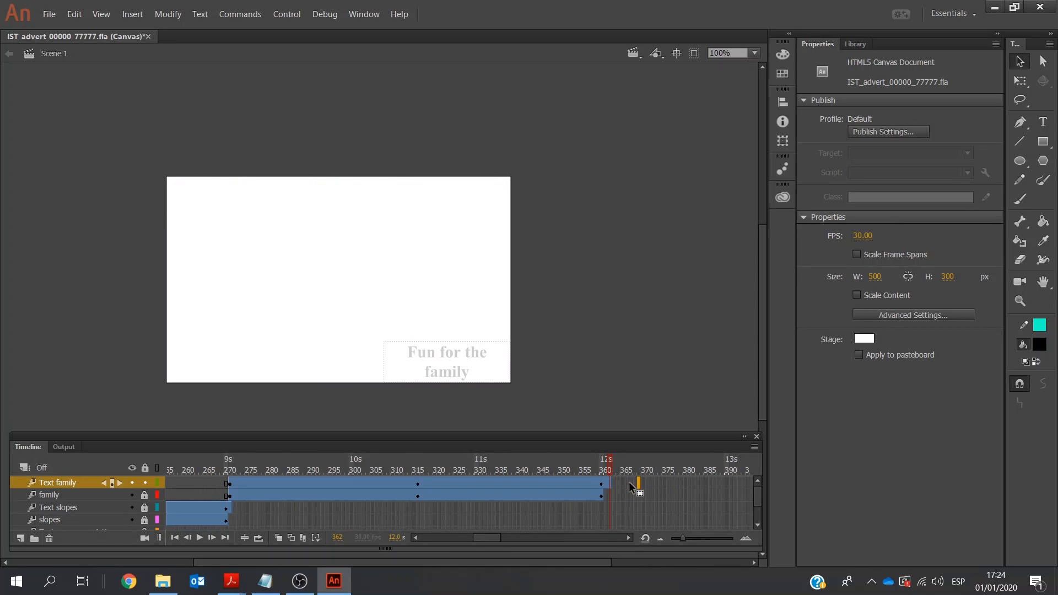
left_click_drag(621, 481, 621, 481)
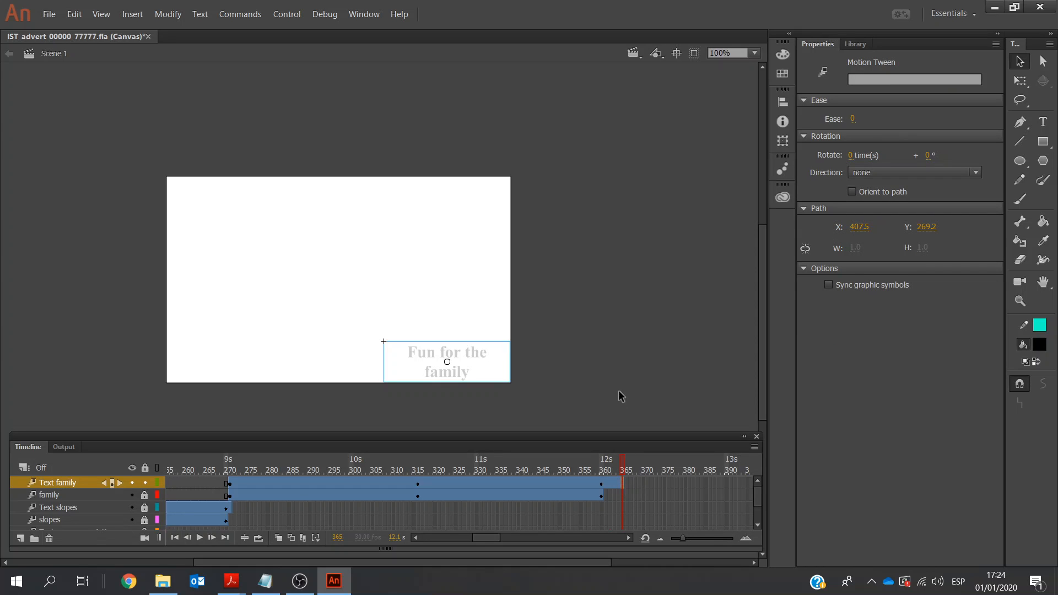
key("ctrl+z")
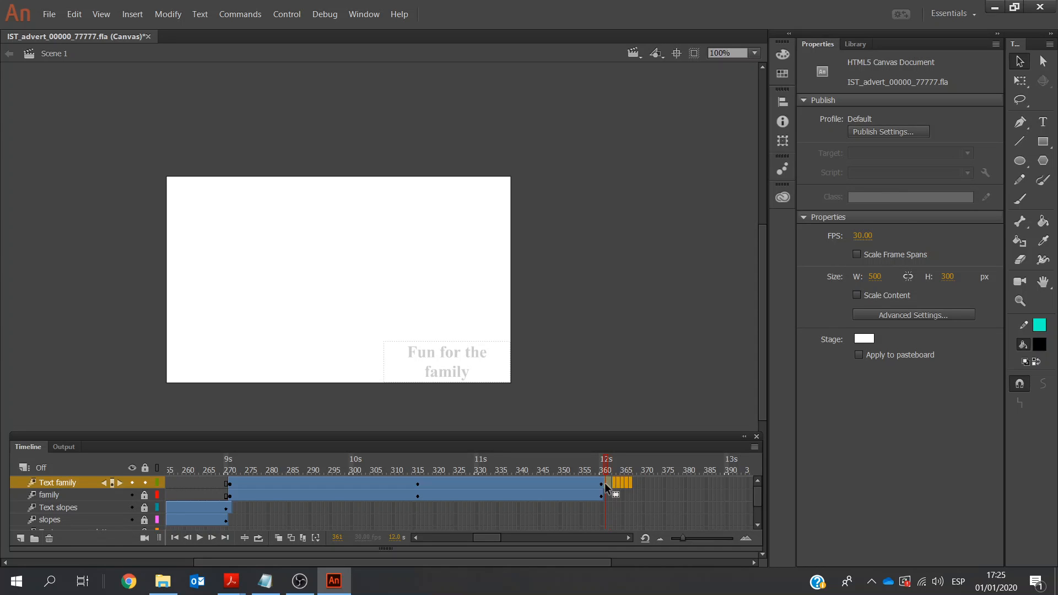
Clear the leftover Text family frame at frame 361, just after the caption's fade-out.
left_click(604, 483)
right_click(606, 484)
left_click(605, 483)
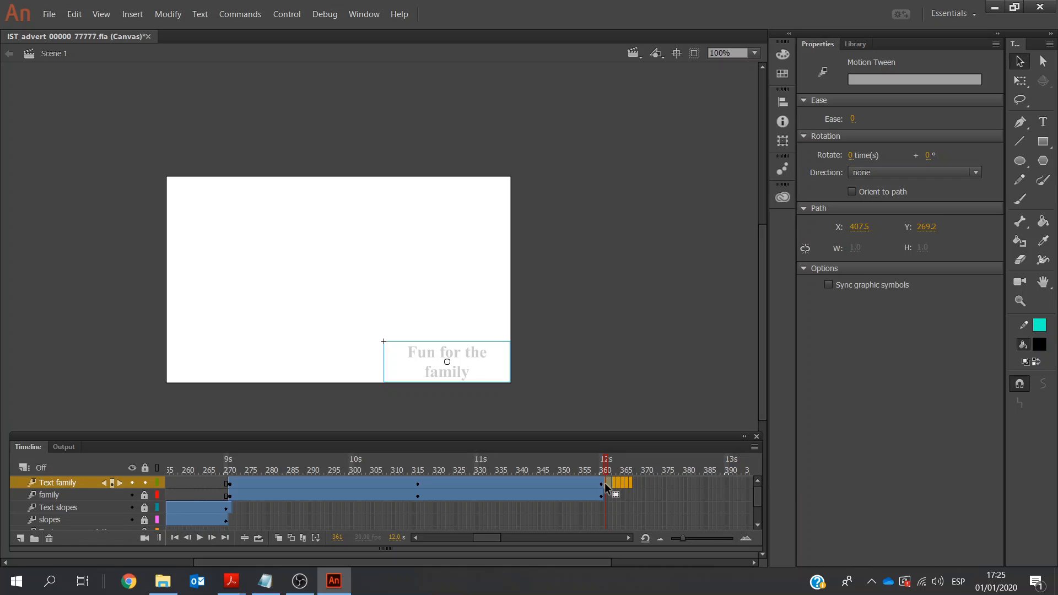
right_click(604, 483)
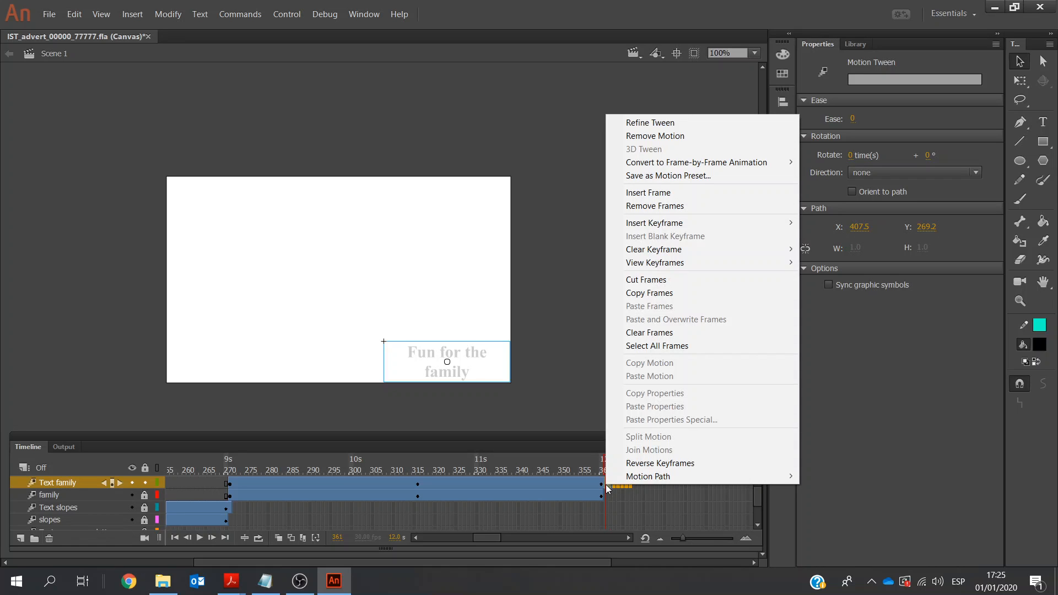
left_click(660, 332)
left_click(16, 582)
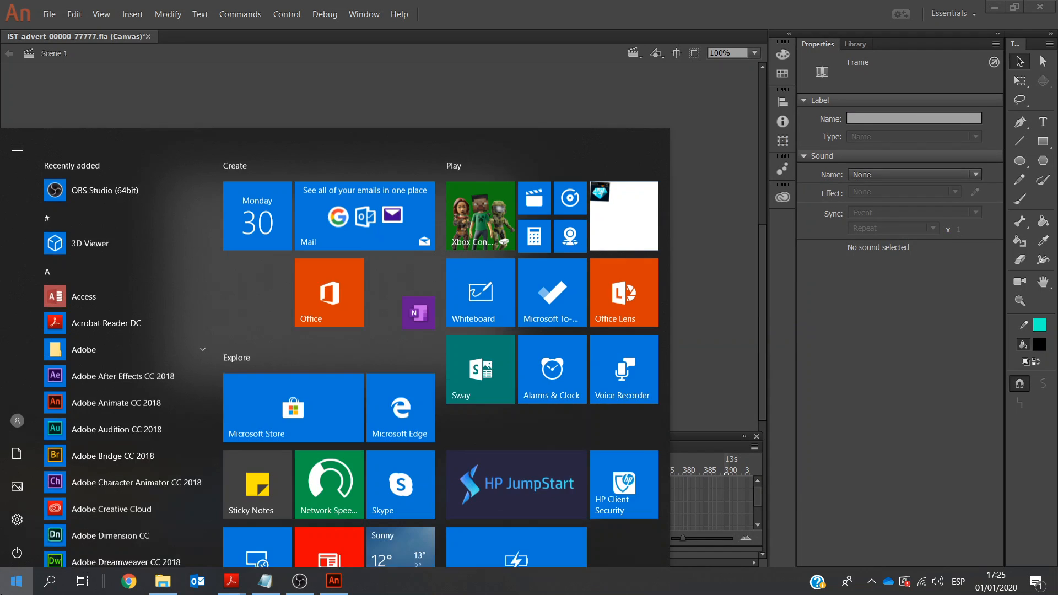
left_click(725, 243)
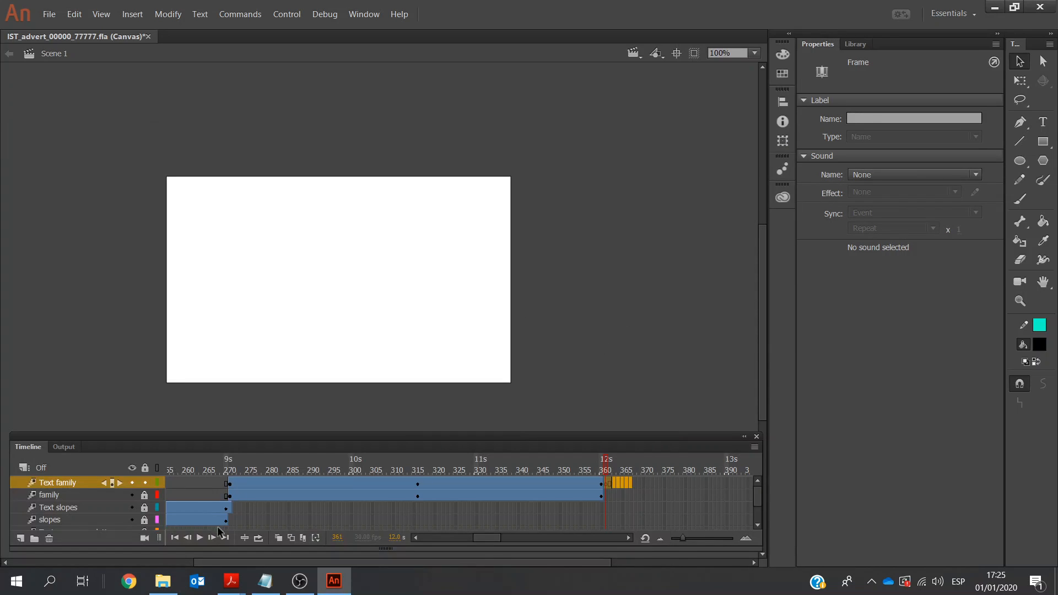
Return to the first frame of the animation and save the document.
left_click(174, 538)
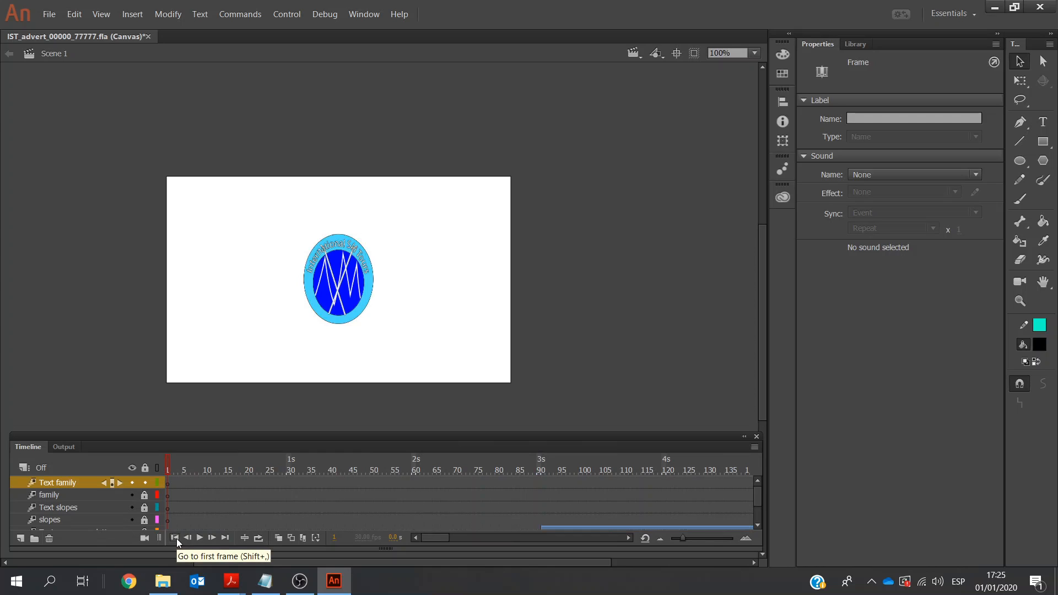
left_click(49, 14)
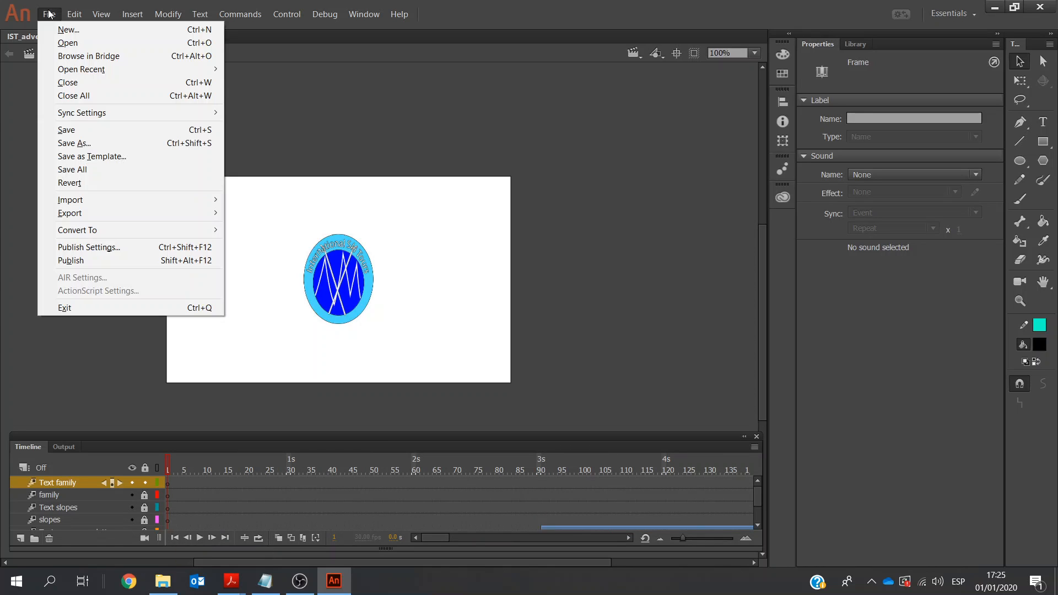
left_click(66, 131)
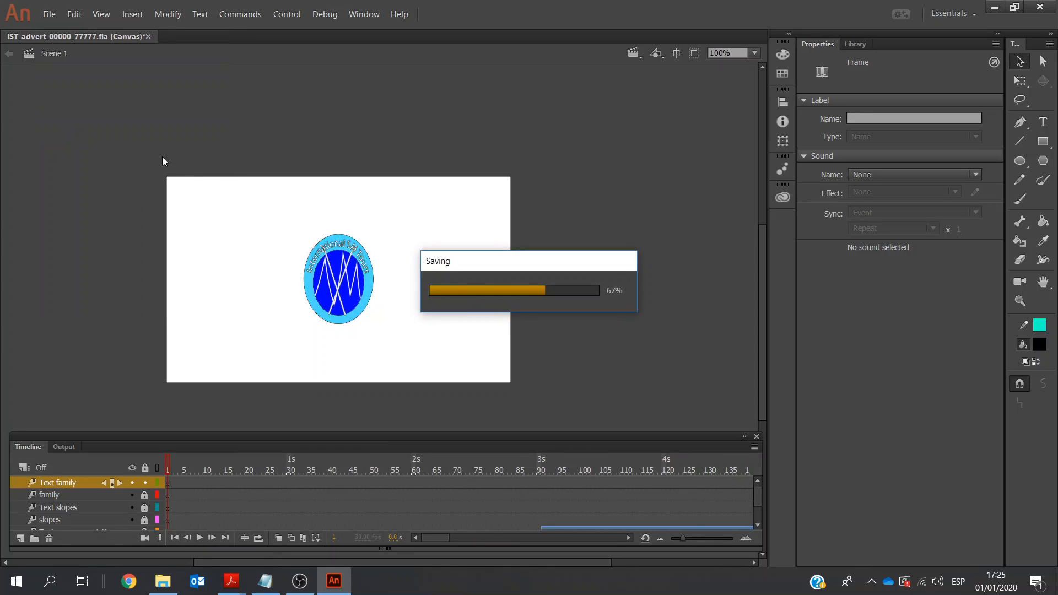
Play the whole animation from the first frame and look through the timeline's layer spans.
left_click(200, 537)
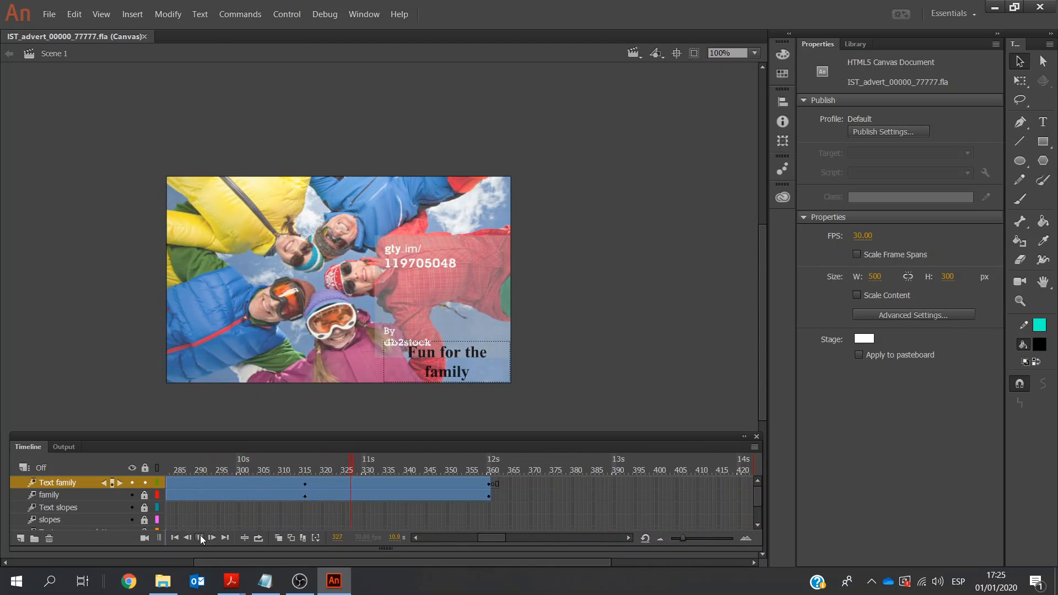
left_click(201, 540)
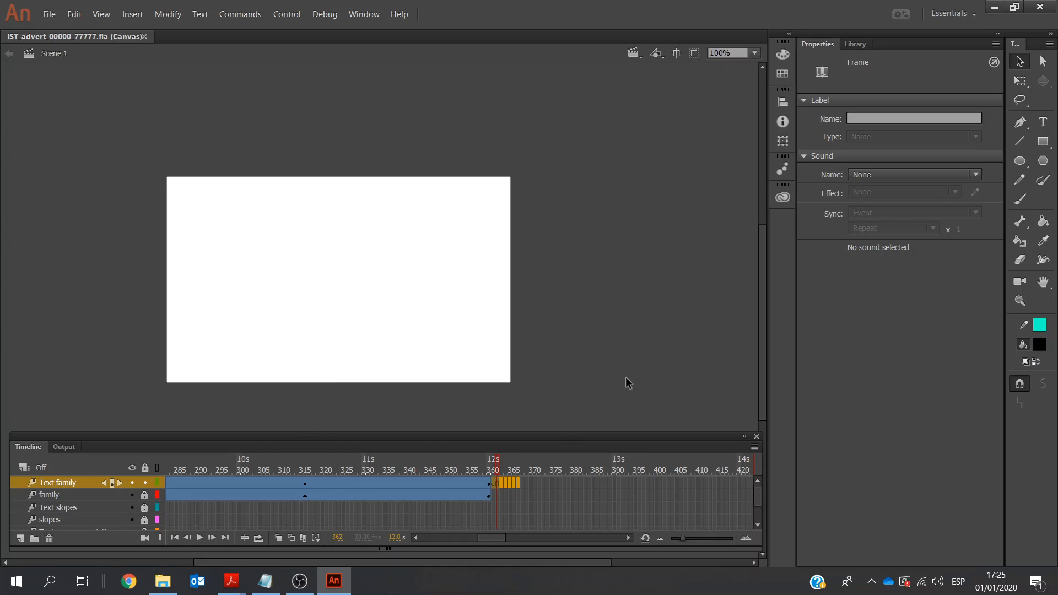
left_click(415, 538)
left_click(415, 538)
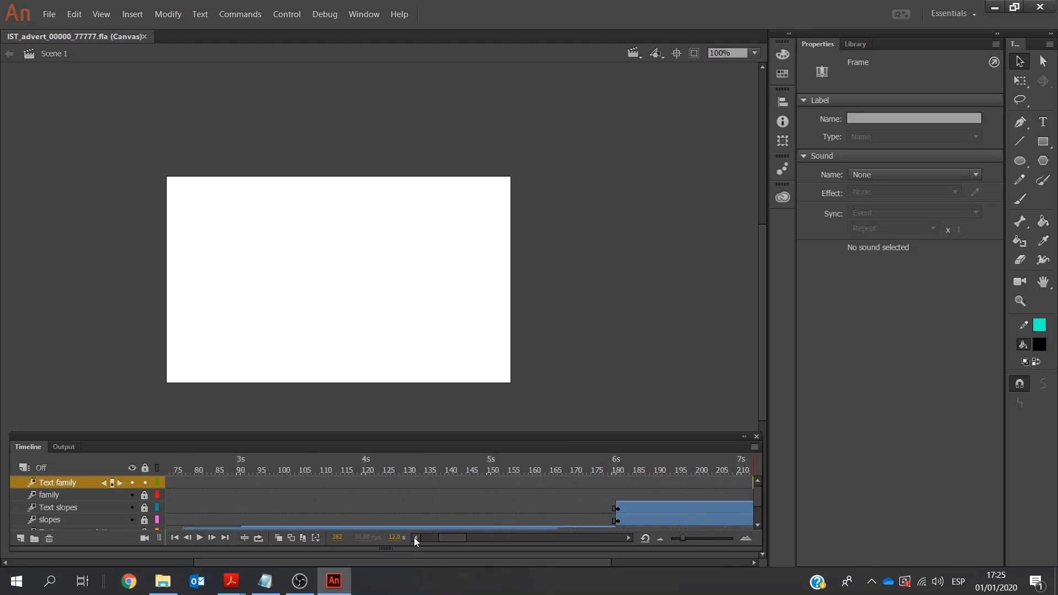
left_click(415, 538)
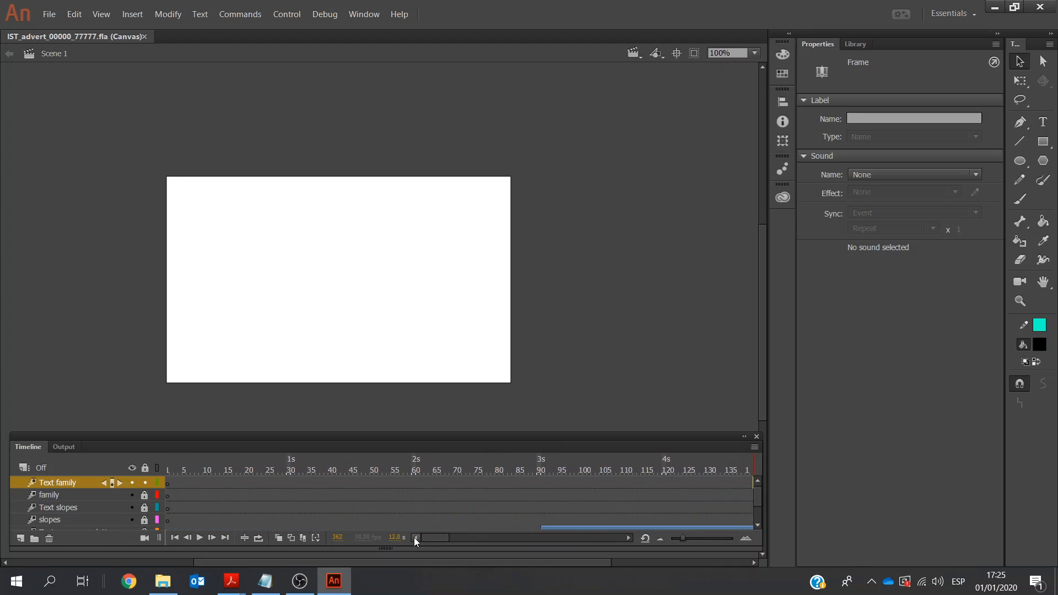
left_click(628, 538)
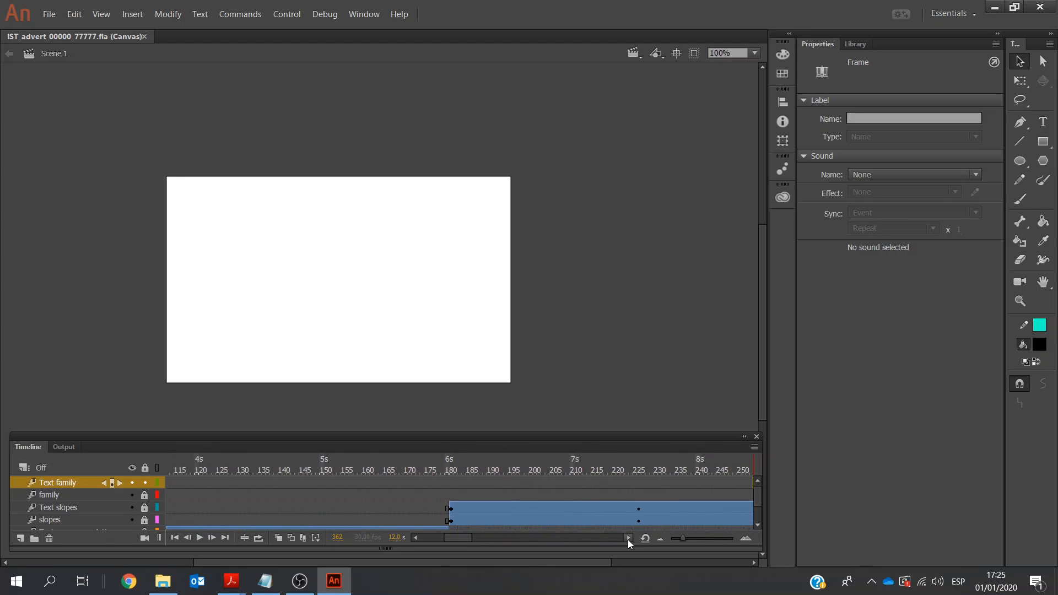
Enlarge the timeline so that every layer from Text family down to Logo is shown around the 12-second mark.
left_click_drag(578, 440, 577, 391)
left_click_drag(559, 499, 558, 551)
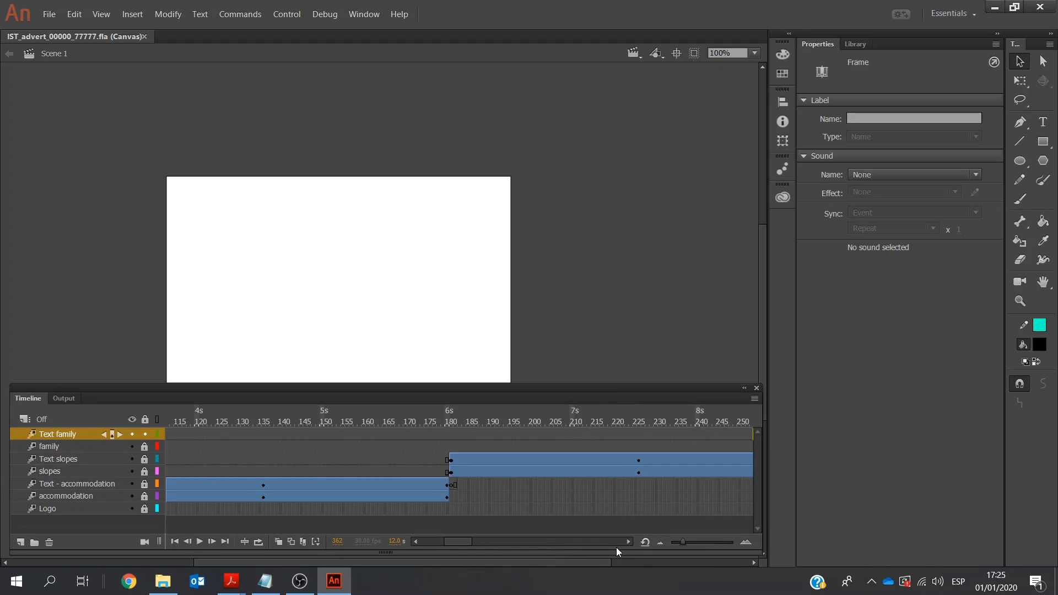
left_click_drag(628, 541, 628, 541)
Cut frame 361 and clear frame 362 on the Text family layer.
left_click(653, 443)
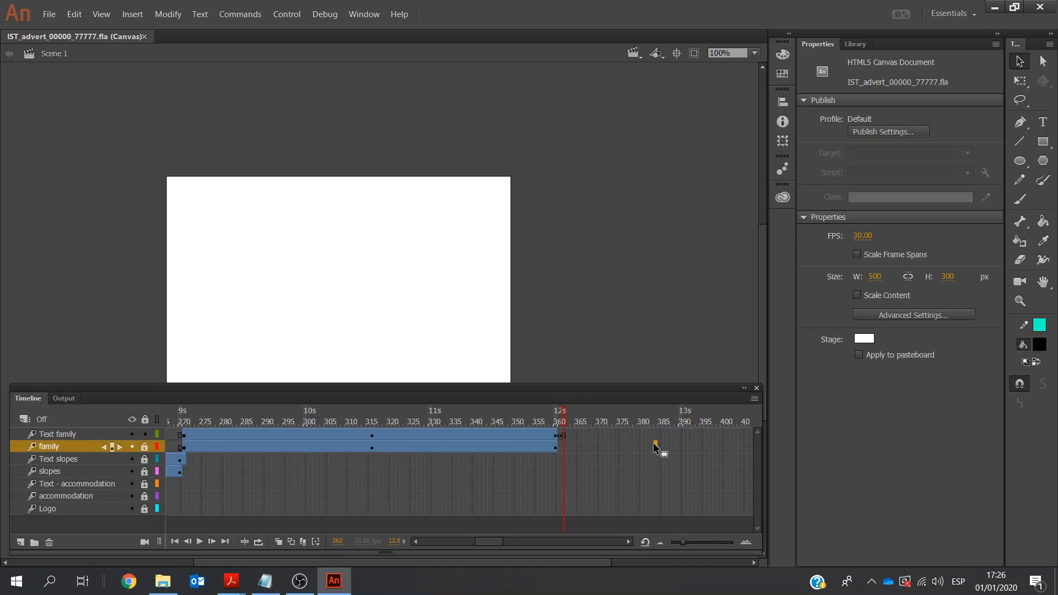
left_click(588, 436)
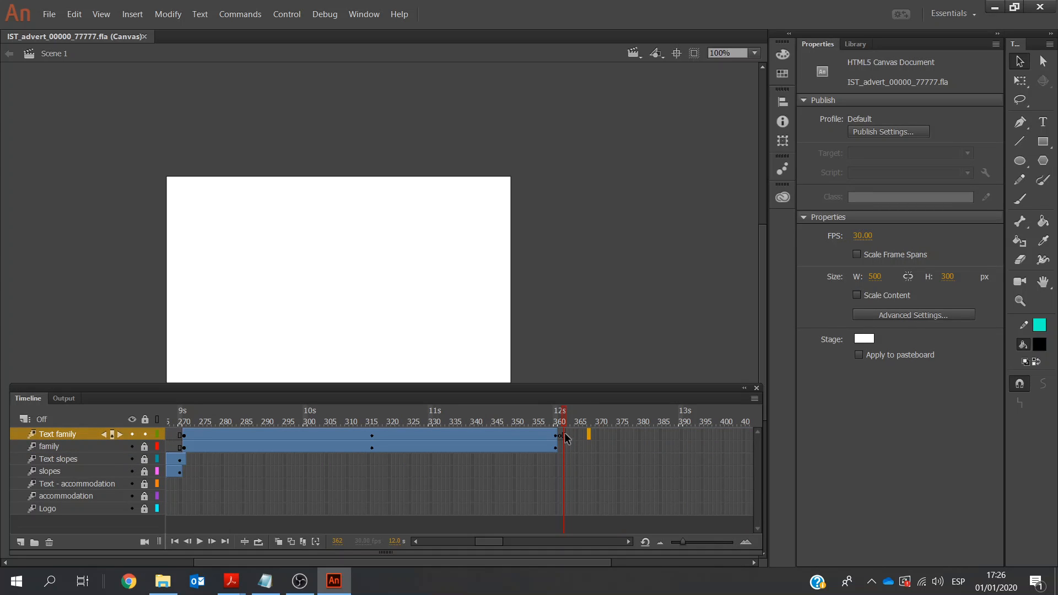
right_click(561, 436)
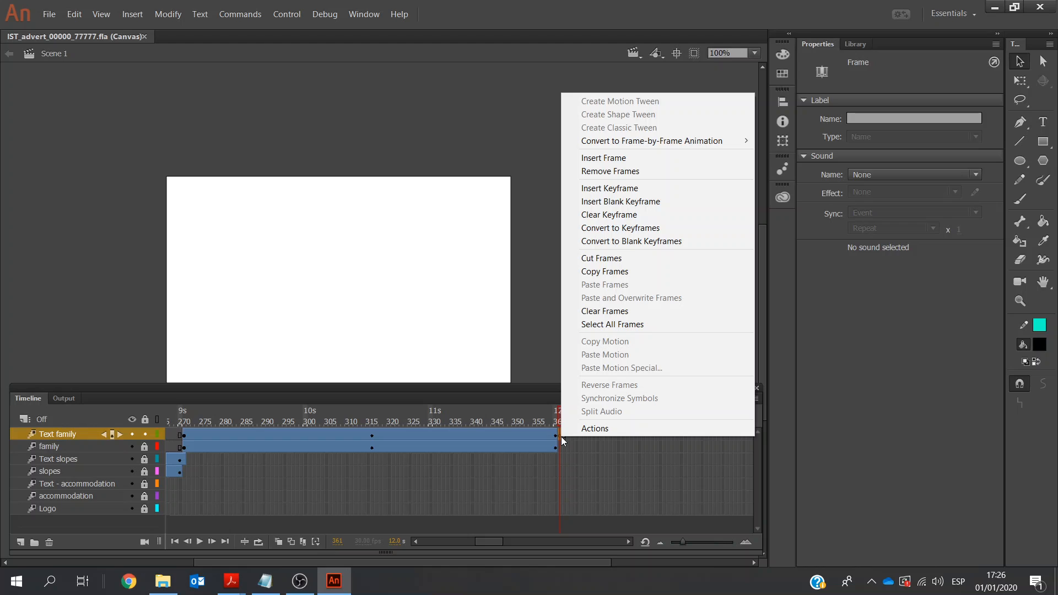
left_click(617, 258)
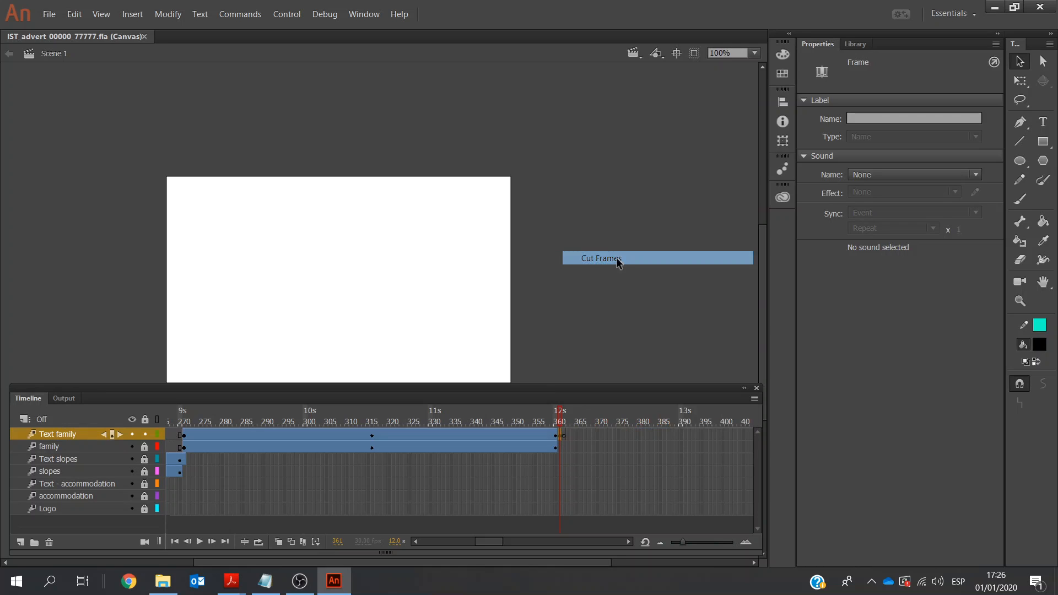
right_click(564, 435)
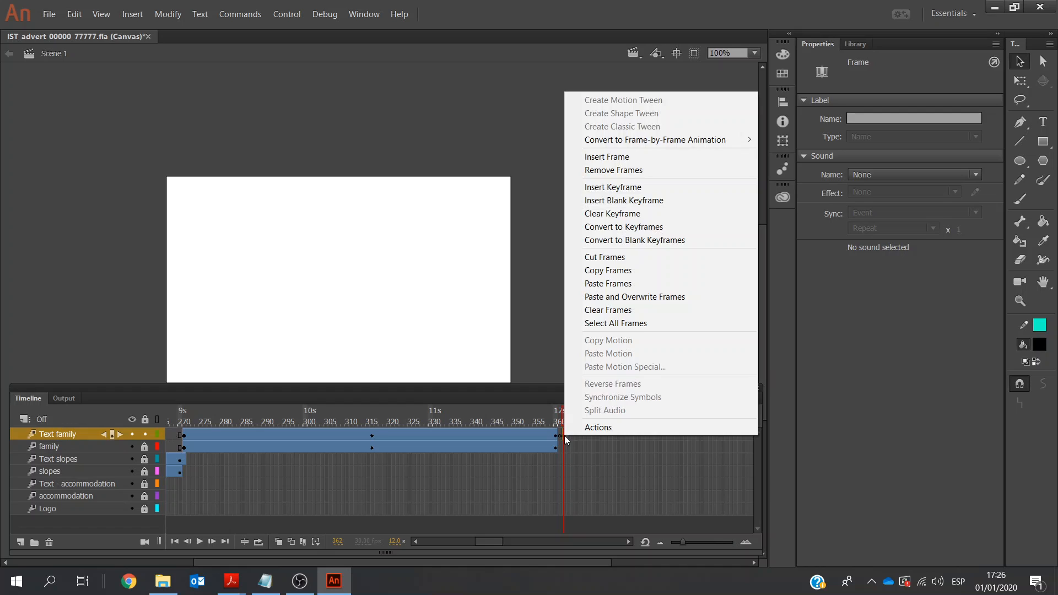
left_click(603, 310)
Inspect the stage at frames 360 and 330, and review the document's basic publish settings.
left_click(586, 471)
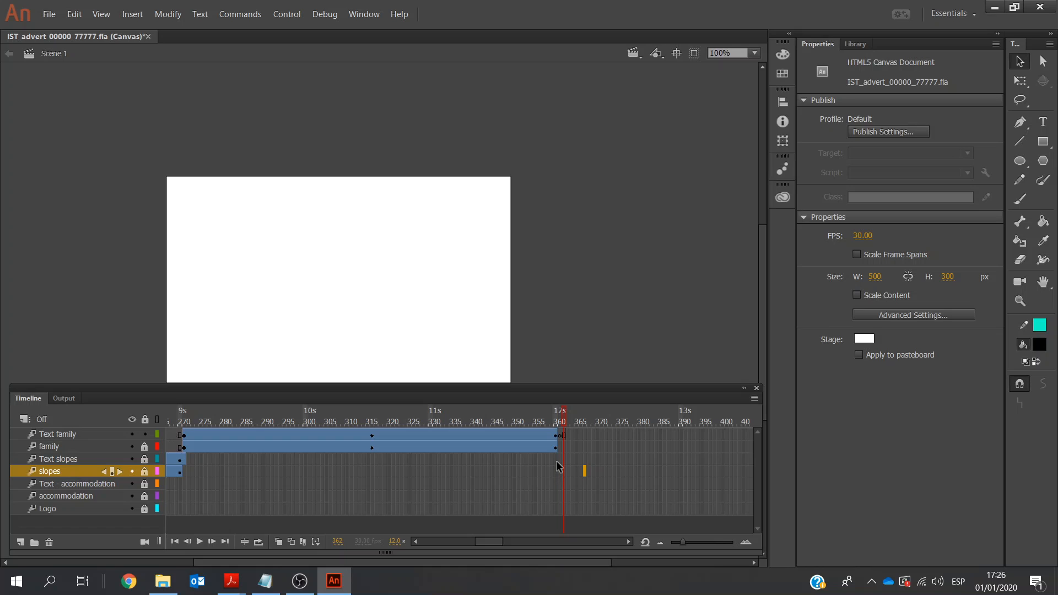
left_click(556, 459)
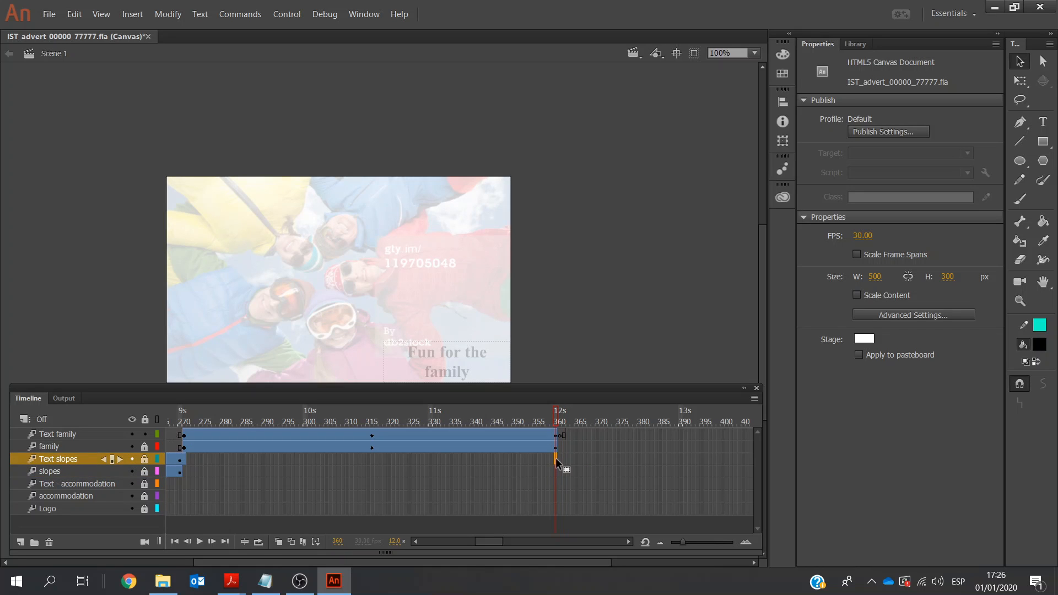
left_click(430, 459)
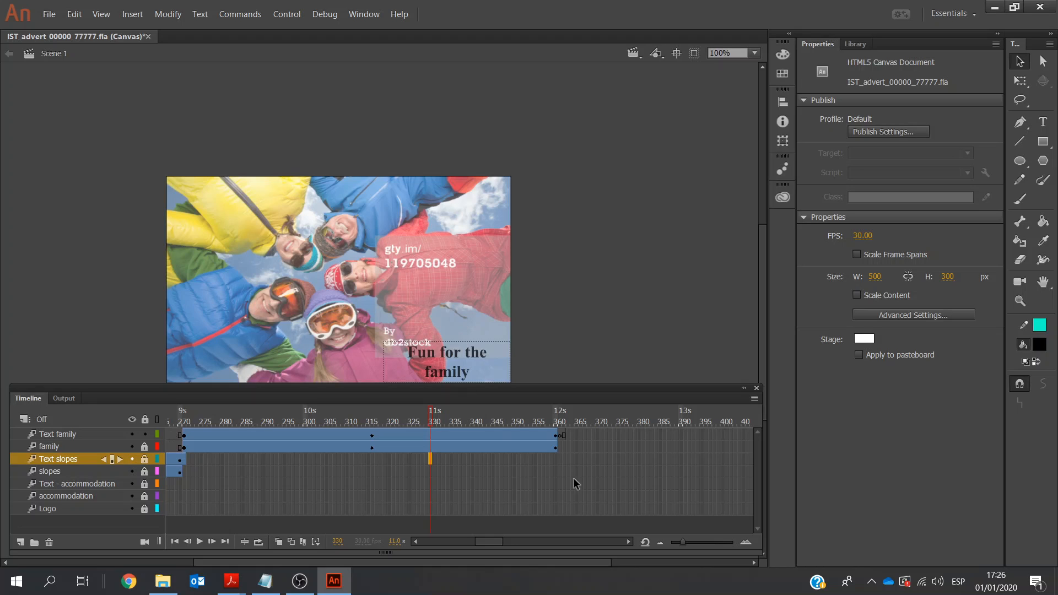
left_click(874, 132)
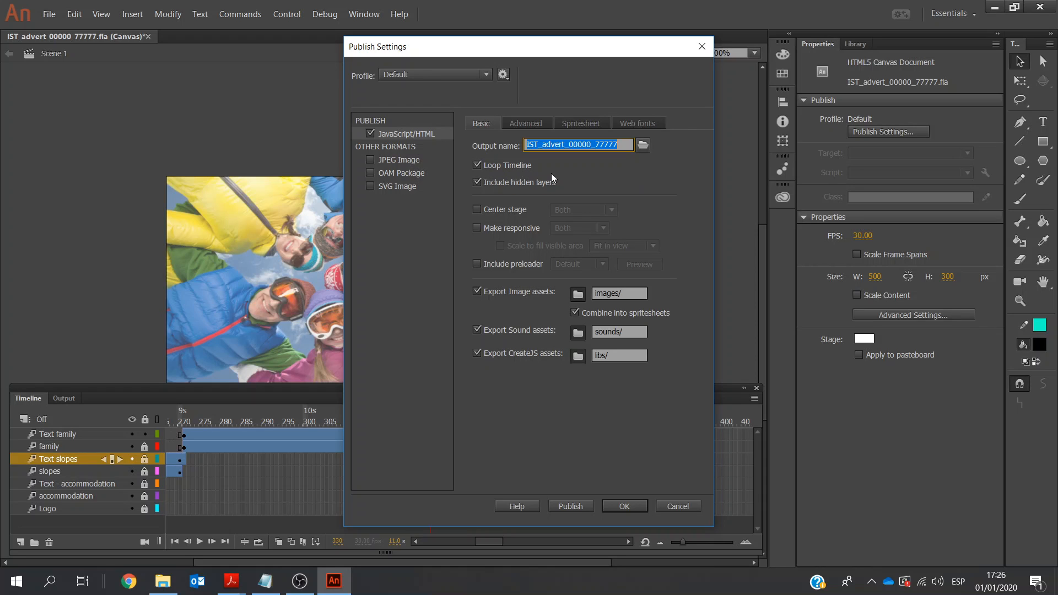
left_click(624, 507)
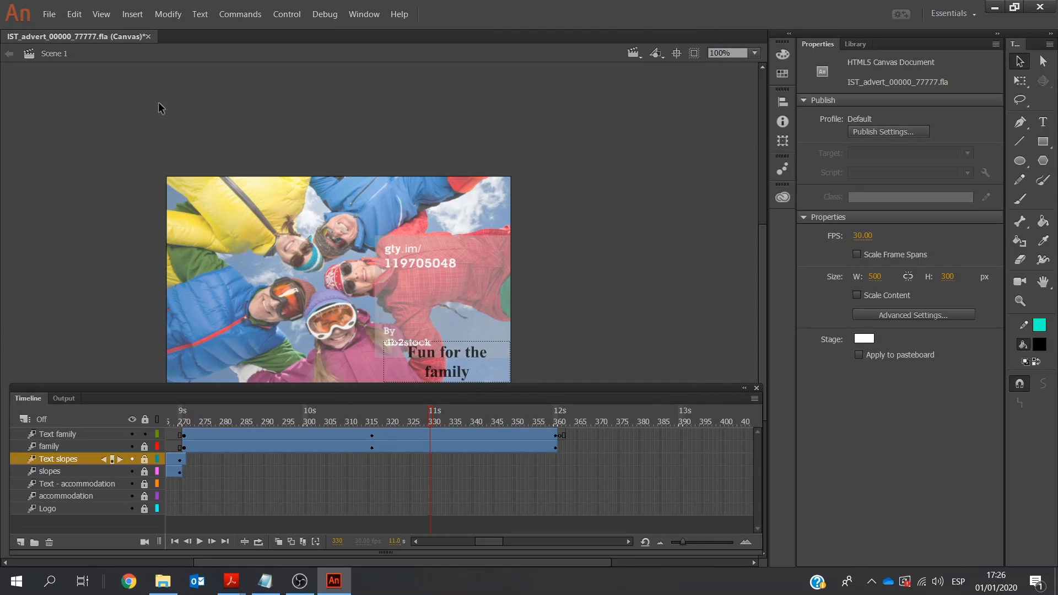
Export the advert as a 500 by 300 px video up to the last frame, with conversion in Adobe Media Encoder.
left_click(48, 14)
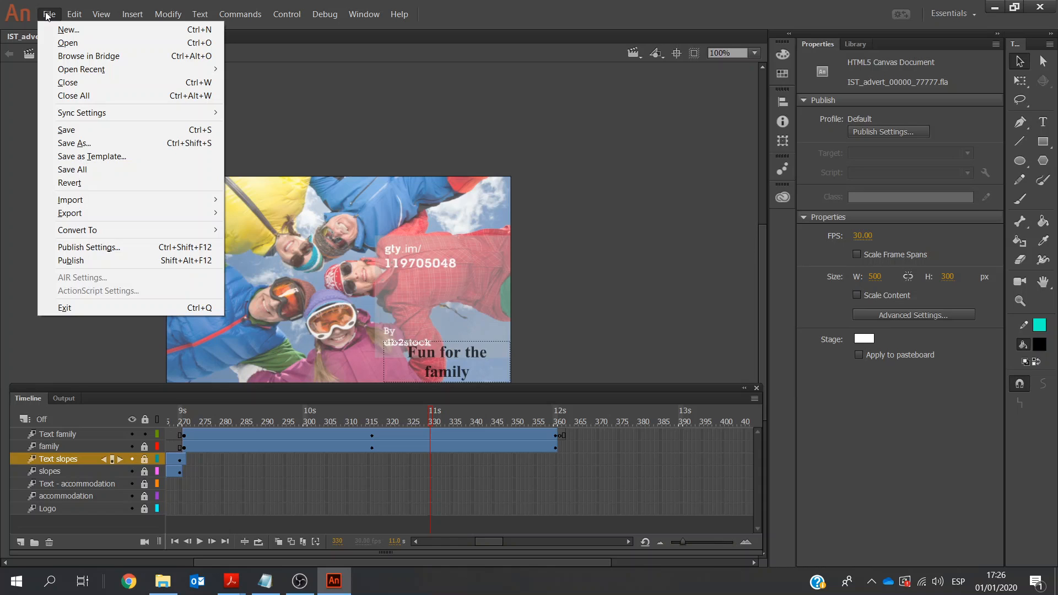
mouse_move(70, 215)
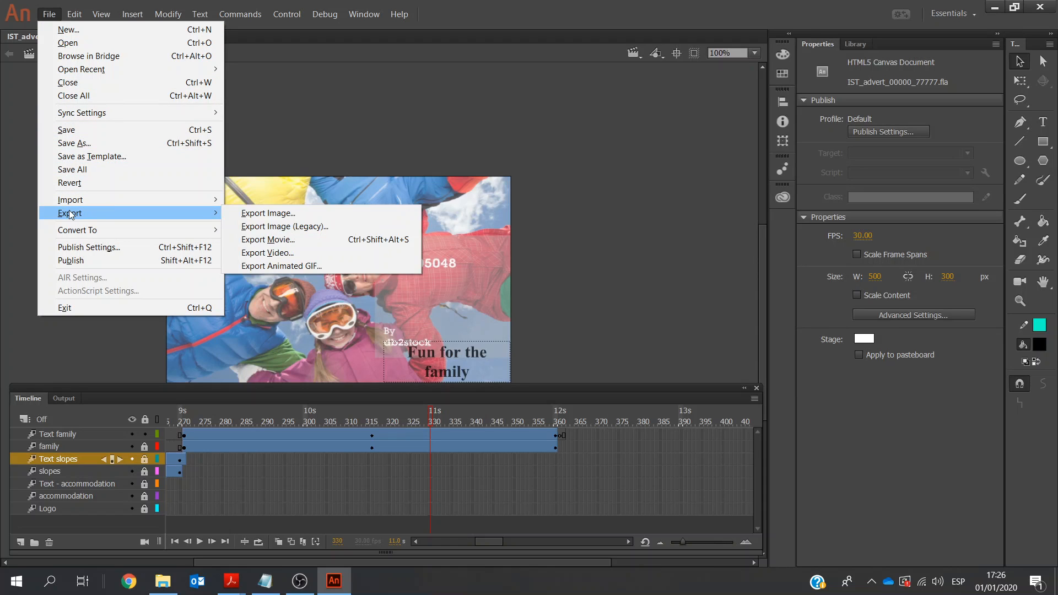
left_click(289, 253)
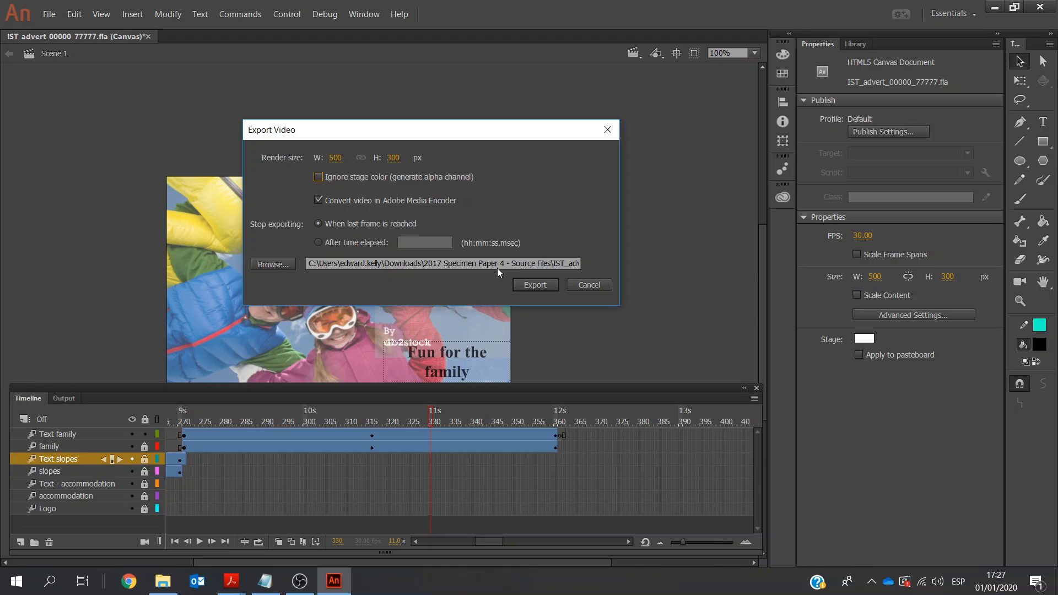
left_click(521, 264)
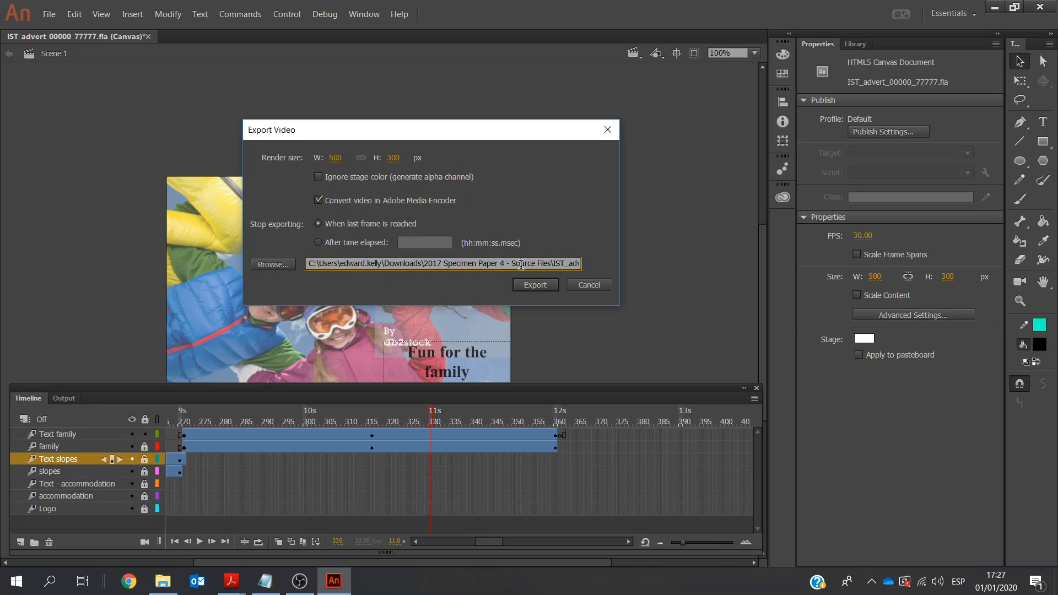
key("End")
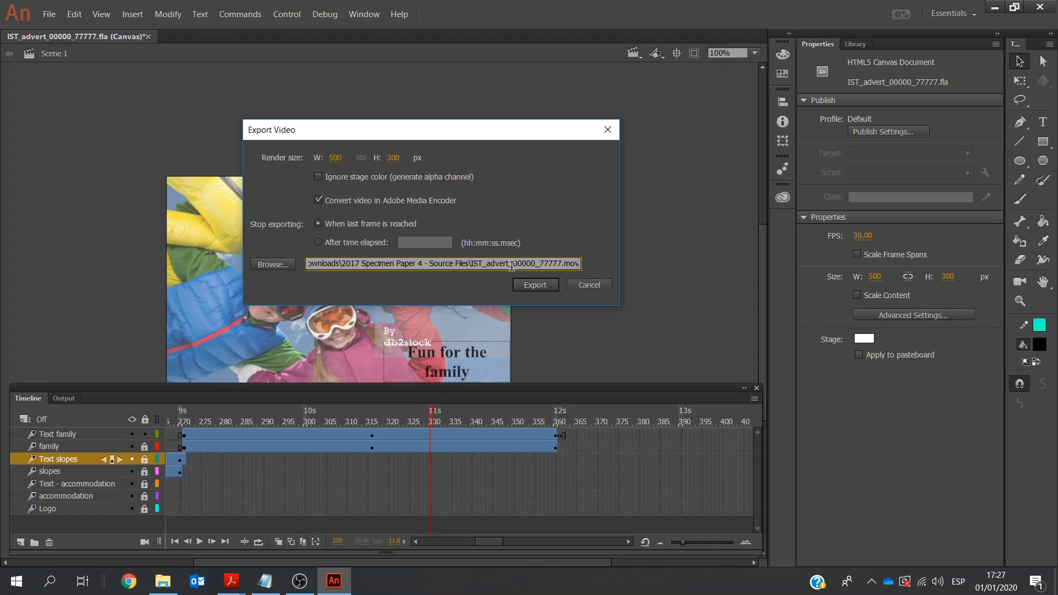
left_click(535, 285)
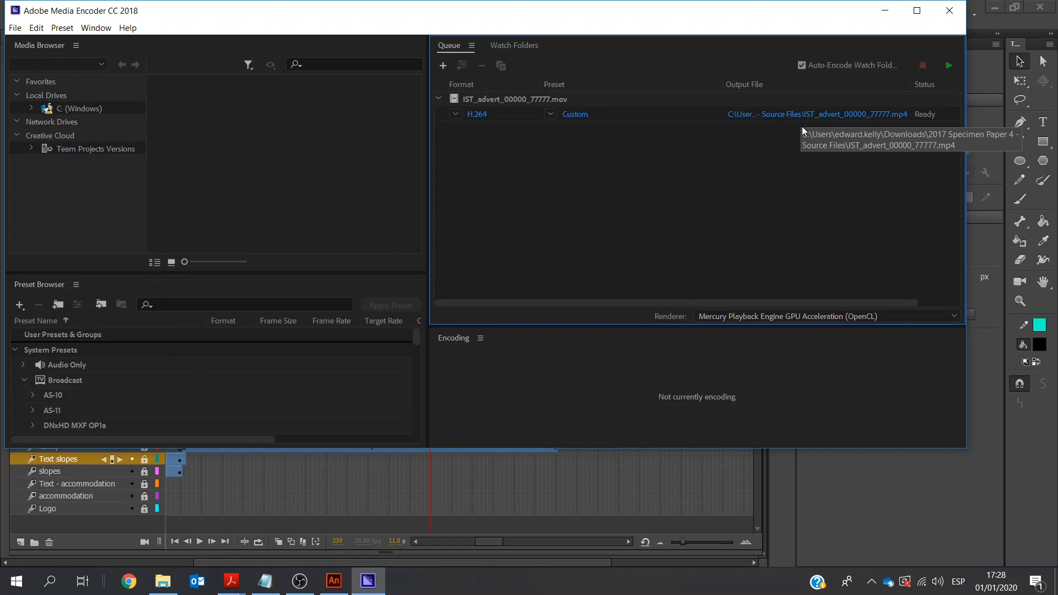
In Media Encoder, set the MP4's output location to the Exam_CentreNo_Candidate_No folder and encode the queue.
left_click(849, 115)
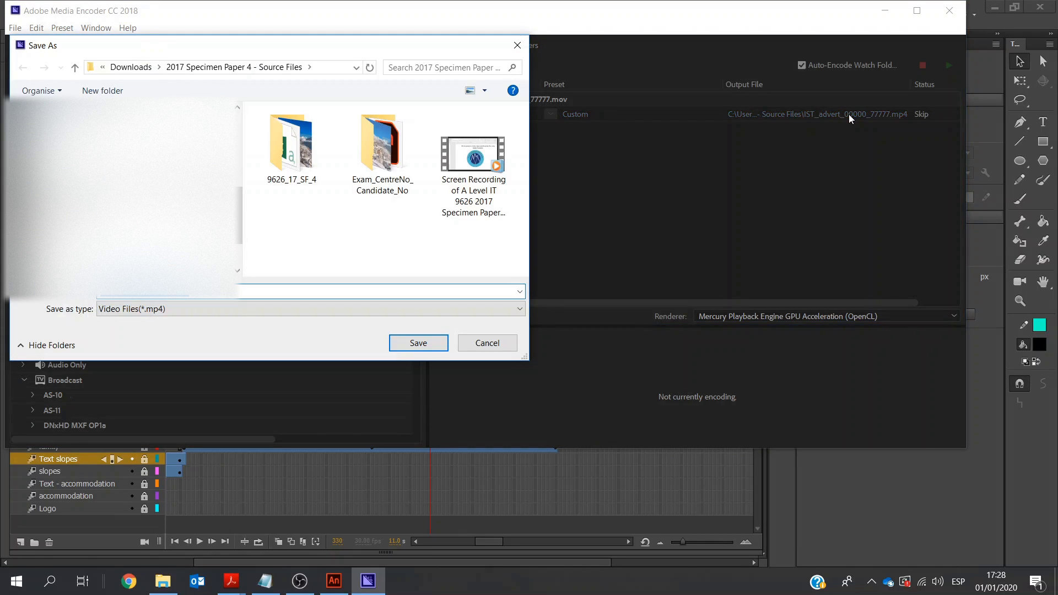
left_click(376, 138)
double_click(376, 138)
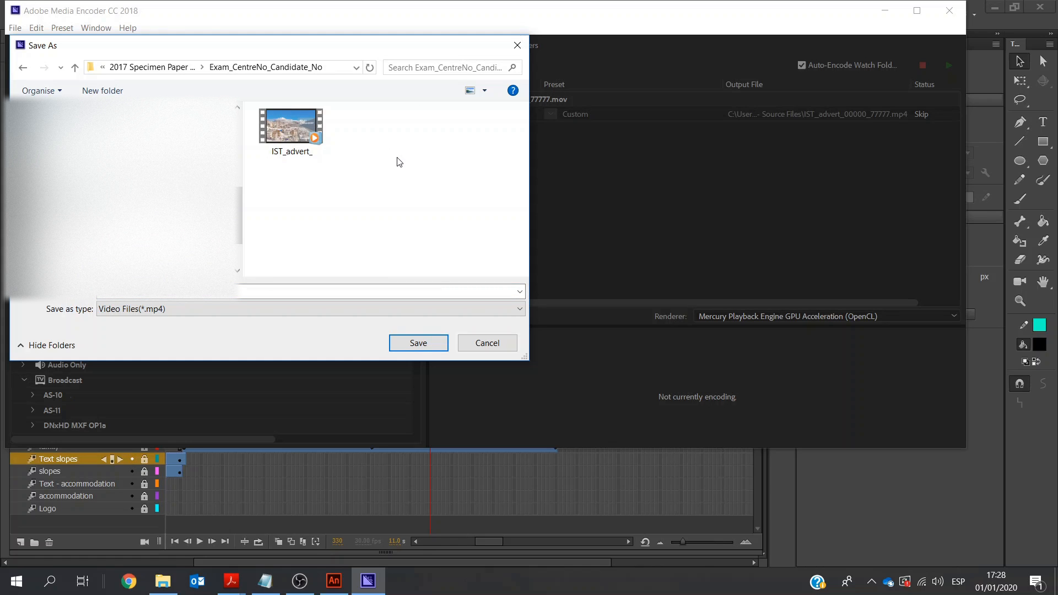
left_click(411, 342)
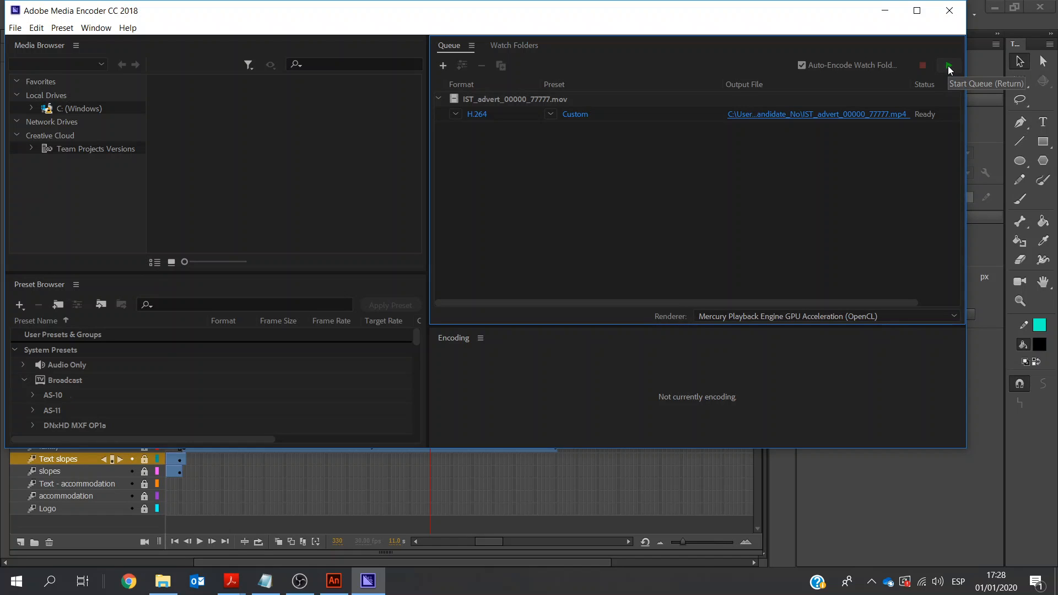
left_click(950, 67)
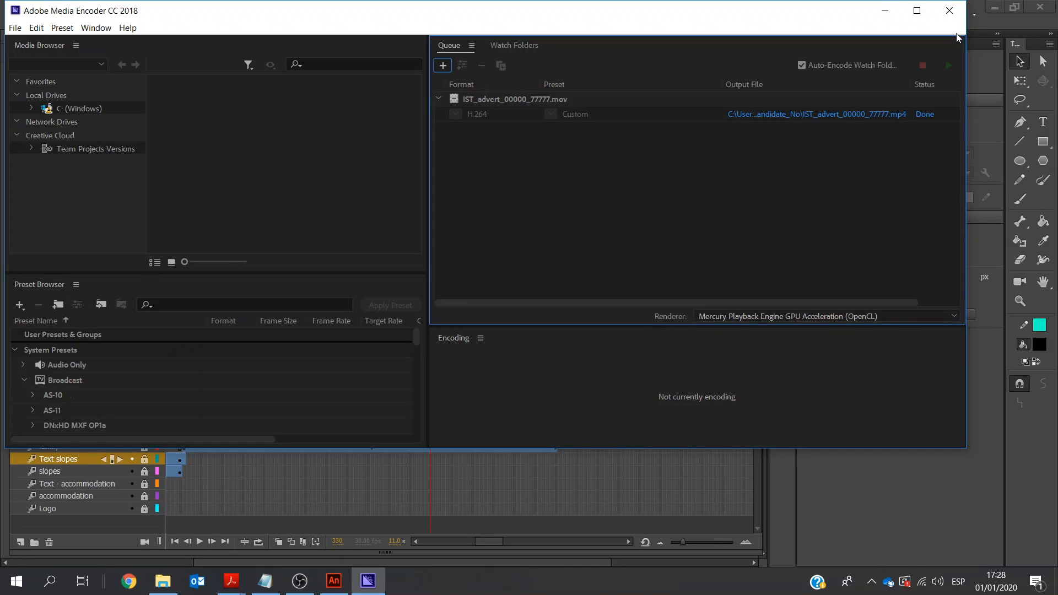
Check the exported files in File Explorer's Exam_CentreNo_Candidate_No folder, showing details sorted by newest date first.
left_click(163, 582)
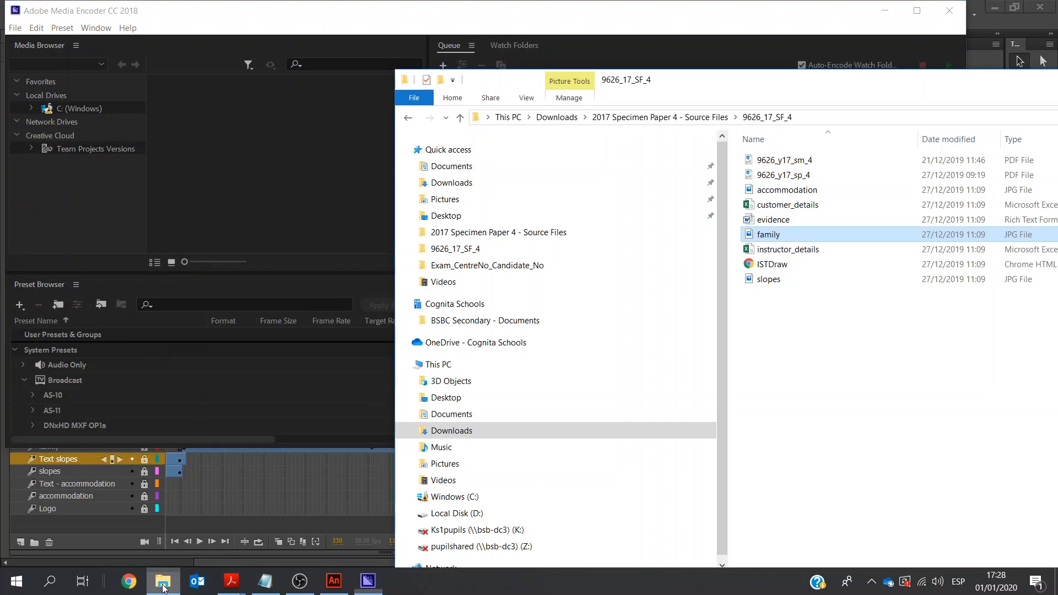
left_click(684, 118)
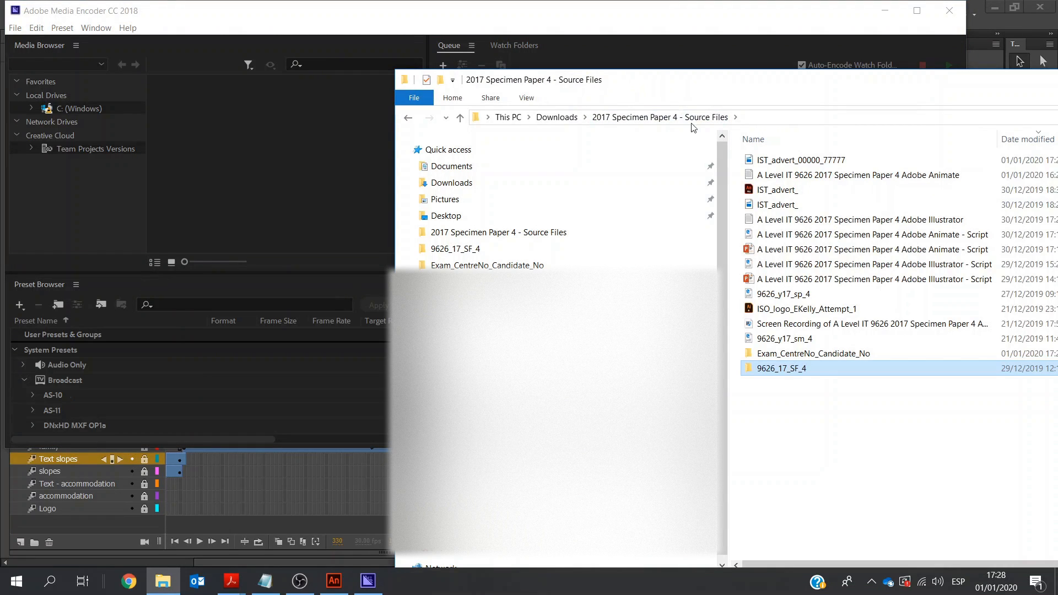
double_click(822, 354)
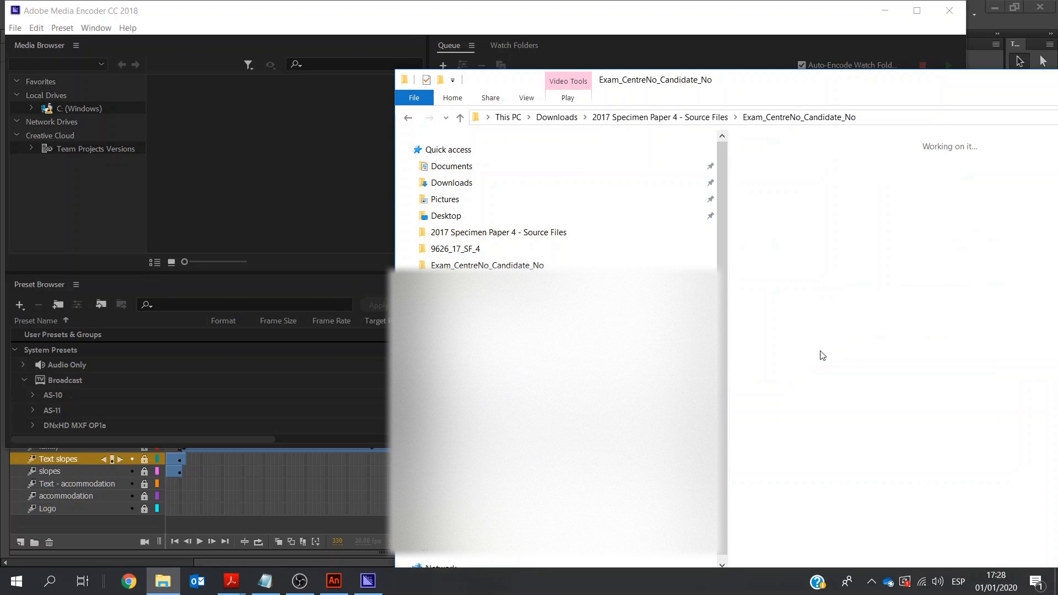
left_click_drag(925, 87, 689, 100)
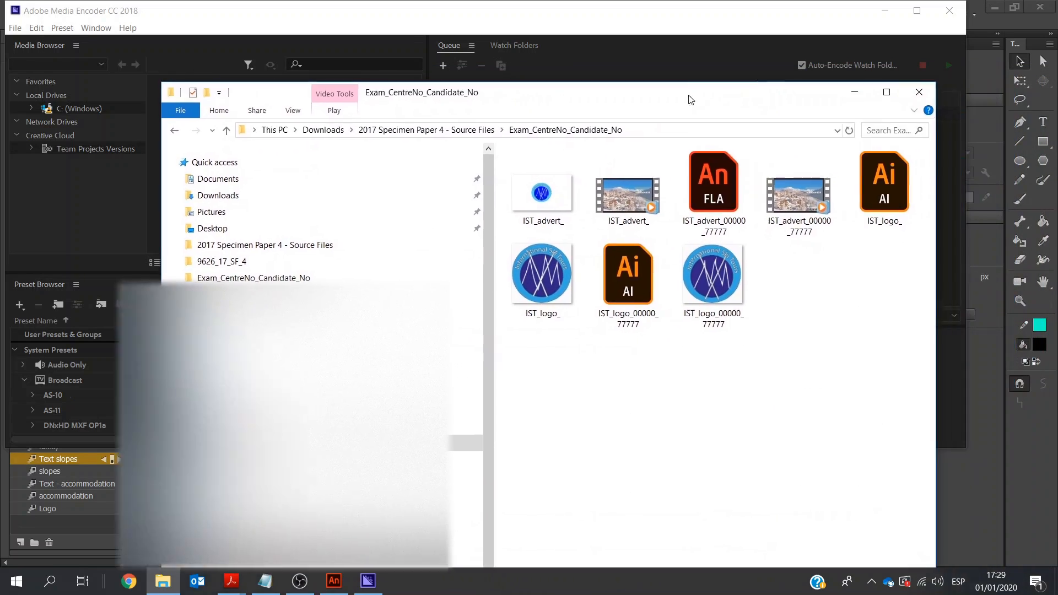
right_click(786, 348)
mouse_move(813, 358)
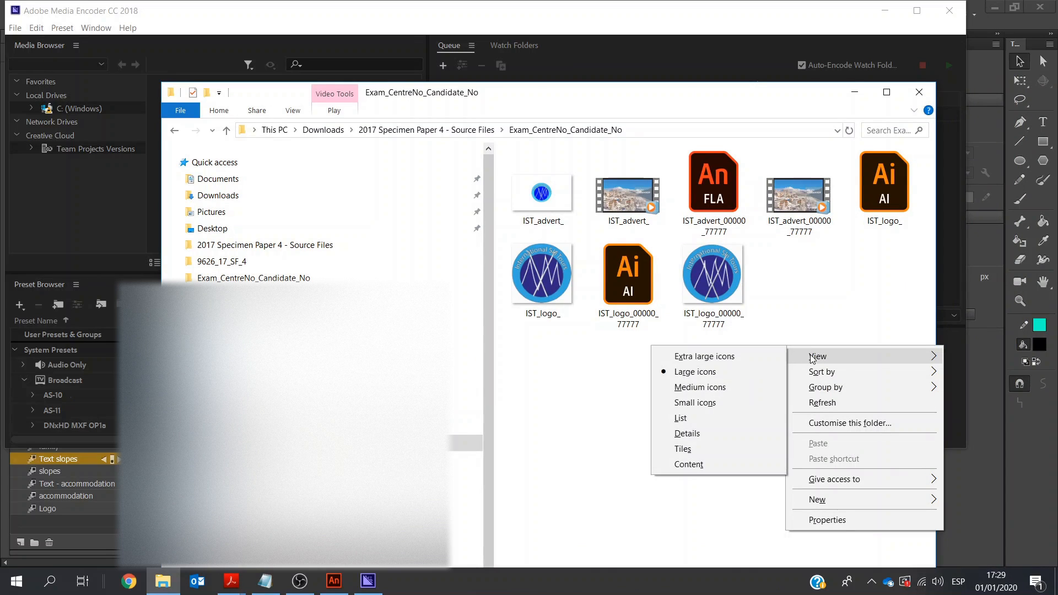
left_click(718, 434)
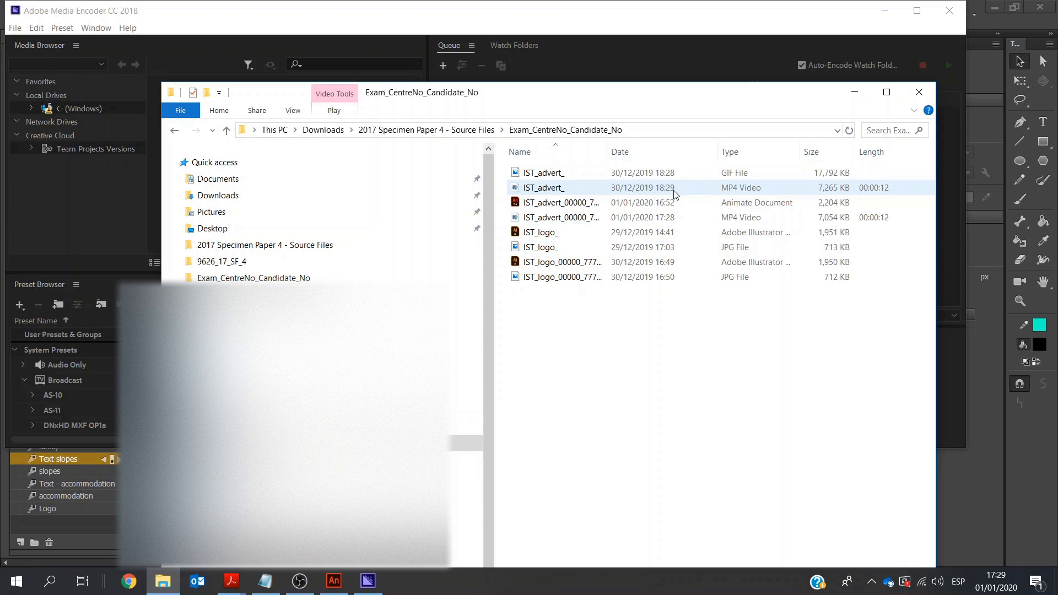
left_click(632, 156)
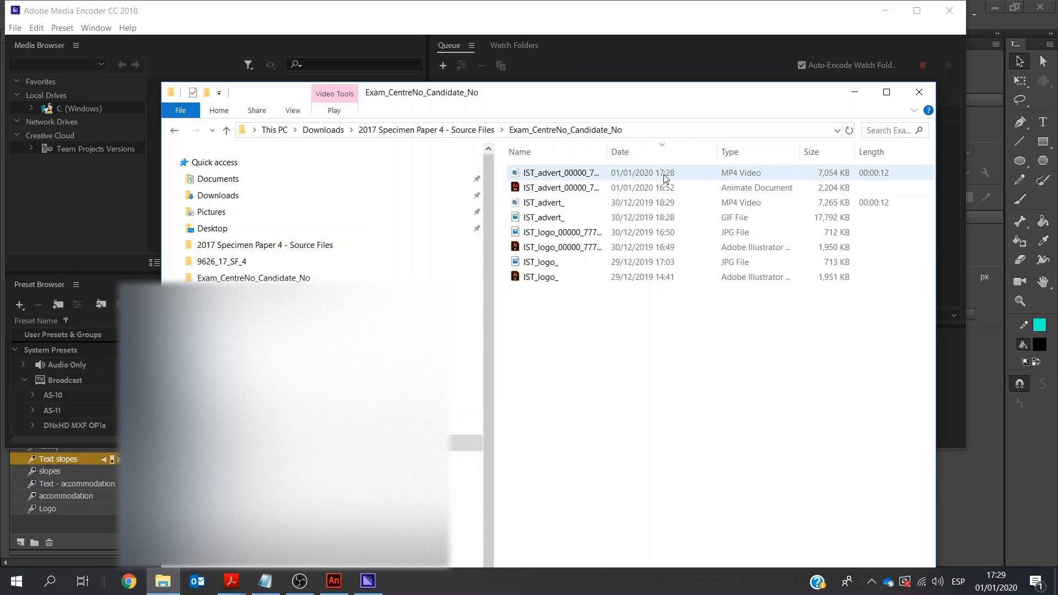
Close Media Encoder and minimise the File Explorer window to return to Animate.
left_click(596, 13)
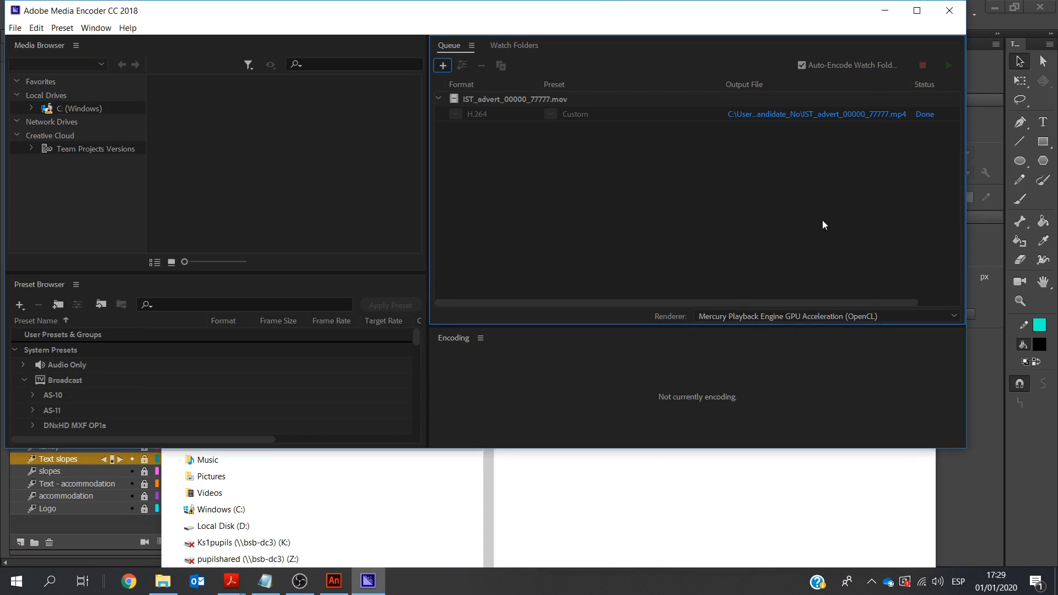
left_click(955, 10)
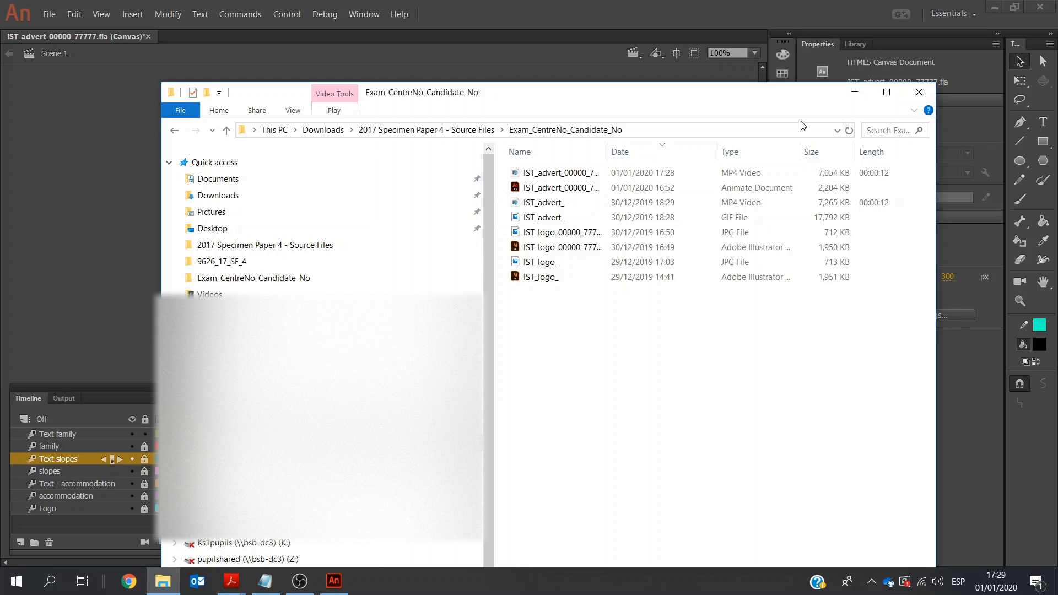
left_click(855, 94)
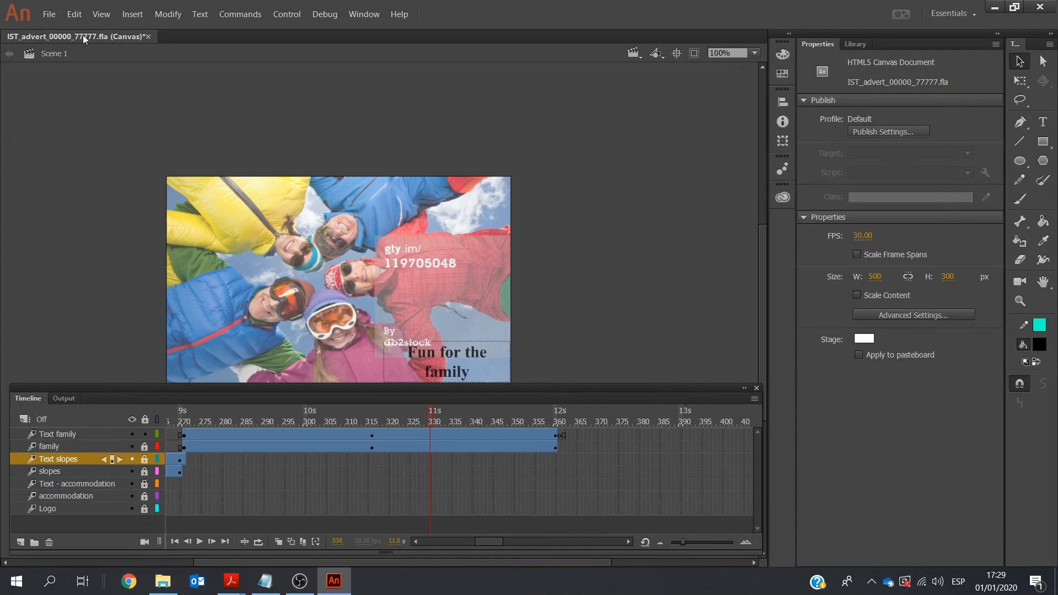
Export the advert as a 500 by 300 px animated GIF looping forever into the Exam_CentreNo_Candidate_No folder.
left_click(56, 13)
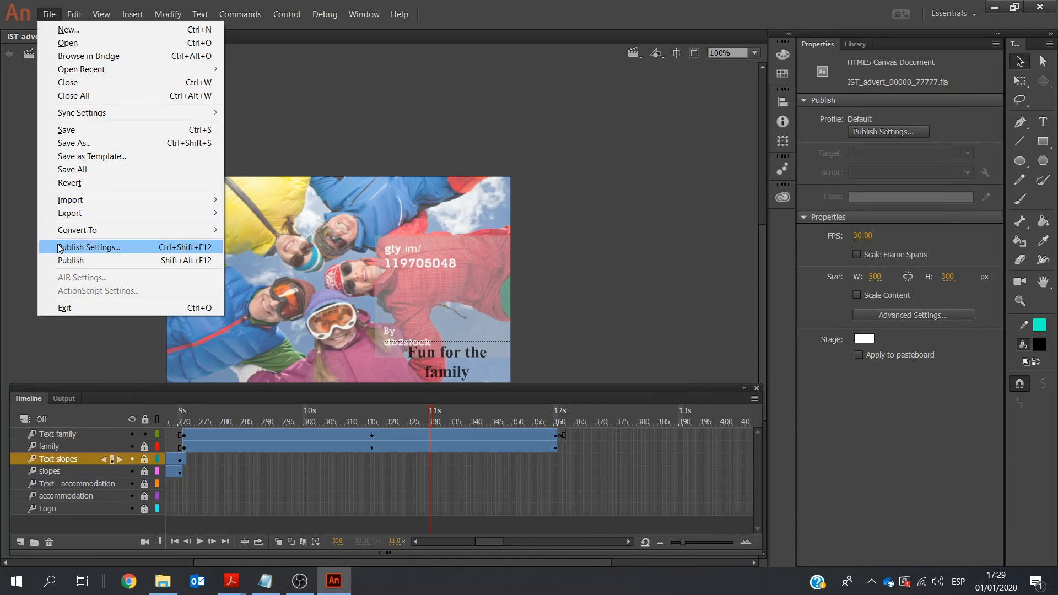
mouse_move(72, 217)
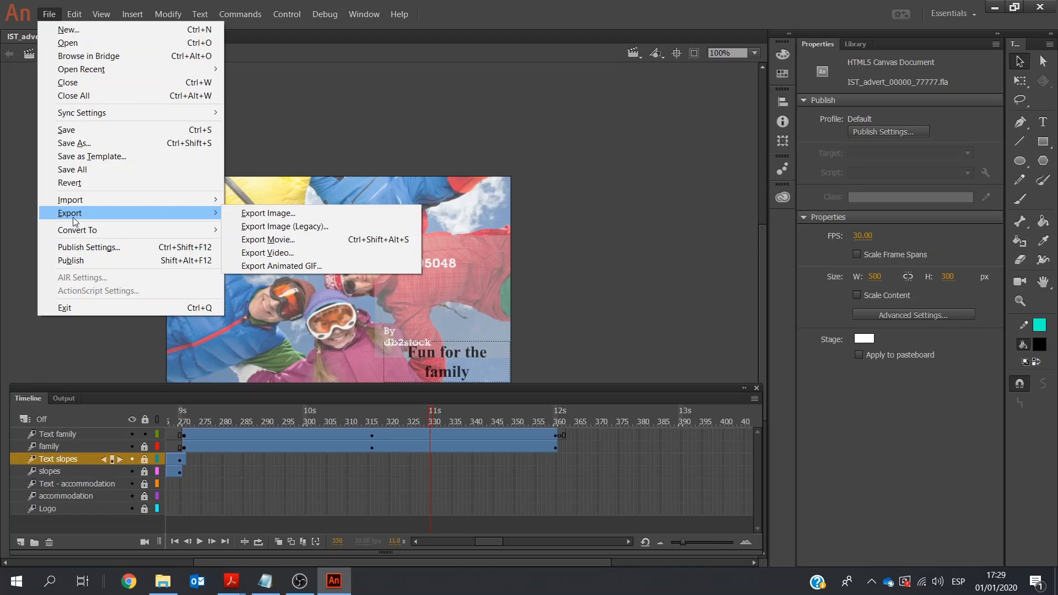
left_click(283, 266)
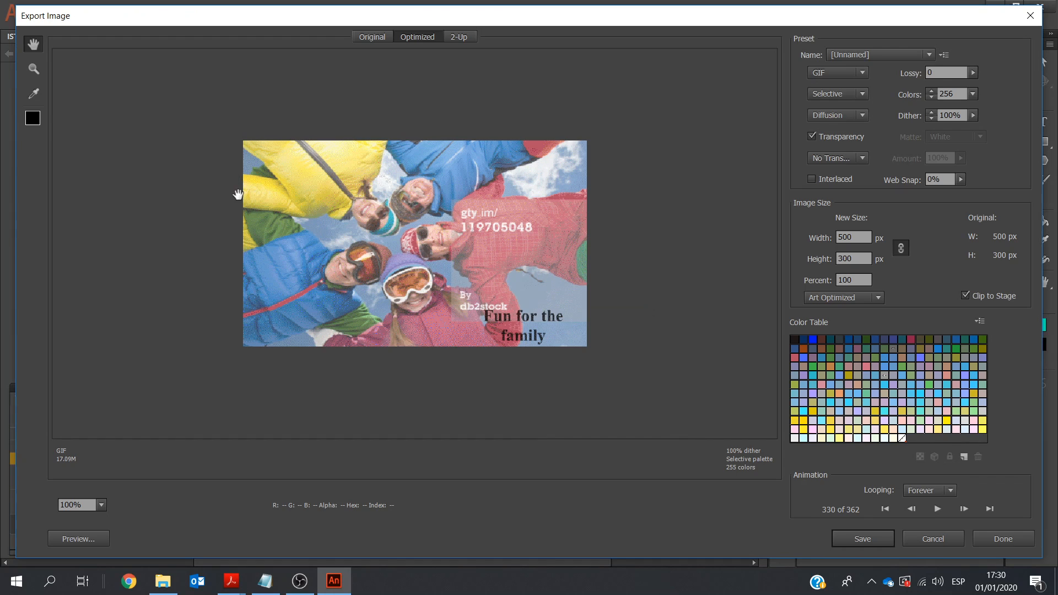
left_click(875, 541)
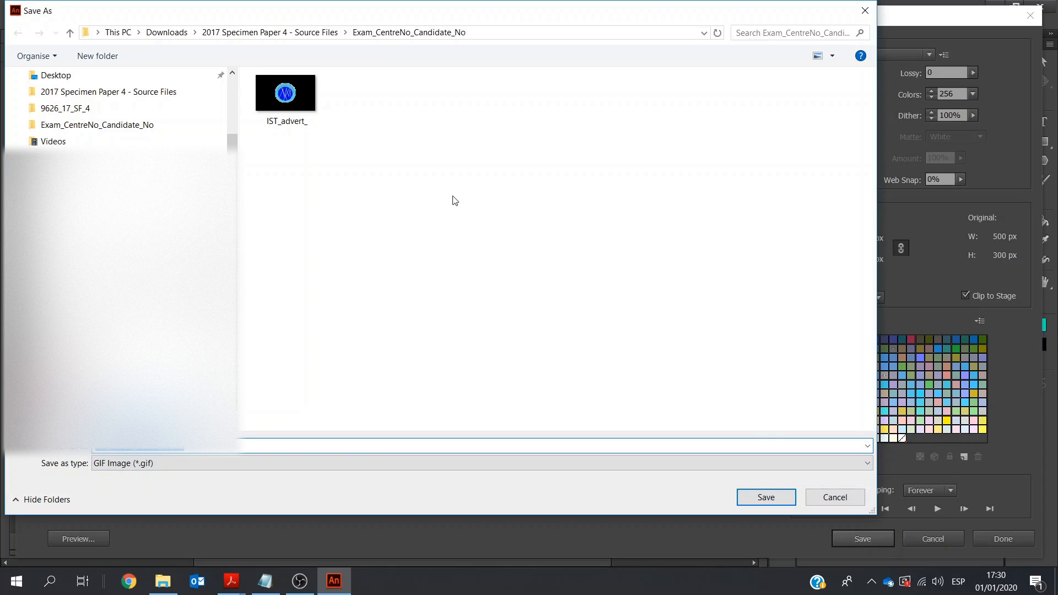
left_click(751, 499)
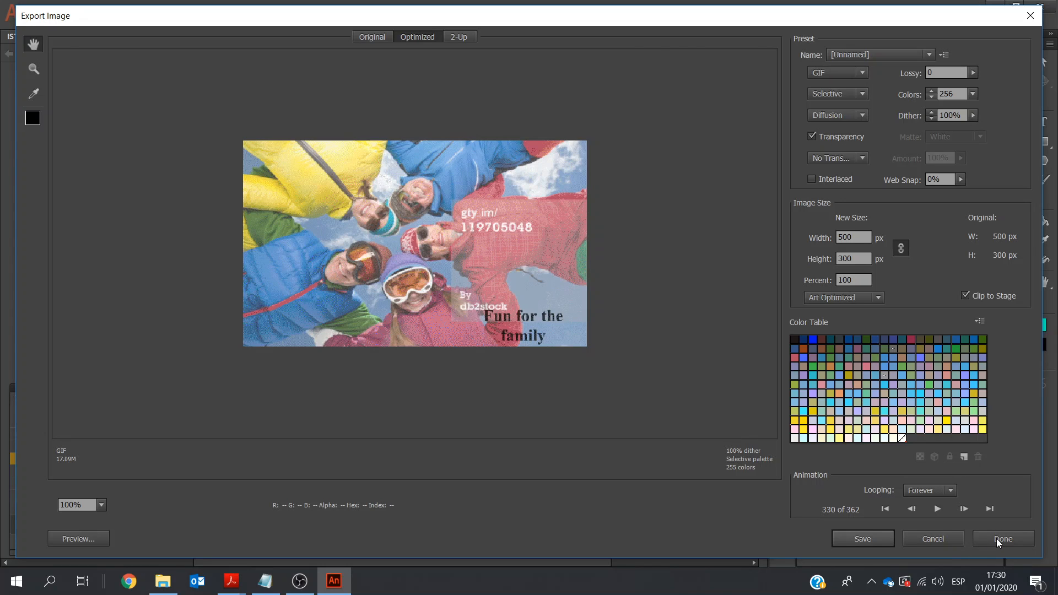
left_click(997, 538)
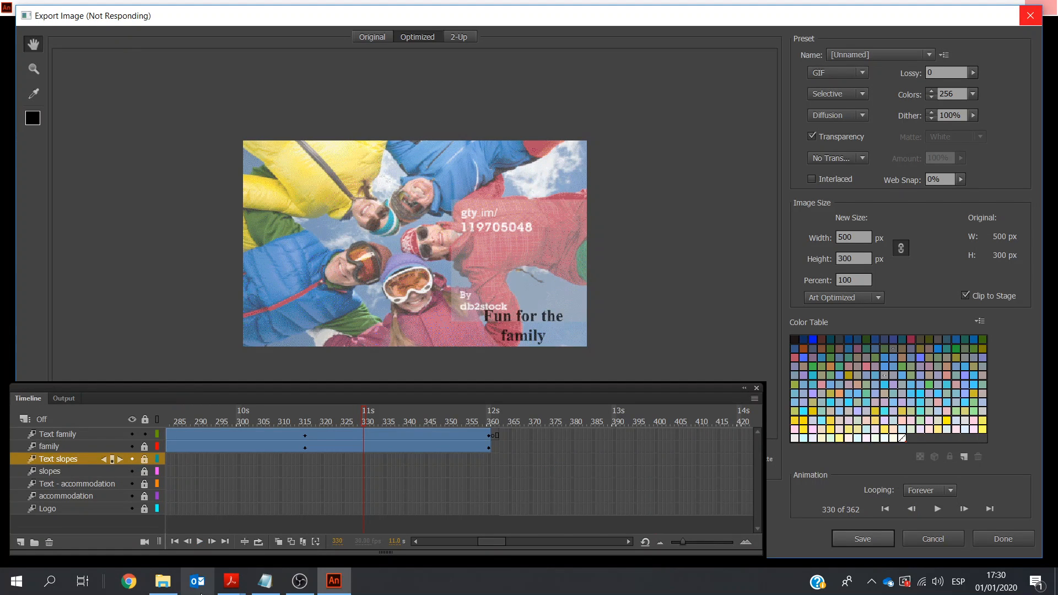
Switch to the PowerPoint Presentation document open in Acrobat.
mouse_move(232, 585)
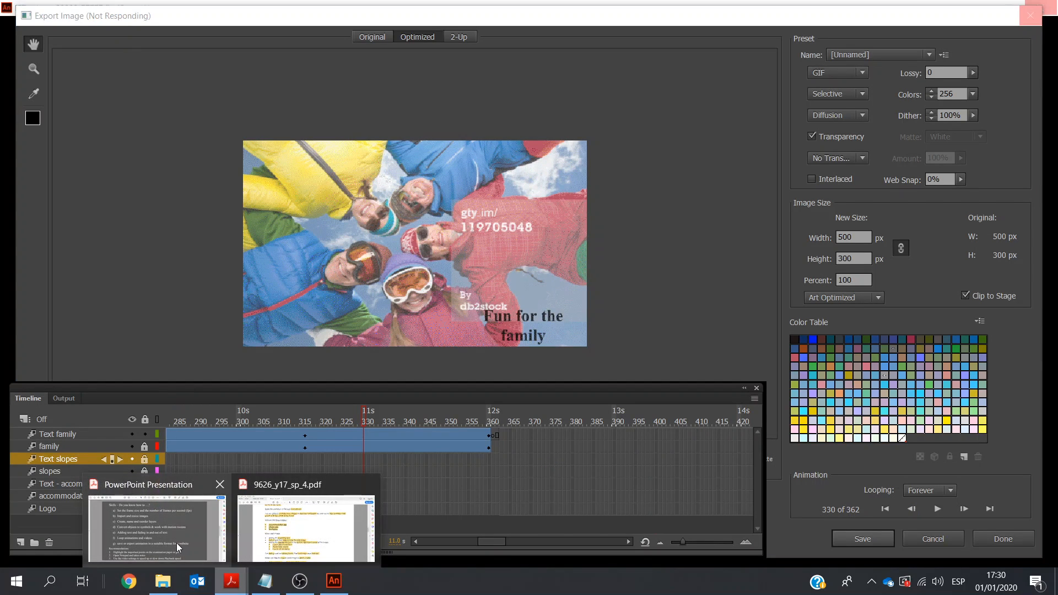